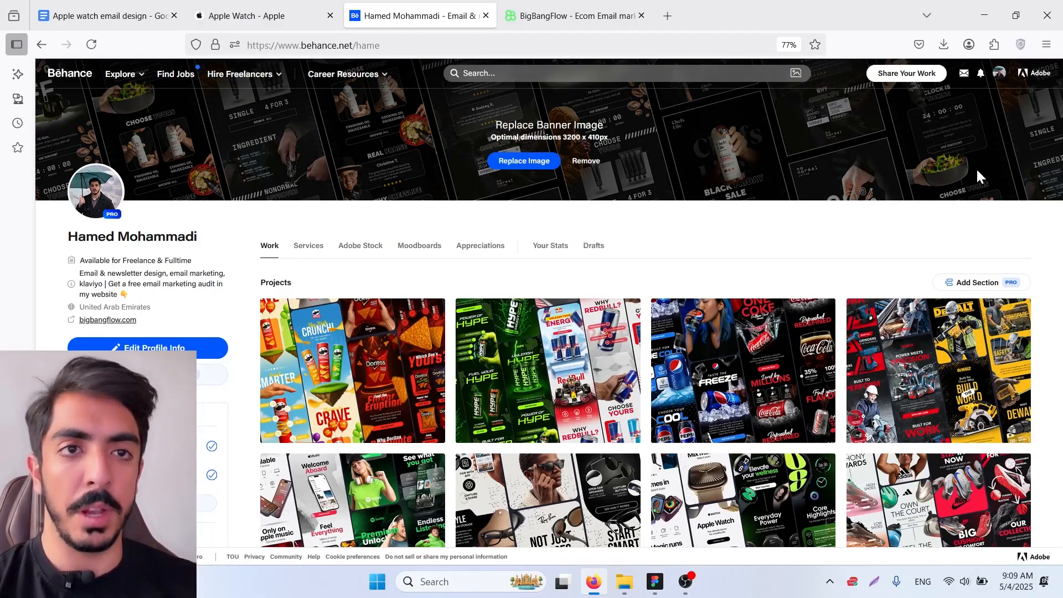
Look through the email design projects on the Behance portfolio page
scroll(977, 171, down, 5)
scroll(1058, 227, down, 2)
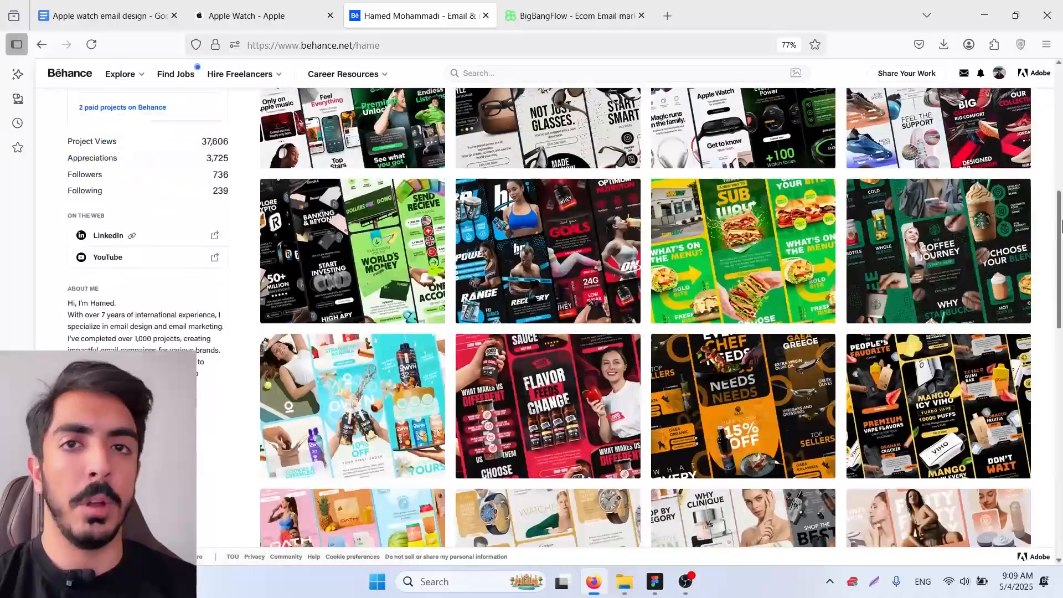
drag(1062, 225, 1062, 289)
middle_click(1045, 267)
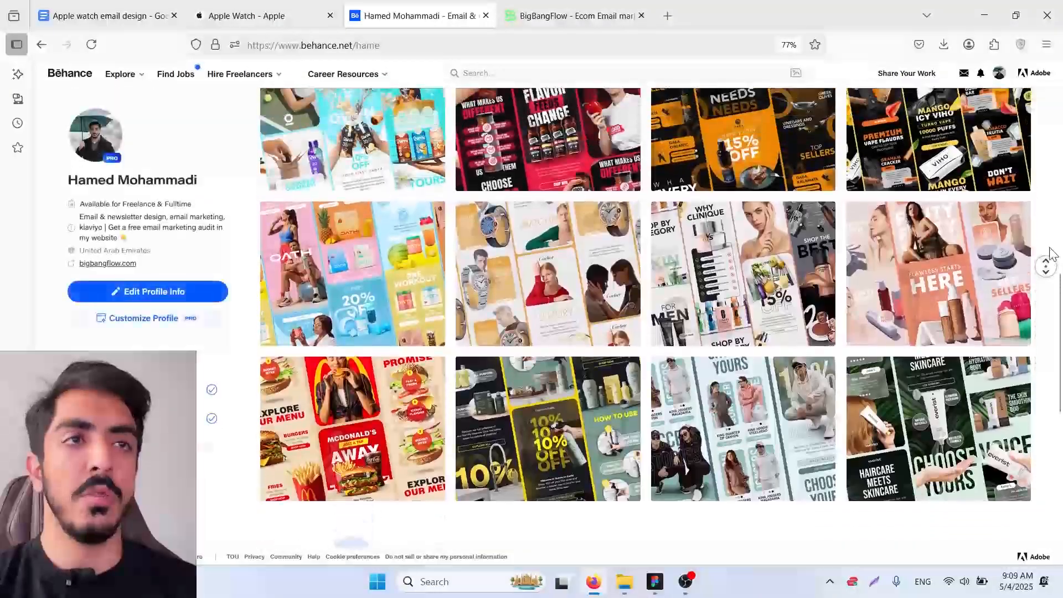
middle_click(1049, 247)
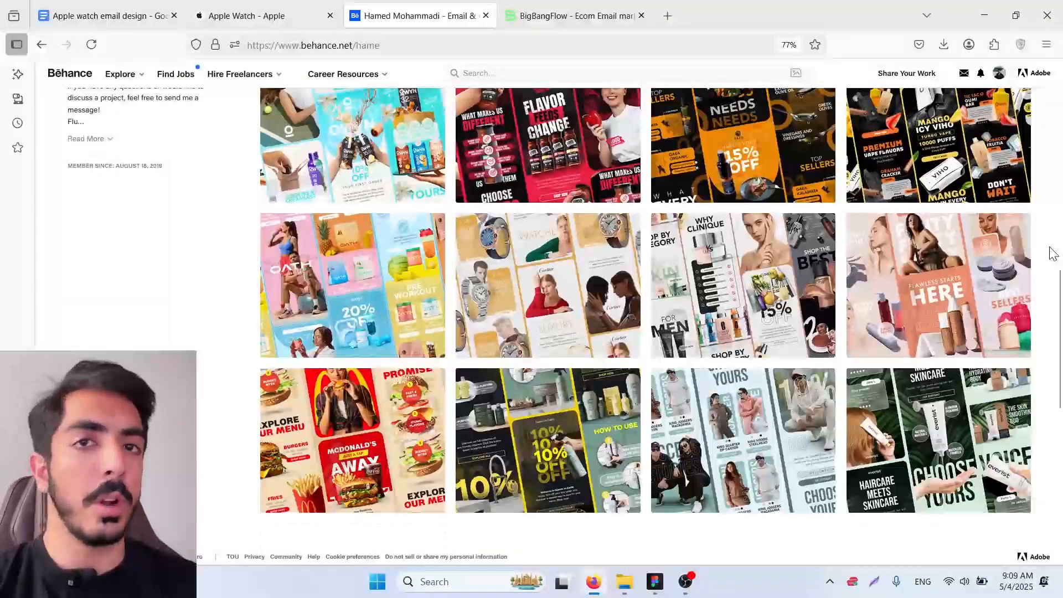
scroll(1053, 253, down, 10)
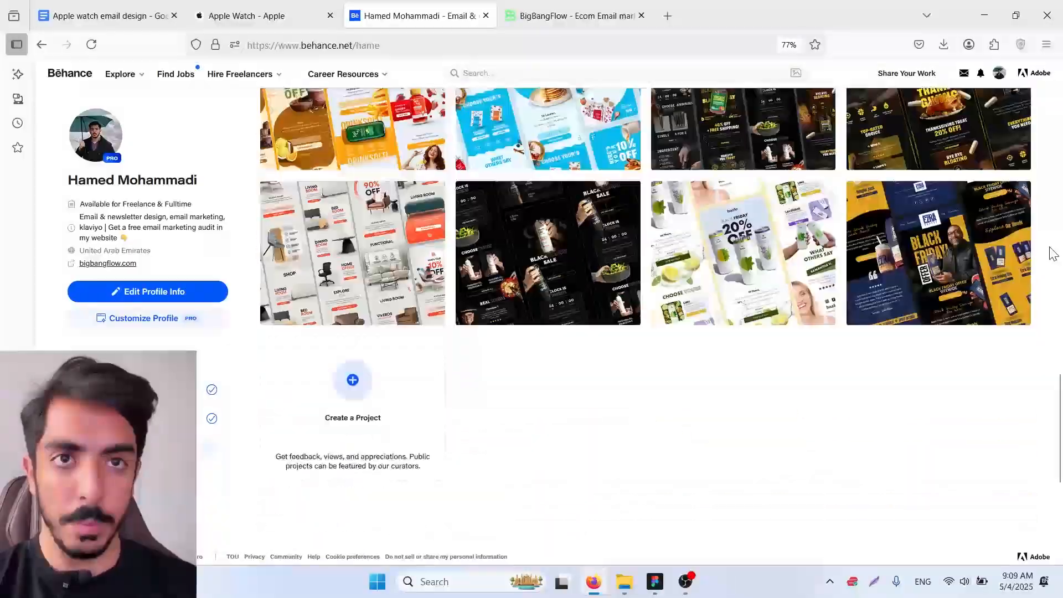
scroll(1049, 247, down, 3)
middle_click(1049, 242)
middle_click(1047, 283)
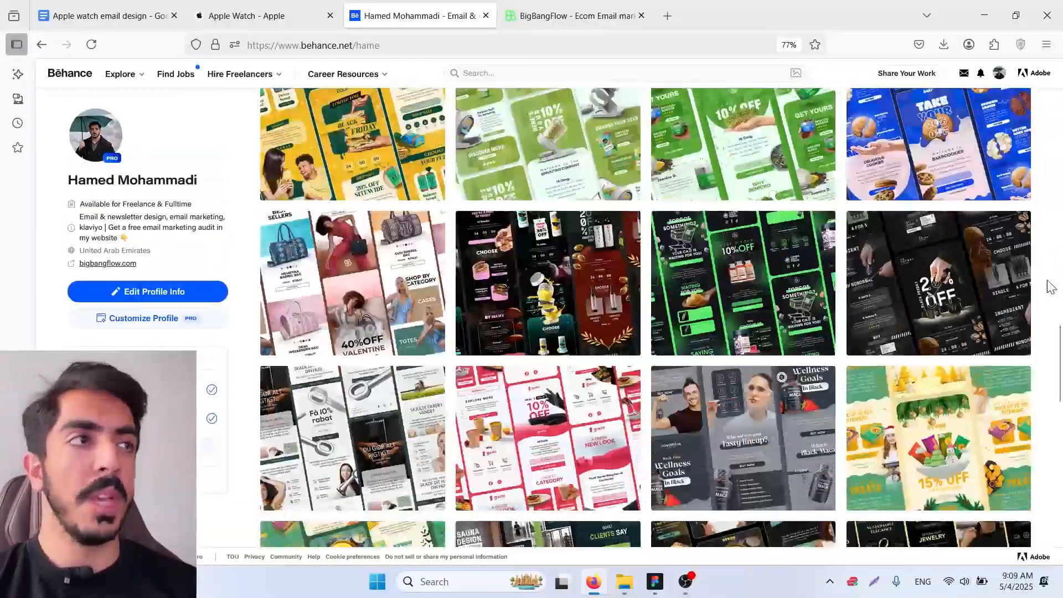
drag(1059, 346, 1058, 81)
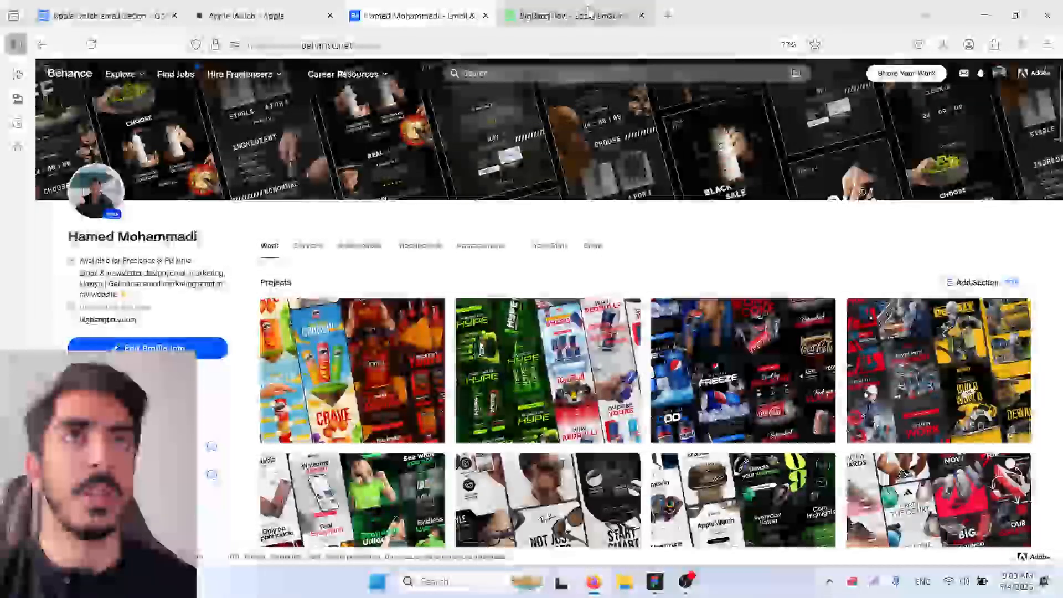
Switch to the BigBangFlow website and skim its homepage down to the lower sections
click(572, 10)
scroll(548, 310, down, 6)
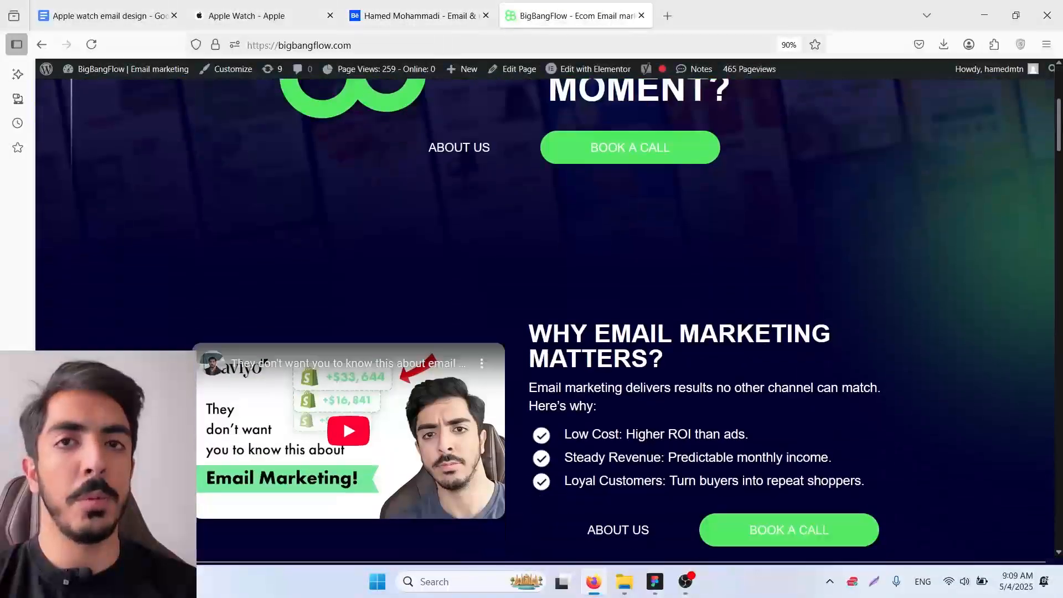
drag(1060, 173, 1059, 482)
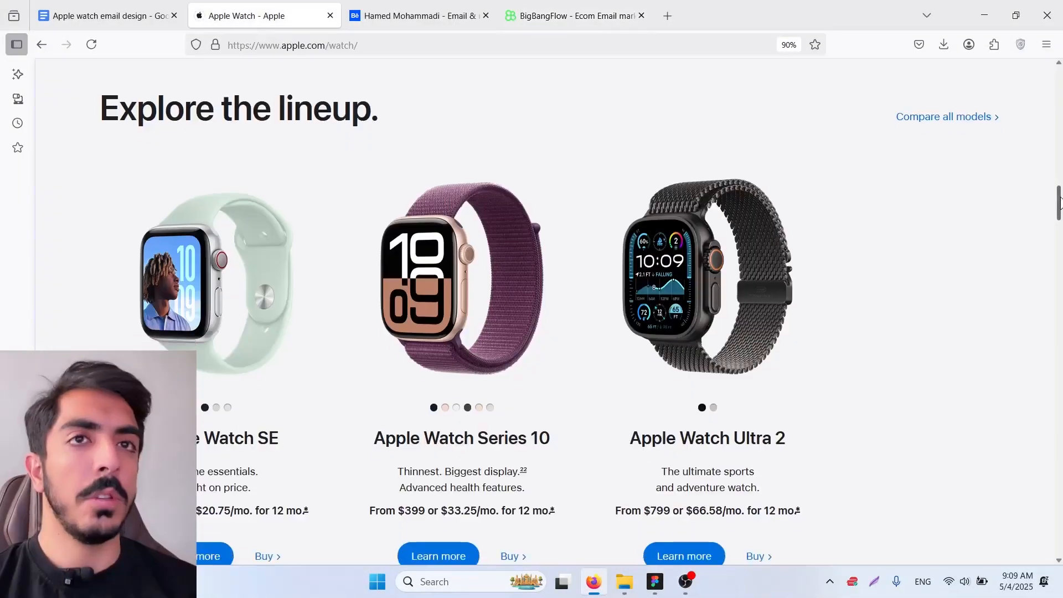
Browse Apple's Apple Watch page for product imagery and content, from the lineup to the buying benefits and back up to the hero
drag(1060, 199, 1060, 127)
middle_click(851, 349)
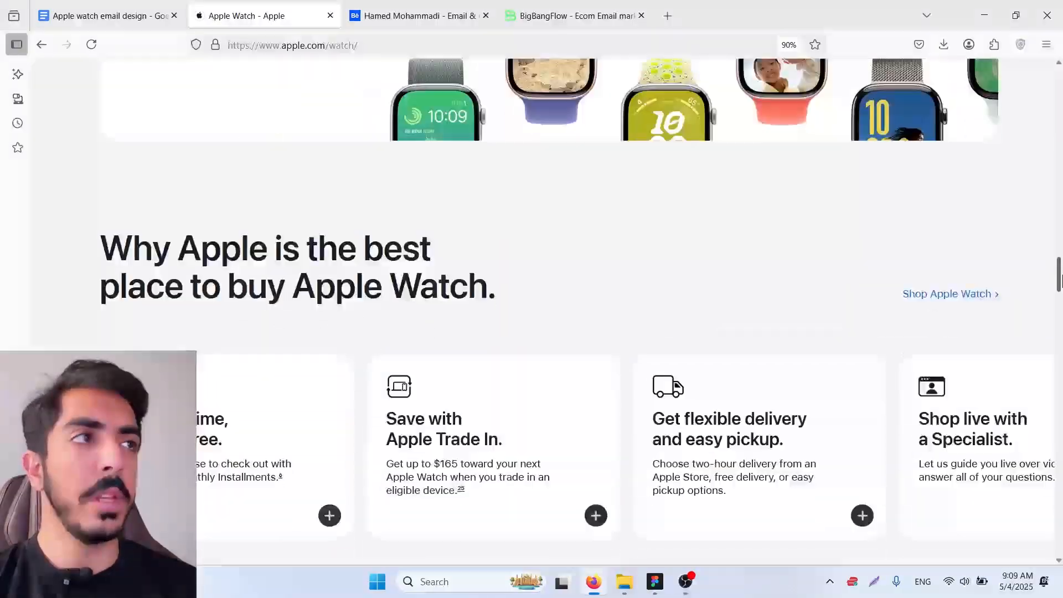
middle_click(843, 427)
drag(1059, 298, 1060, 118)
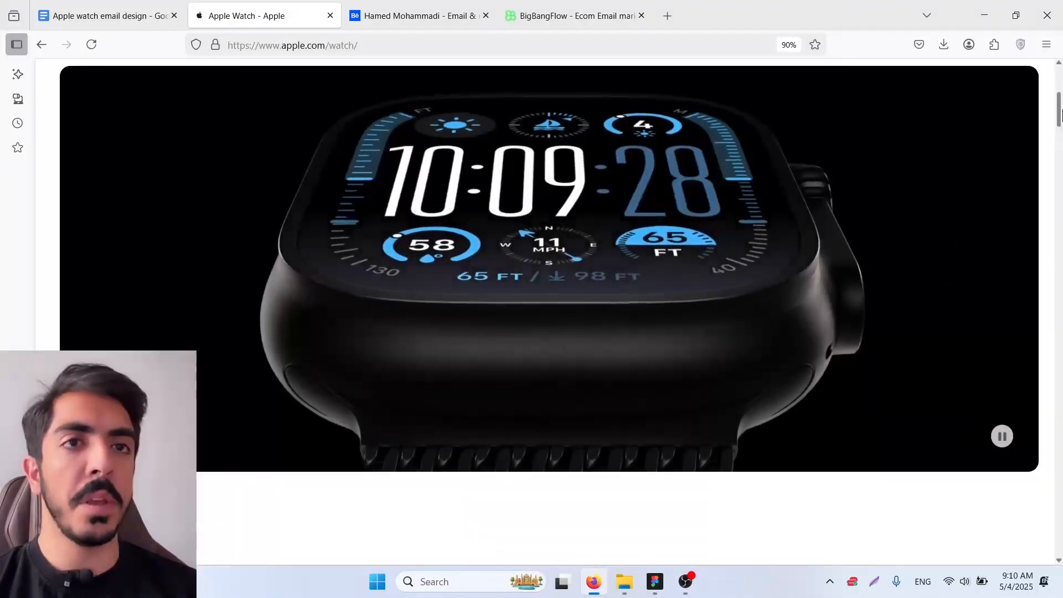
Open the "Apple watch email design" document, hide its title and menu area, and skim the copy for all five sections
click(105, 15)
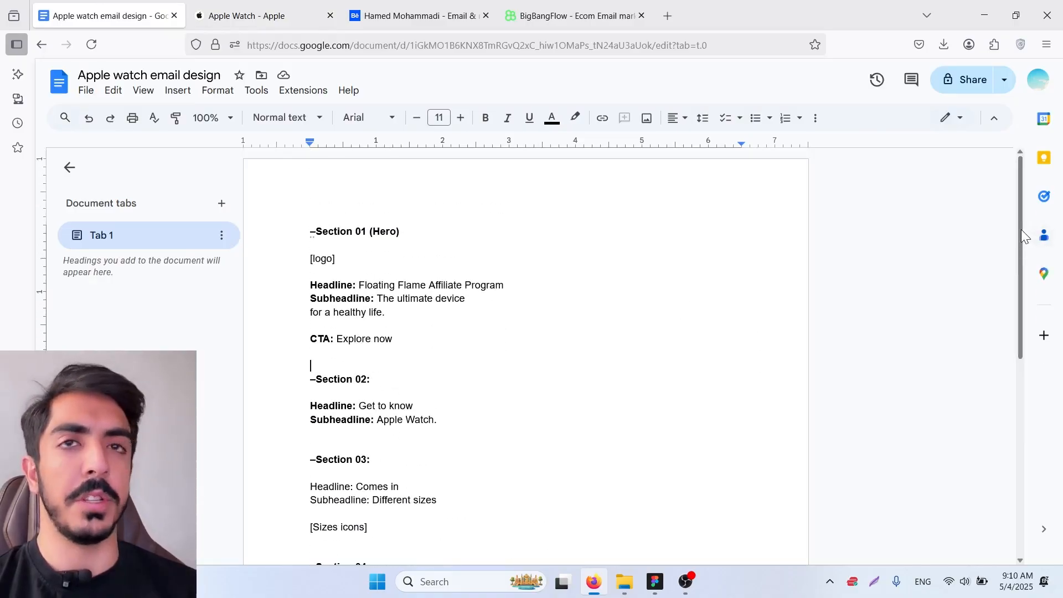
drag(1021, 229, 1023, 273)
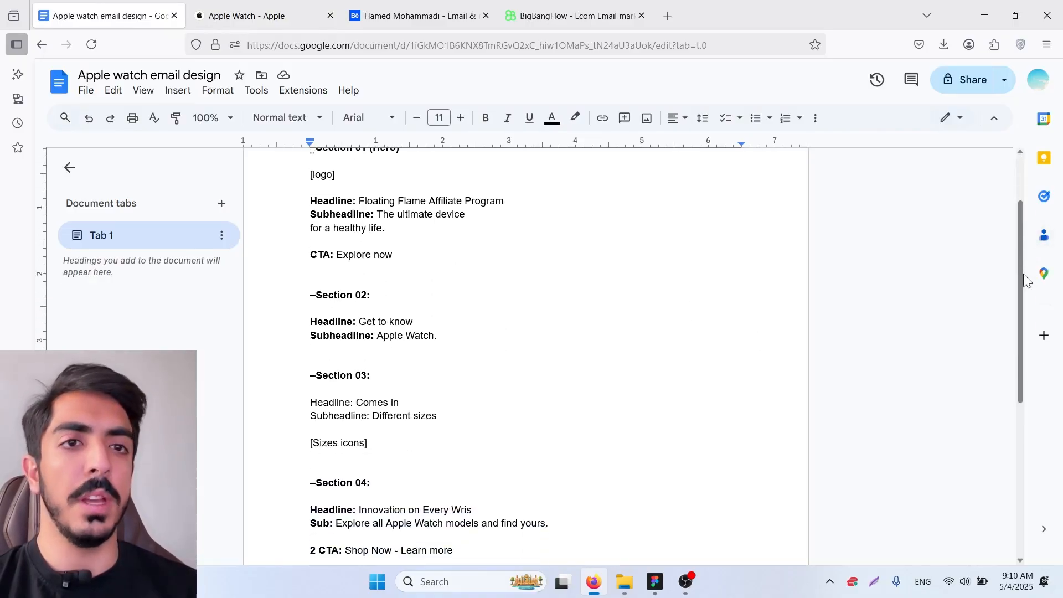
click(994, 118)
scroll(492, 208, up, 1)
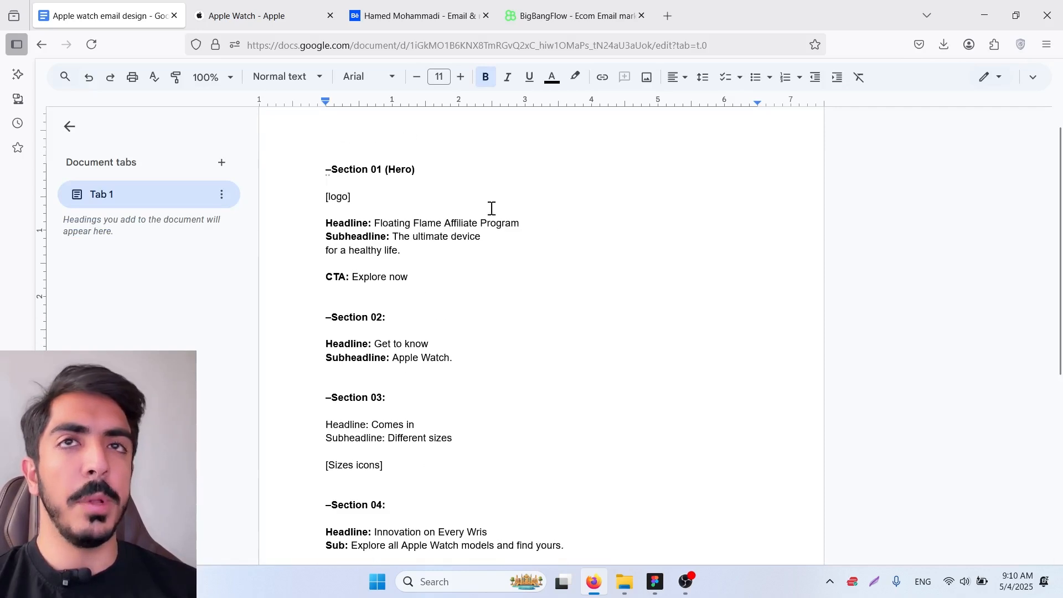
scroll(382, 188, down, 1)
scroll(424, 180, up, 2)
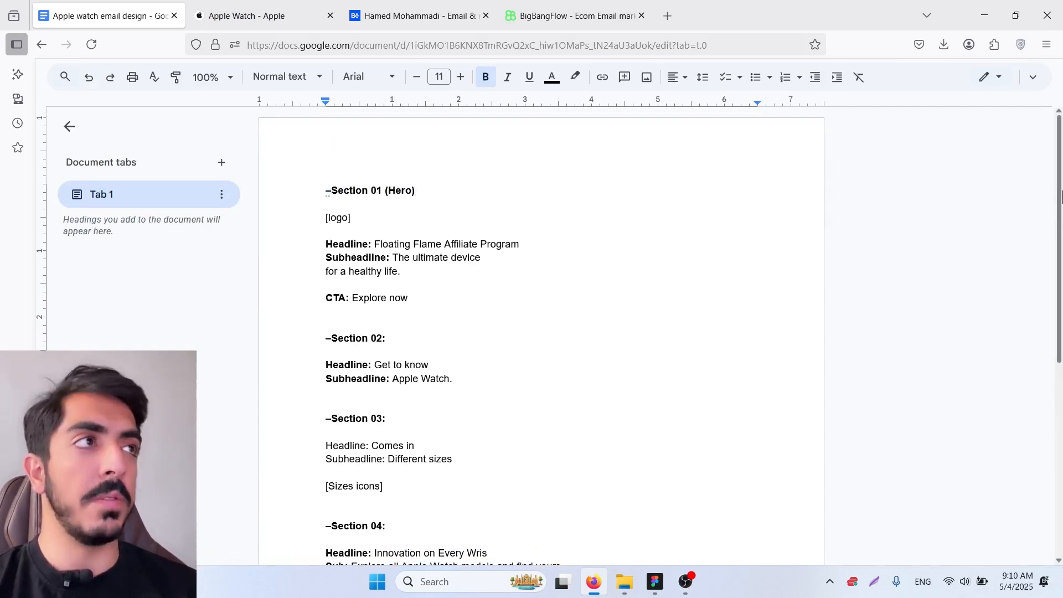
scroll(425, 267, down, 6)
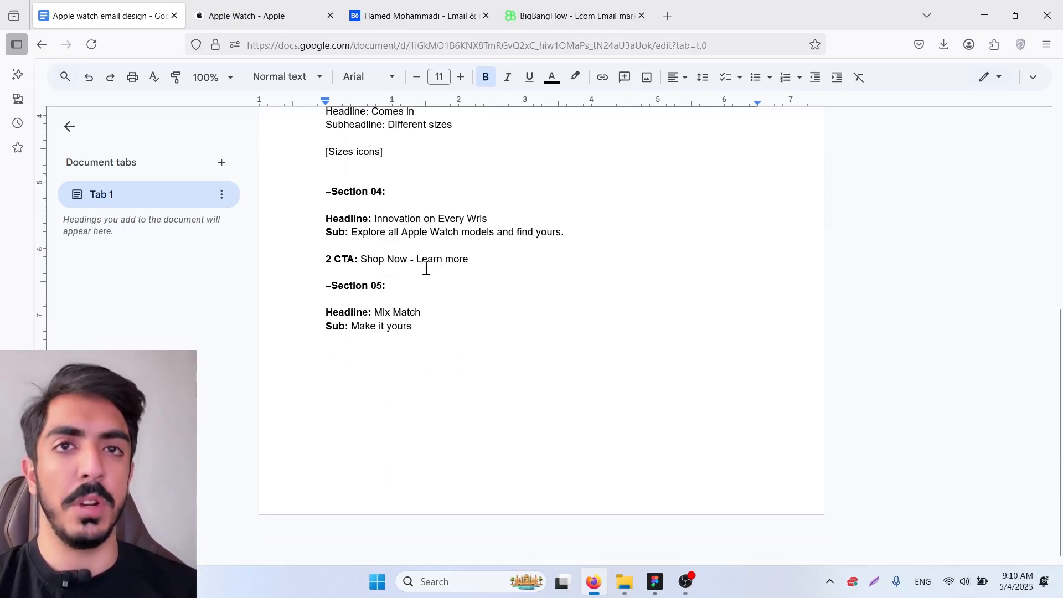
scroll(406, 302, up, 6)
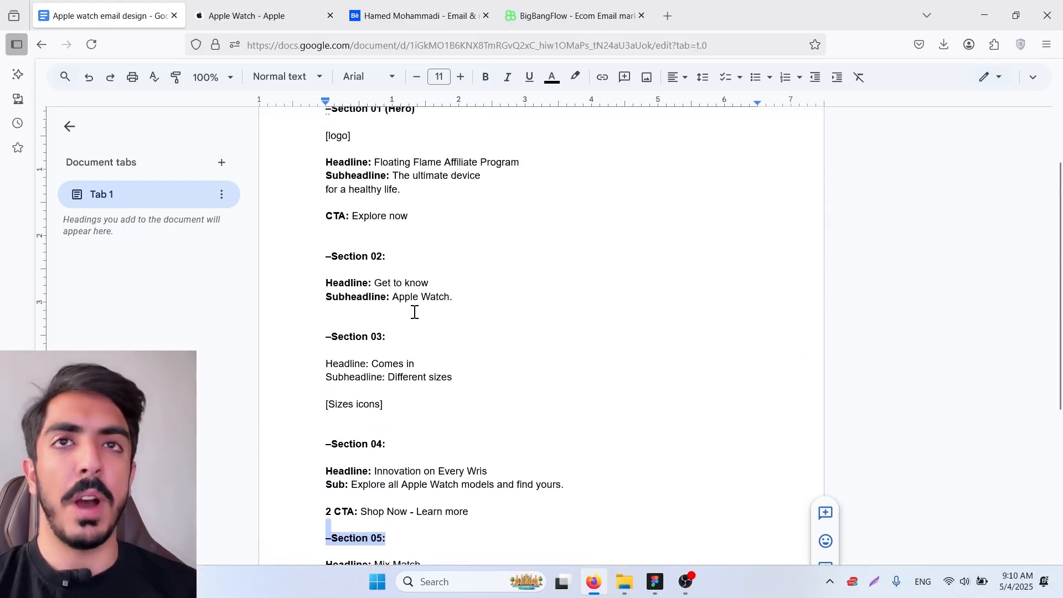
scroll(398, 265, up, 1)
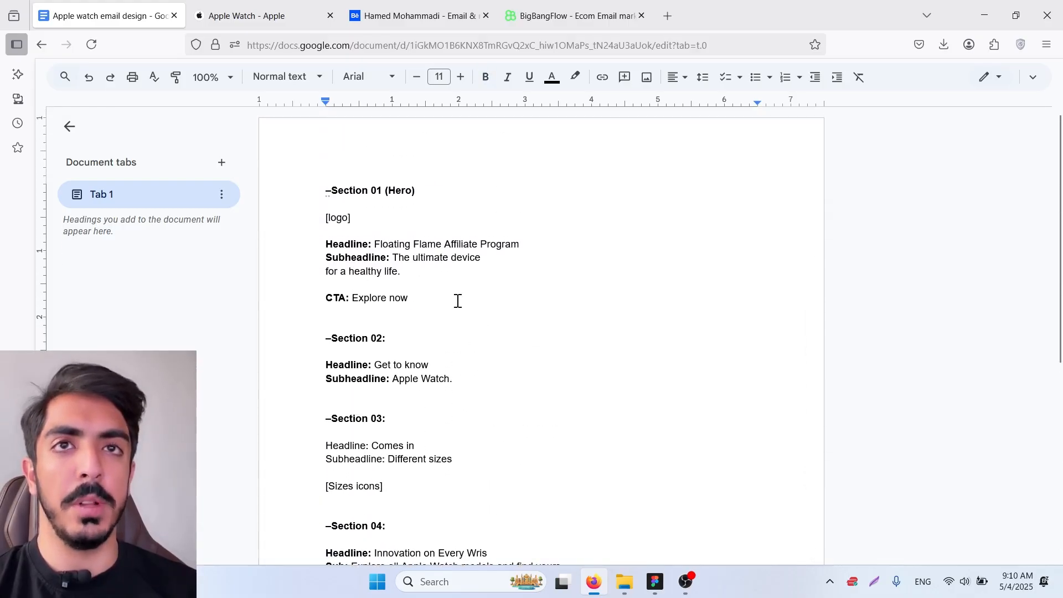
Review the email copy of the hero, Section 02 and Section 03 in the document
drag(458, 301, 312, 220)
drag(1062, 204, 1062, 254)
scroll(394, 299, down, 1)
scroll(394, 300, down, 1)
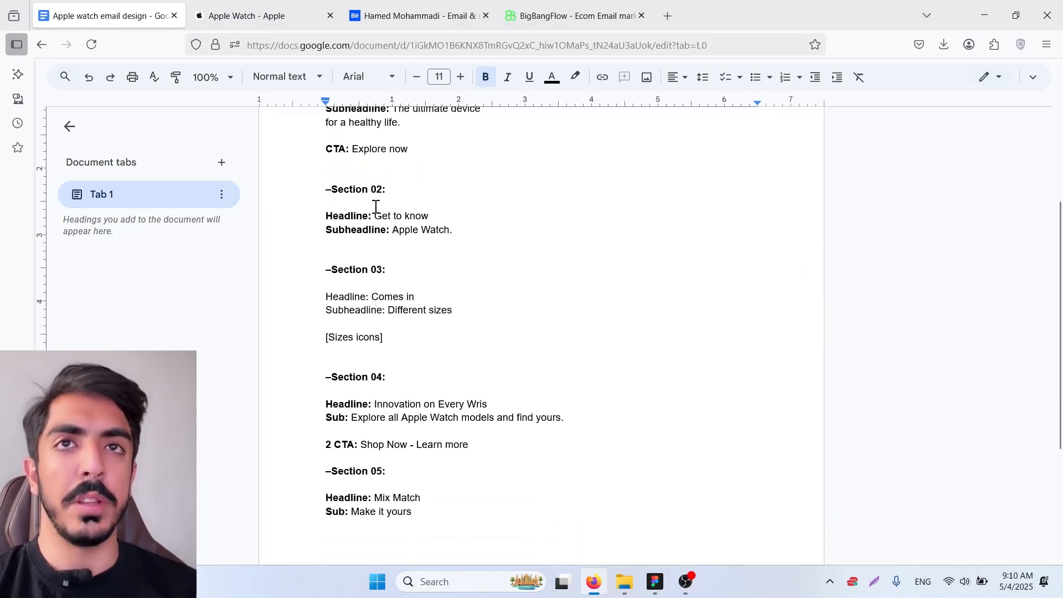
drag(350, 209, 325, 232)
scroll(418, 265, down, 1)
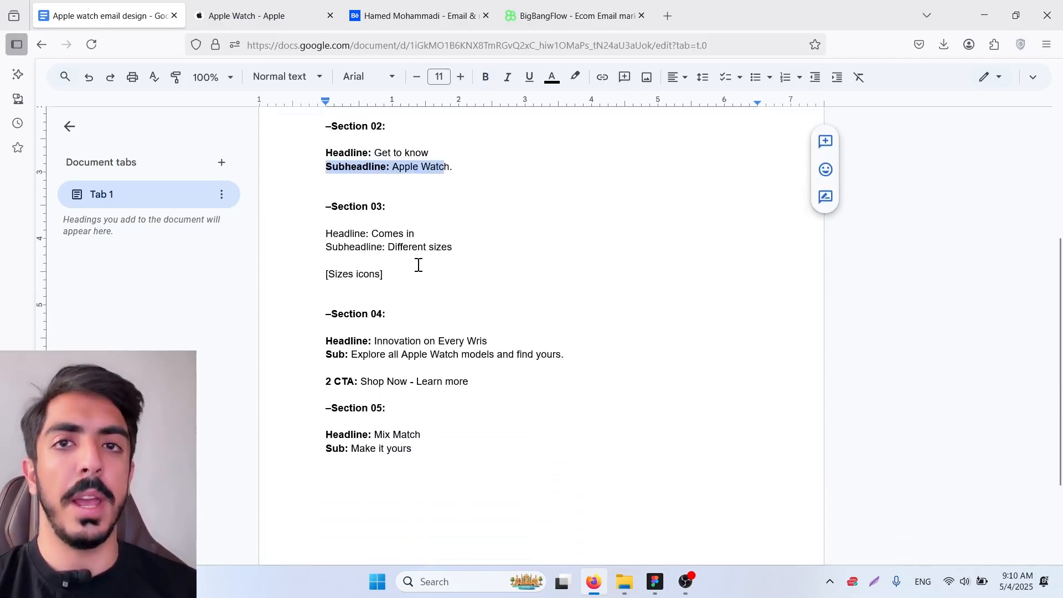
scroll(442, 260, up, 1)
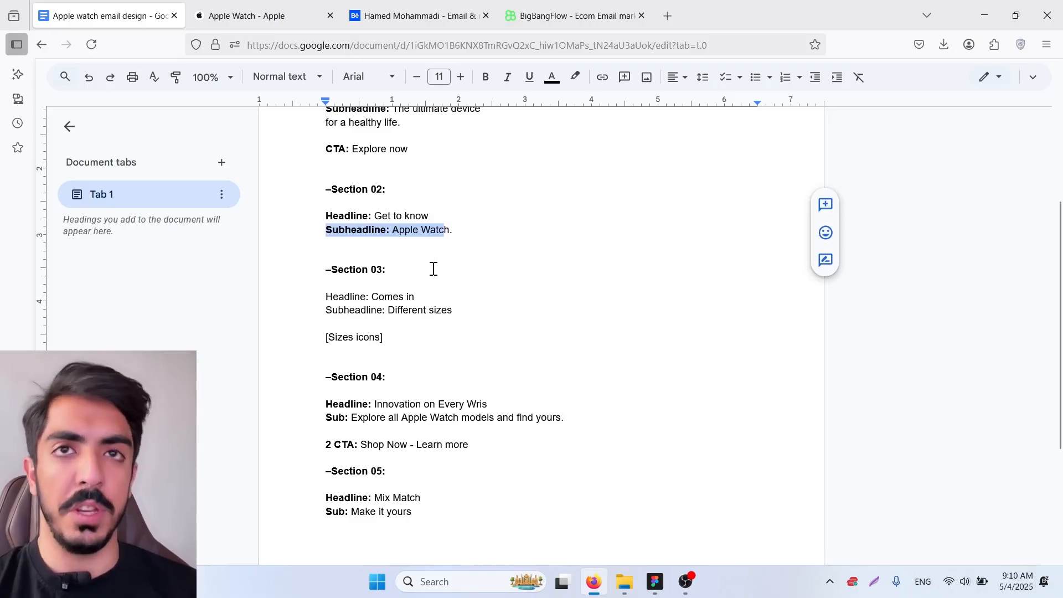
scroll(431, 272, up, 1)
Return to the Apple Watch page and examine its hero, buying benefits and Apple Watch essentials as source material for the email
click(255, 16)
scroll(763, 265, up, 7)
scroll(787, 279, down, 1)
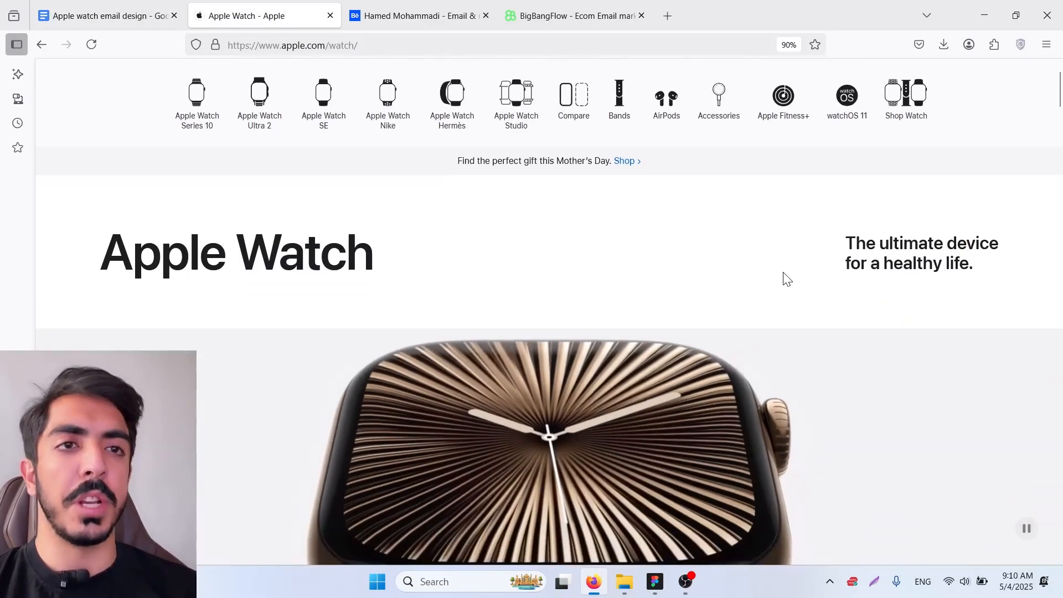
scroll(786, 279, down, 1)
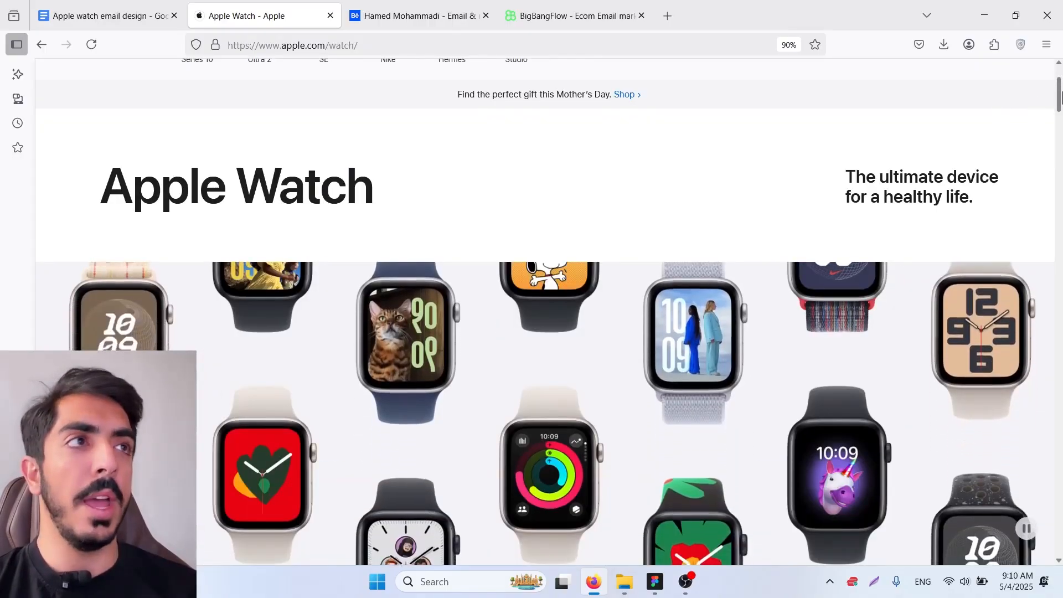
drag(1060, 95, 1060, 296)
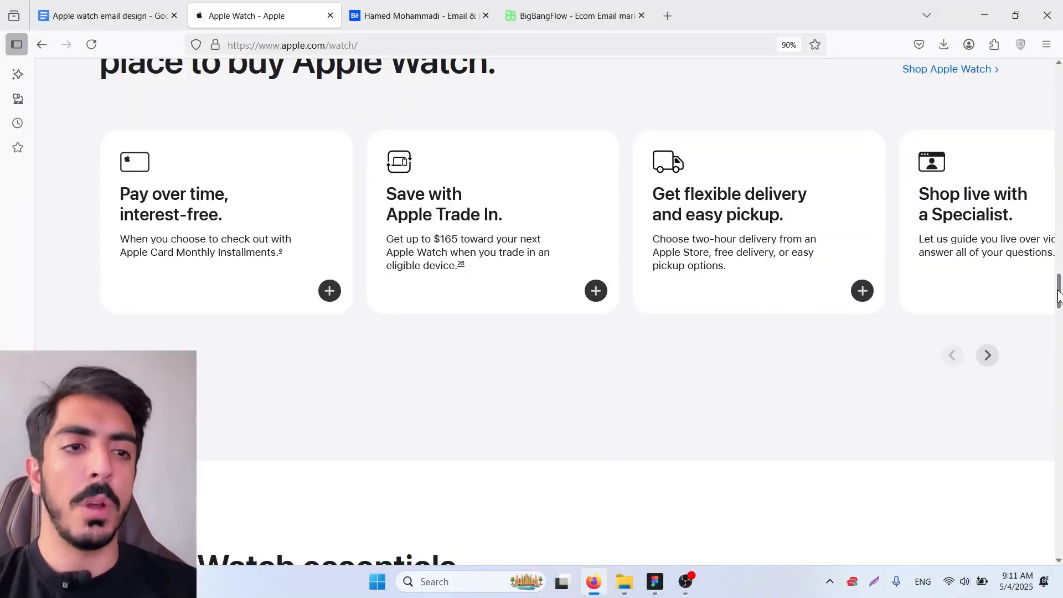
drag(1060, 296, 1044, 322)
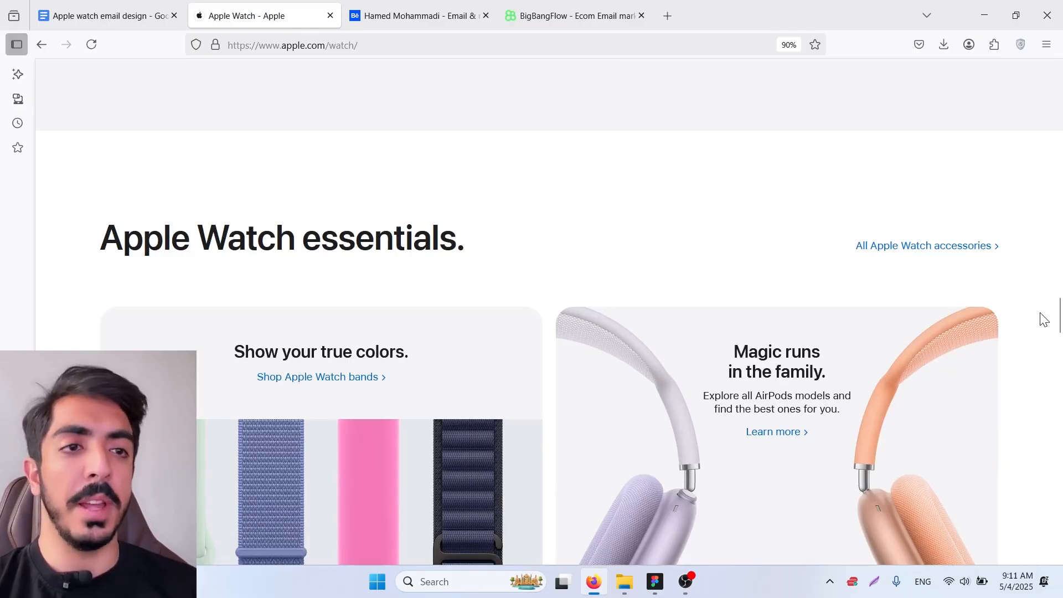
scroll(793, 413, down, 2)
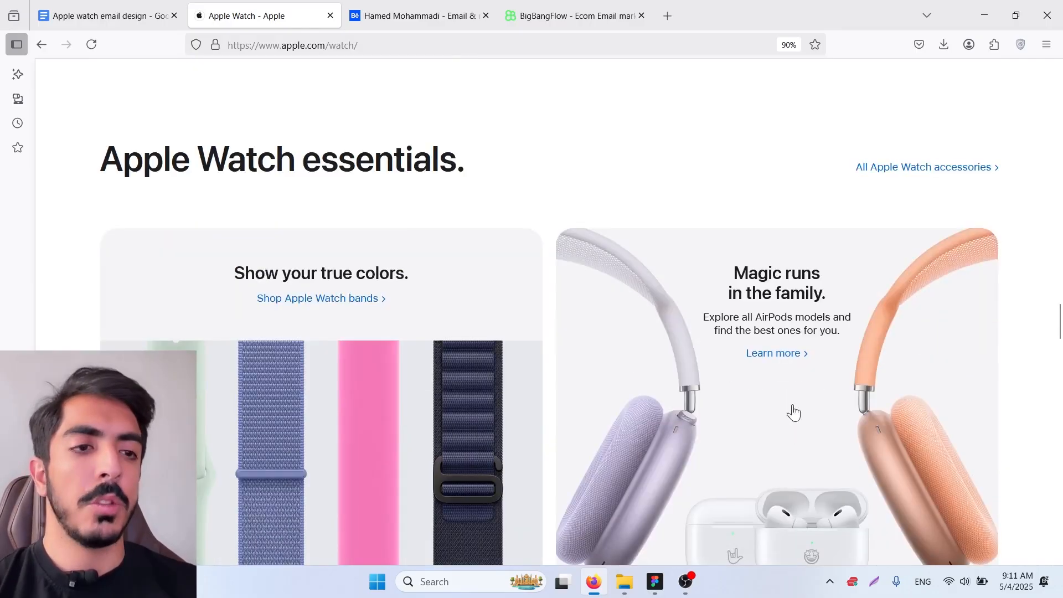
Switch to the empty Page 2 of the design file in Figma
click(655, 582)
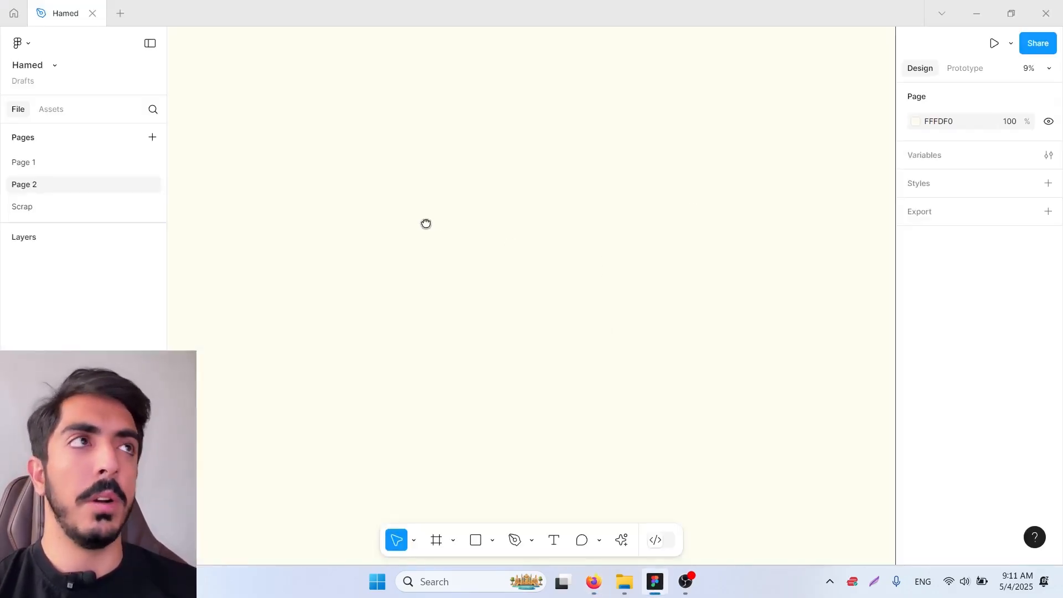
click(437, 539)
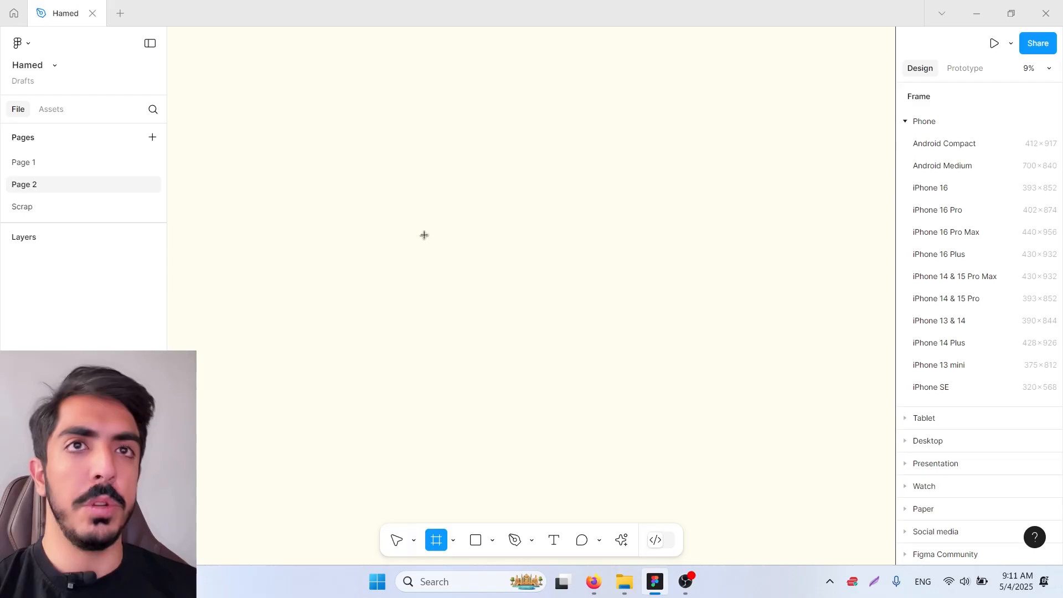
click(407, 171)
key(Delete)
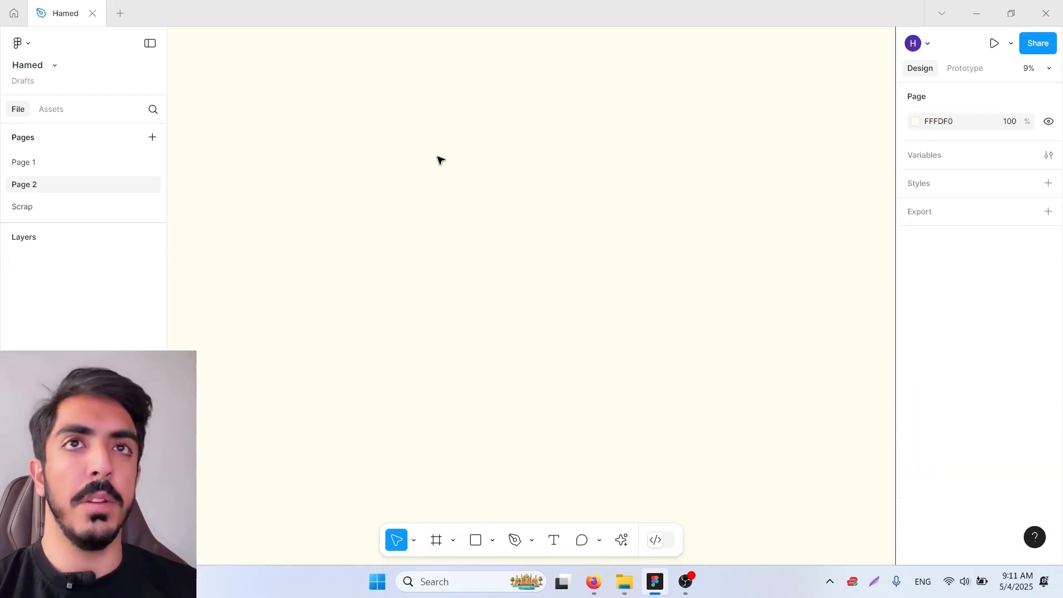
Draw a tall portrait frame, roughly twice as high as wide, on the empty canvas for the email layout
click(436, 540)
drag(451, 162, 580, 263)
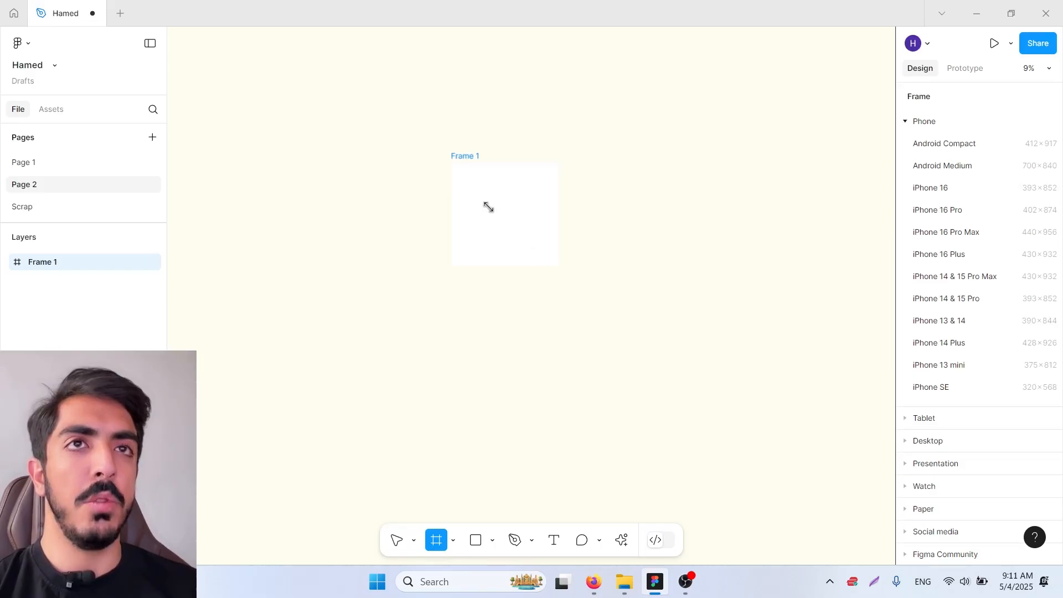
scroll(486, 208, up, 2)
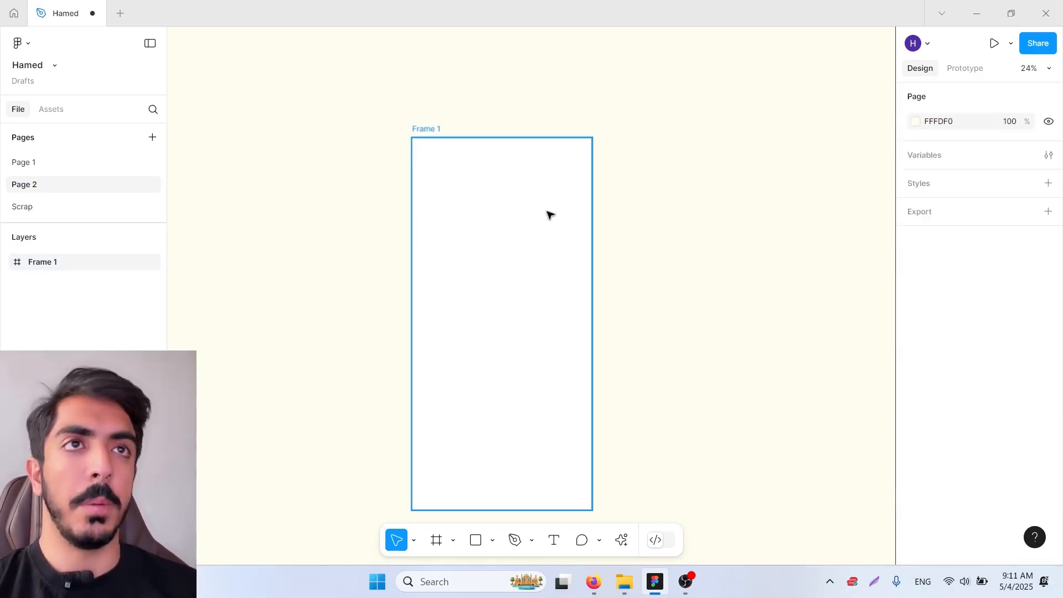
scroll(548, 213, up, 1)
drag(684, 200, 759, 147)
Bring up the "26 designing apple email" folder in File Explorer and place its window beside the email frame so both can be used
click(624, 581)
click(660, 508)
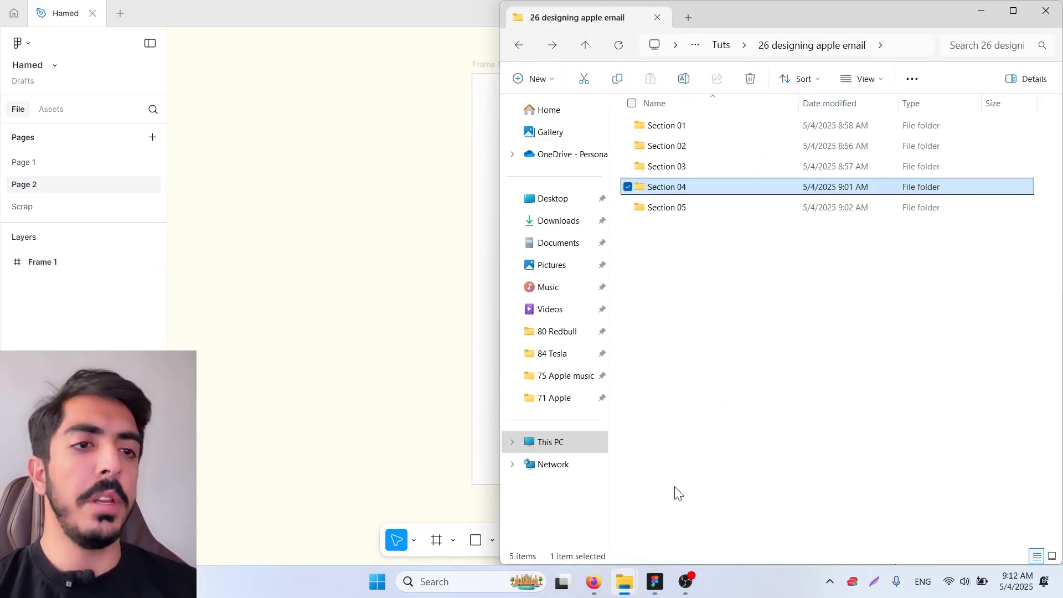
mouse_move(614, 582)
click(611, 459)
click(842, 357)
drag(812, 9, 939, 102)
scroll(426, 239, down, 3)
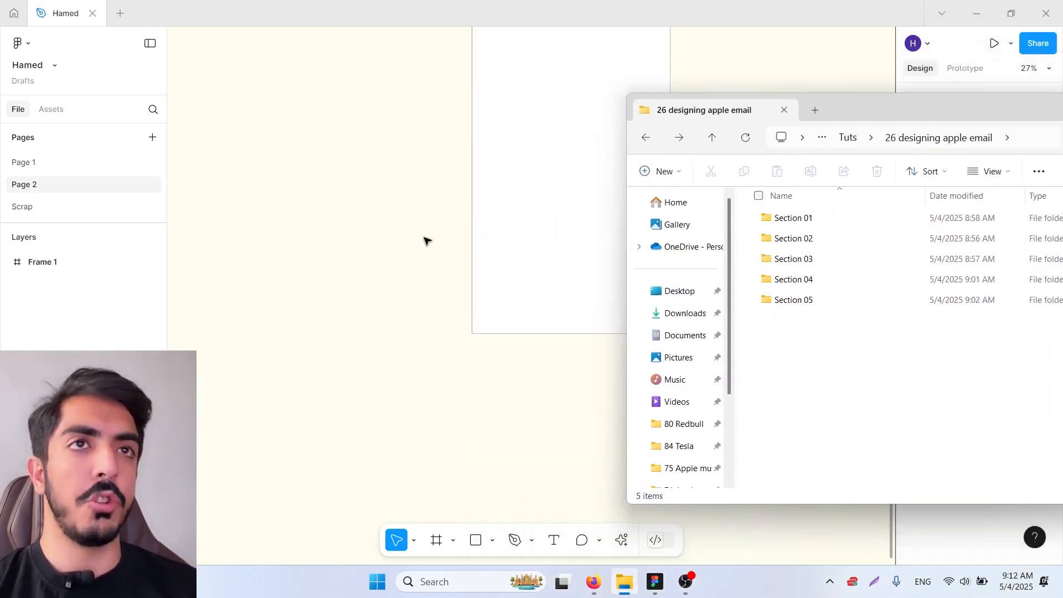
drag(428, 217, 313, 352)
key(alt+Tab)
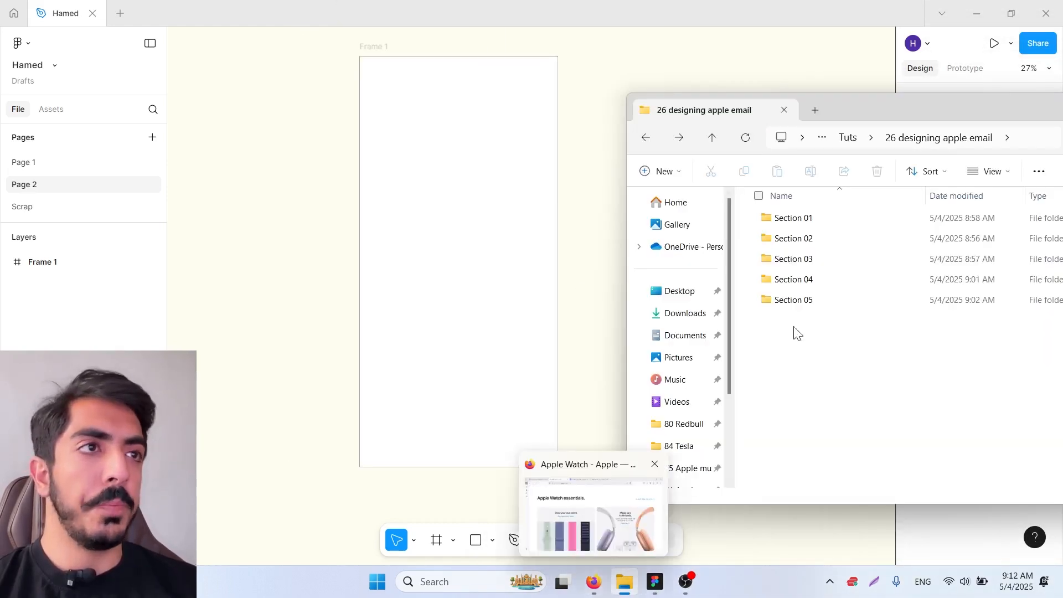
Import the three images from the Section 01 folder onto the Figma canvas and place them beside the email frame
double_click(792, 218)
drag(876, 107, 918, 86)
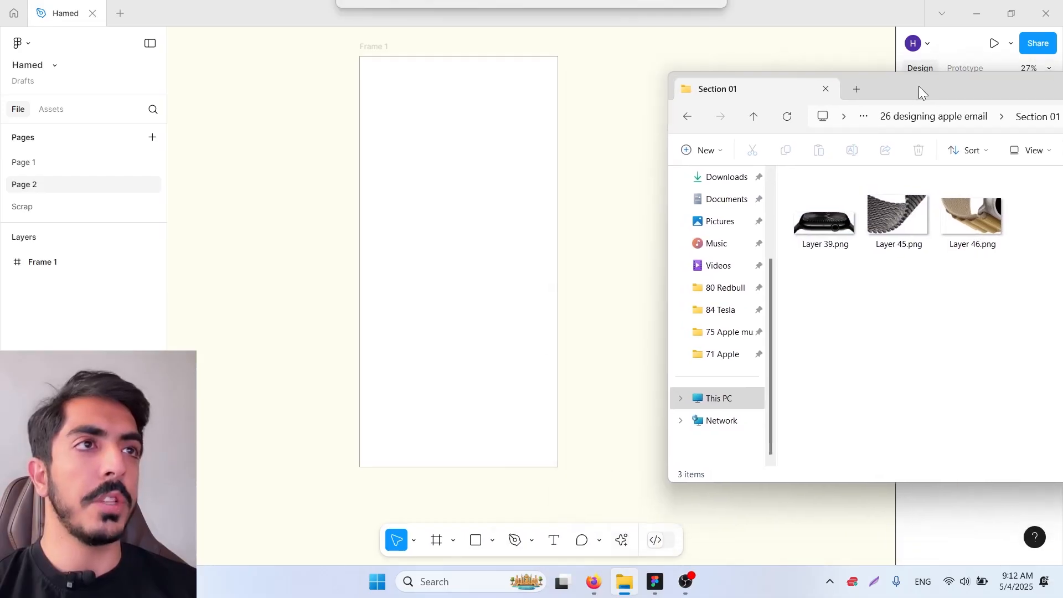
click(830, 216)
drag(990, 278, 845, 226)
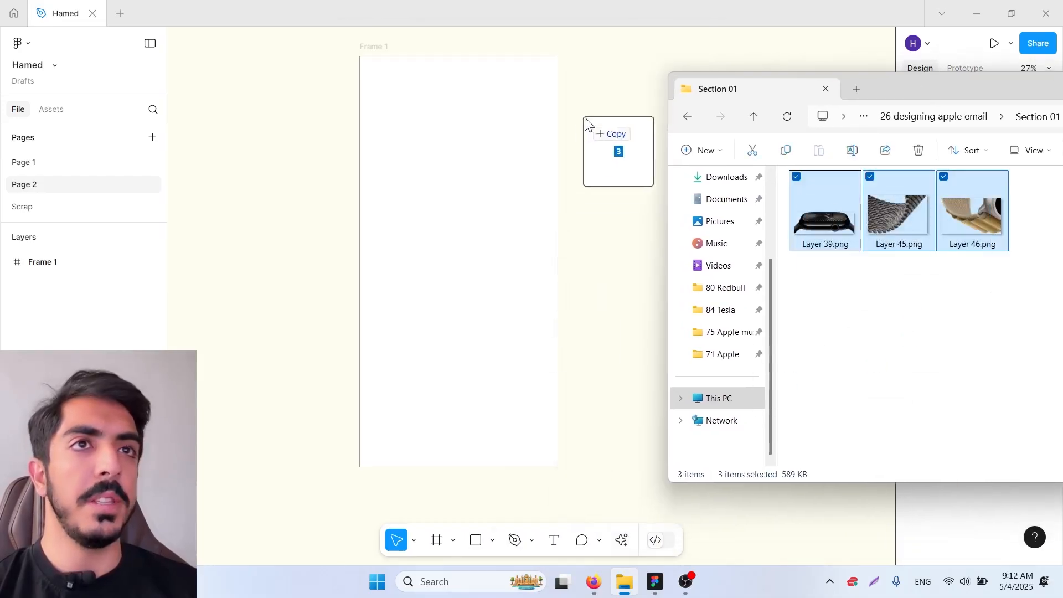
drag(584, 124, 621, 204)
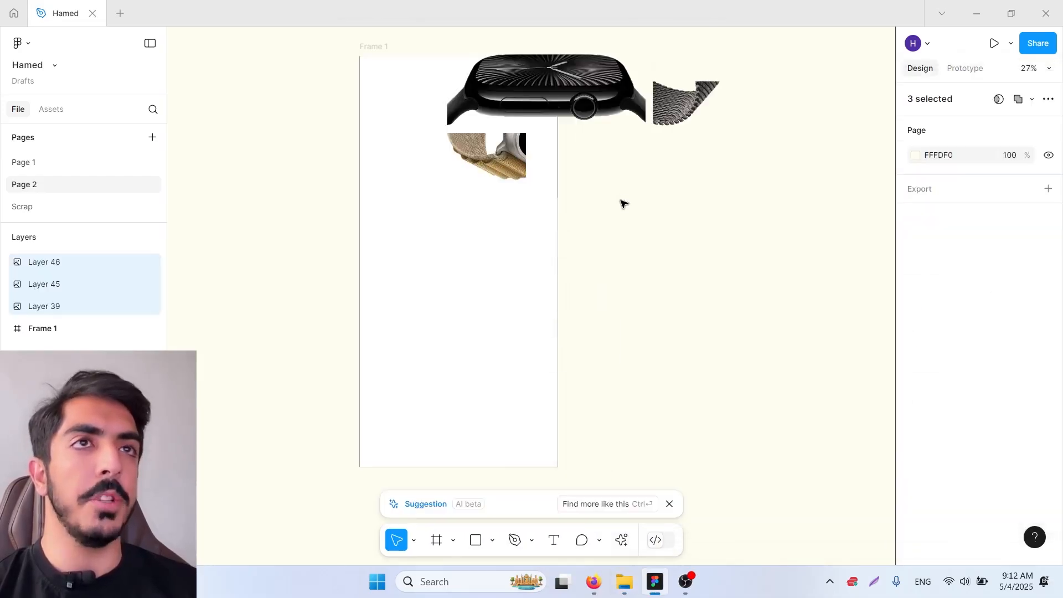
click(734, 99)
drag(693, 292, 723, 200)
Copy the hero headline "Floating Flame Affiliate Program" from the copy document and paste it as text in the email frame's upper part
key(alt+Tab)
drag(1054, 319, 1059, 105)
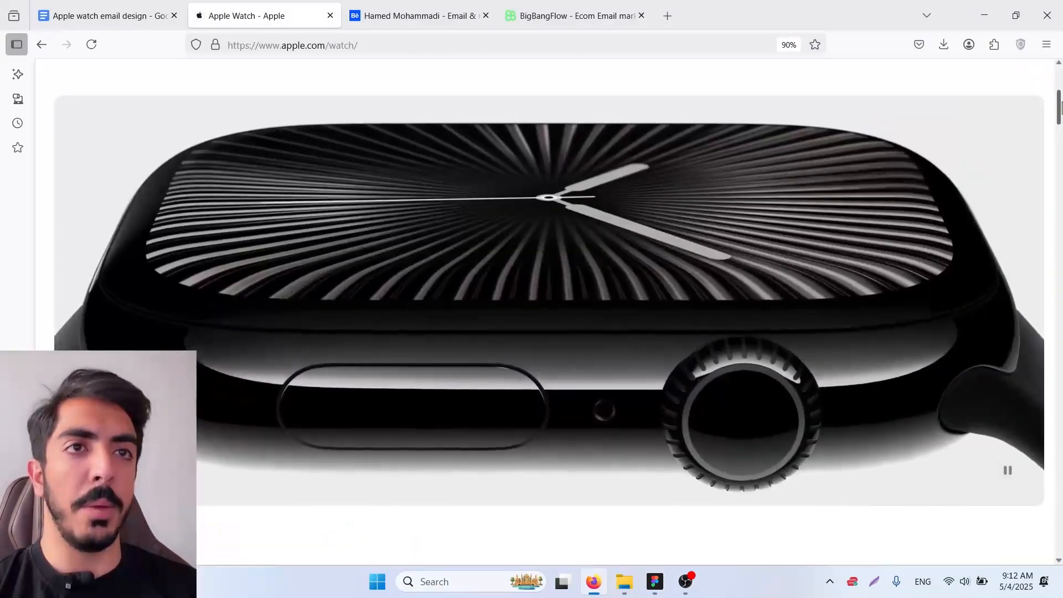
click(142, 15)
drag(530, 246, 366, 238)
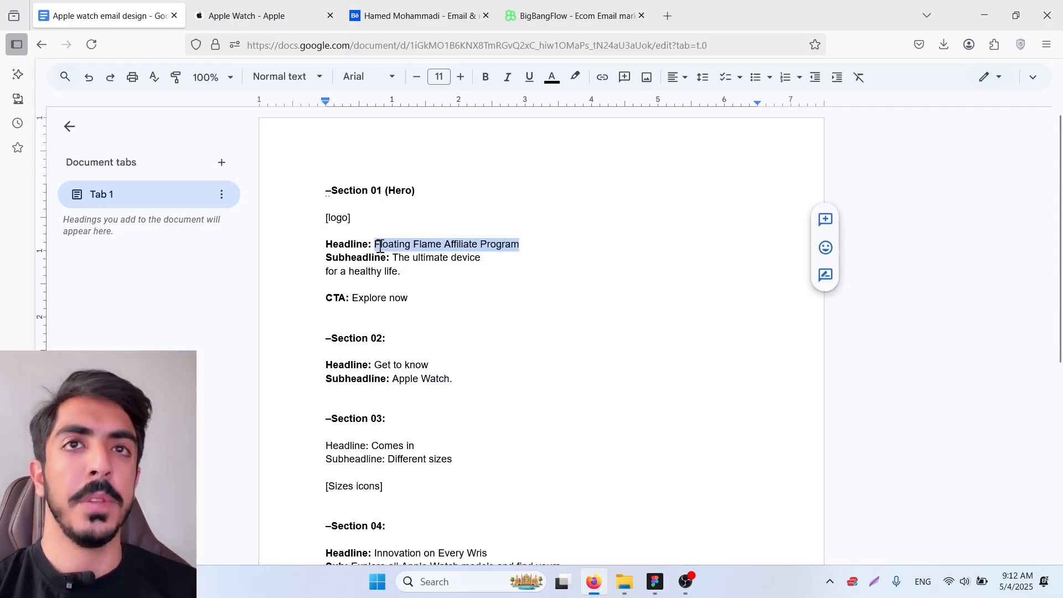
right_click(386, 250)
click(410, 237)
key(alt+Tab)
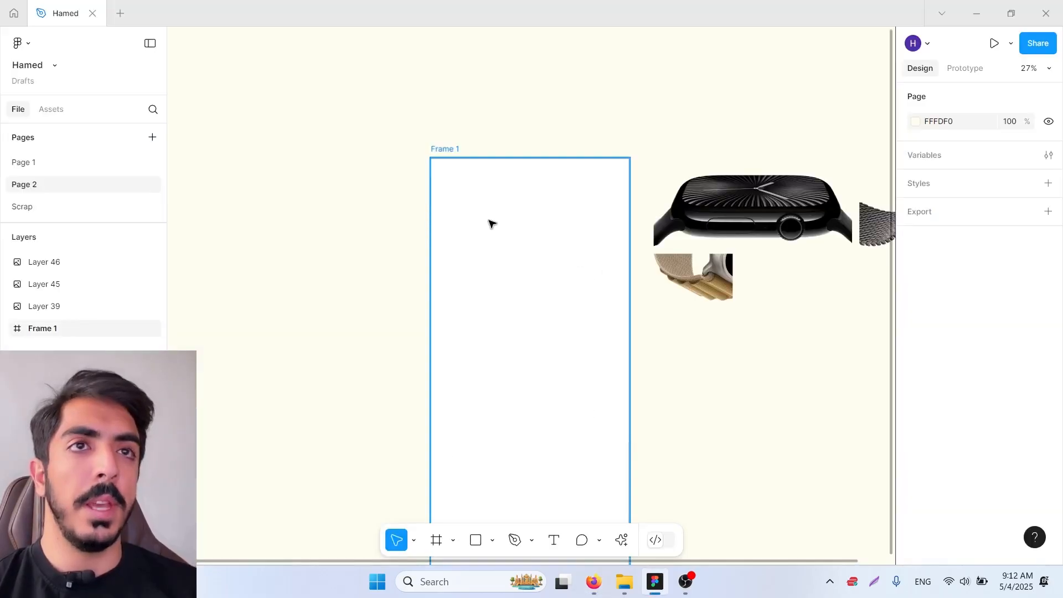
click(511, 234)
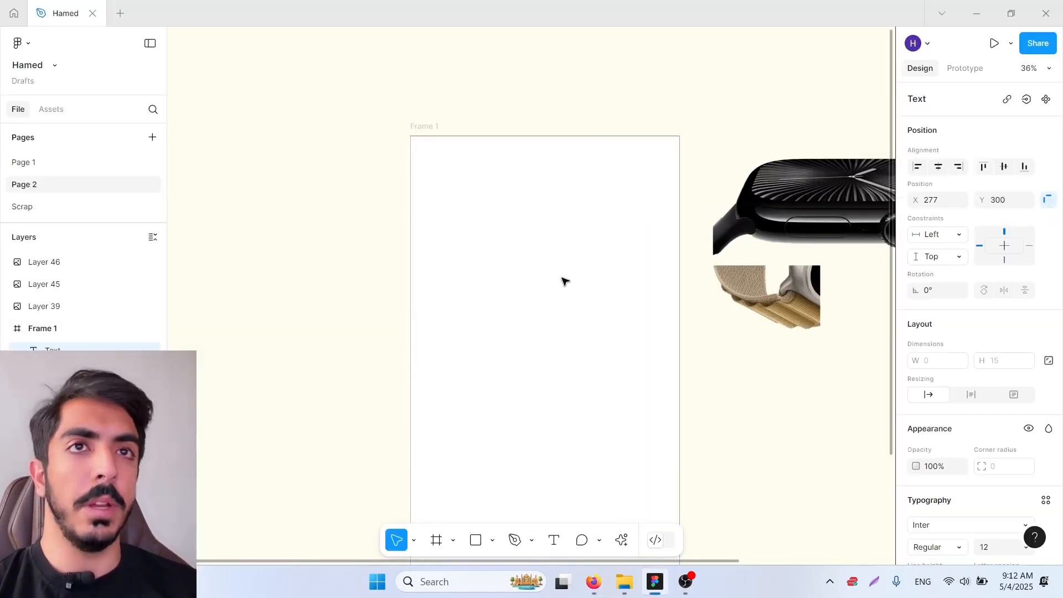
key(ctrl+v)
key(Escape)
scroll(487, 214, up, 3)
Set the headline's font size to 52 and narrow its text box to about 501 so it wraps onto two lines
scroll(1002, 494, down, 5)
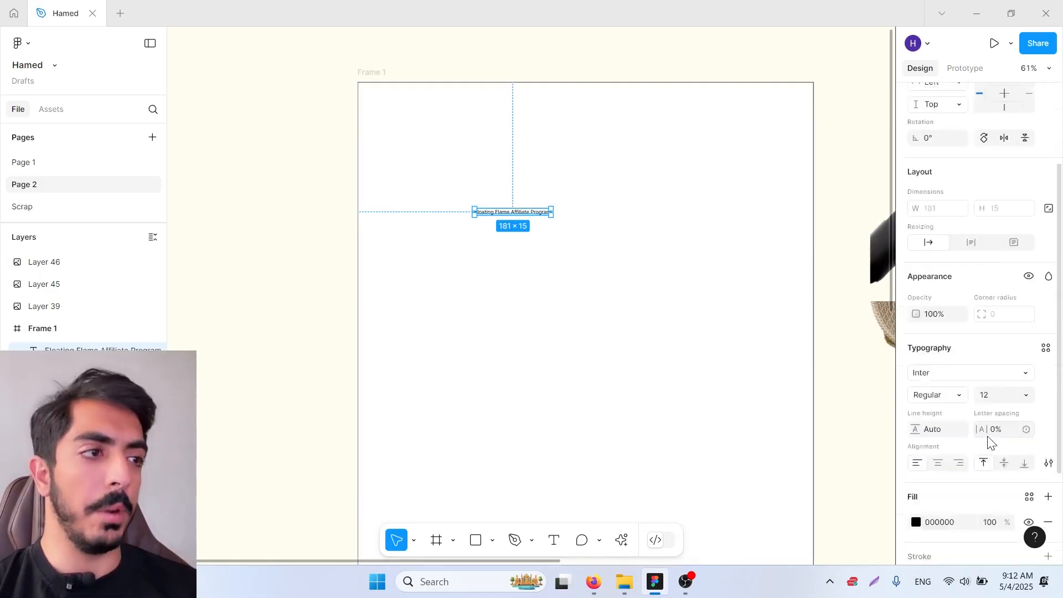
click(1004, 339)
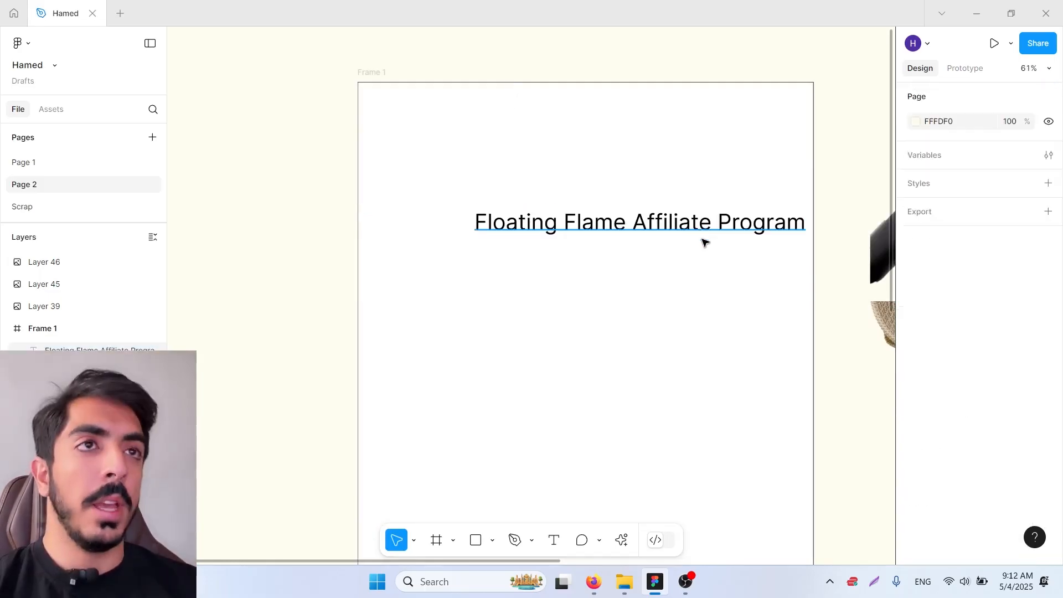
click(702, 232)
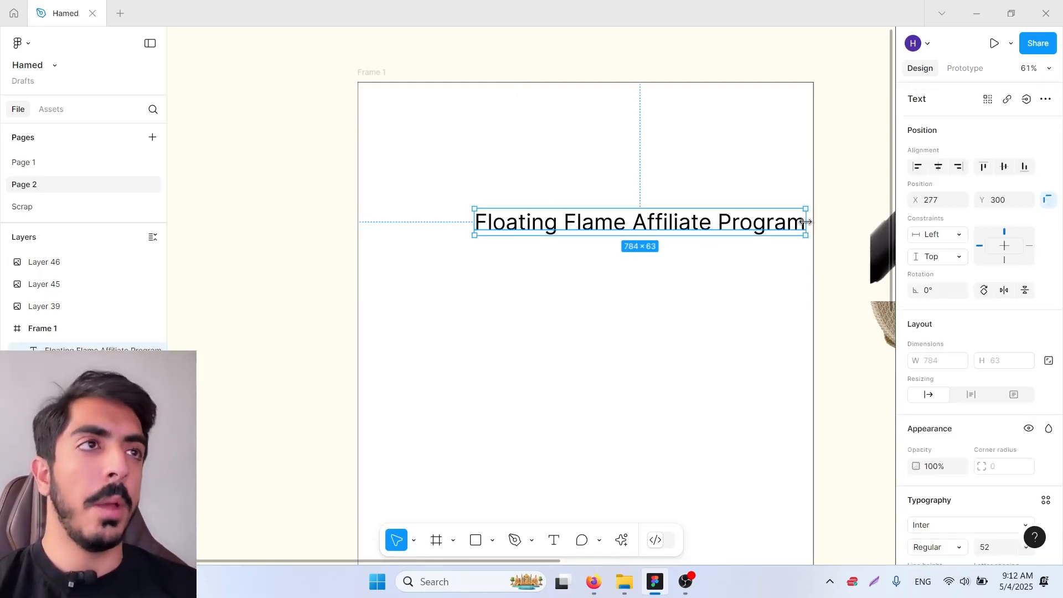
drag(806, 223, 685, 230)
Change the headline's font to SF Pro Display, narrow its box to about 364 and centre-align the text
scroll(946, 332, down, 5)
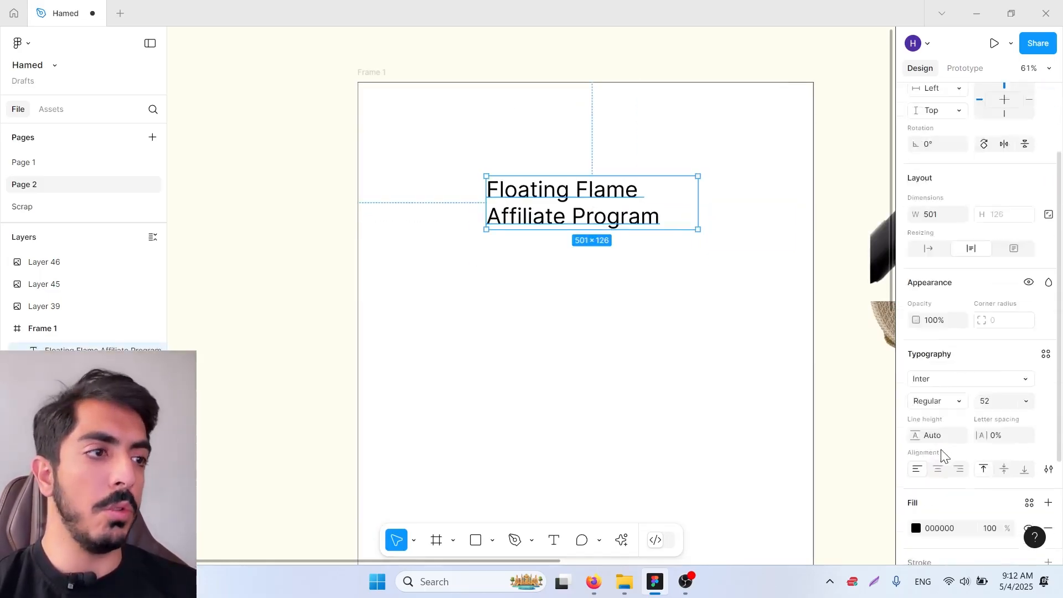
click(942, 312)
text(sf pro d)
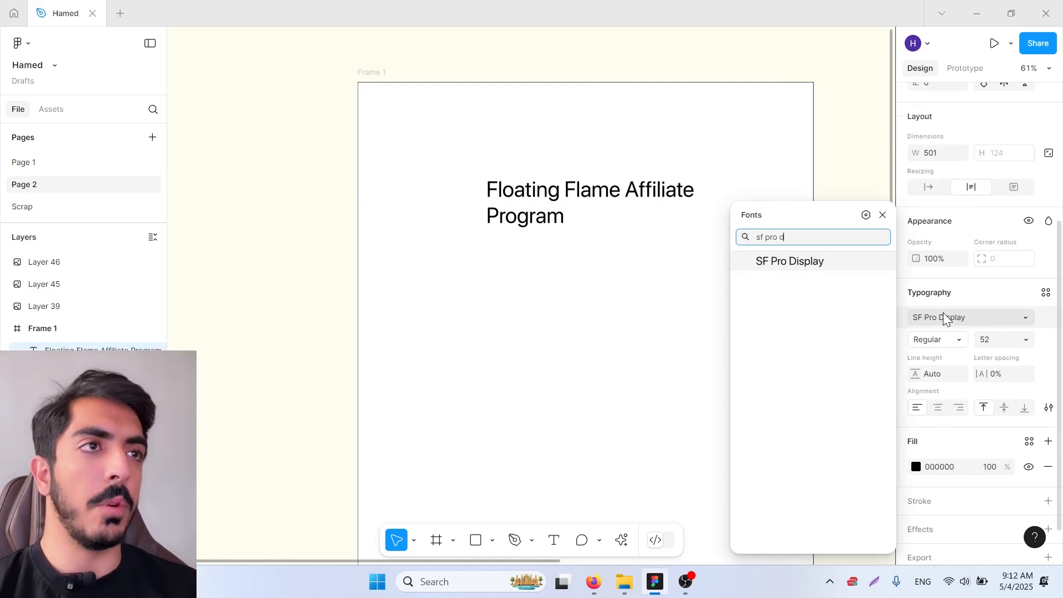
key(Return)
drag(697, 202, 640, 199)
key(ctrl+alt+t)
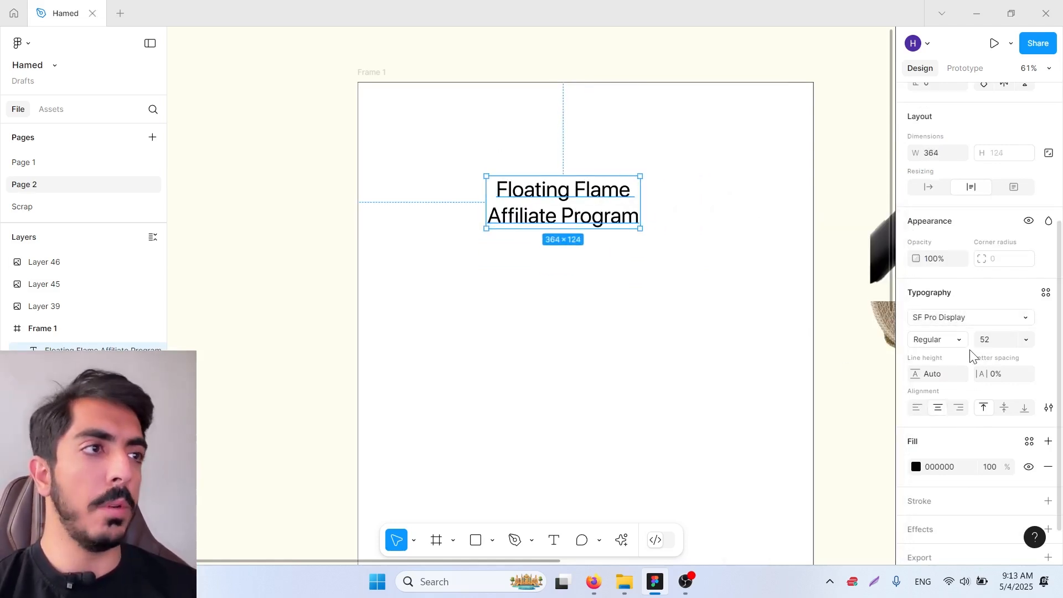
Make the headline Bold, widen its text box to about 478 and nudge it up to Y 193
click(942, 340)
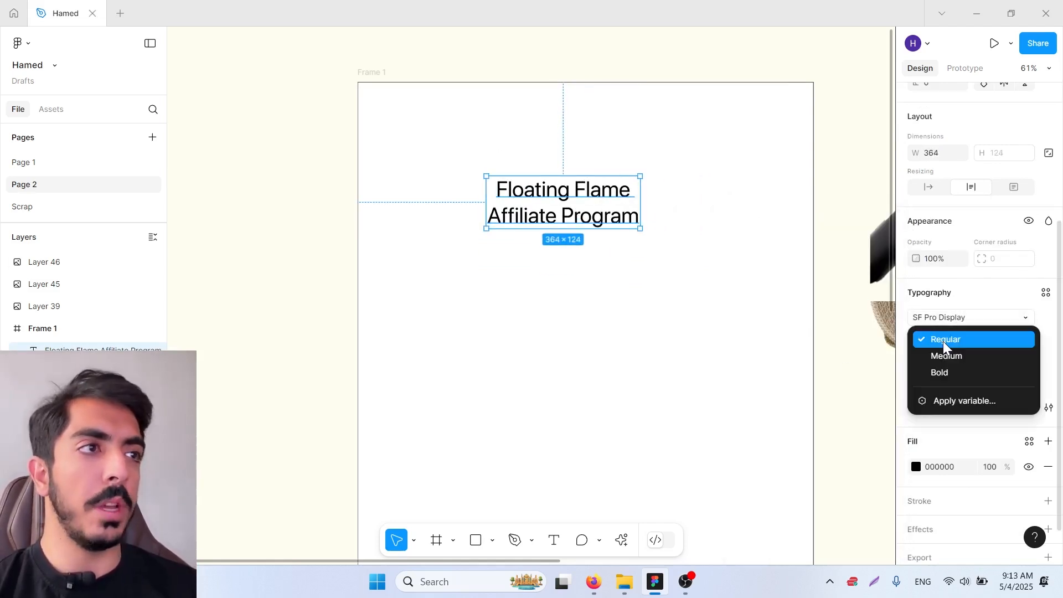
click(944, 373)
drag(641, 207, 664, 210)
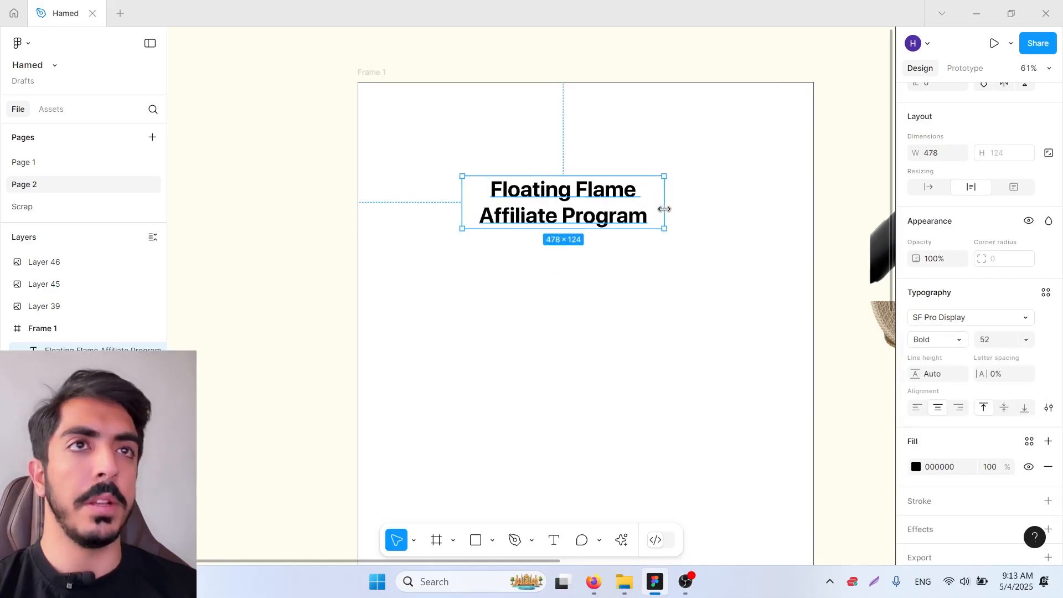
key(shift+Up)
key(shift+Up)
key(shift+Up)
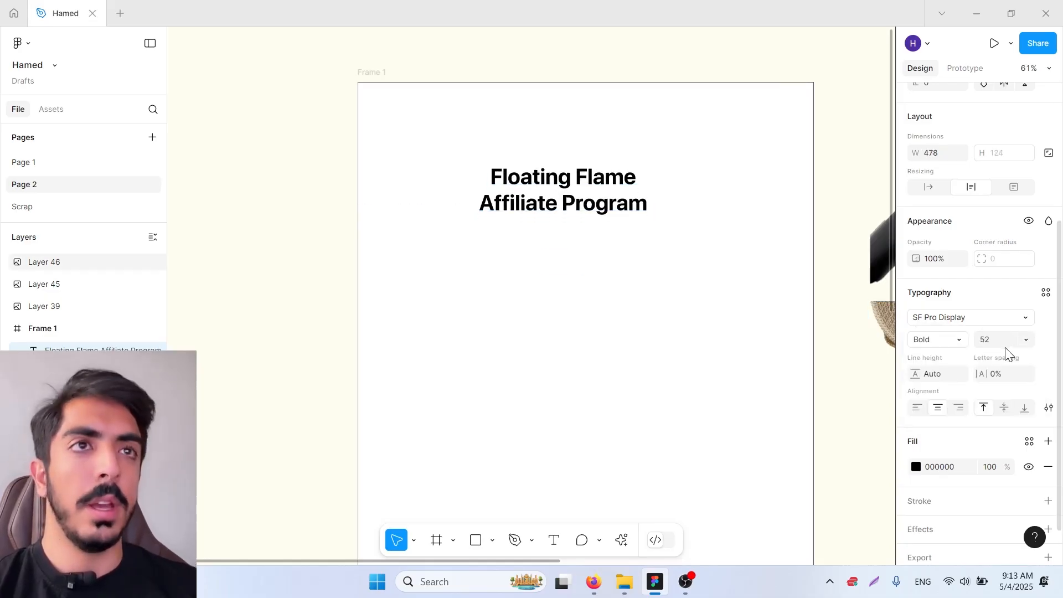
Increase the headline's font size to 82 and widen its text box to about 636 so it fits on two lines
click(997, 341)
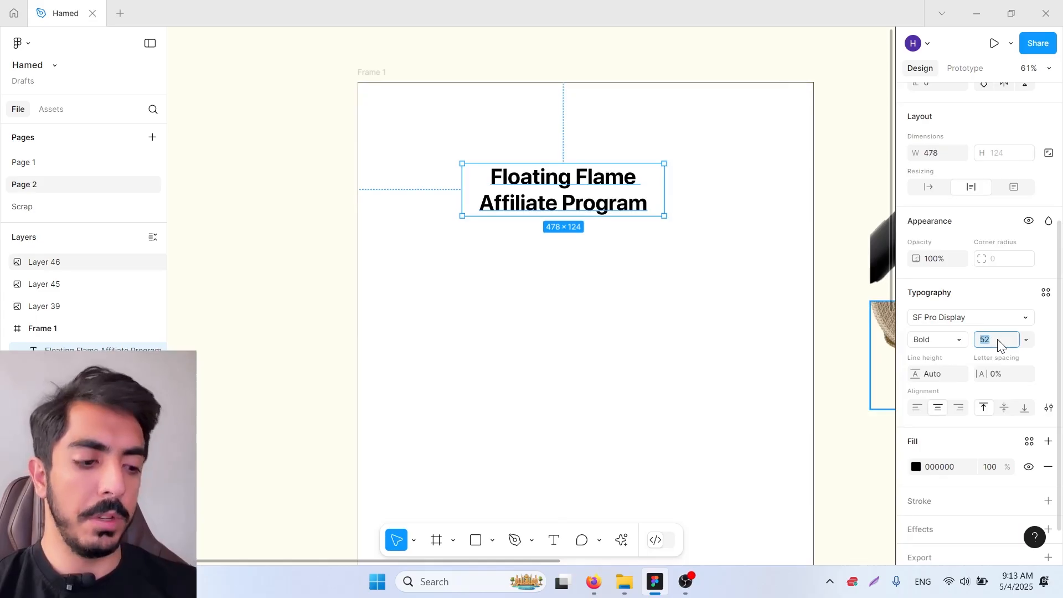
key(shift+Up)
key(shift+Up)
key(shift+Up)
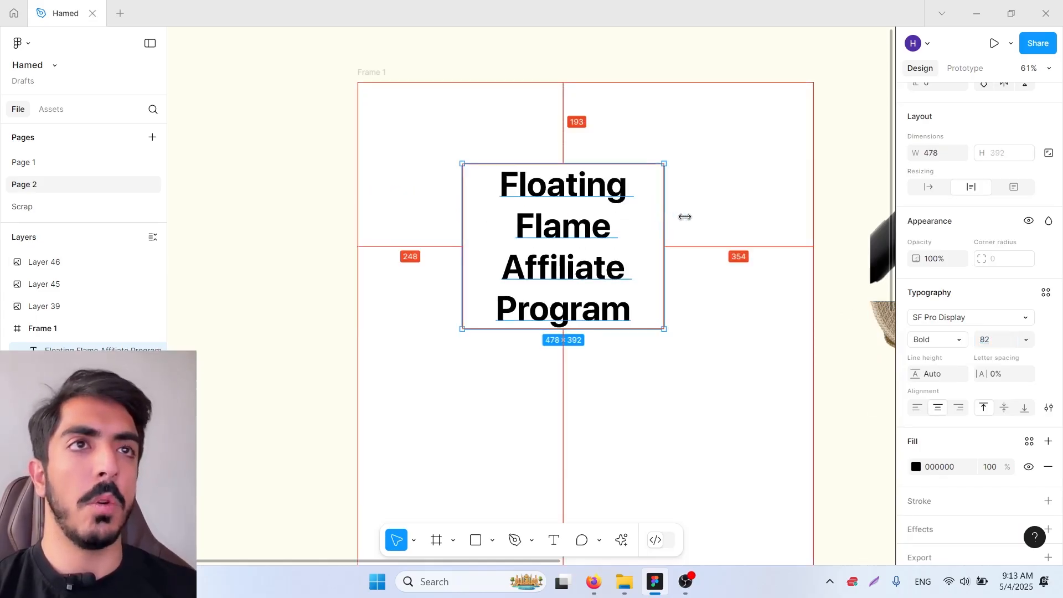
drag(663, 218, 697, 219)
Centre the headline horizontally in the email frame and move it down to about Y 308, leaving room for a logo
scroll(937, 229, up, 4)
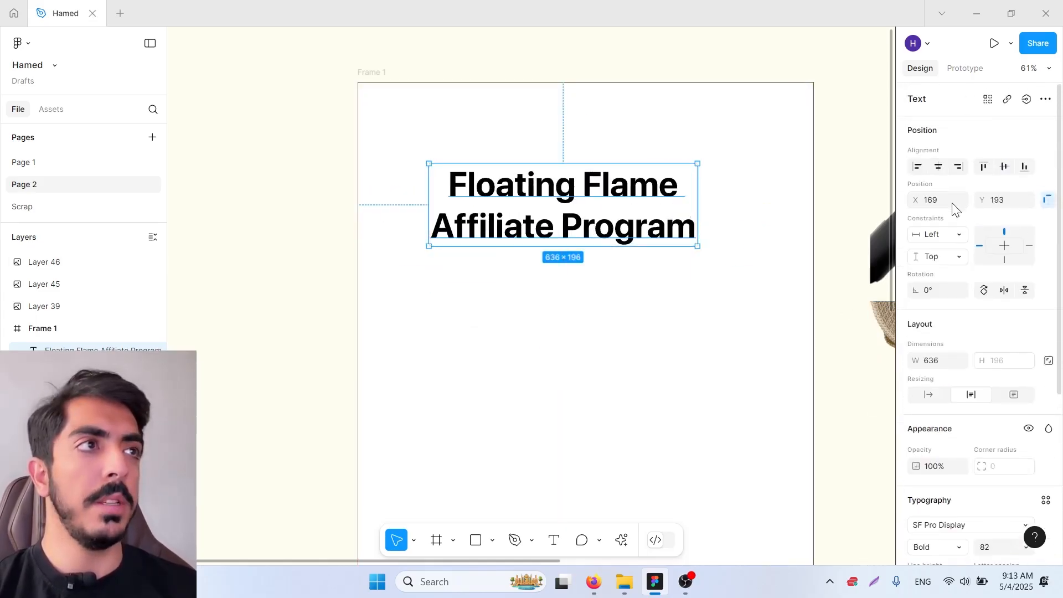
click(937, 170)
drag(640, 187, 642, 247)
scroll(642, 247, down, 2)
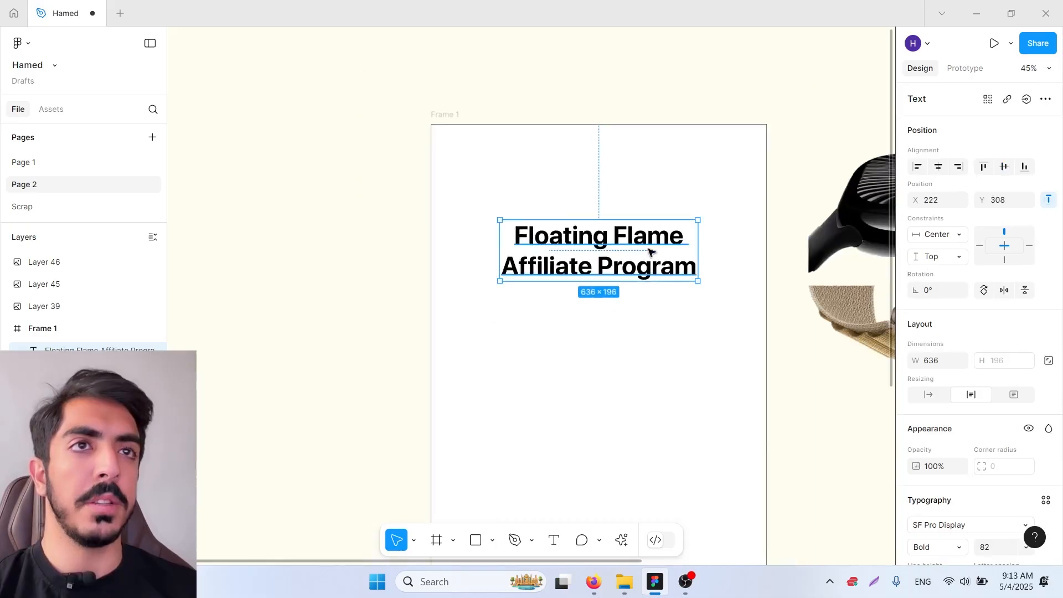
click(838, 465)
scroll(784, 435, down, 1)
drag(791, 407, 811, 381)
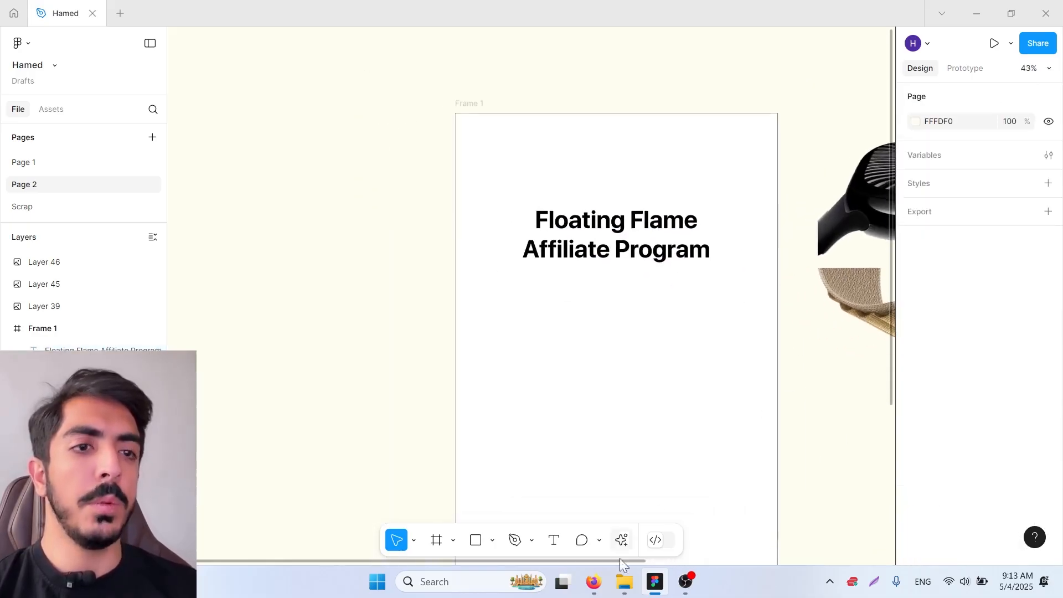
Switch to Firefox, search Google Images for "apple watch logo" in a new tab and open the World Vector Logo result
click(599, 587)
click(668, 14)
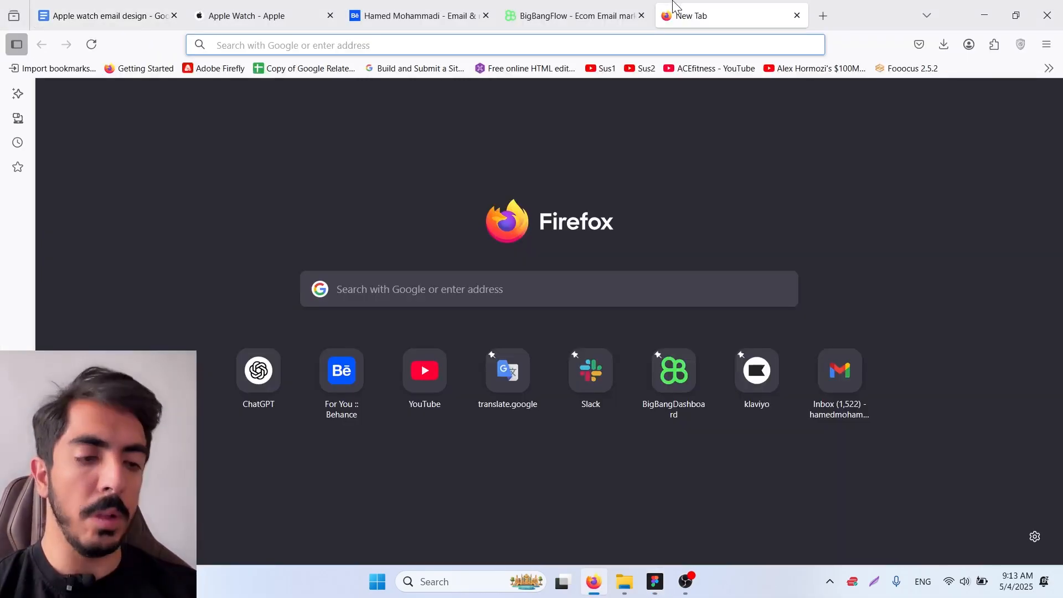
text(apple w)
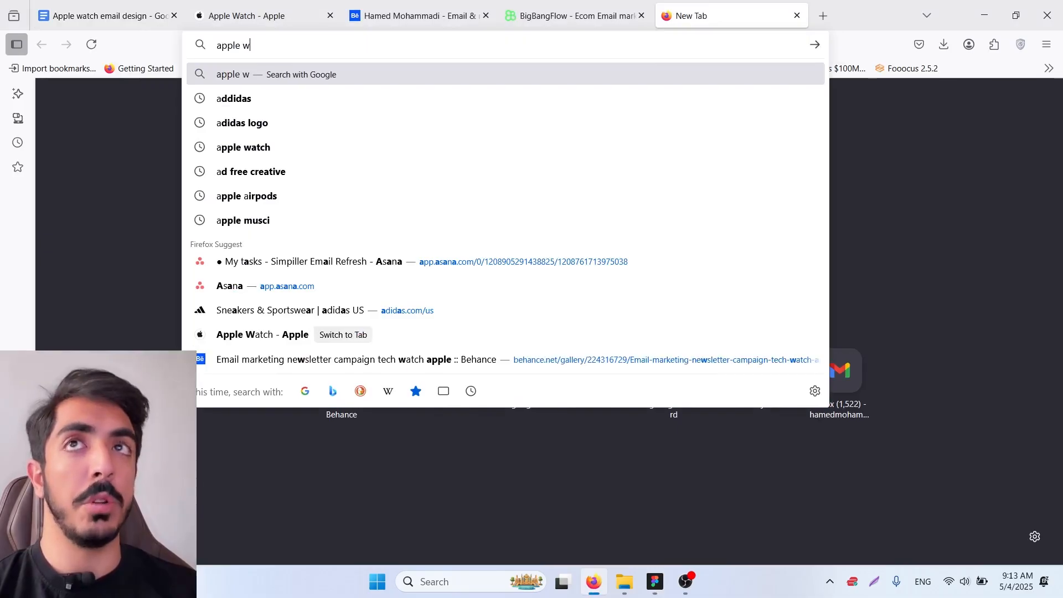
text(atch logo)
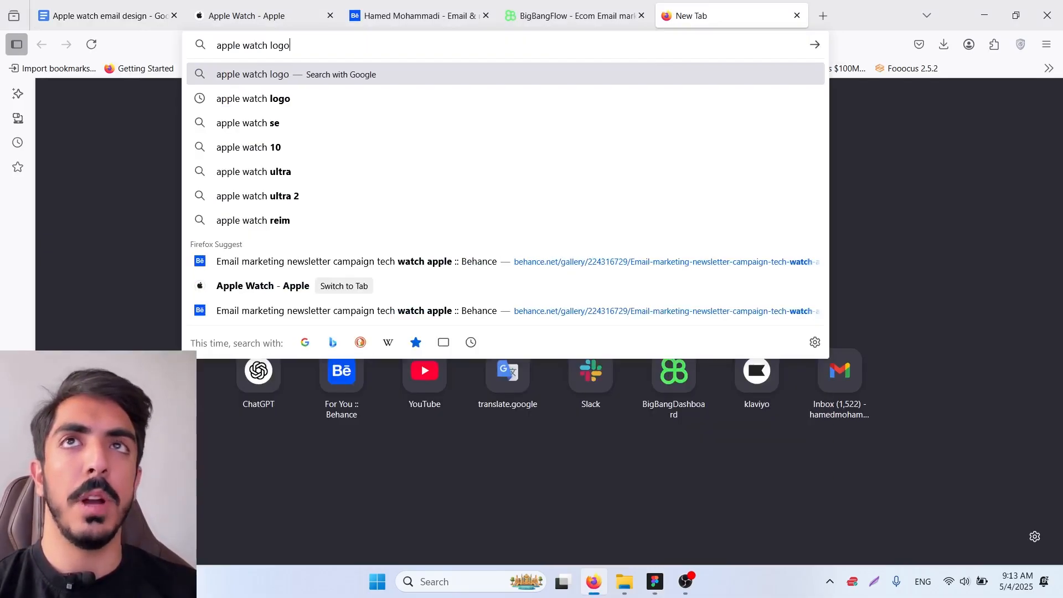
key(Return)
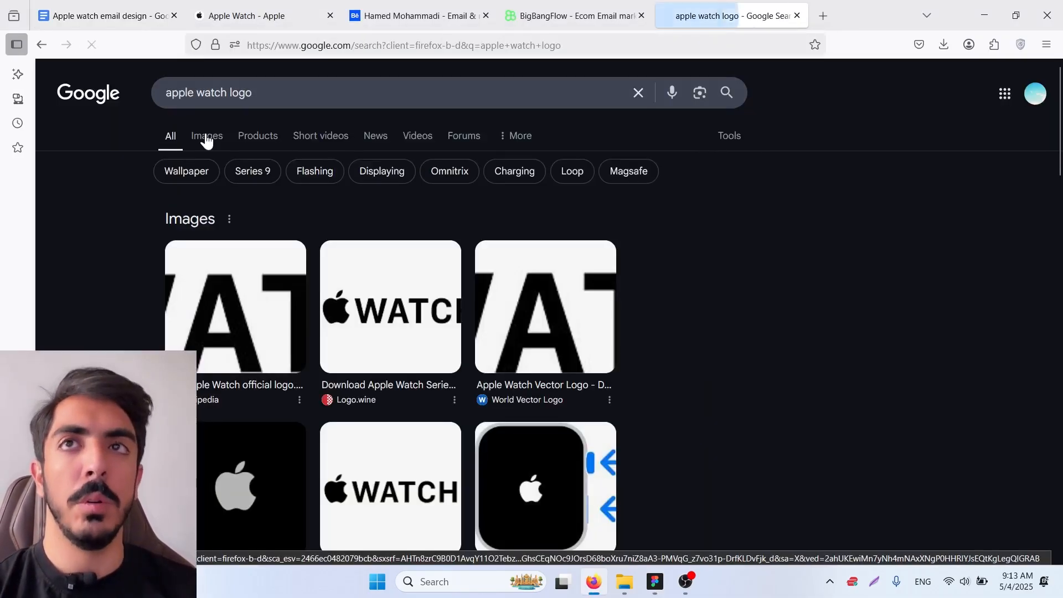
click(237, 149)
click(531, 293)
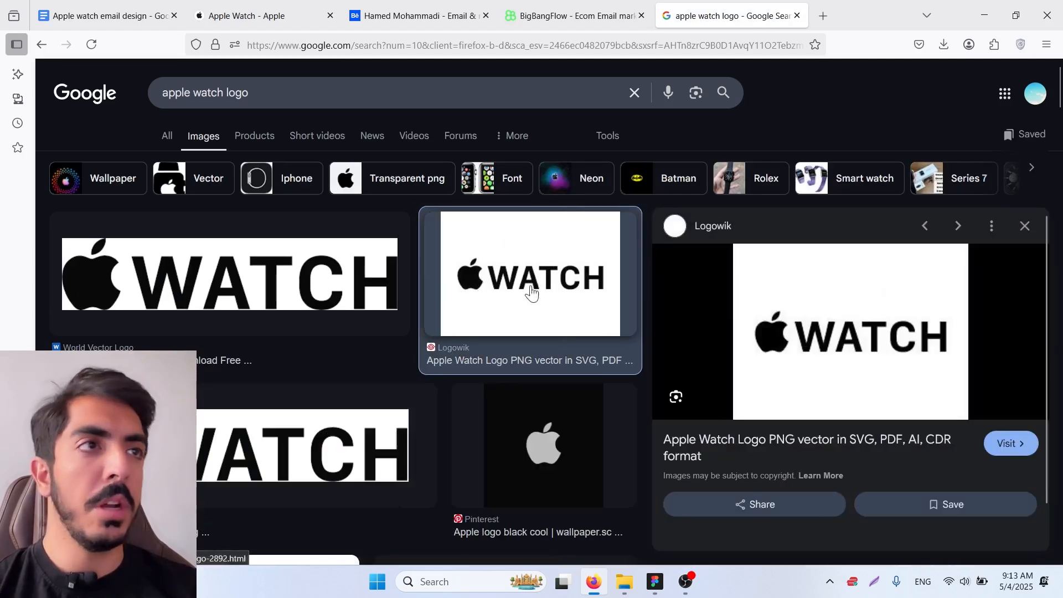
click(304, 287)
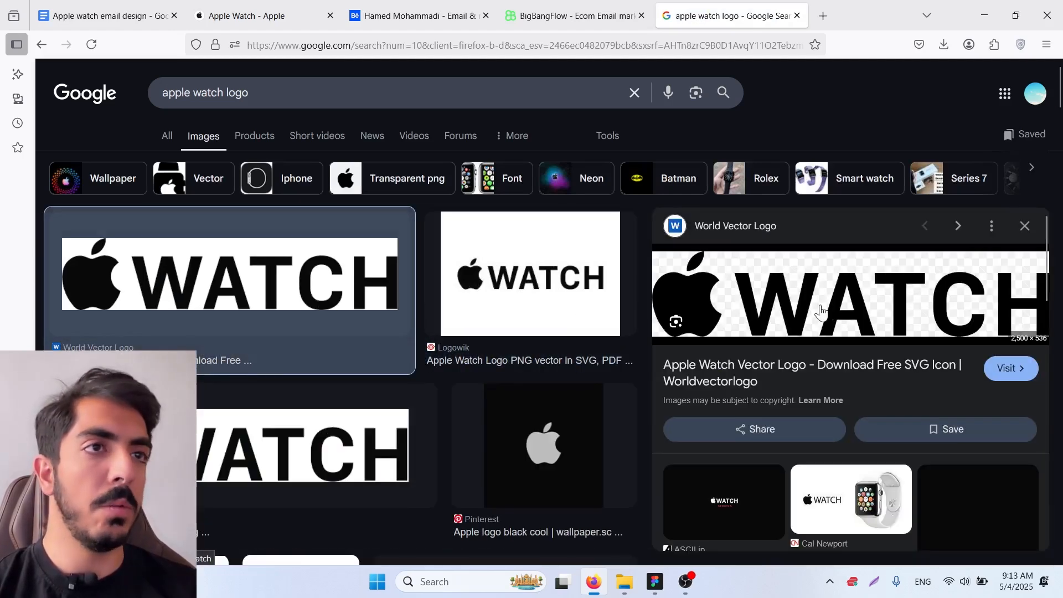
Save the World Vector Logo image as apple-watch.svg on the desktop and show the desktop
right_click(804, 309)
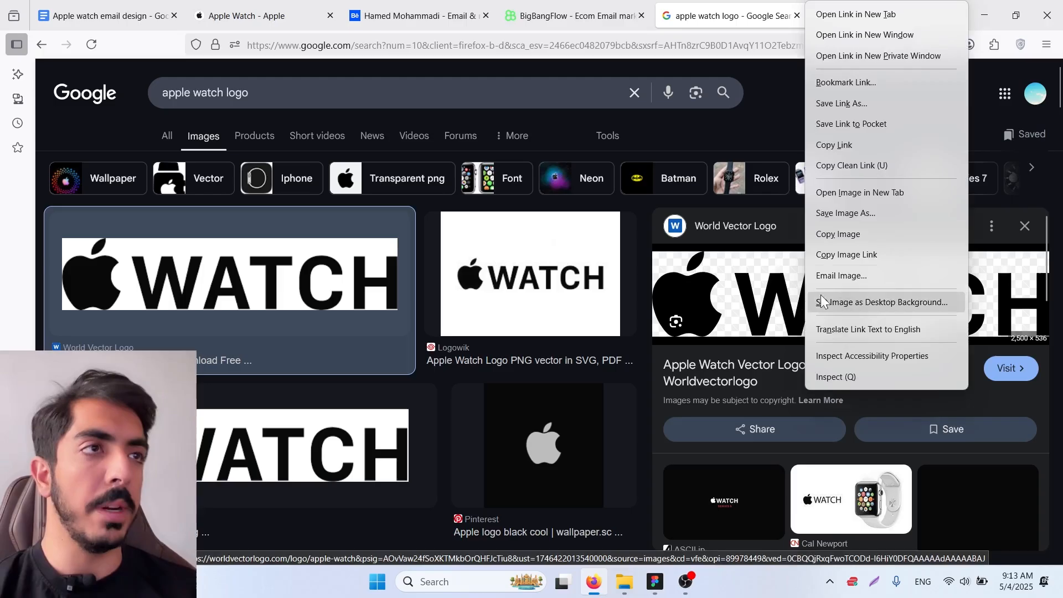
click(851, 231)
click(339, 283)
click(908, 542)
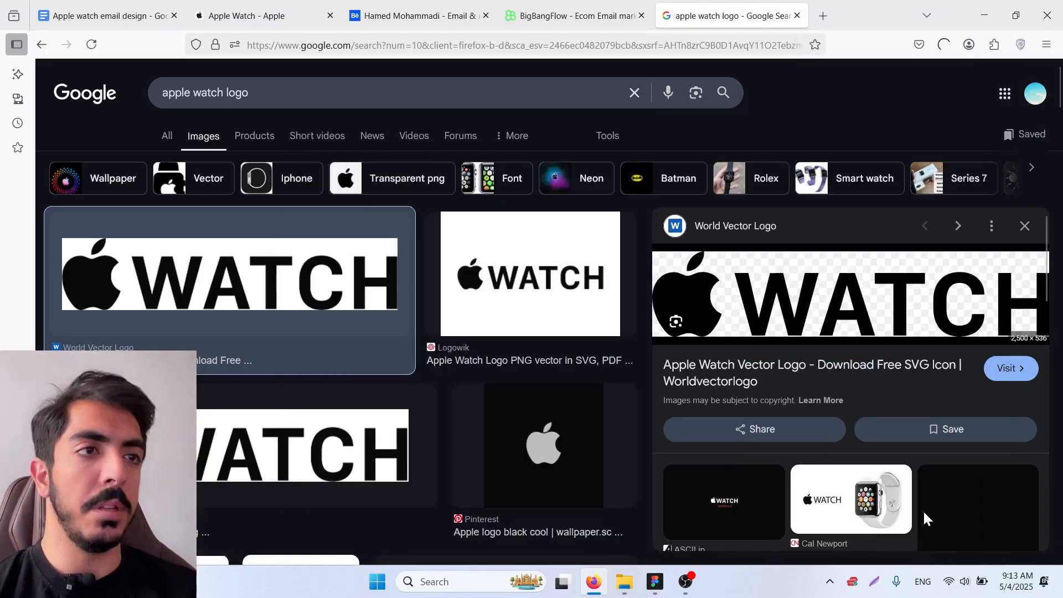
click(1059, 584)
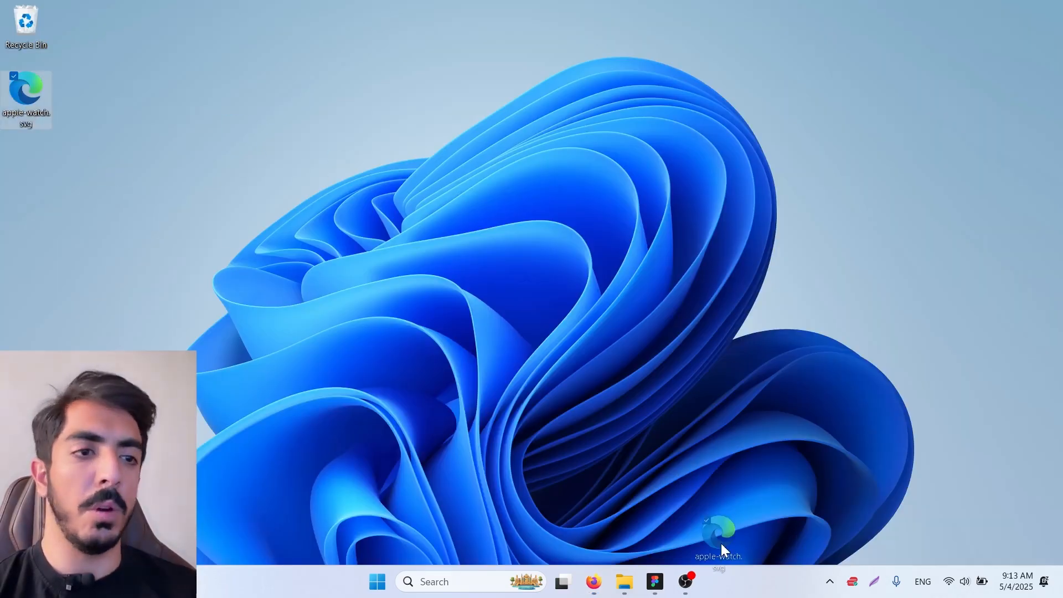
Import apple-watch.svg into the Figma design, scale it to about 290 × 62 and centre it above the headline in the email frame
drag(653, 563, 363, 285)
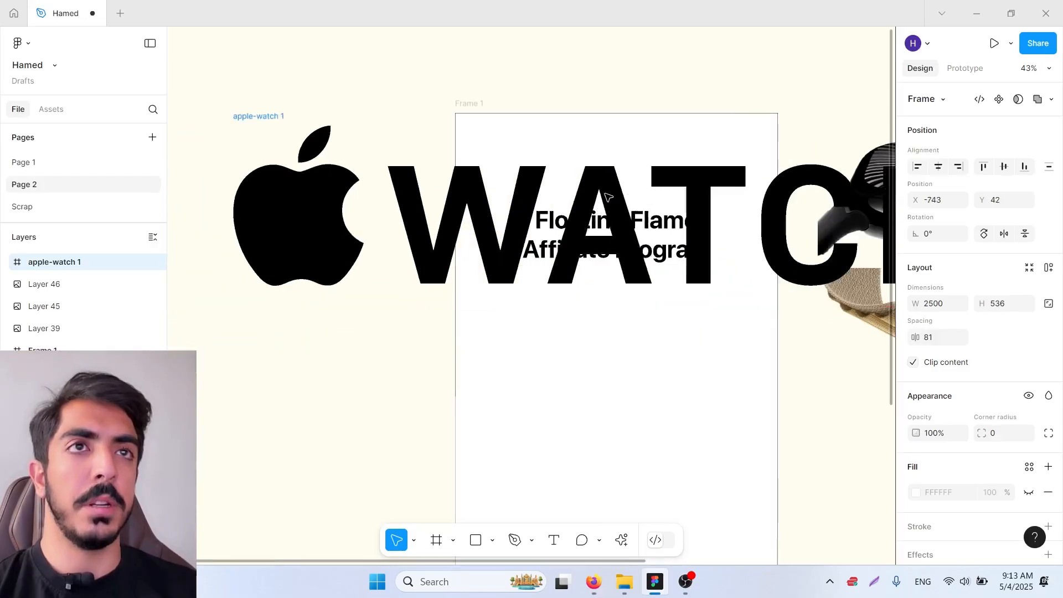
drag(635, 84, 672, 170)
scroll(670, 177, up, 3)
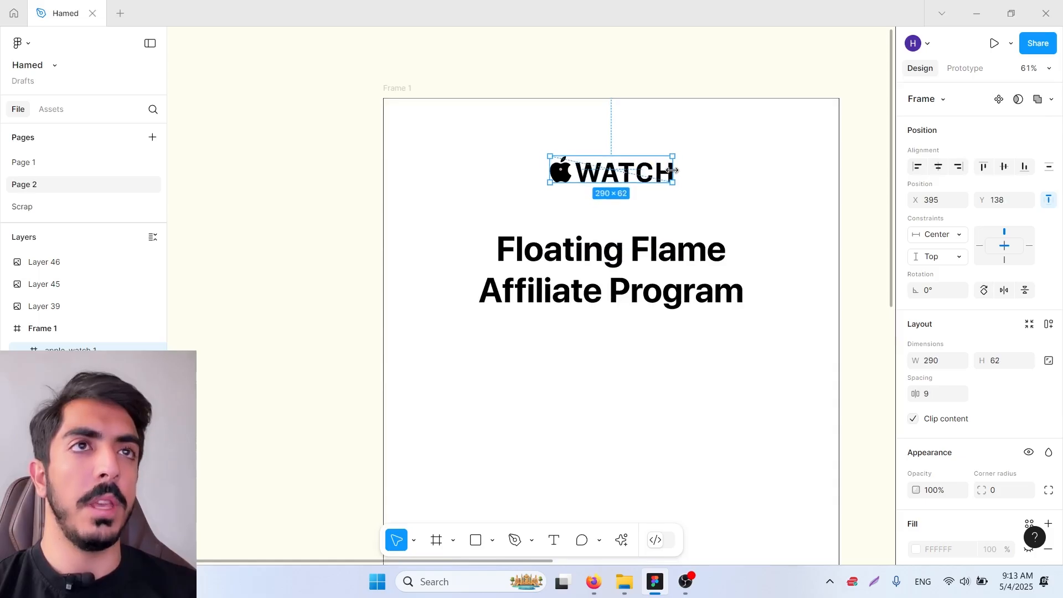
Raise the headline's font size to 102 and widen its text box to about 912 so it stays on two lines
click(672, 282)
scroll(999, 401, down, 2)
click(999, 403)
key(shift+Up)
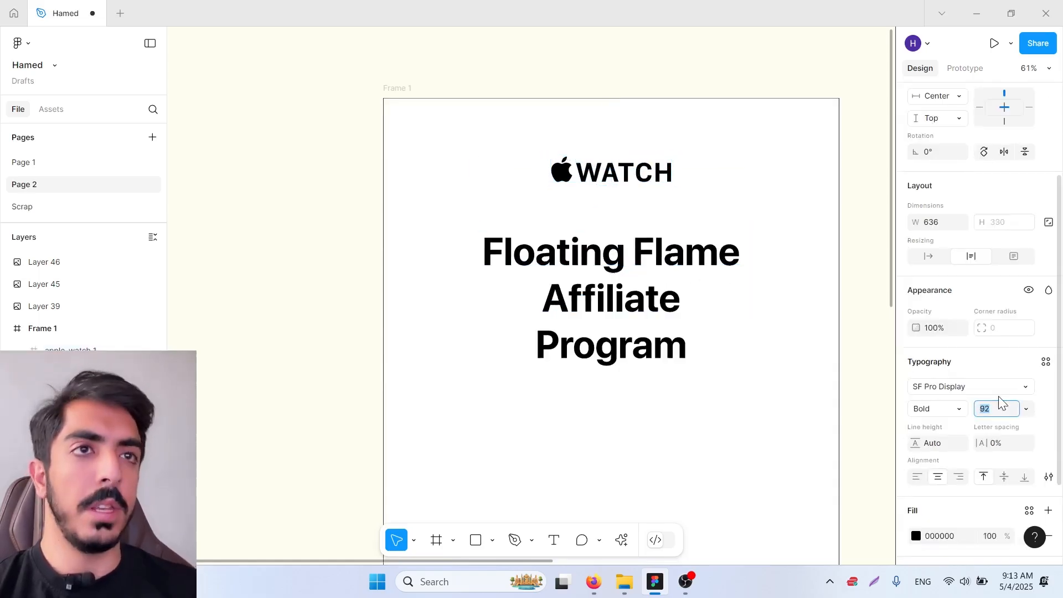
key(shift+Up)
drag(754, 301, 803, 301)
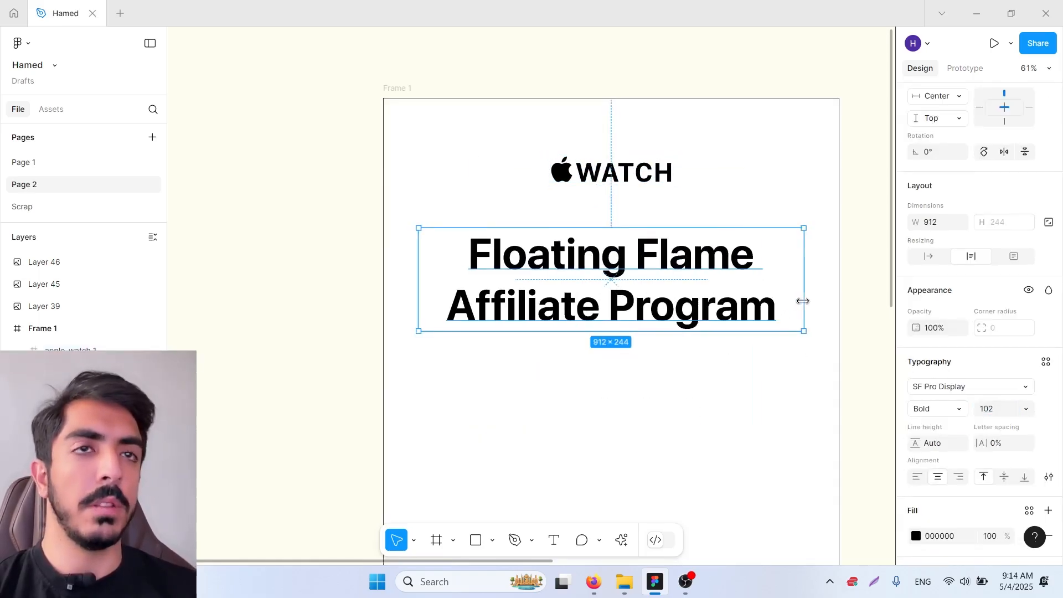
Move the headline slightly down to widen the gap below the Watch logo, then deselect it
scroll(713, 286, down, 2)
drag(710, 280, 708, 302)
drag(727, 282, 605, 255)
click(742, 382)
drag(743, 314, 811, 215)
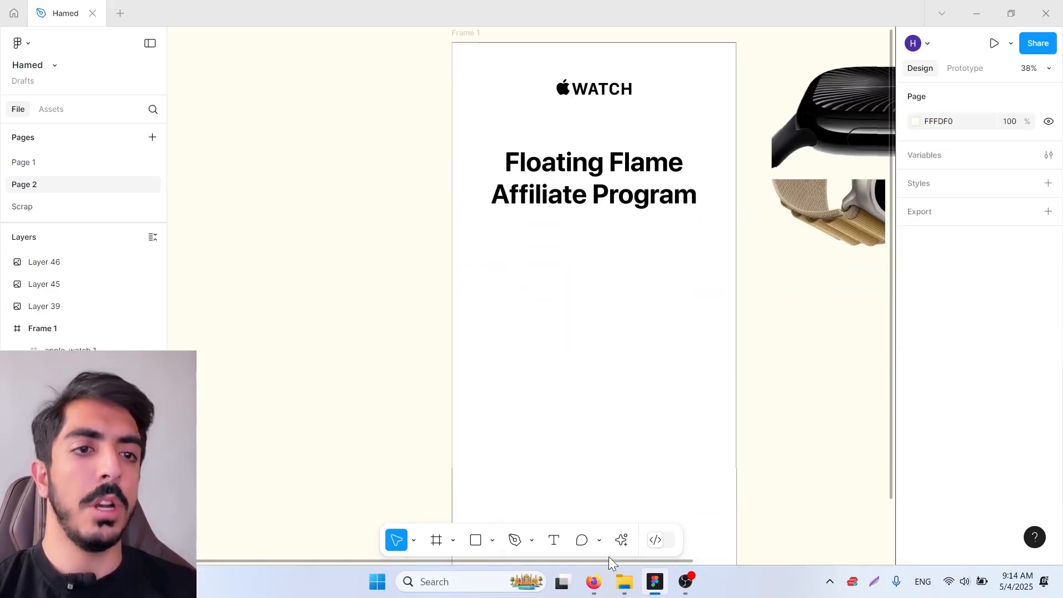
Copy the hero subheadline "The ultimate device for a healthy life." from the Google Docs copy document and return to Figma
click(593, 581)
click(166, 18)
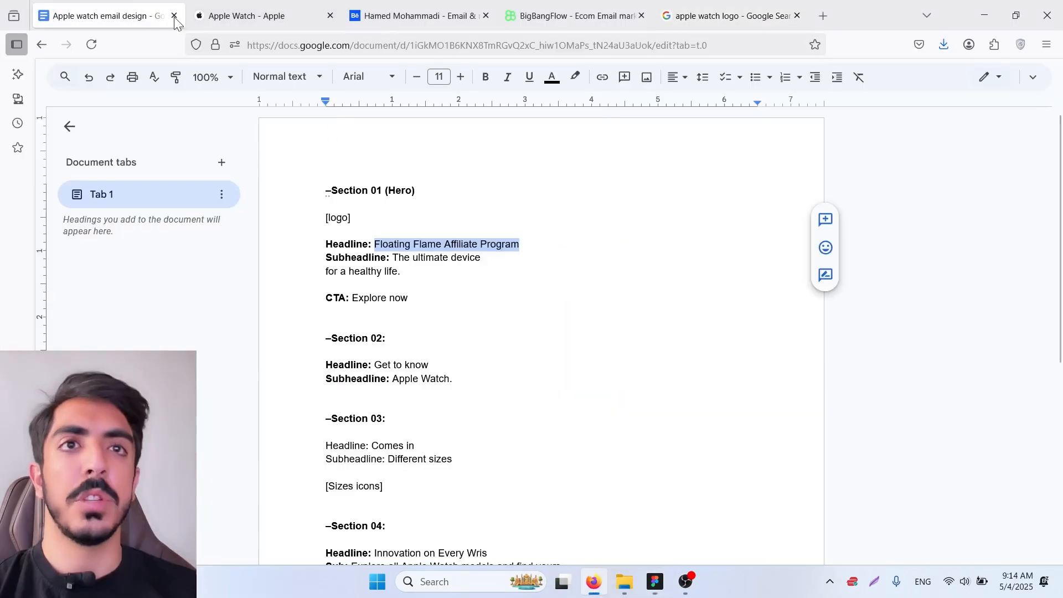
drag(405, 266, 393, 256)
right_click(408, 258)
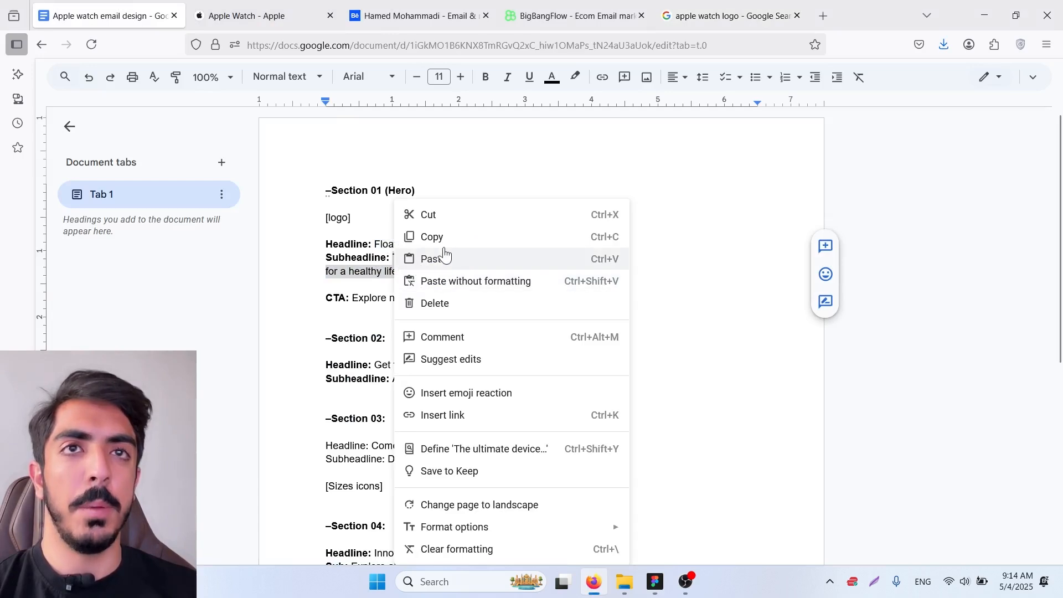
click(440, 235)
key(alt+Tab)
Duplicate the headline below itself and replace the duplicate's text with the copied subheadline
click(634, 166)
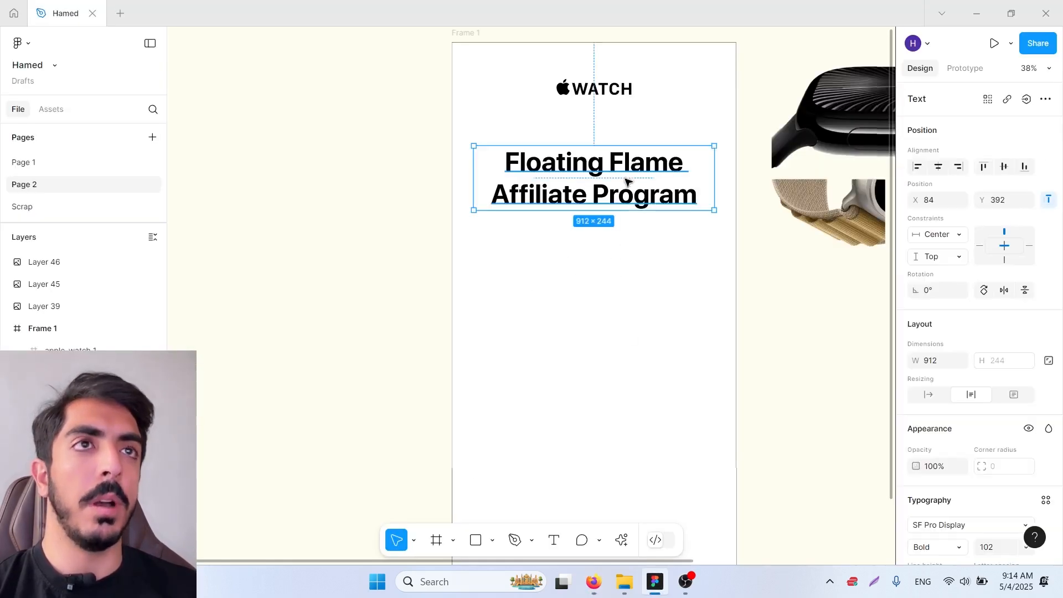
drag(623, 167, 614, 271)
double_click(615, 273)
right_click(608, 269)
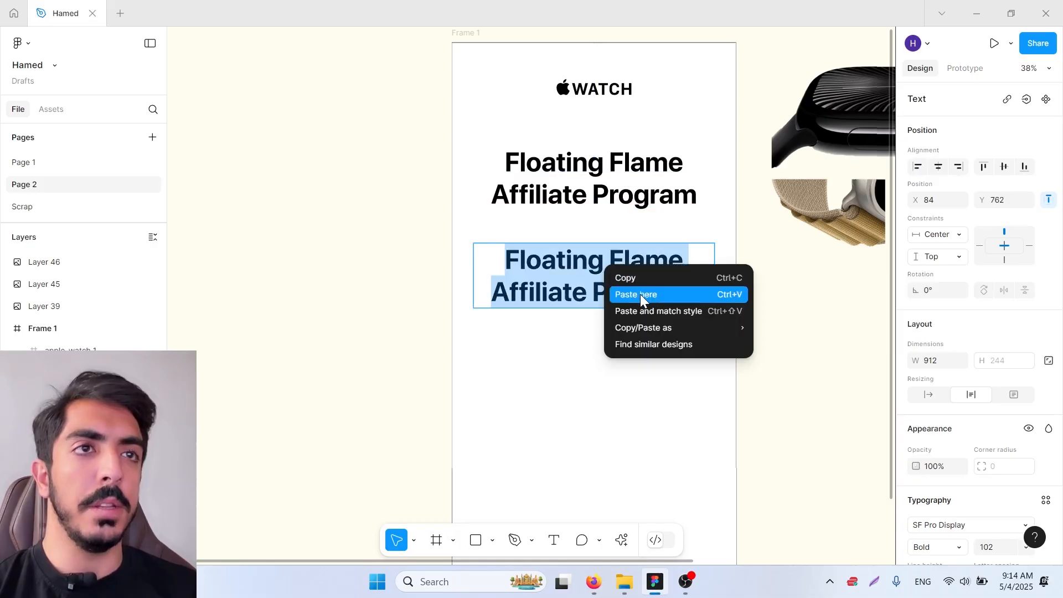
click(639, 295)
Set the subheadline's font size to 52 and its weight to Regular
key(ctrl+a)
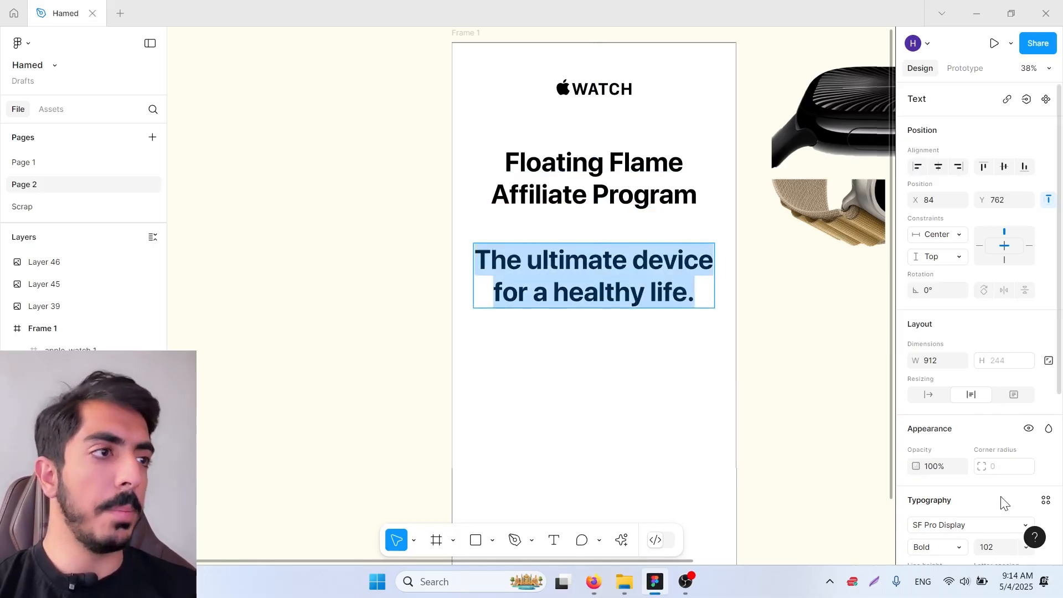
scroll(1003, 502, down, 3)
text(52)
key(Return)
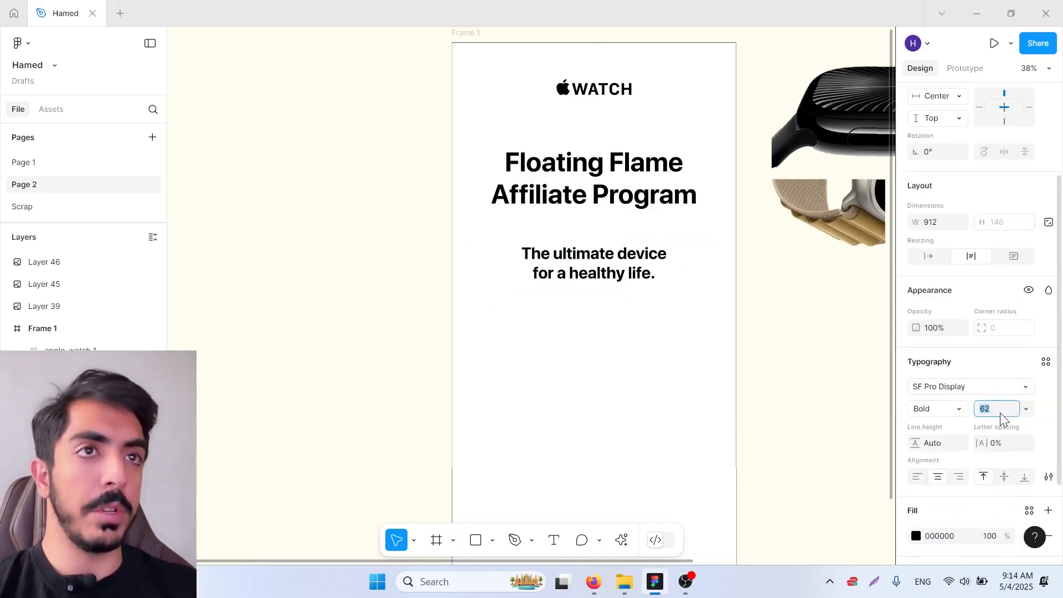
click(943, 414)
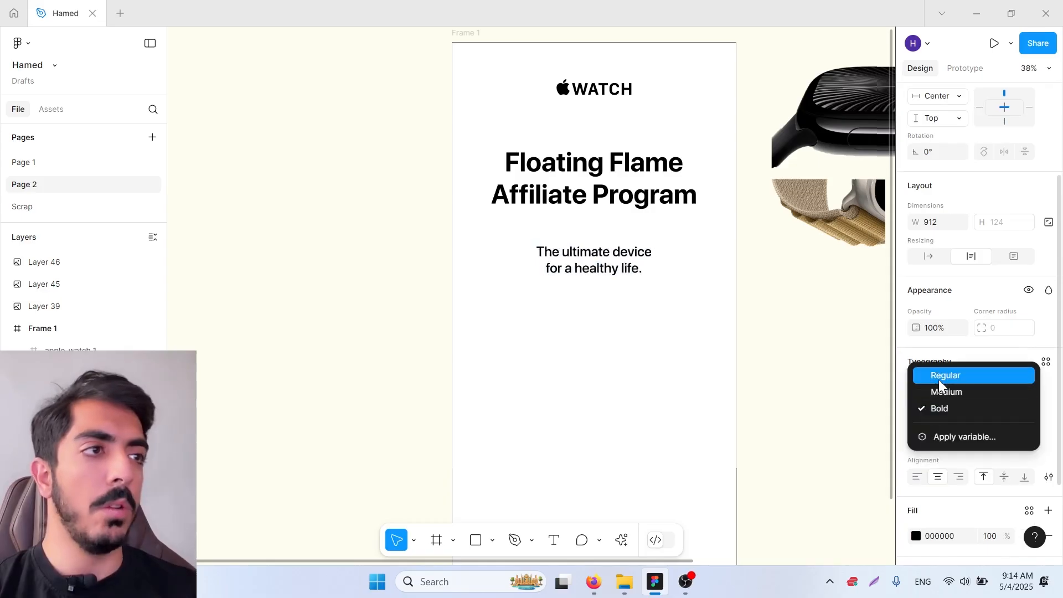
click(938, 380)
Narrow the subheadline's text box to about 674, place it close under the headline and shift both texts slightly down
drag(708, 260, 619, 232)
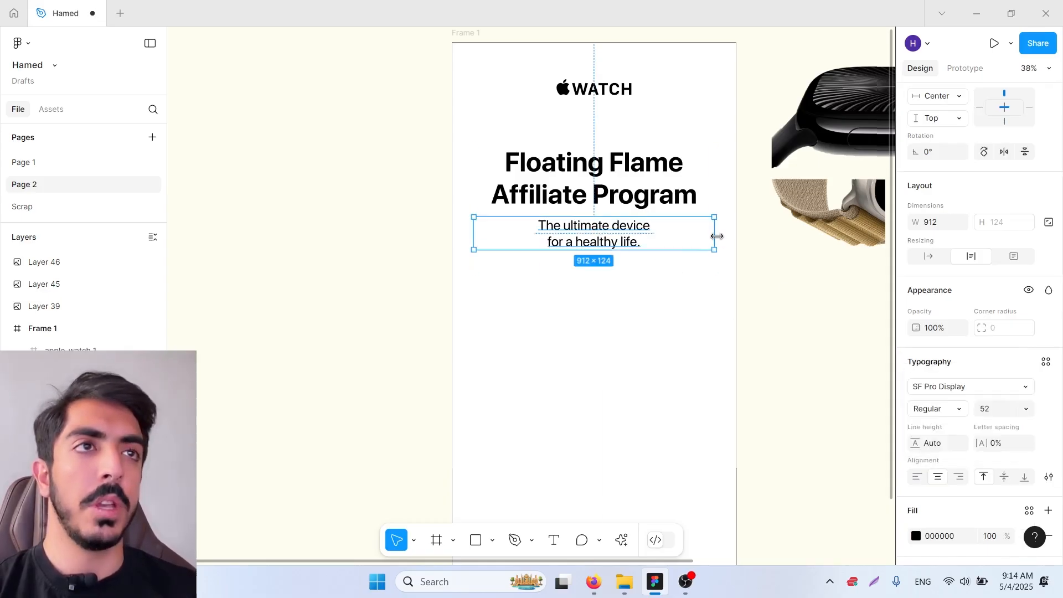
click(649, 197)
scroll(758, 311, up, 2)
scroll(759, 311, right, 2)
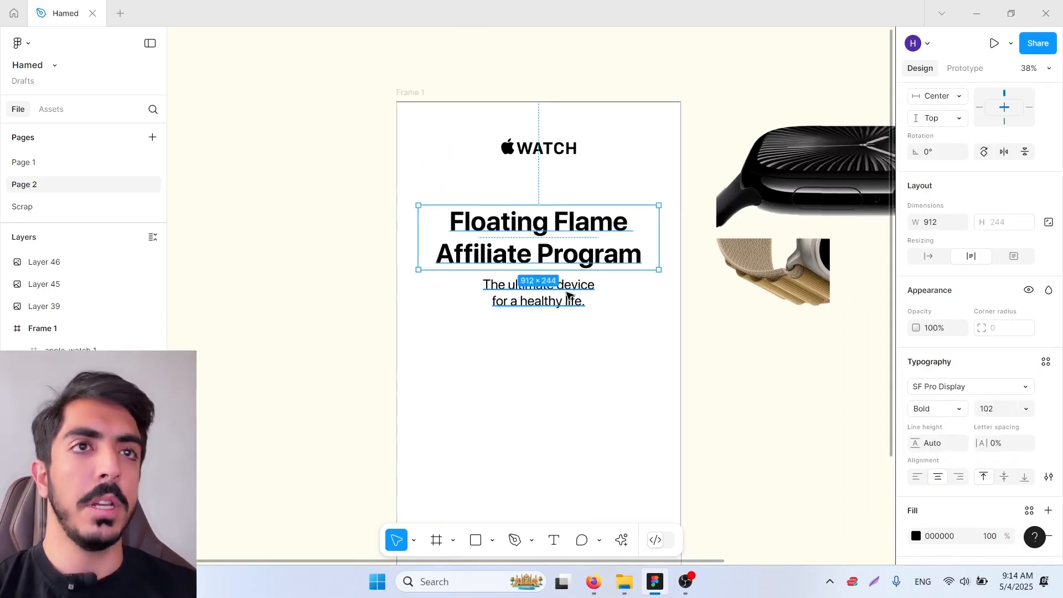
shift+click(570, 296)
drag(569, 296, 570, 305)
drag(793, 323, 742, 299)
Place the black watch image inside the email frame below the subheadline, spanning the frame's full width
scroll(742, 299, down, 1)
click(778, 194)
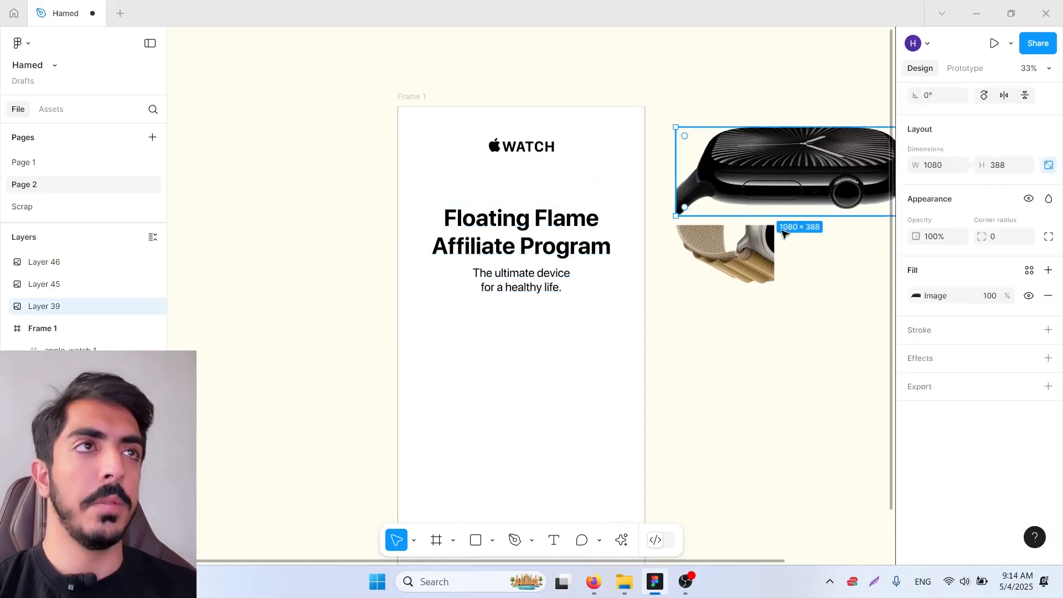
drag(820, 167, 543, 358)
drag(647, 396, 708, 311)
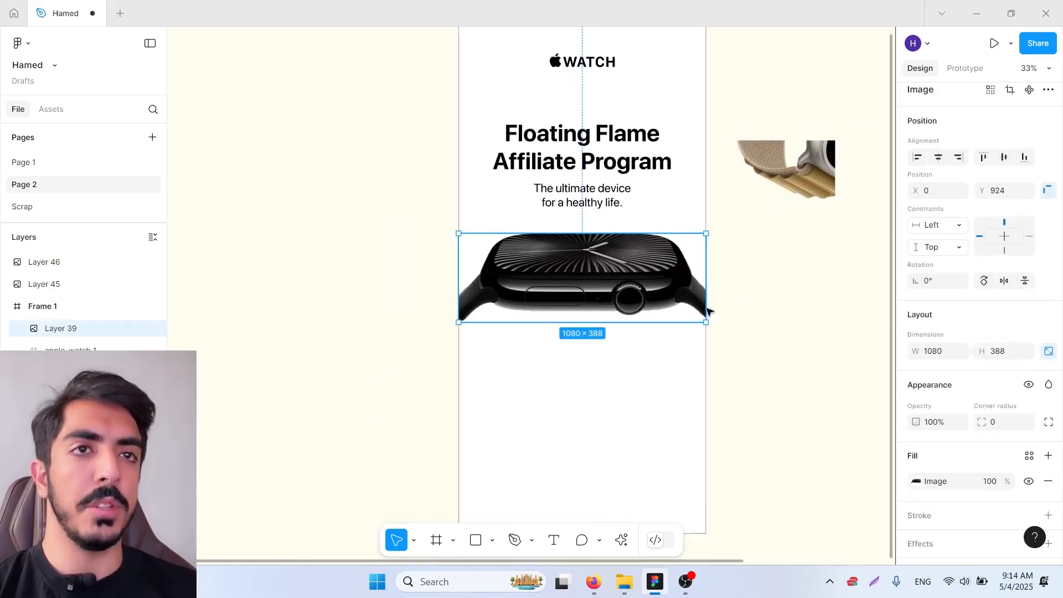
scroll(468, 277, up, 3)
scroll(523, 278, down, 4)
mouse_move(596, 304)
mouse_down()
mouse_move(584, 314)
mouse_move(602, 298)
mouse_up()
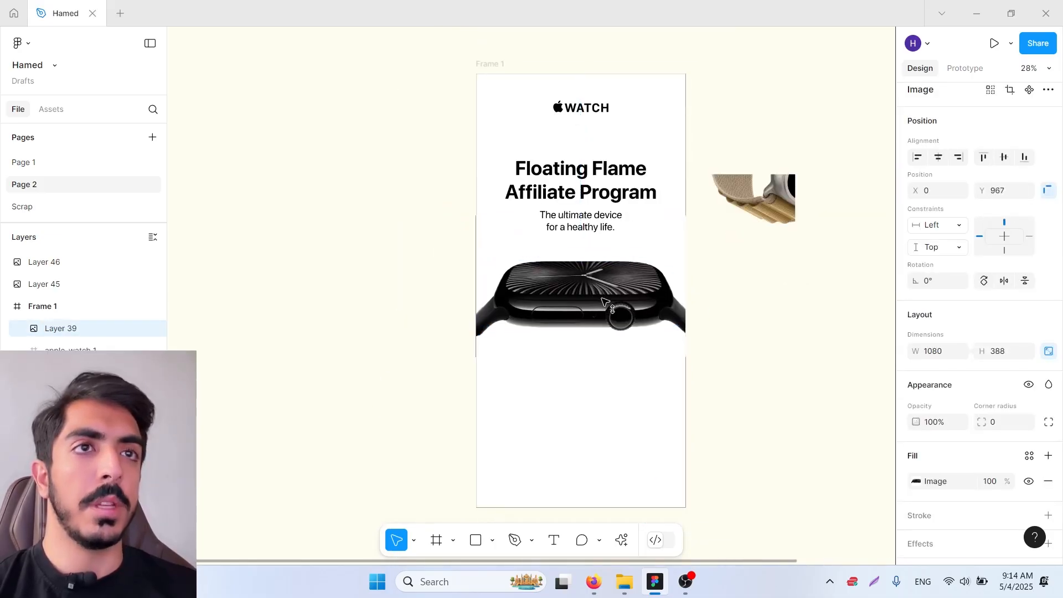
Place the tan band image in the frame's upper right corner and the dark mesh band in its upper left corner
scroll(605, 302, right, 3)
scroll(653, 261, up, 2)
drag(653, 258, 620, 193)
drag(892, 228, 383, 185)
drag(440, 225, 569, 176)
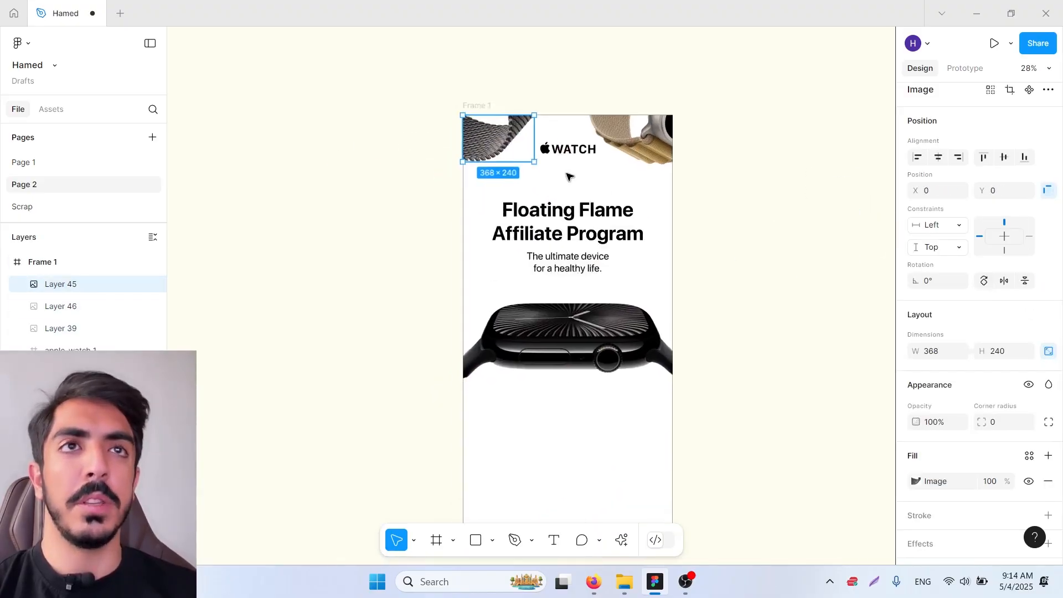
click(698, 277)
scroll(698, 278, down, 3)
scroll(645, 289, up, 3)
drag(661, 357, 632, 324)
Nudge the black watch image down by 50 to Y 1020 to make room under the subheadline
click(622, 271)
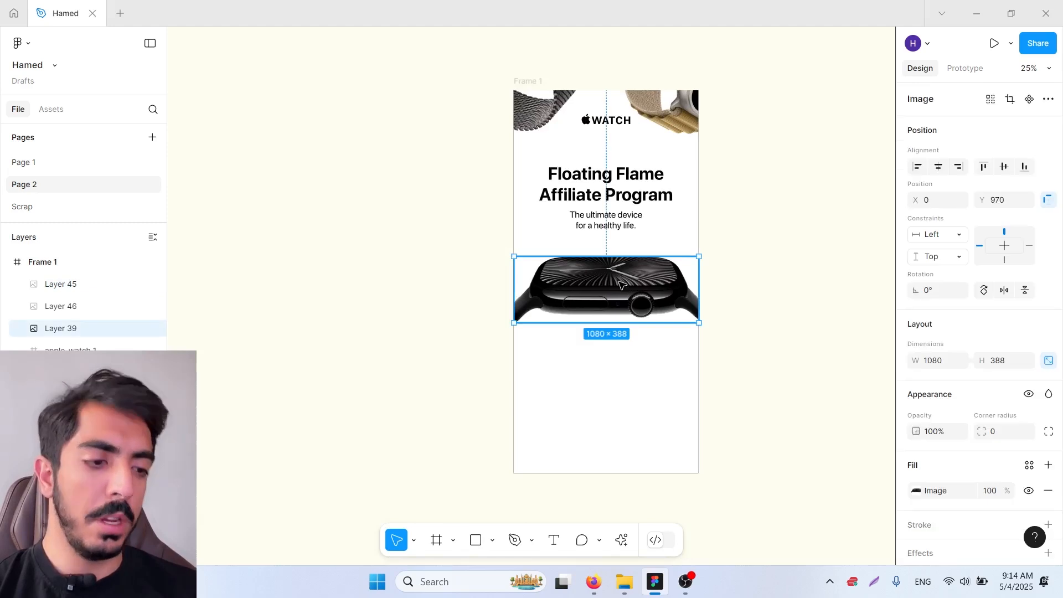
key(shift+Down)
key(shift+Down)
key(shift+Down)
key(shift+Down)
key(shift+Down)
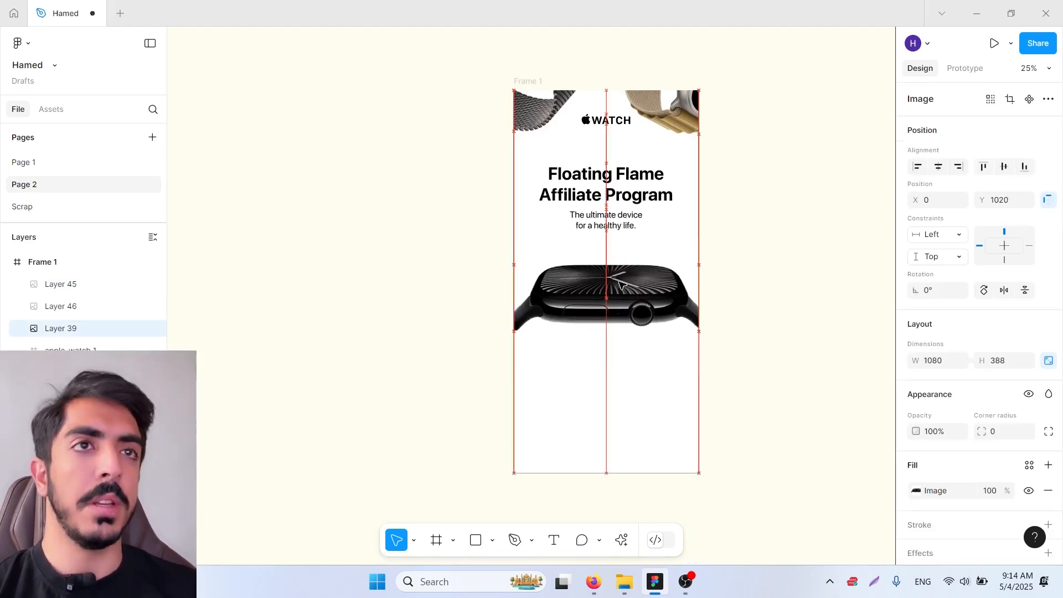
drag(669, 251, 638, 276)
Copy the hero CTA text "Explore now" from the copy document in Firefox and return to Figma
click(595, 592)
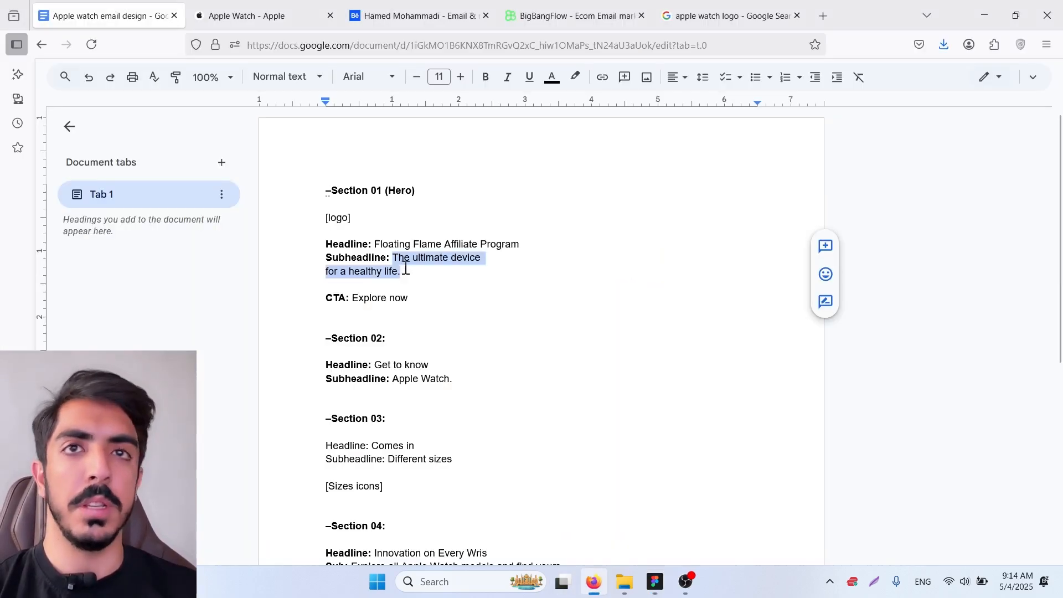
drag(432, 298, 352, 297)
right_click(352, 297)
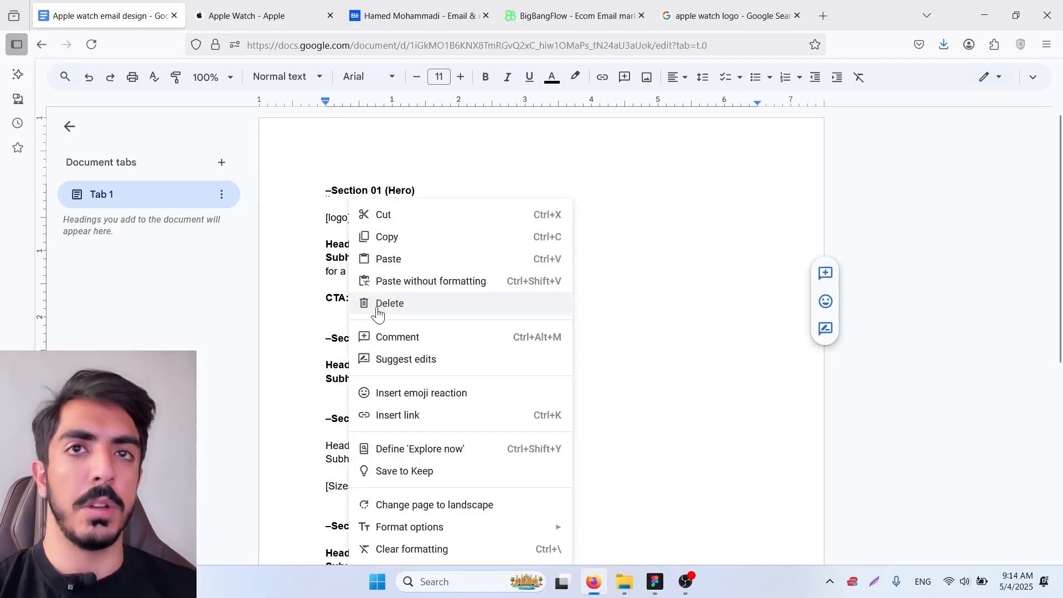
click(400, 247)
click(657, 592)
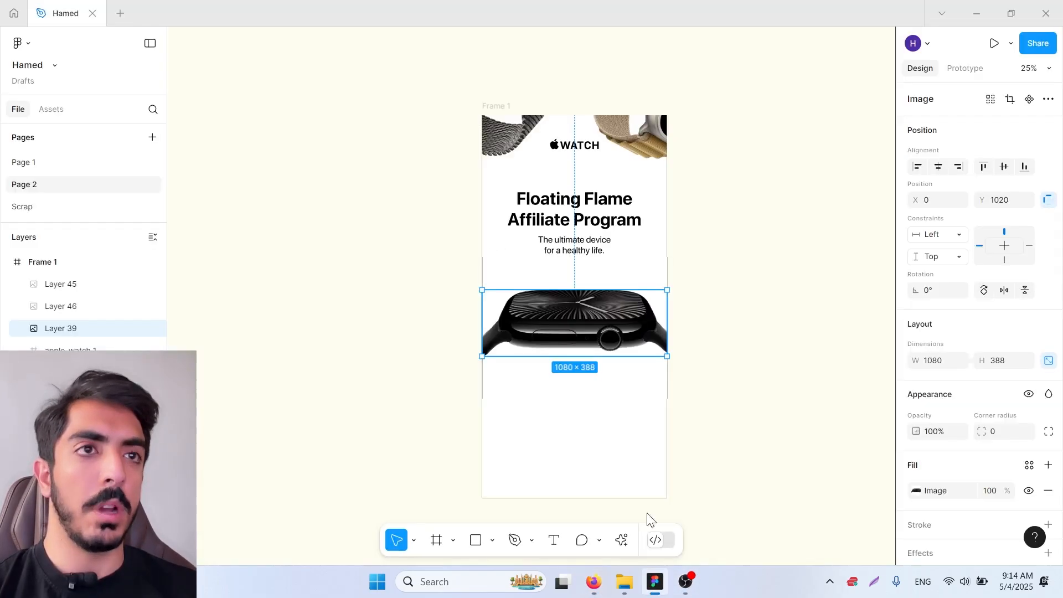
Draw a button rectangle about 511 × 89 between the subheadline and the watch image and fill it with black (000000)
drag(722, 335, 750, 320)
click(725, 217)
scroll(614, 396, up, 2)
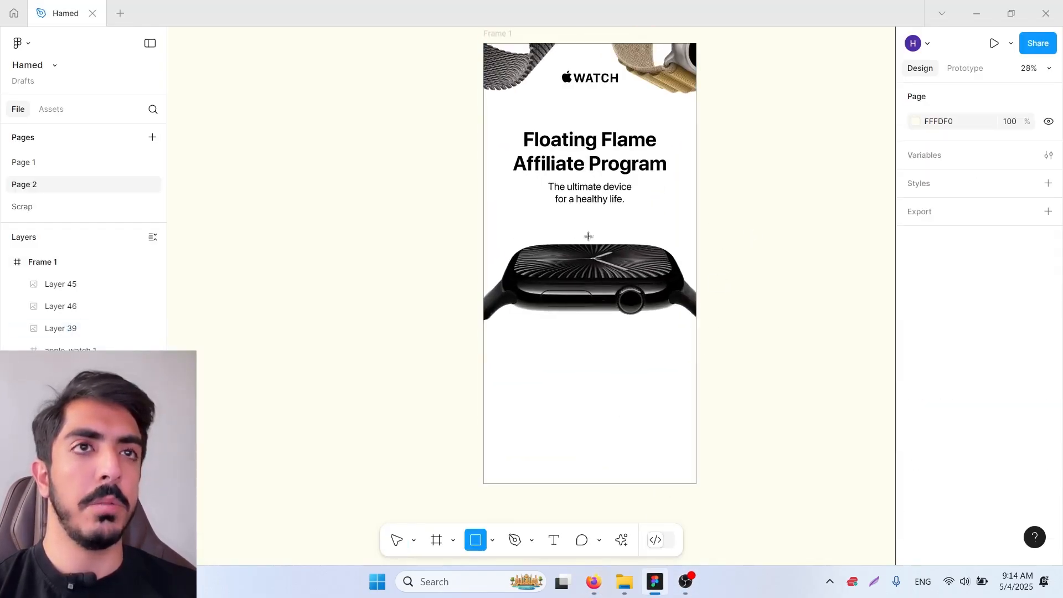
scroll(588, 236, up, 3)
drag(511, 223, 702, 256)
click(916, 425)
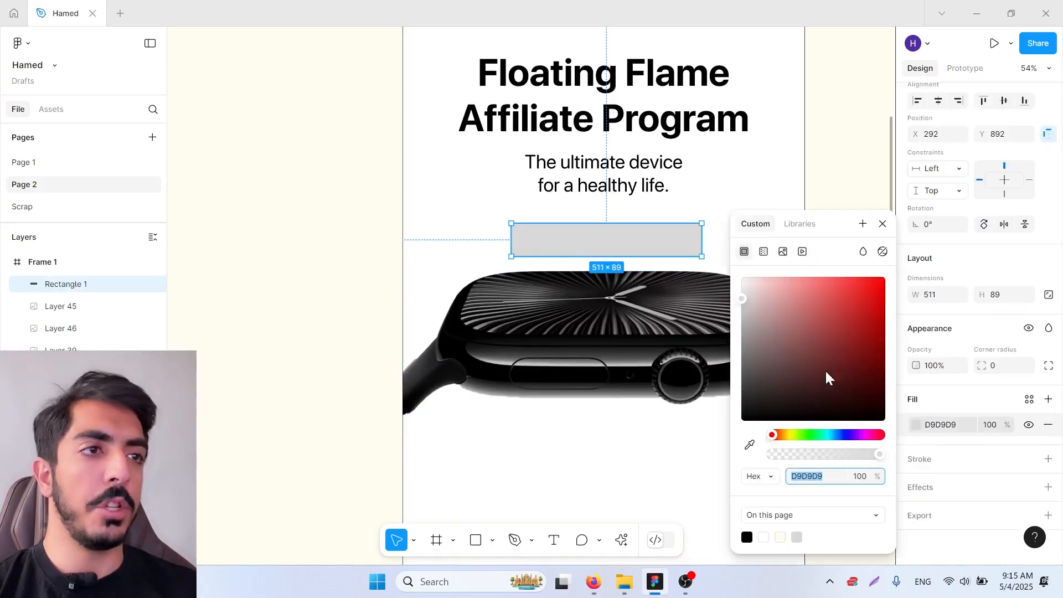
drag(825, 370, 741, 421)
key(Escape)
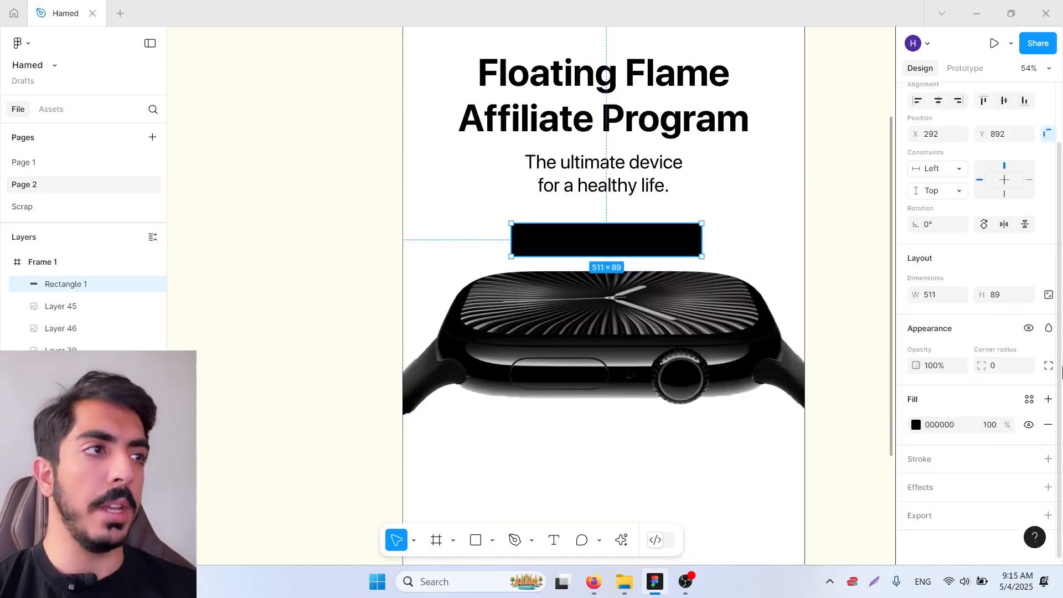
Round the button's corners to radius 70 and centre it horizontally, shifting the watch image slightly down for more space
text(40)
key(Return)
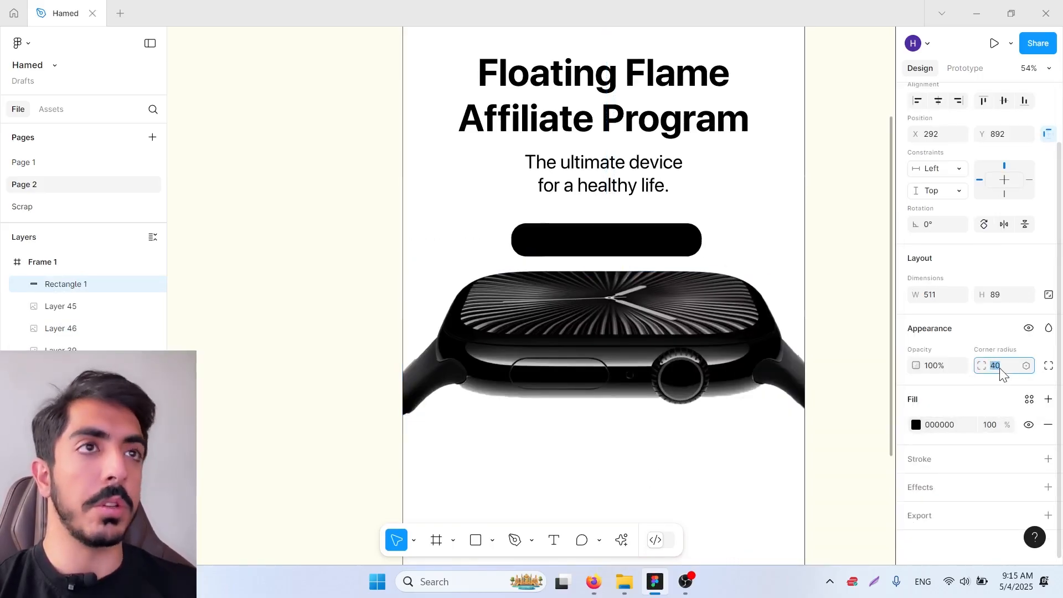
key(alt+h)
drag(654, 336, 655, 358)
Duplicate the subheadline just above the black button and replace its text with "Explore now"
click(618, 161)
alt+drag(632, 163, 634, 215)
double_click(612, 213)
right_click(608, 211)
click(653, 241)
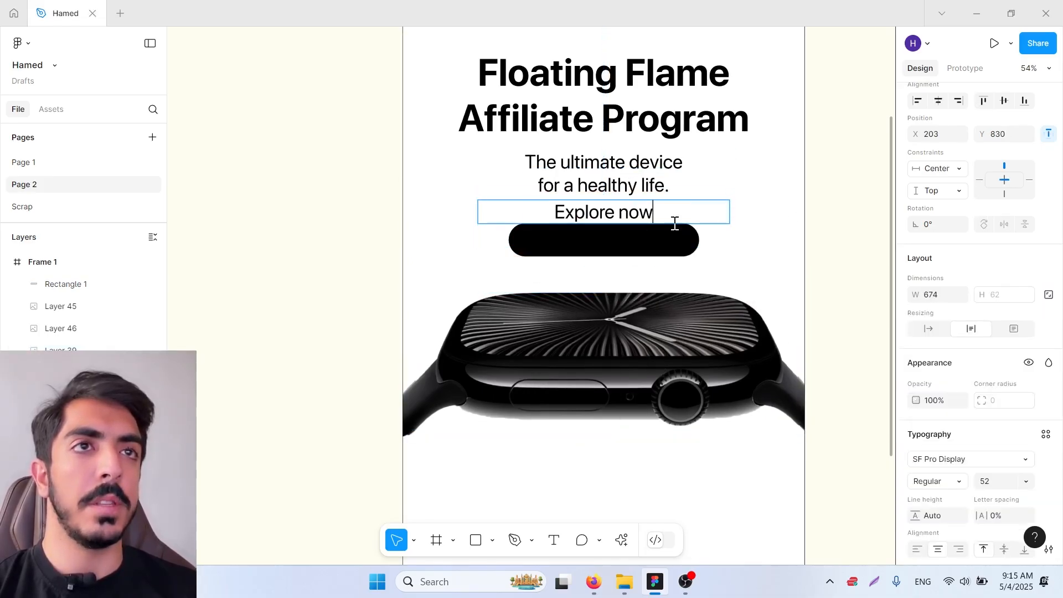
Move the "Explore now" text onto the black button and set its fill to FFFFFF
drag(622, 223, 627, 246)
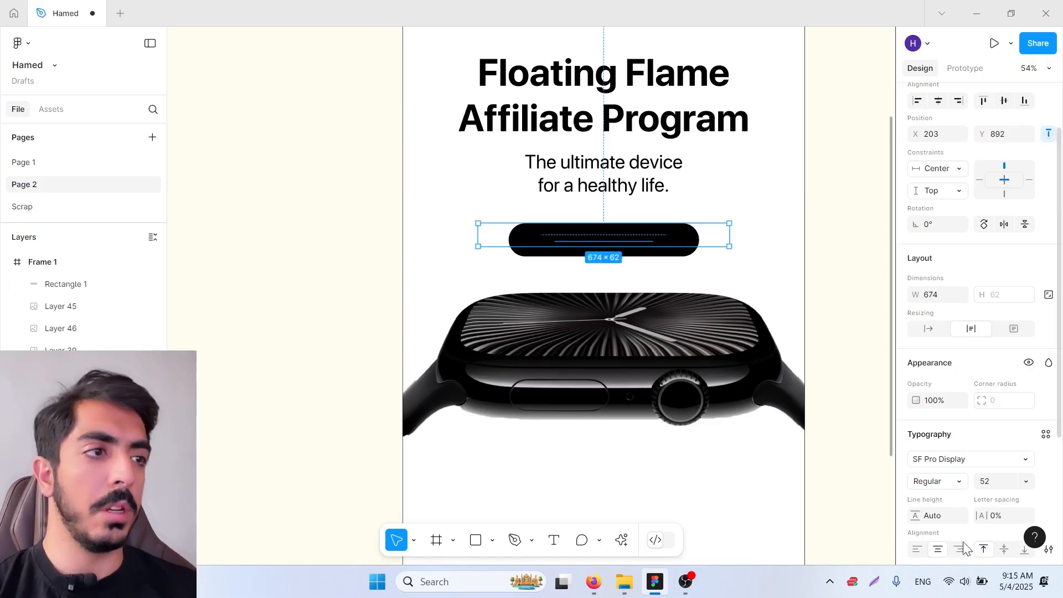
scroll(966, 548, down, 3)
click(916, 430)
text(FFFFFF)
key(Return)
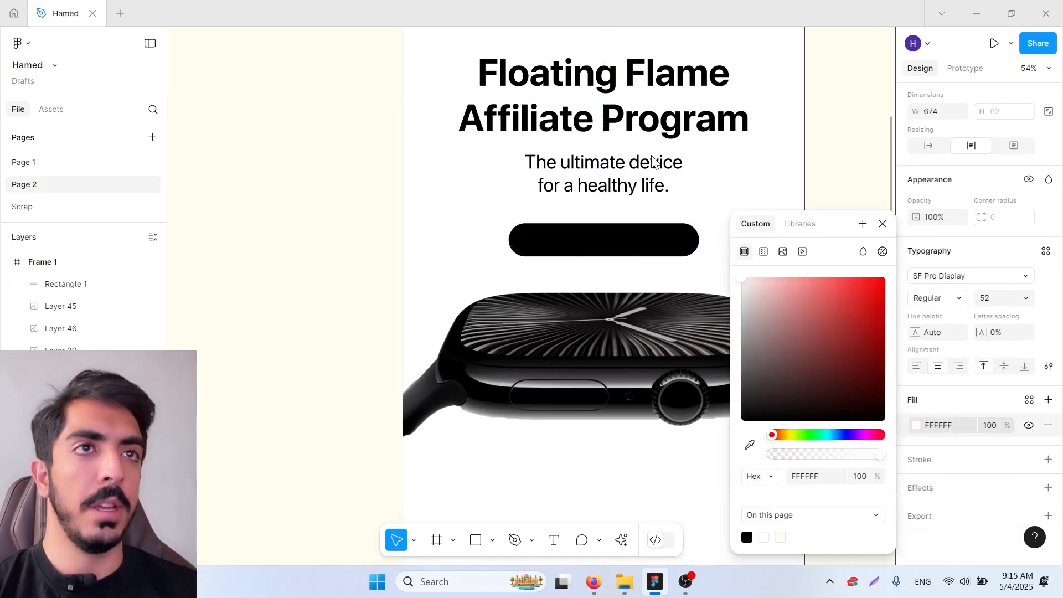
Send the black rectangle behind the "Explore now" label and centre the label vertically on the button
click(643, 244)
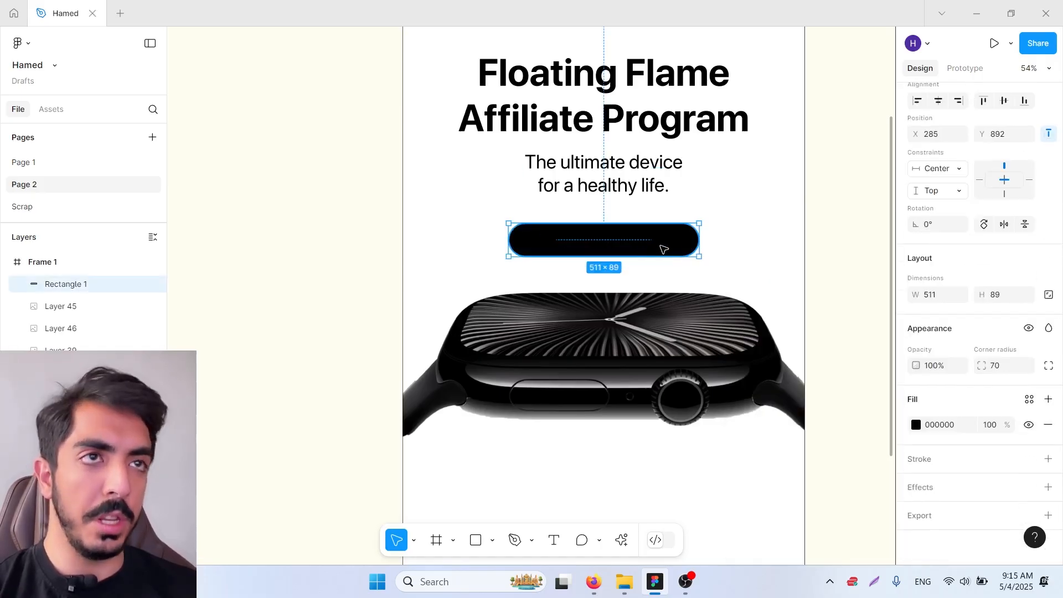
key([)
drag(628, 245, 626, 244)
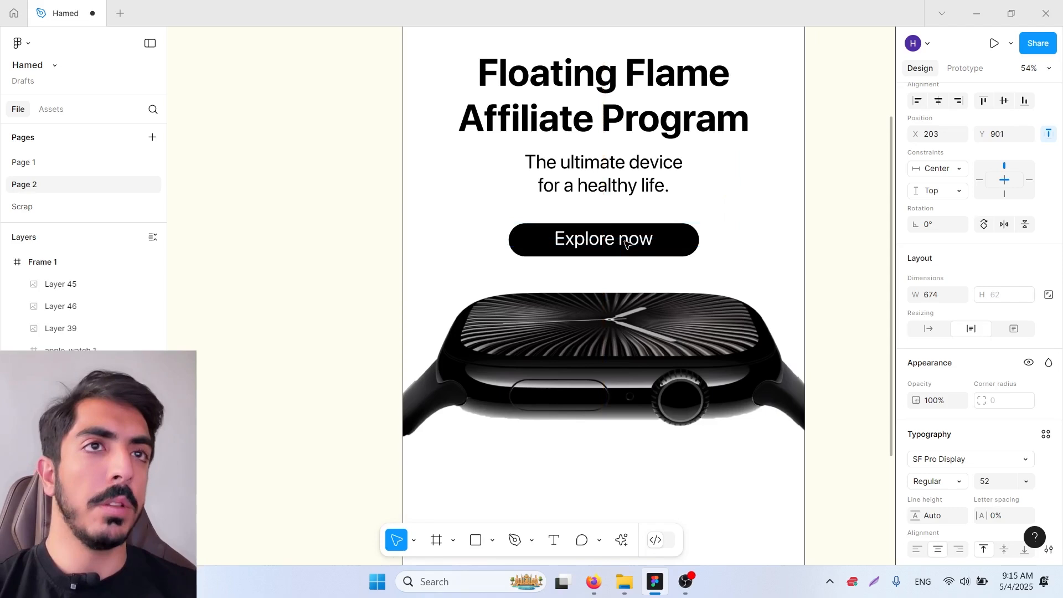
scroll(627, 244, up, 1)
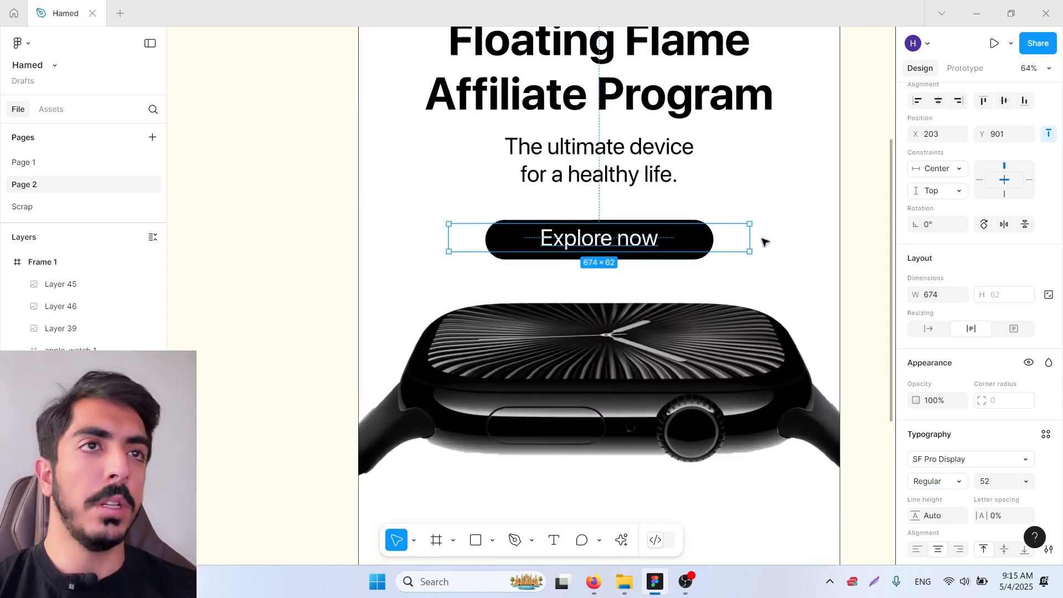
click(770, 242)
scroll(766, 245, down, 4)
drag(765, 245, 743, 280)
Reduce the "Explore now" label's font size to 48 and nudge it down to centre it on the button
scroll(695, 278, up, 3)
scroll(670, 276, up, 3)
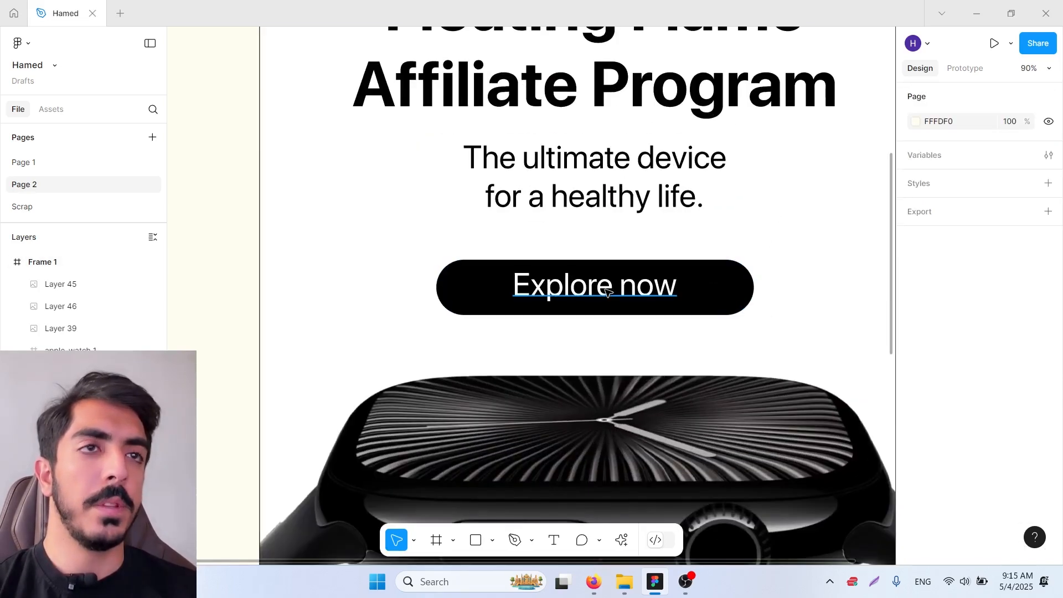
click(670, 277)
scroll(988, 313, down, 5)
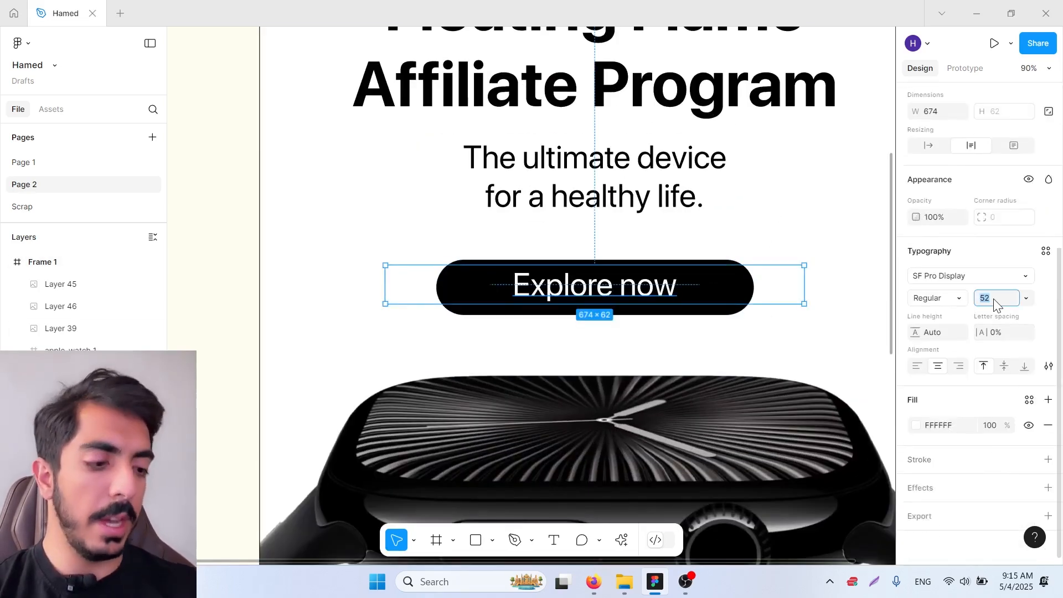
key(Down)
key(Down)
key(Return)
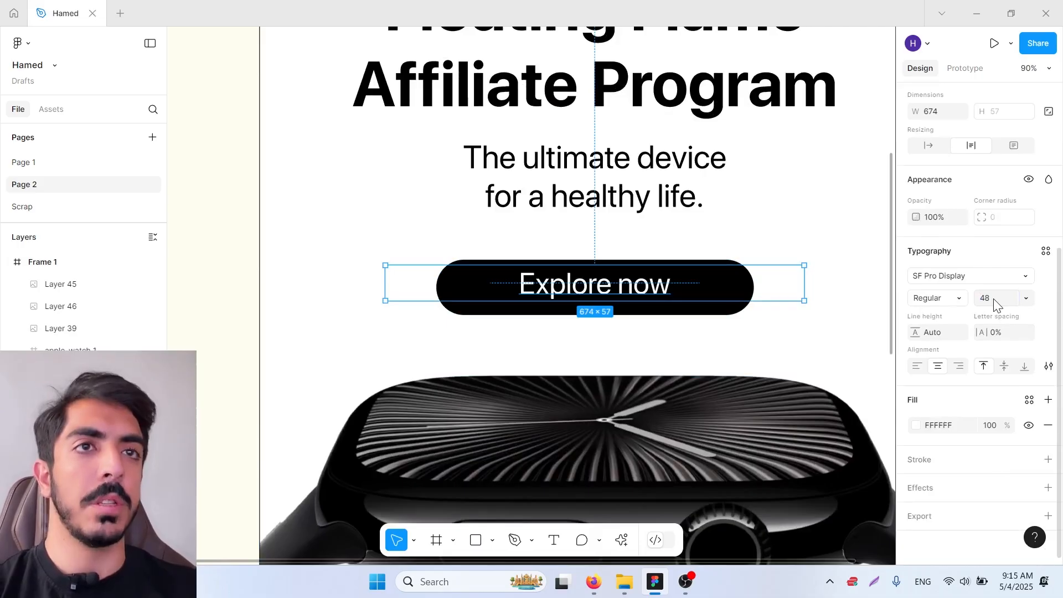
key(Down)
scroll(516, 281, down, 5)
click(628, 231)
scroll(637, 216, left, 2)
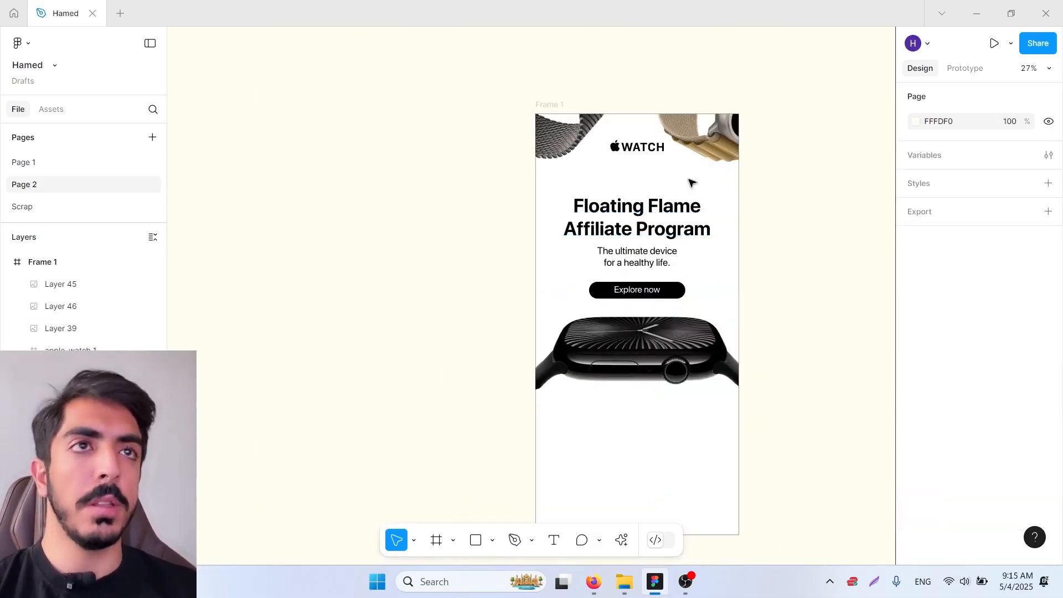
scroll(664, 224, up, 1)
click(663, 233)
click(661, 276)
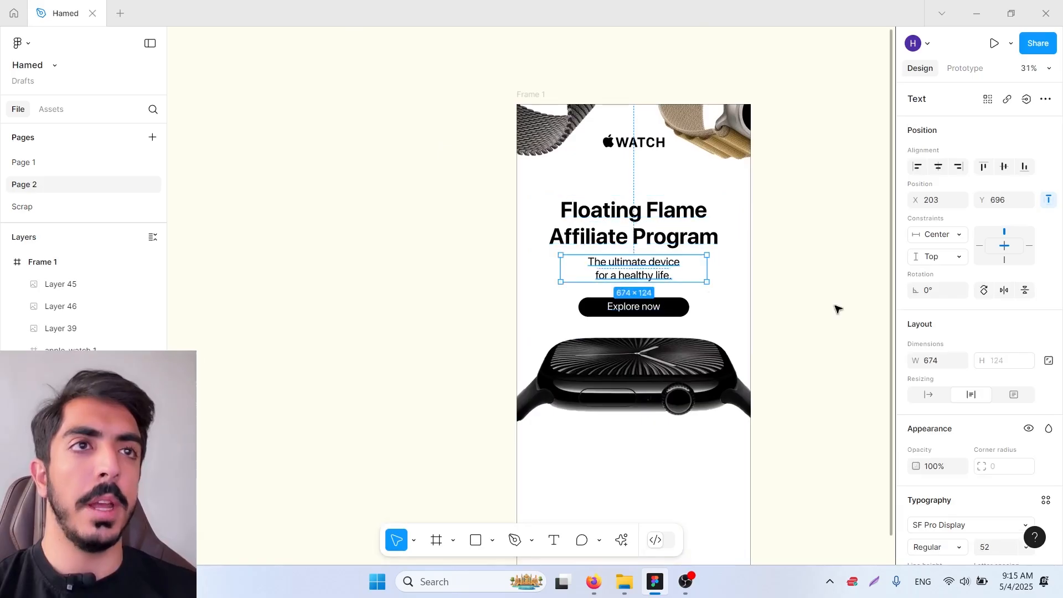
scroll(819, 310, right, 1)
scroll(719, 299, down, 1)
key(Tab)
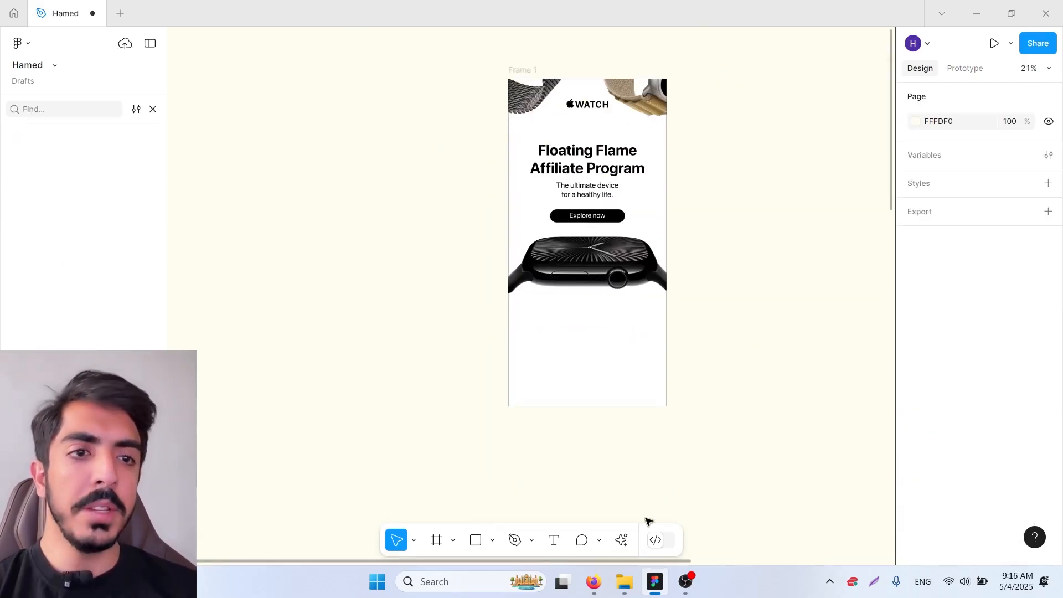
Switch to the Google Docs copy document and read the headline and subheadline of Section 02
click(590, 586)
scroll(391, 351, down, 1)
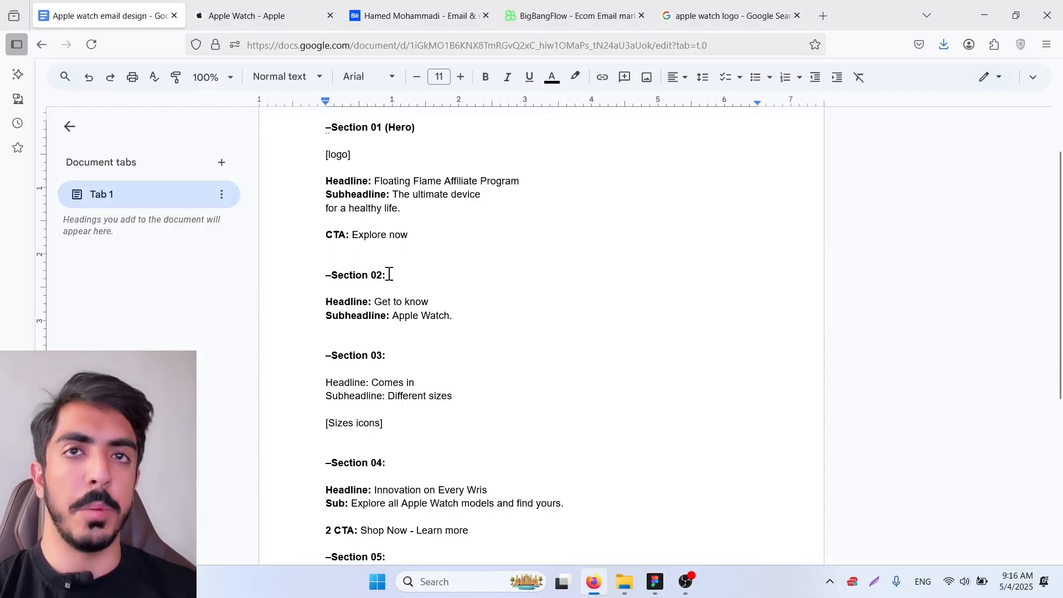
triple_click(387, 275)
click(455, 315)
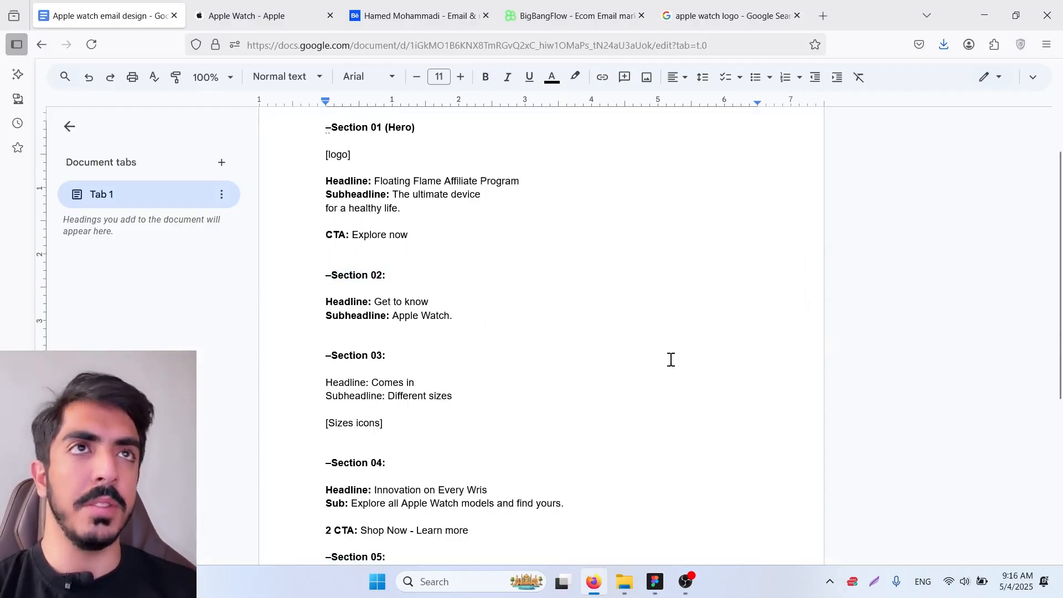
Find the Fitness card "Every move counts." on the Apple Watch web page and copy a screenshot of it
click(247, 16)
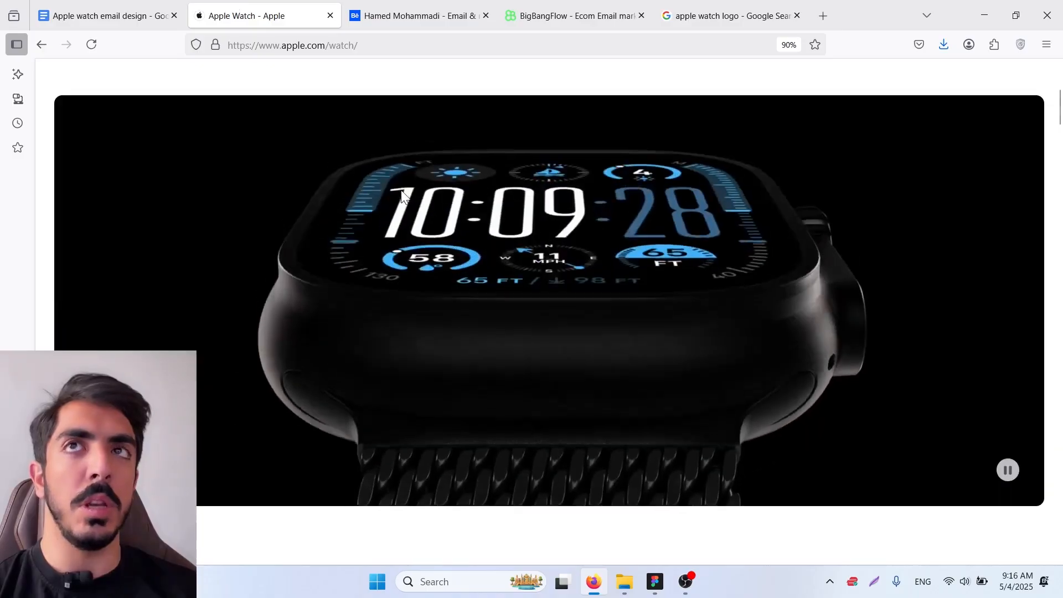
scroll(1060, 107, up, 1)
drag(1059, 106, 1060, 159)
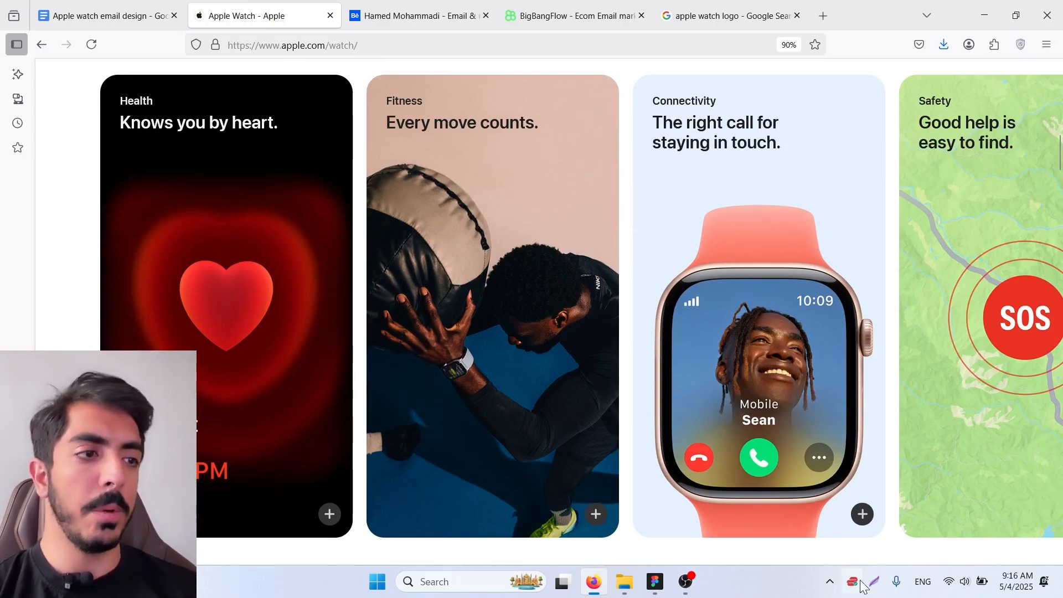
scroll(676, 453, down, 1)
scroll(680, 454, up, 1)
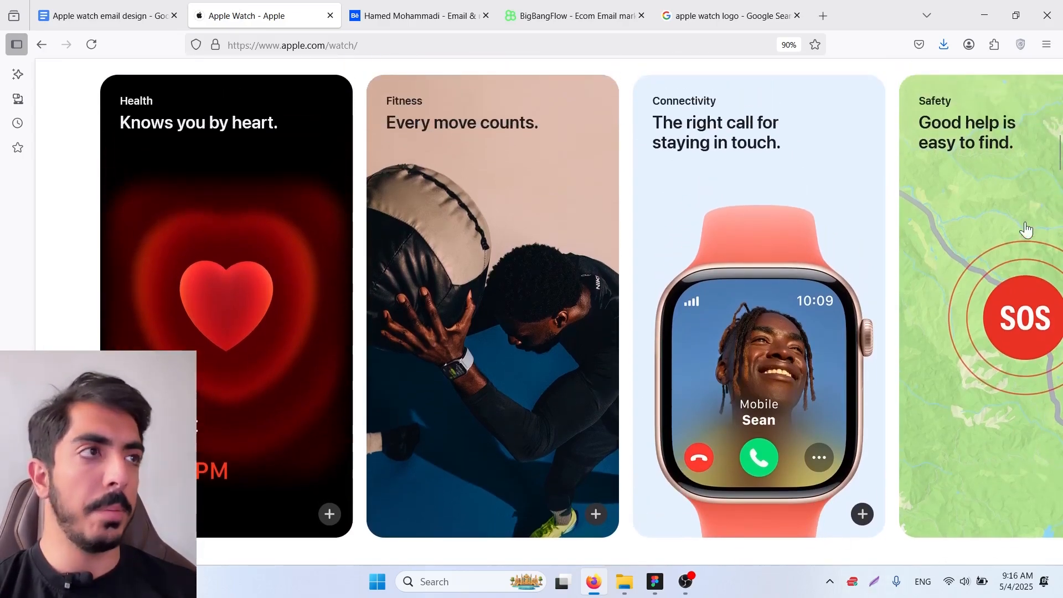
click(874, 584)
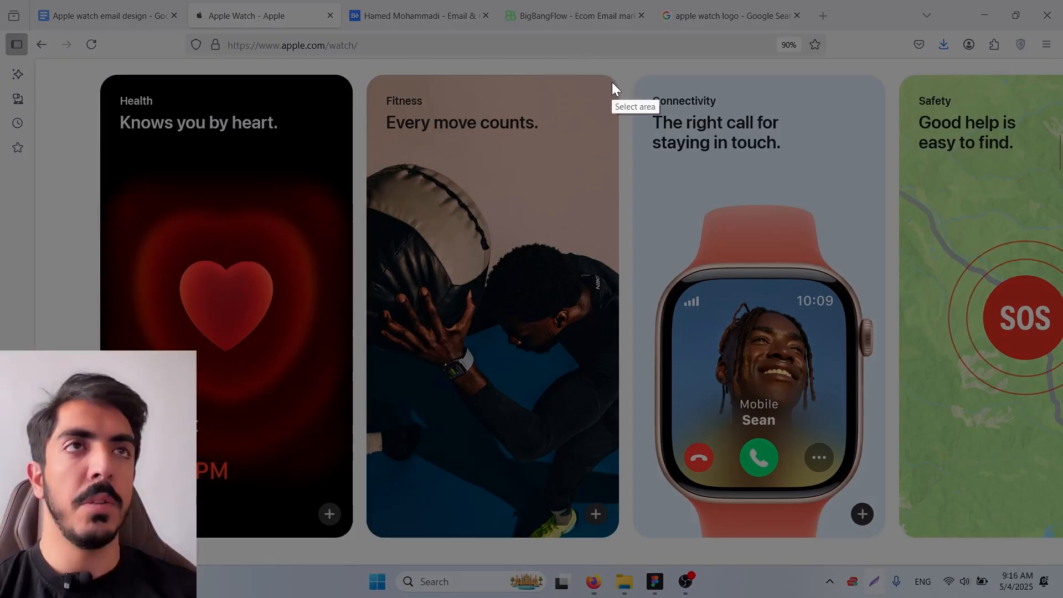
drag(613, 87, 368, 535)
click(578, 548)
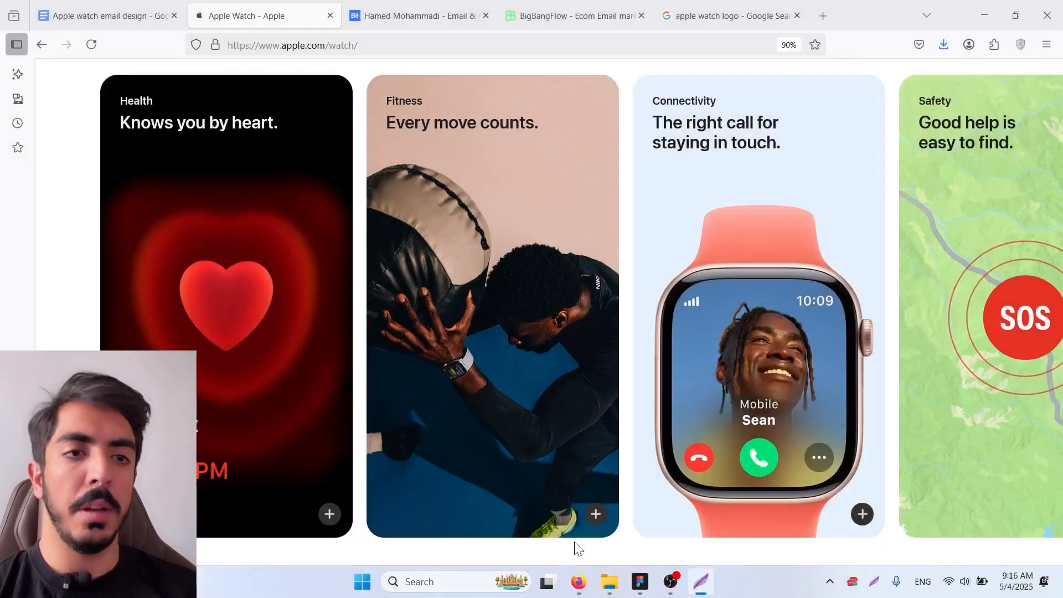
Switch to Figma and paste the Fitness card screenshot on the canvas beside the email frame
click(656, 582)
drag(780, 277, 633, 218)
right_click(639, 231)
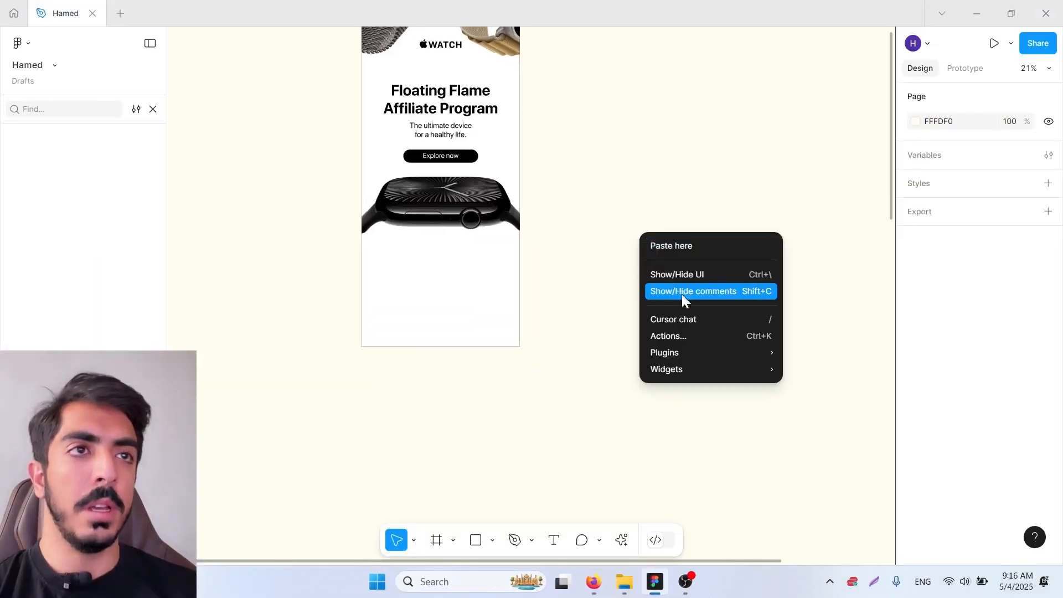
click(671, 246)
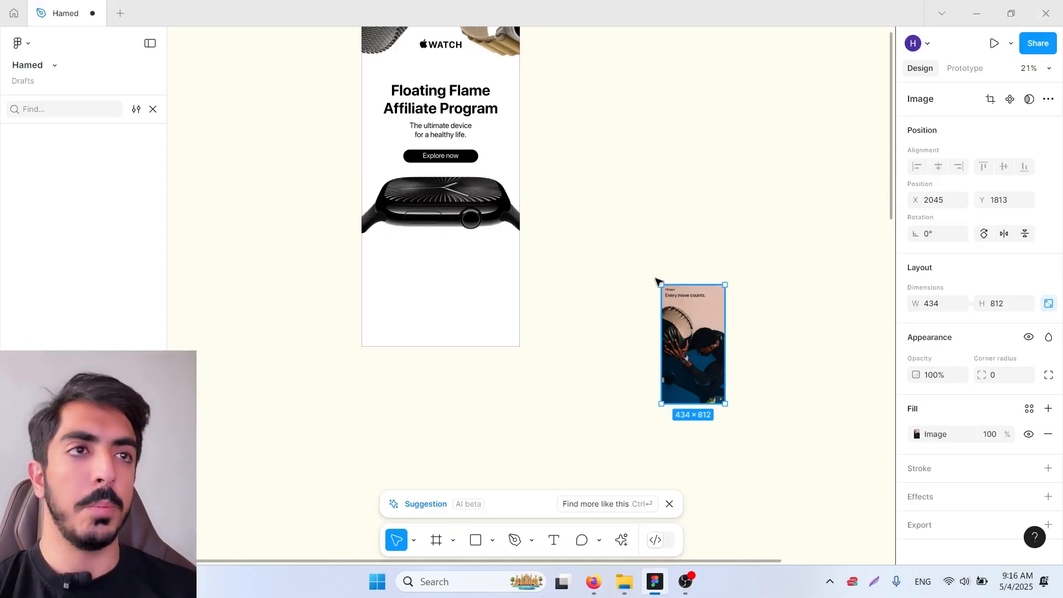
Copy a screenshot of the Connectivity card "The right call for staying in touch." from Apple's page and paste it into Figma beside the frame
key(alt+Tab)
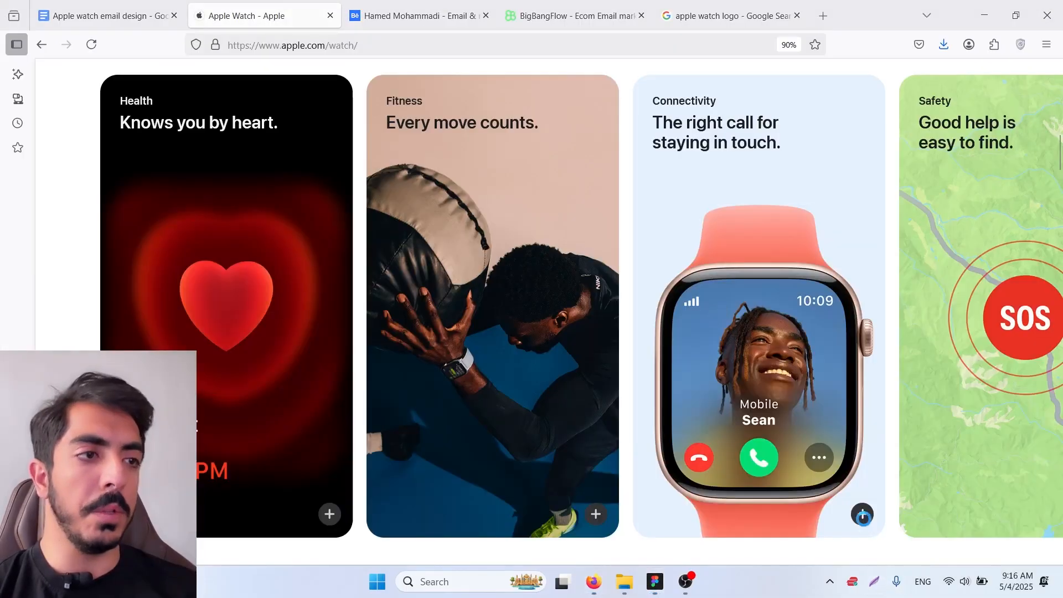
key(super+shift+s)
drag(869, 520, 633, 81)
click(836, 541)
click(657, 585)
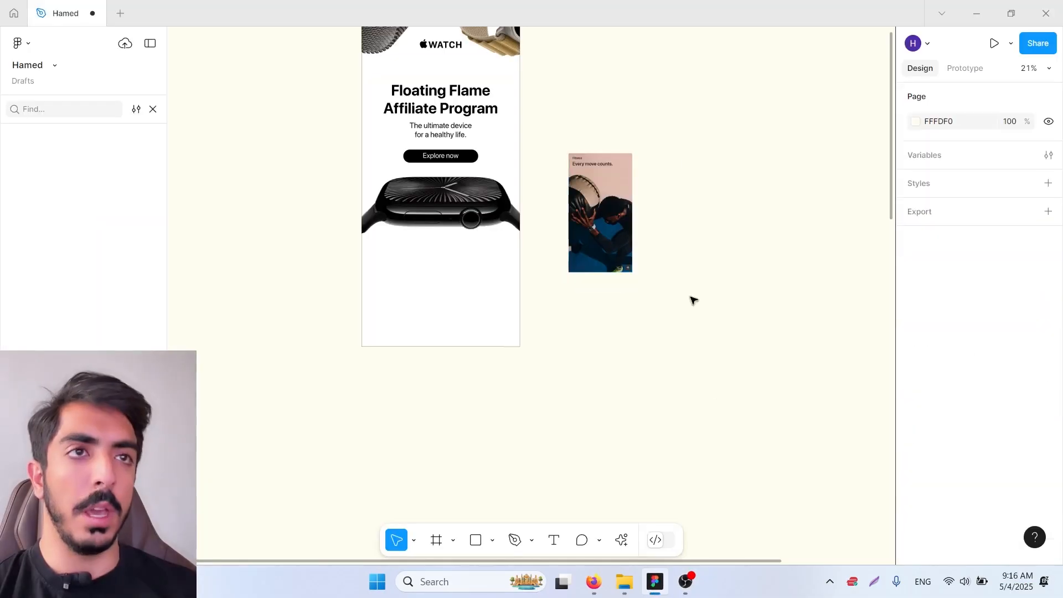
right_click(684, 156)
click(722, 170)
Round the corners of the Fitness card image to a radius of 40
scroll(642, 136, up, 6)
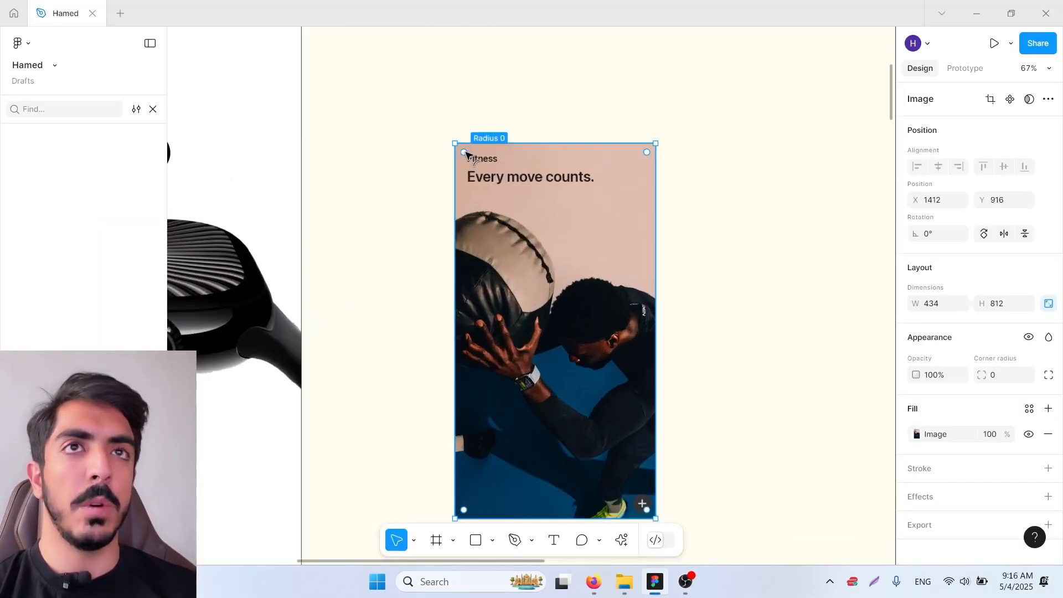
drag(471, 157, 471, 160)
scroll(472, 162, down, 3)
click(557, 132)
drag(557, 132, 712, 19)
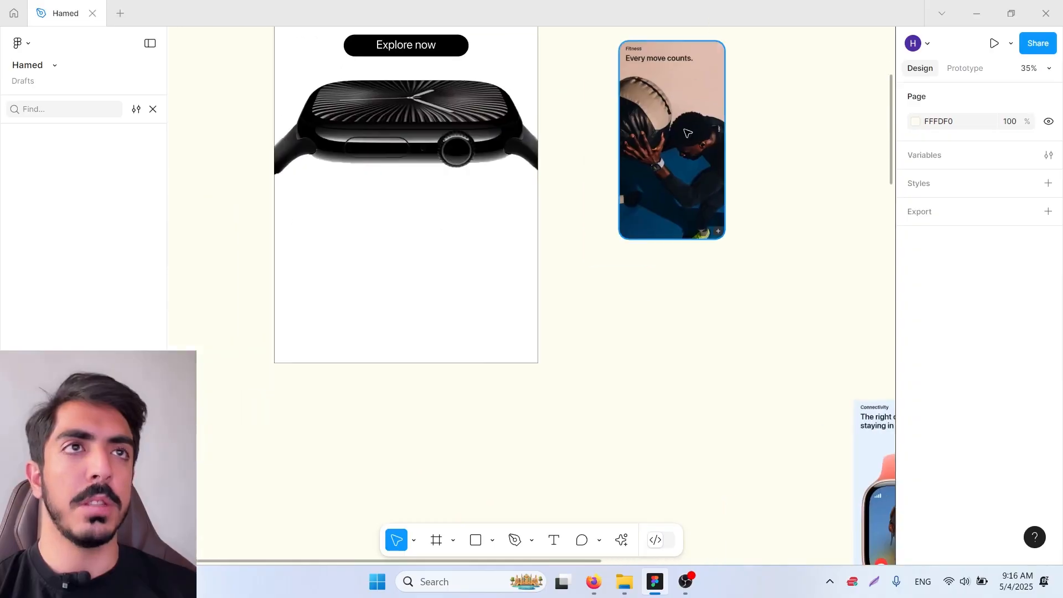
Extend the email frame downward to a height of 3157 and place the Fitness card inside it below the watch image
drag(685, 131, 501, 134)
click(560, 182)
drag(561, 223, 566, 449)
drag(515, 129, 619, 274)
drag(603, 337, 607, 421)
Set the Fitness card's corner radius to 47 and add a 1-weight inside stroke in CCCCCC
scroll(608, 418, down, 1)
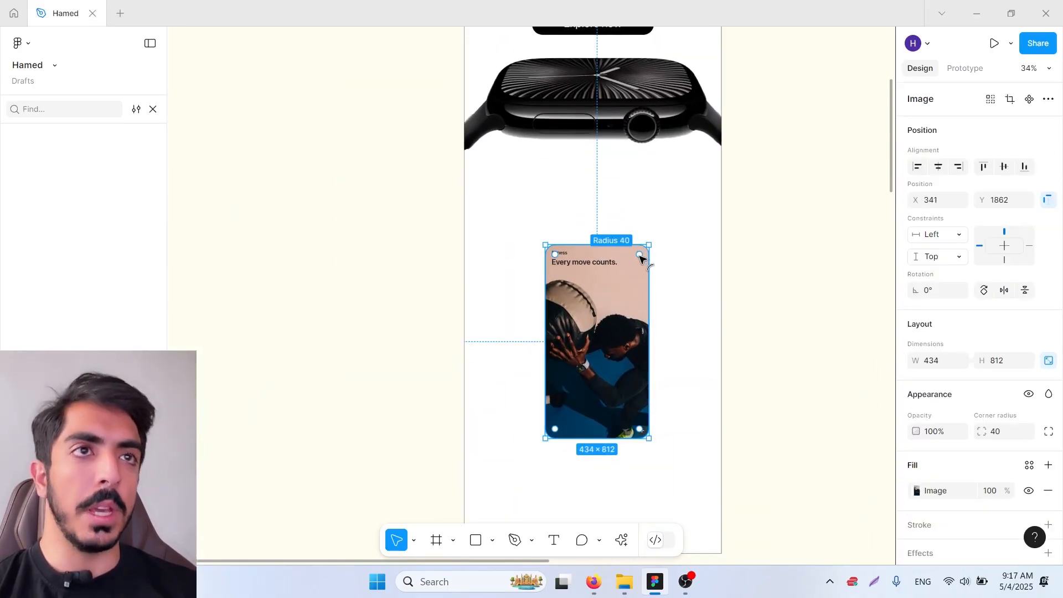
drag(640, 262, 640, 263)
scroll(964, 450, down, 2)
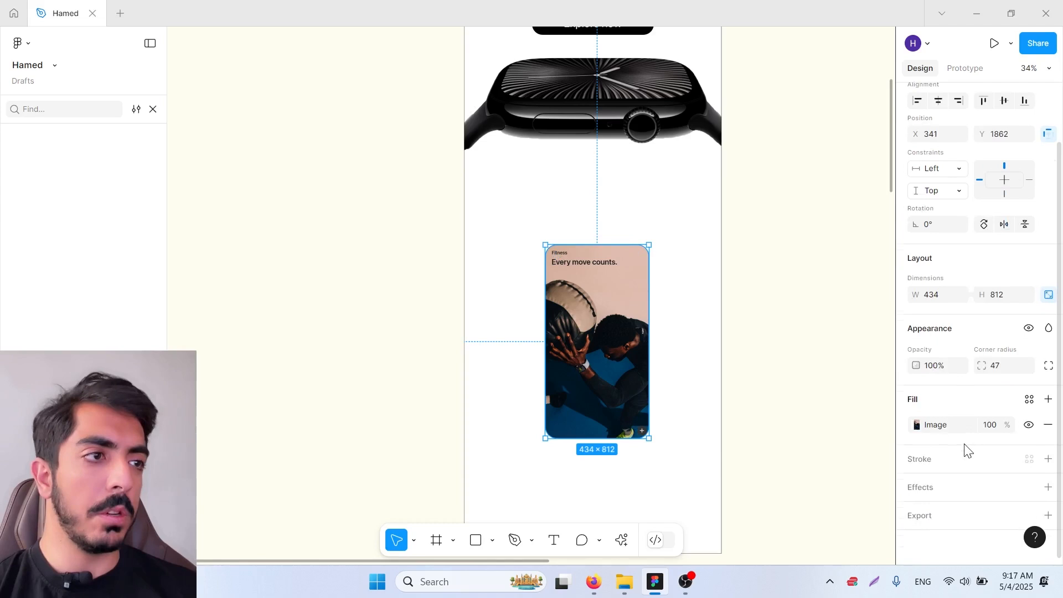
click(1047, 458)
click(917, 484)
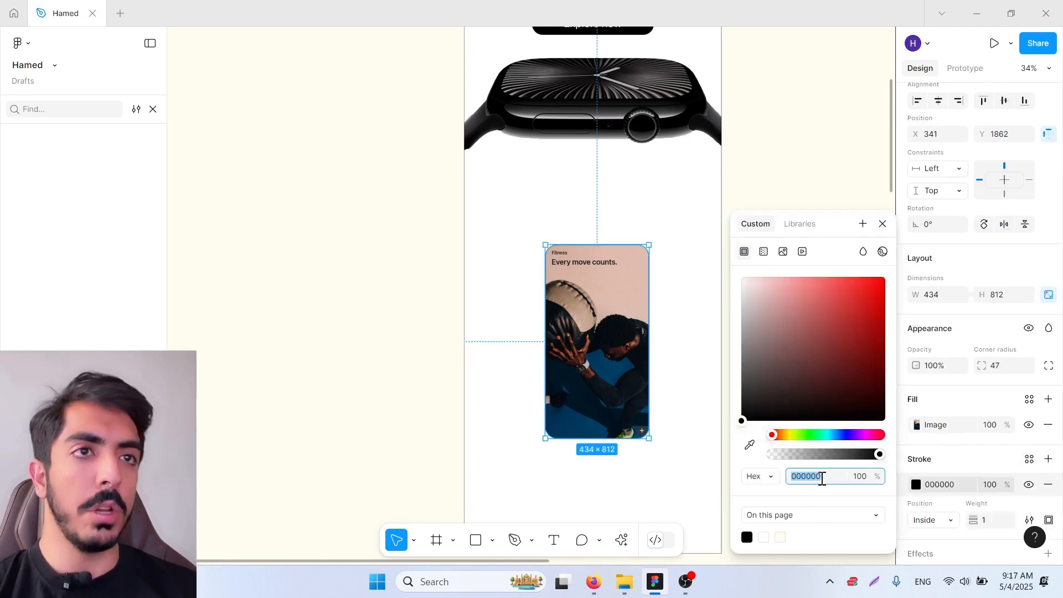
text(ccc)
key(Return)
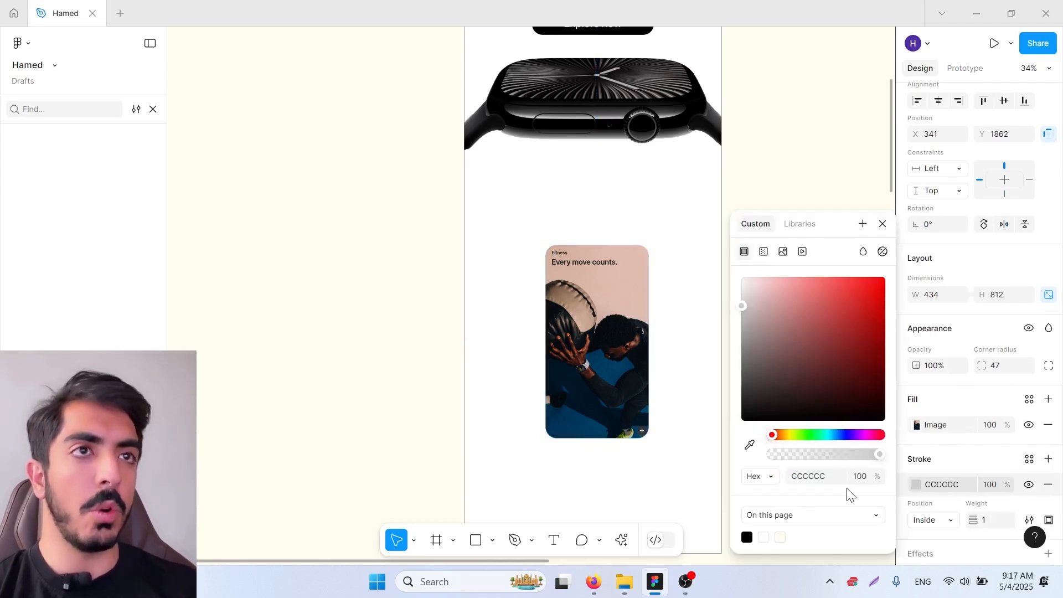
Duplicate the Fitness card to its left so the copy is cropped by the frame's left edge
click(687, 268)
scroll(664, 265, up, 5)
scroll(720, 273, down, 5)
drag(703, 318, 659, 269)
click(616, 280)
shift+click(596, 257)
drag(596, 258, 496, 256)
click(653, 255)
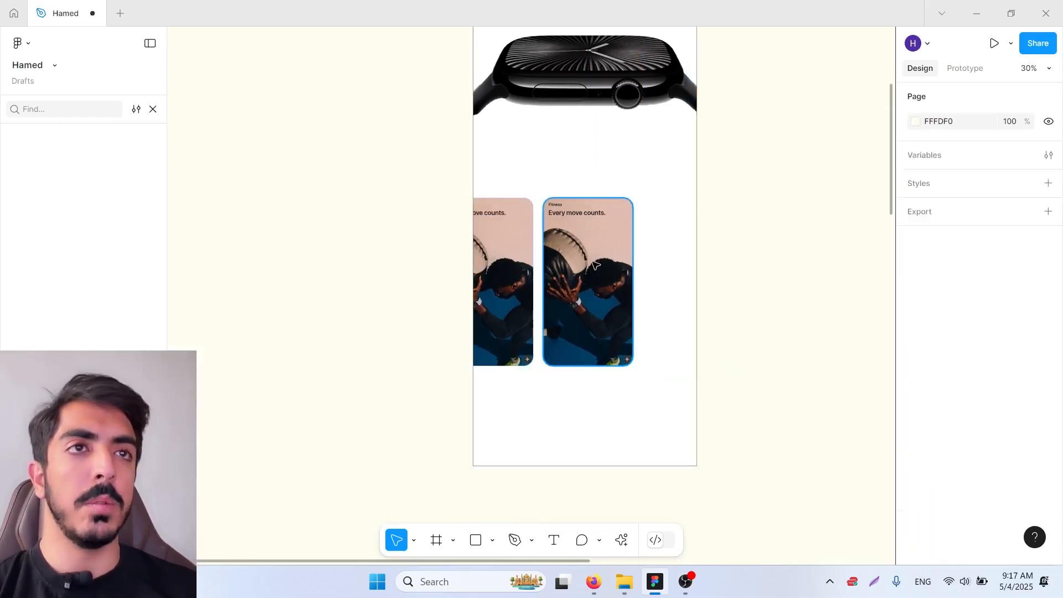
Centre the remaining Fitness card in the frame at X 323 and replace it with the copied Connectivity card image
click(594, 265)
drag(593, 265, 590, 266)
scroll(569, 281, up, 3)
right_click(603, 280)
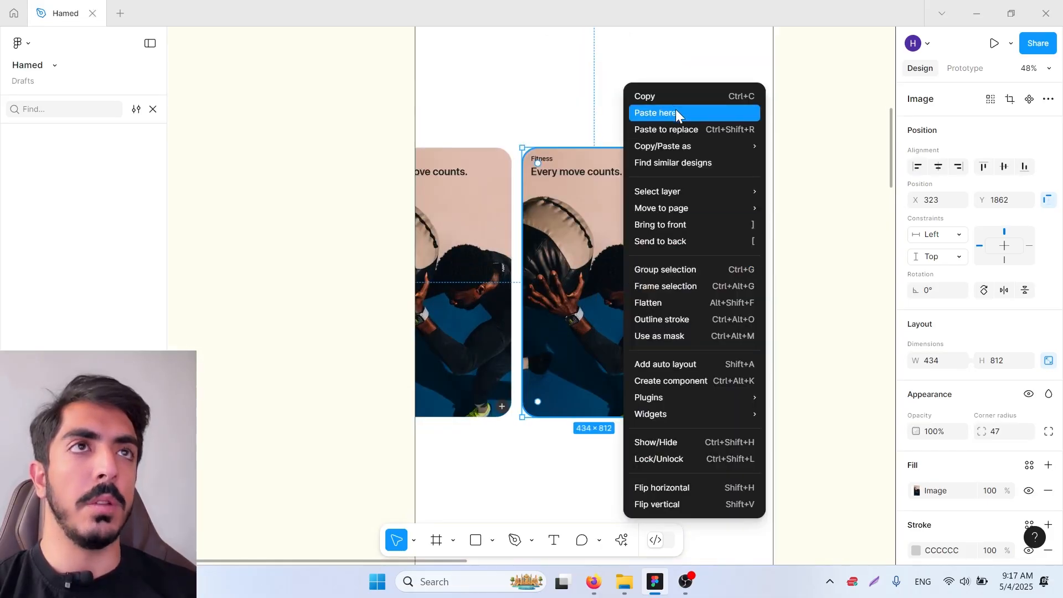
click(671, 129)
scroll(660, 231, down, 3)
click(822, 237)
Duplicate the Connectivity card to its right at X 796, keeping it level with the other cards
drag(797, 249, 700, 359)
scroll(799, 287, down, 1)
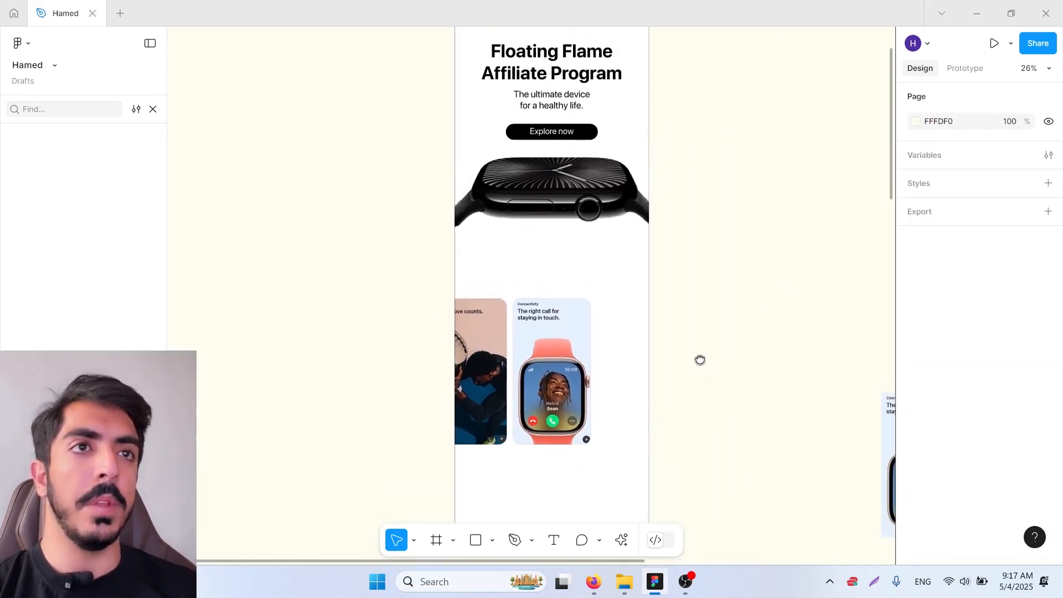
scroll(548, 234, up, 5)
scroll(669, 130, down, 6)
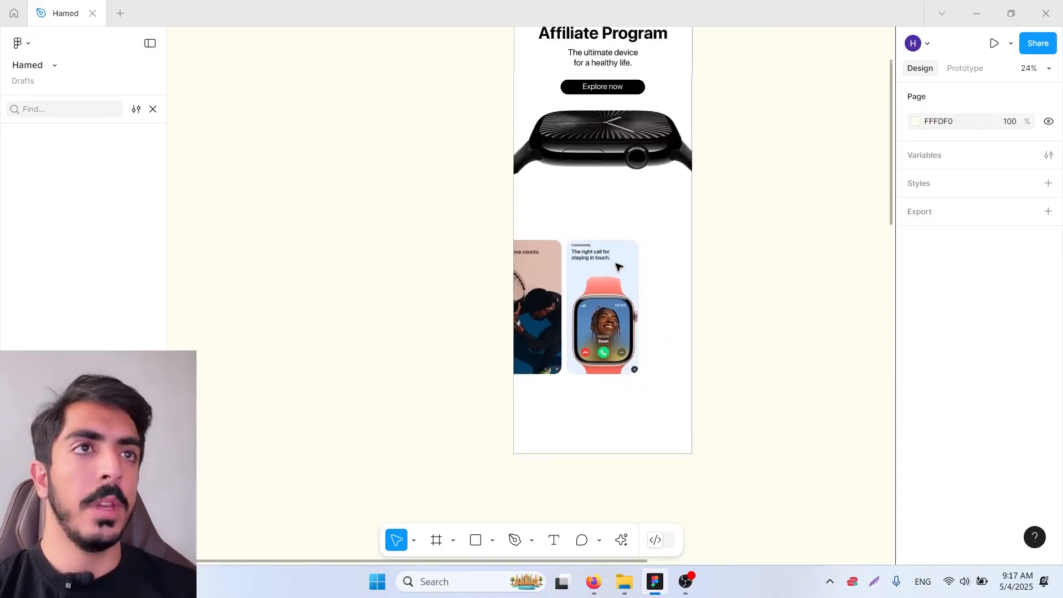
click(595, 305)
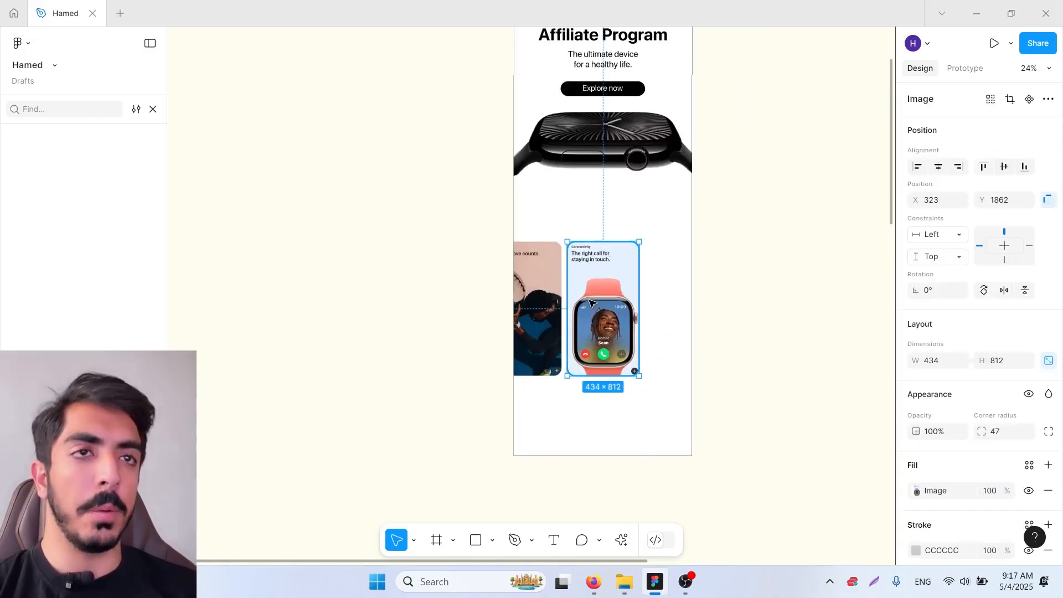
drag(575, 326, 654, 325)
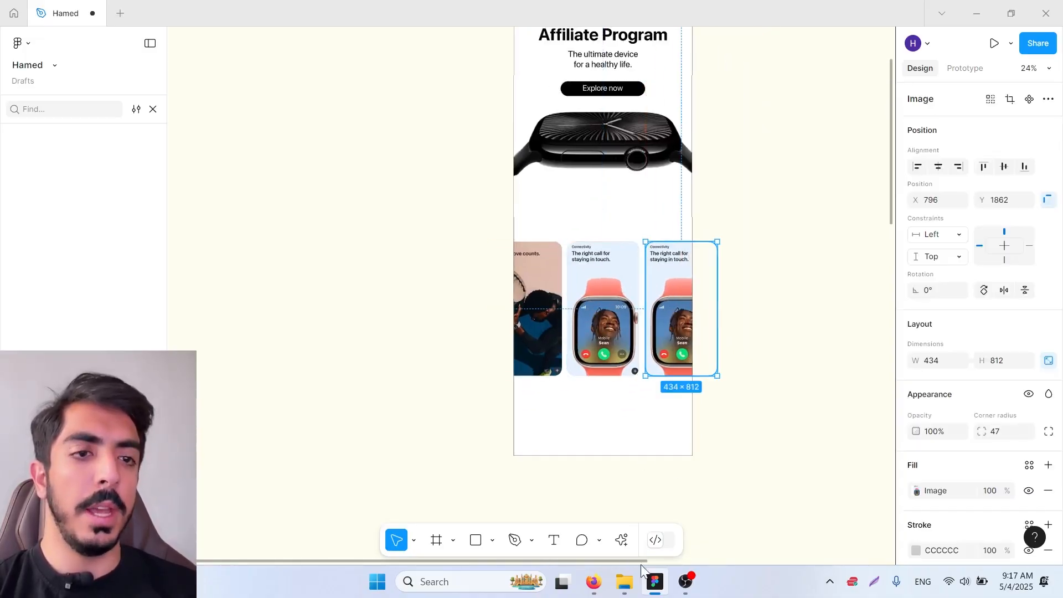
Copy a screenshot of the Personalization card "Make it you-nique." from Apple's page and paste it over the right-hand card in Figma
click(592, 582)
scroll(944, 348, right, 5)
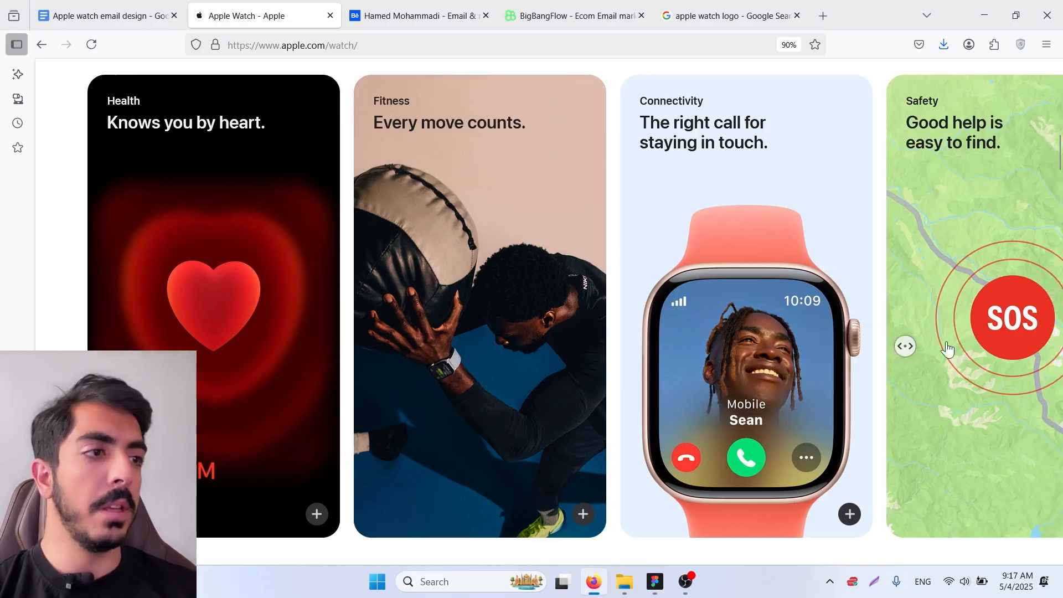
scroll(946, 354, right, 3)
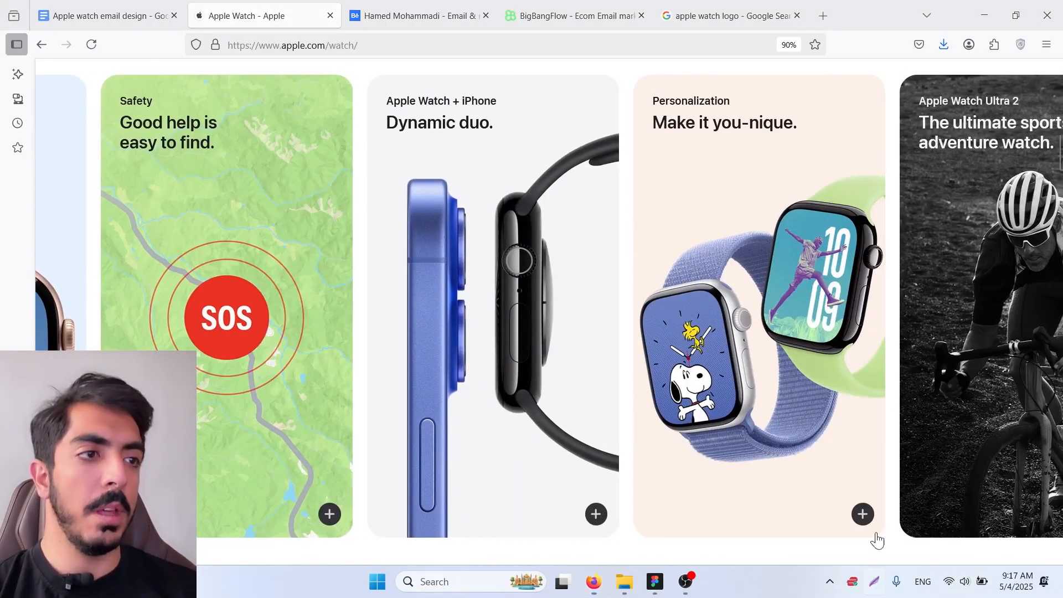
click(878, 586)
drag(879, 533, 640, 85)
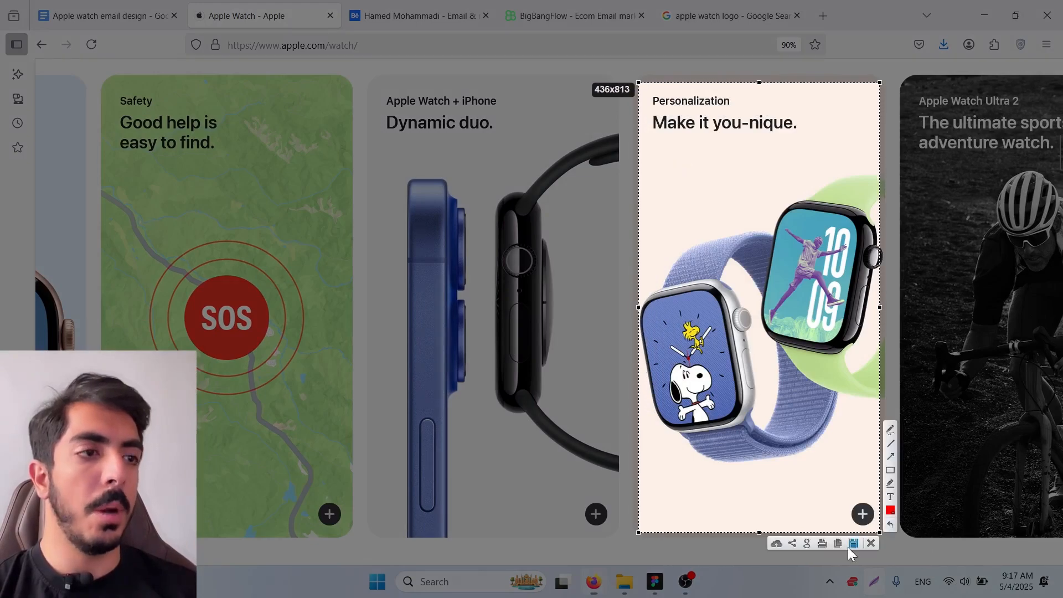
click(837, 543)
click(654, 581)
right_click(671, 316)
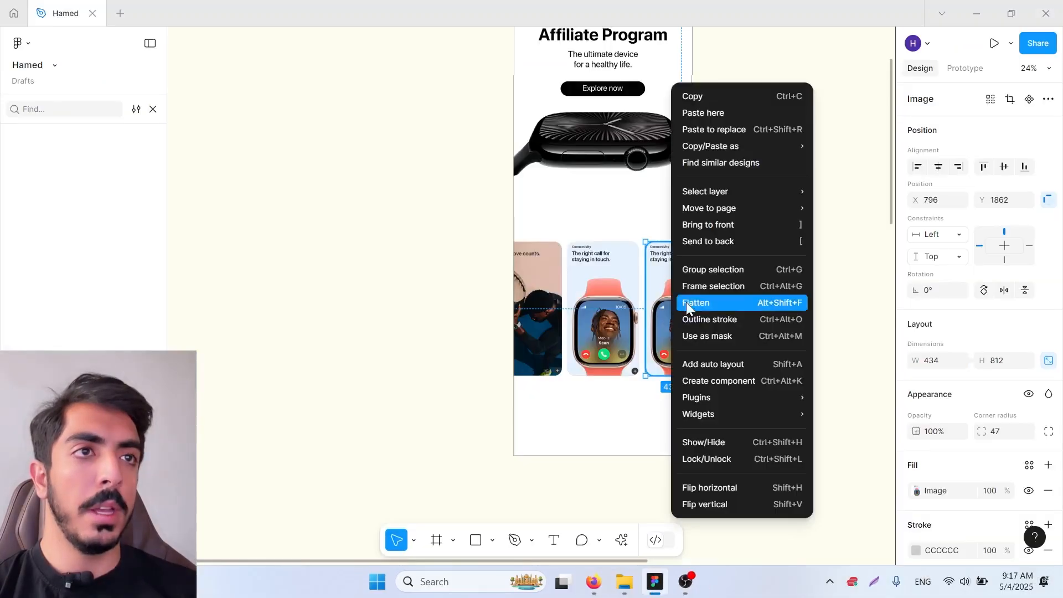
click(726, 111)
Copy a screenshot of the Apple Watch + iPhone card "Dynamic duo." from Apple's page and replace the right-hand card in Figma with it
key(alt+Tab)
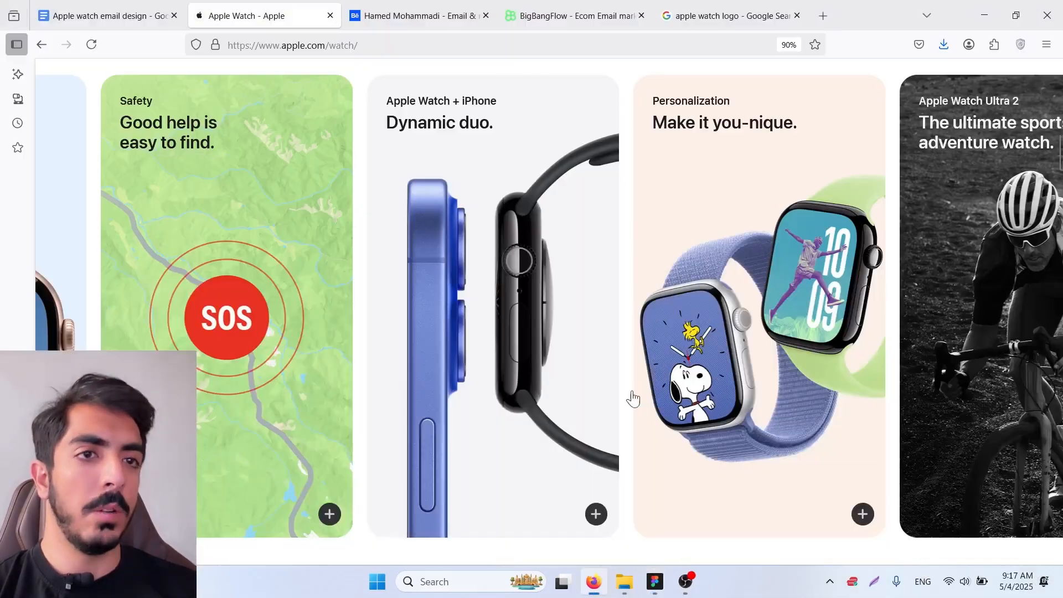
click(874, 582)
mouse_move(612, 532)
mouse_down()
mouse_move(387, 83)
mouse_move(370, 79)
mouse_up()
click(571, 542)
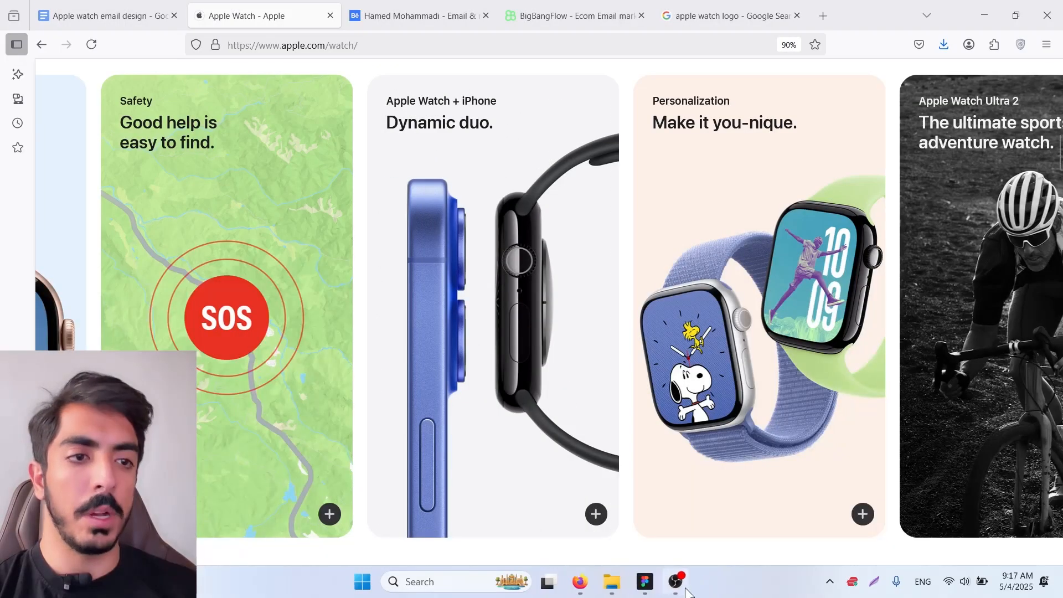
key(alt+Tab)
right_click(678, 84)
click(720, 111)
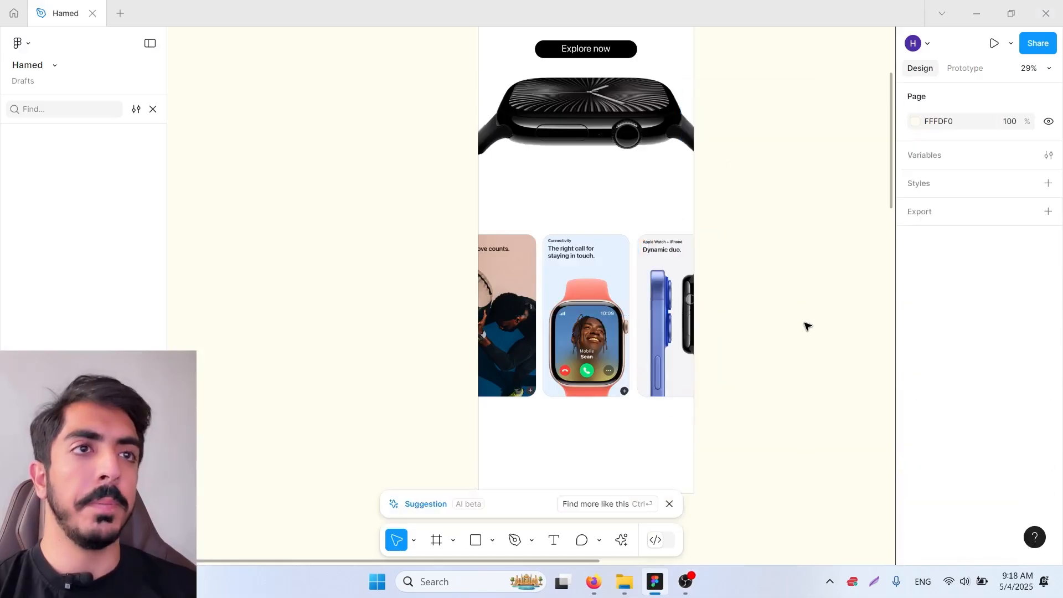
Extend the email frame's bottom edge further down to make room below the row of cards
scroll(804, 325, down, 3)
scroll(652, 225, down, 2)
click(649, 223)
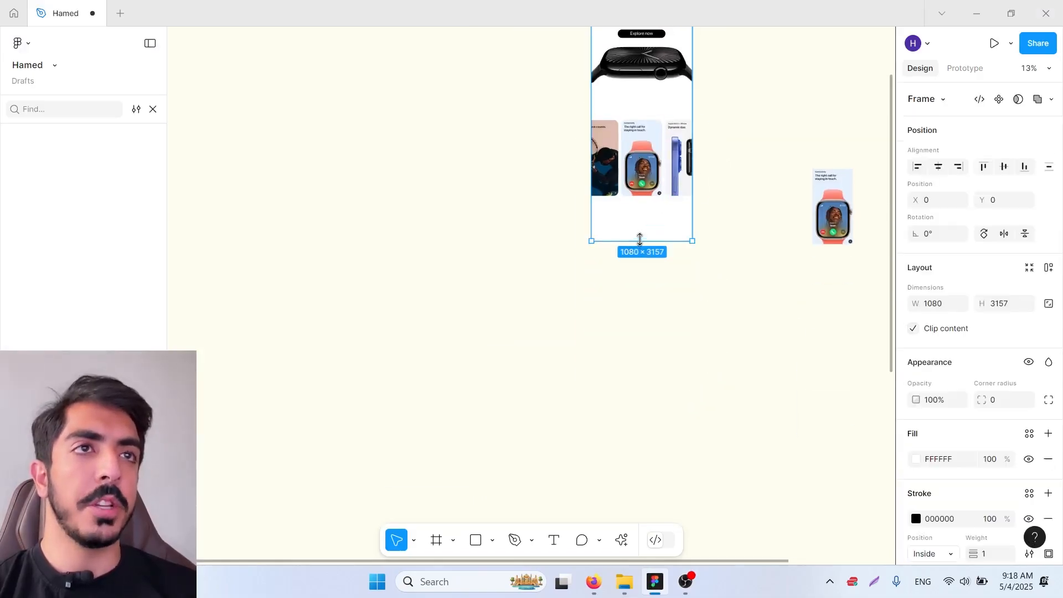
drag(639, 241, 641, 293)
Move all three cards down together to Y 2140, leaving space for text beneath the watch image
scroll(650, 166, up, 3)
drag(769, 281, 517, 150)
drag(633, 149, 634, 193)
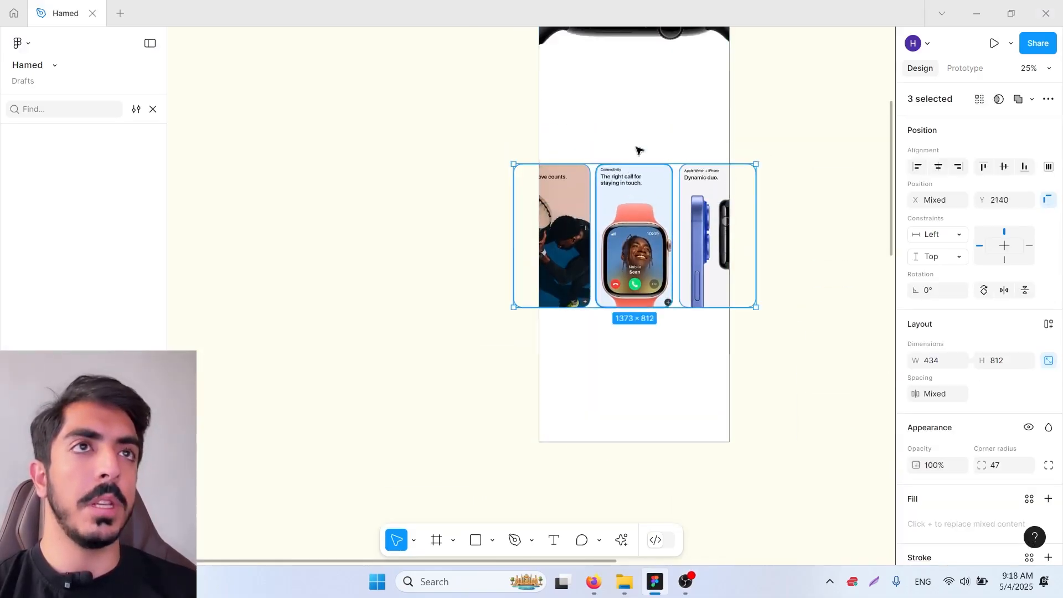
scroll(638, 149, up, 3)
scroll(643, 325, down, 1)
Copy the Section 02 headline "Get to know" from the Google Docs copy document
click(594, 581)
click(128, 6)
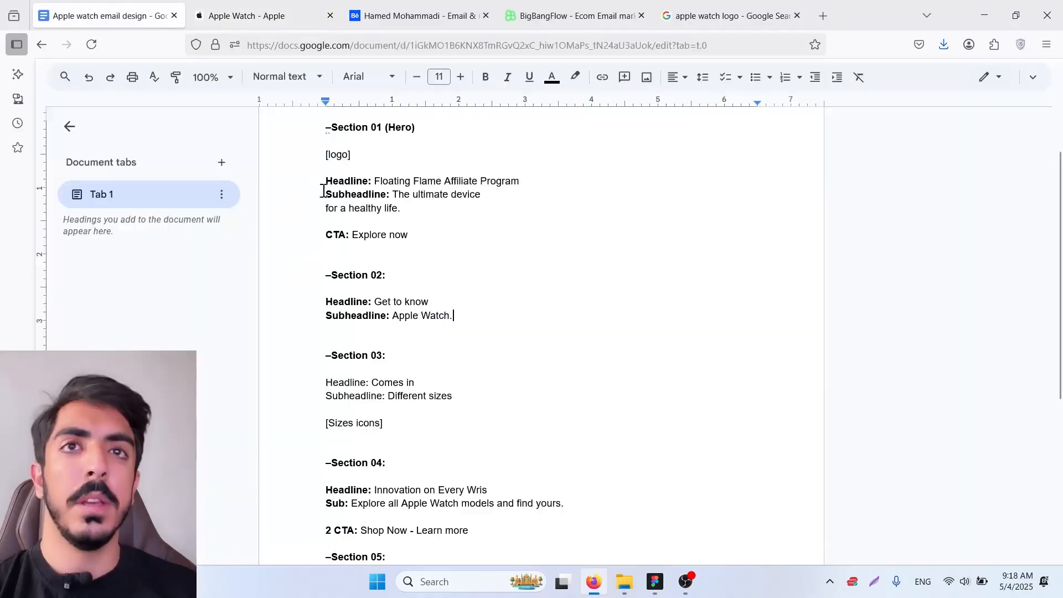
drag(440, 306, 368, 296)
right_click(401, 301)
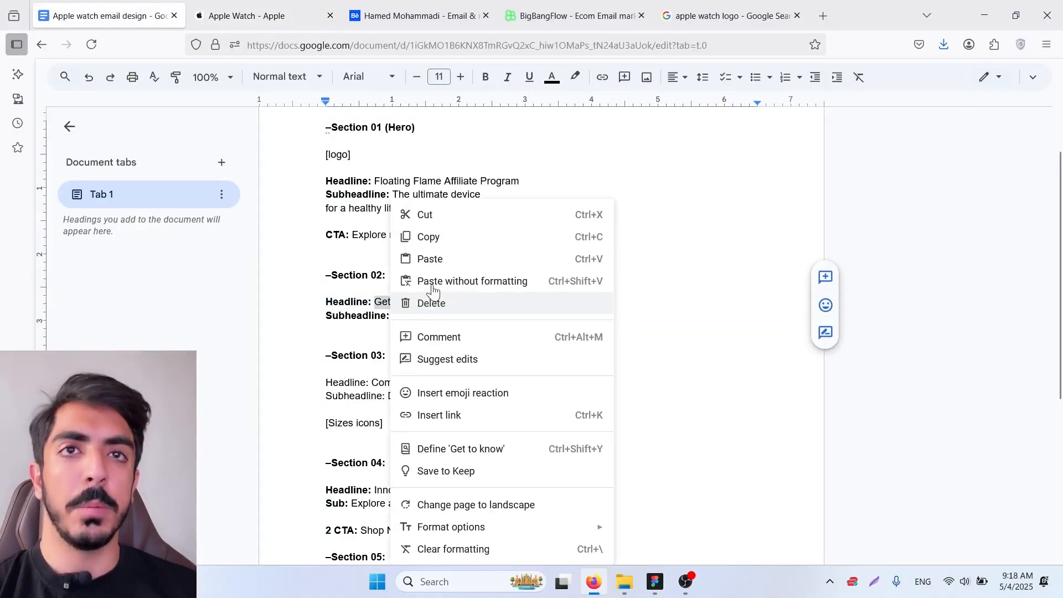
click(427, 235)
Duplicate the hero headline to the space beneath the watch image and replace the copy's text with "Get to know"
click(654, 581)
click(633, 169)
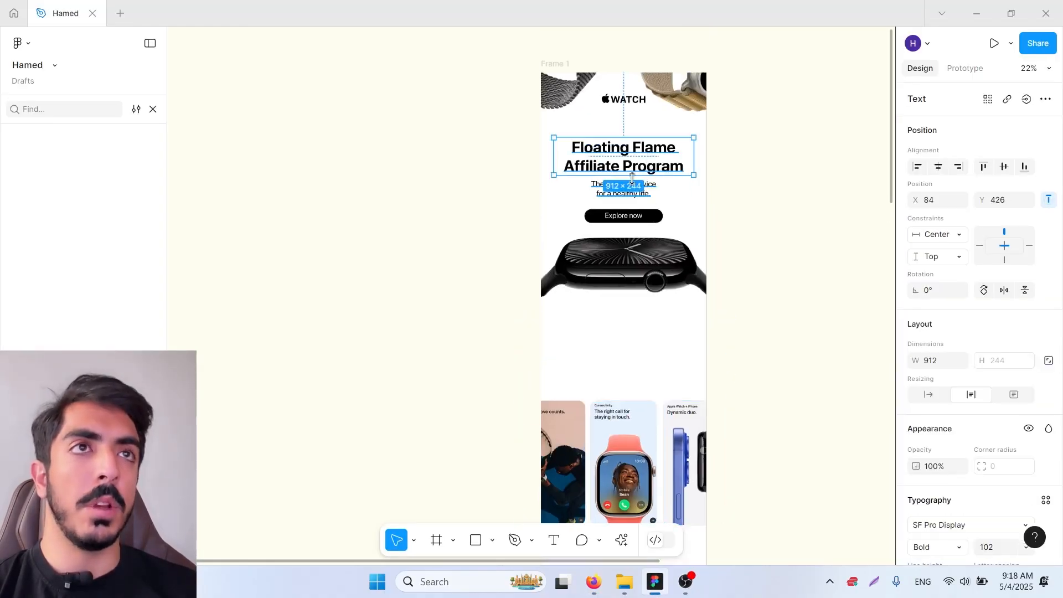
drag(648, 151, 636, 335)
double_click(636, 336)
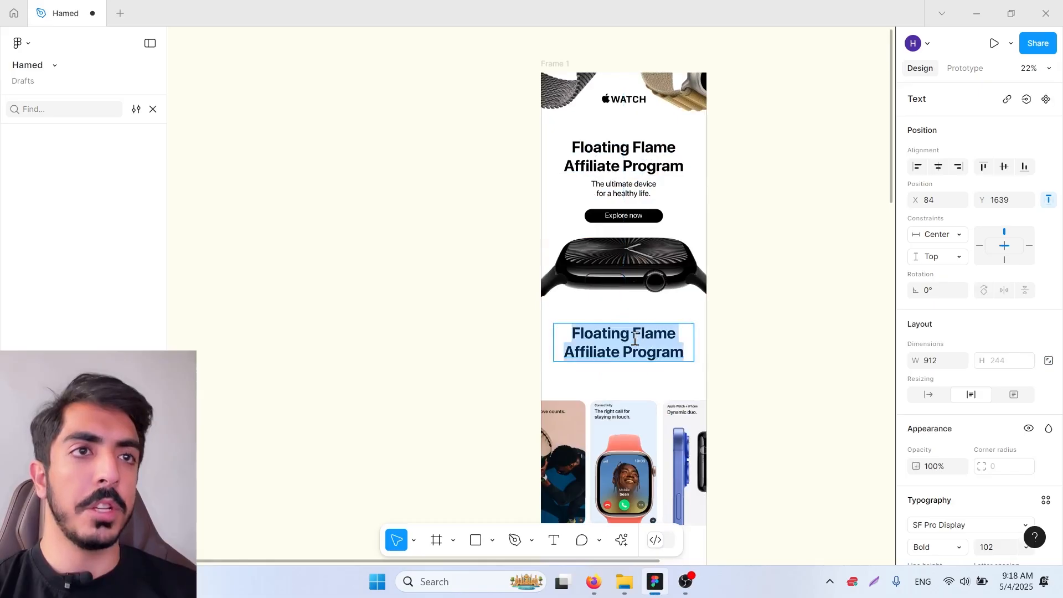
right_click(634, 338)
click(672, 364)
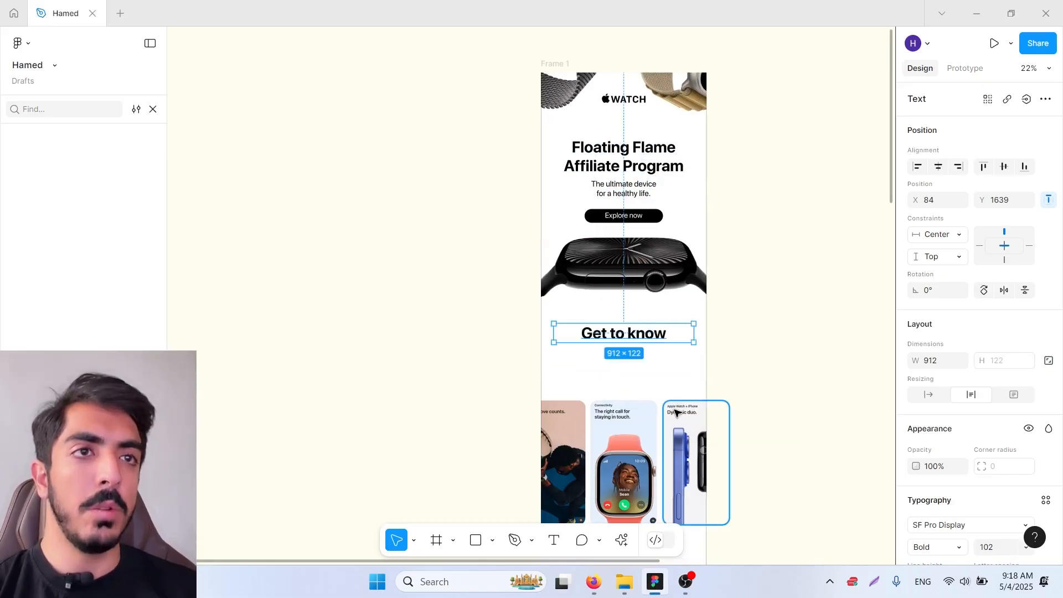
Copy the Section 02 subheadline "Apple Watch." from the Google Docs copy document and return to Figma
key(alt+Tab)
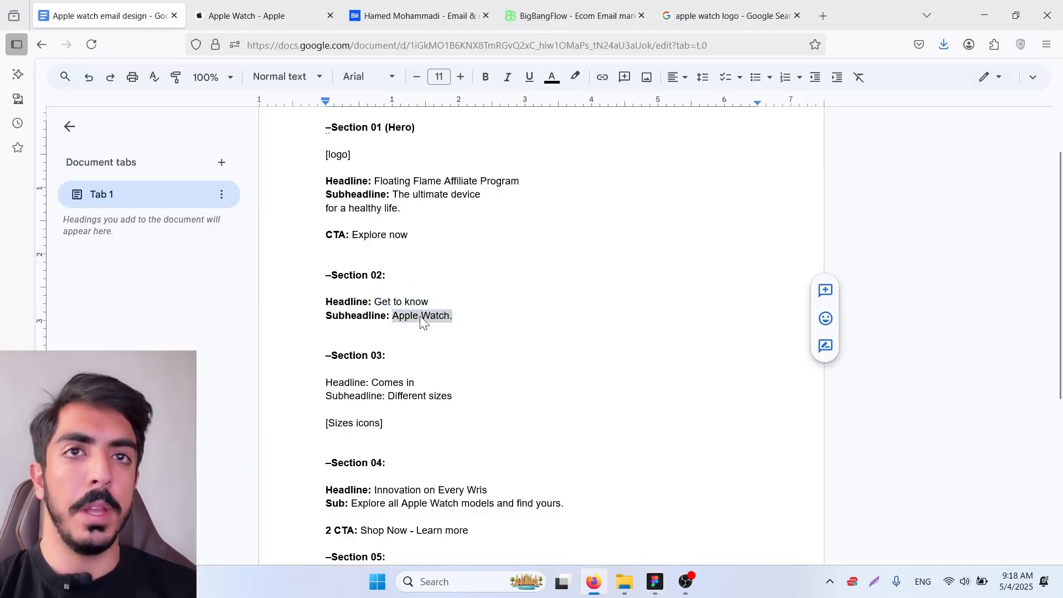
right_click(421, 321)
click(421, 237)
key(alt+Tab)
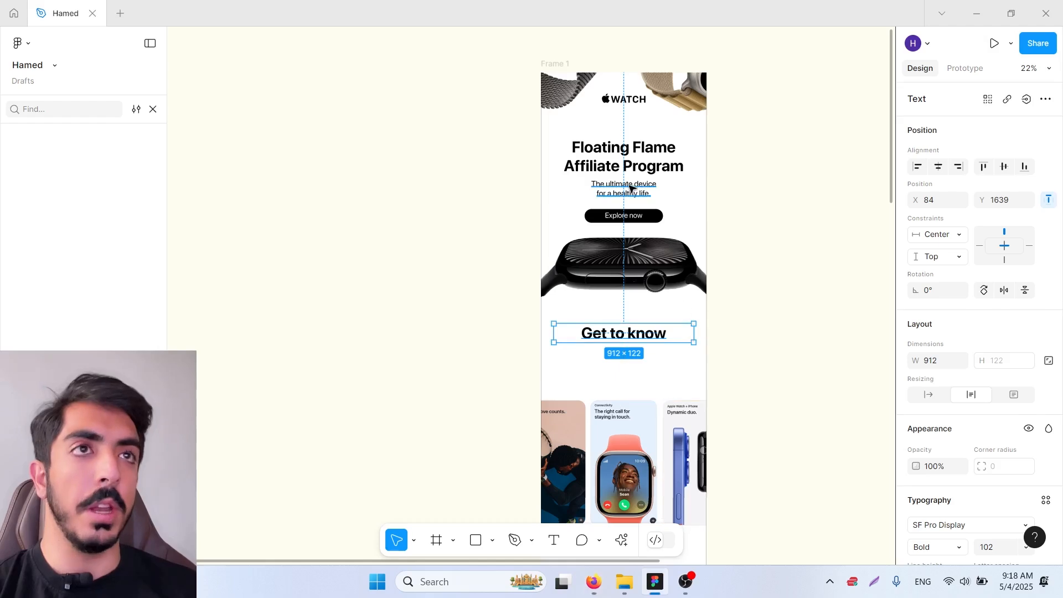
Duplicate the hero subheadline beneath "Get to know" with the text "Apple Watch.", and move the three cards up to Y 1949
drag(629, 188, 624, 358)
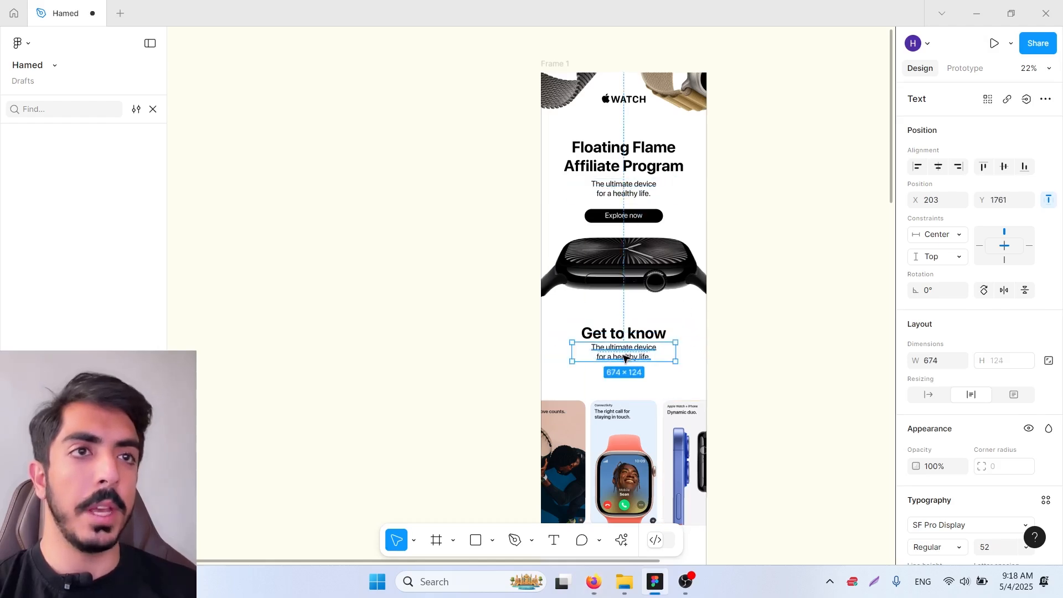
double_click(631, 358)
right_click(636, 358)
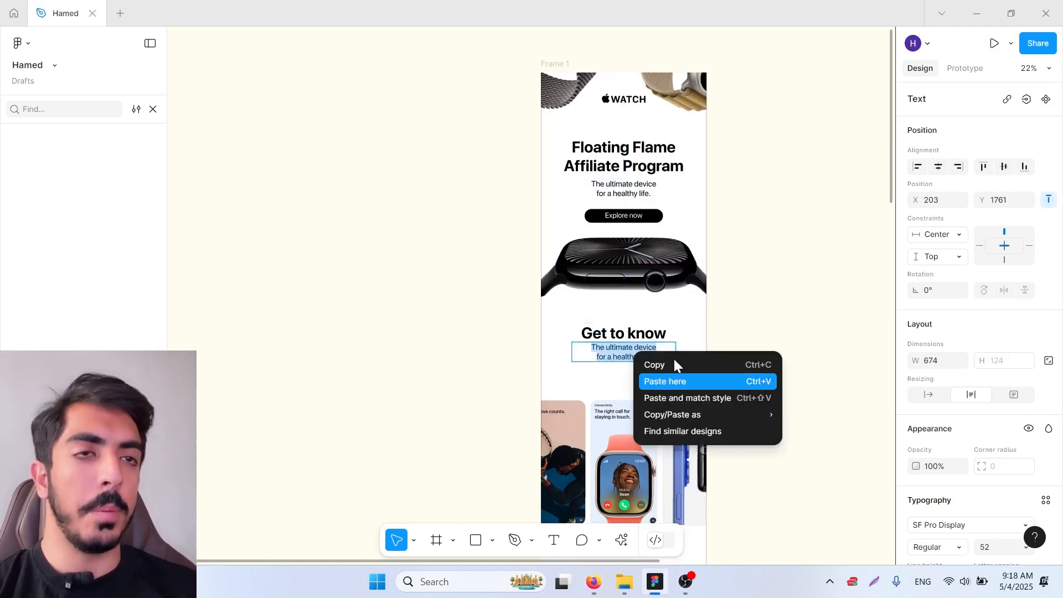
click(667, 381)
scroll(620, 244, up, 5)
drag(718, 258, 717, 287)
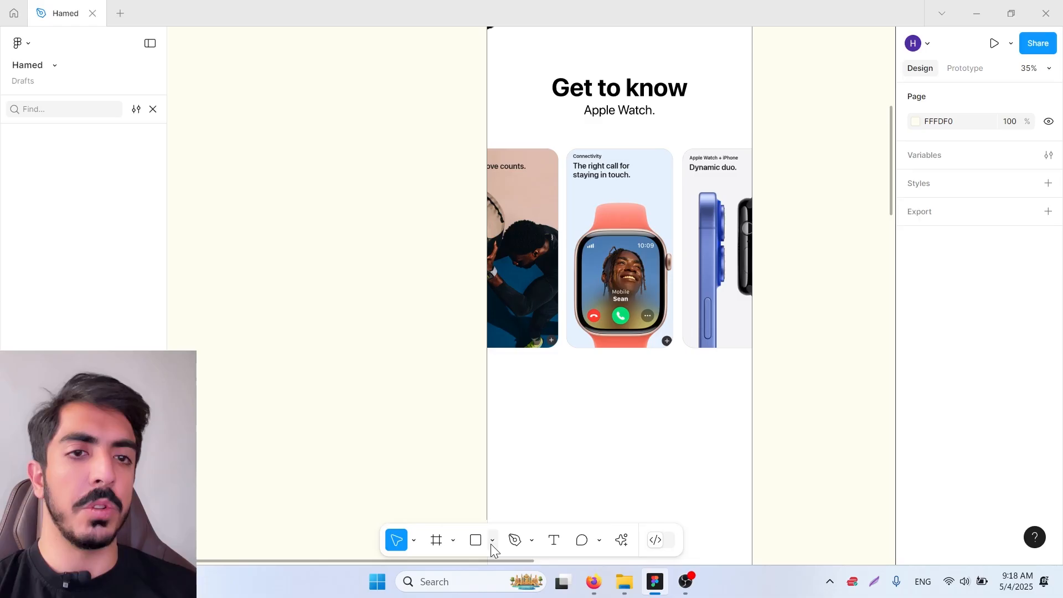
Examine the feature-card carousel and its navigation controls on Apple's Apple Watch page in the browser
click(491, 542)
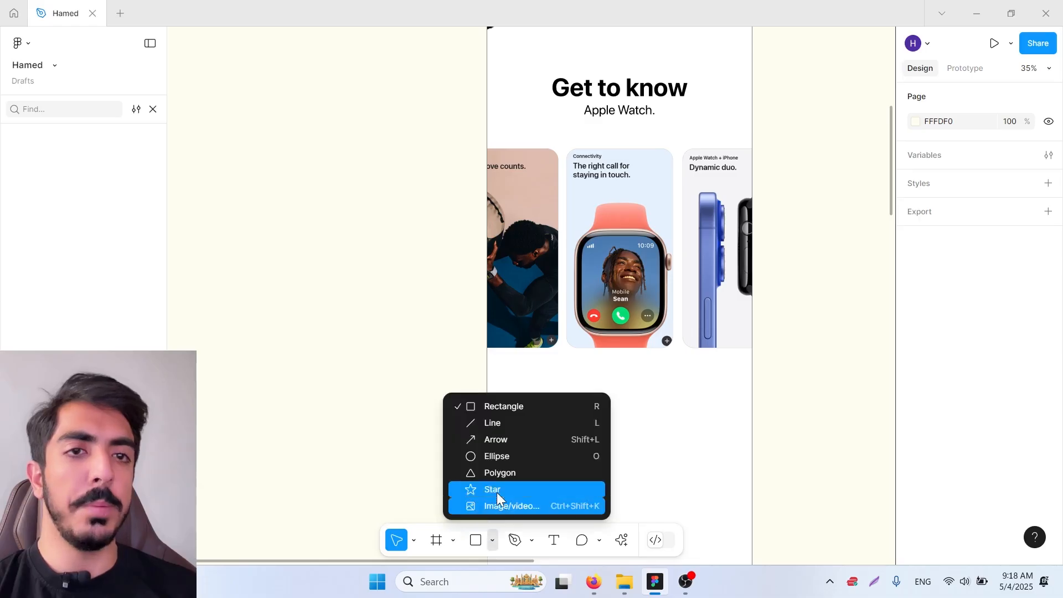
click(594, 581)
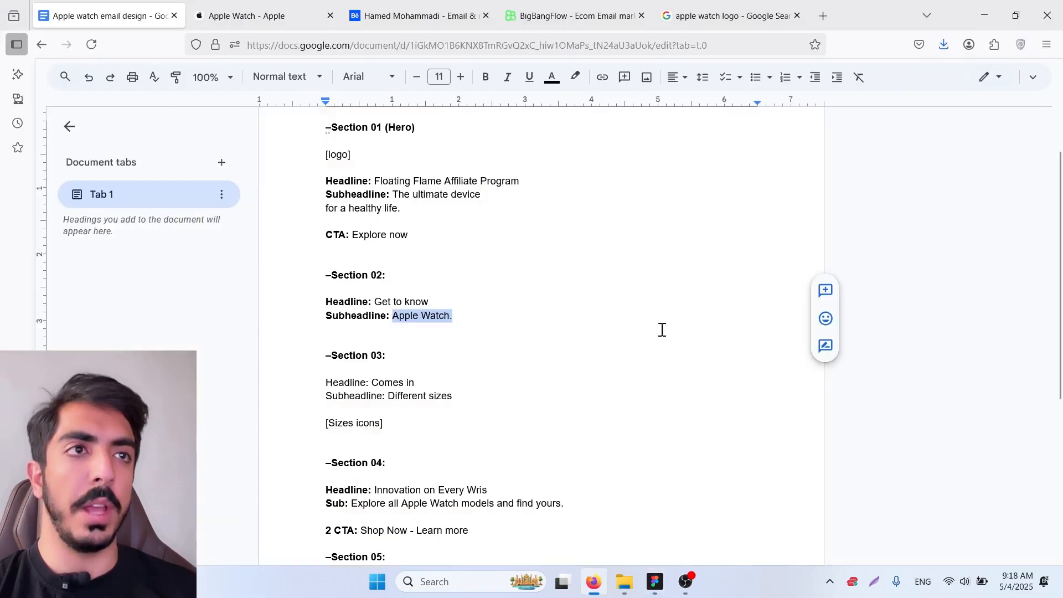
click(244, 14)
scroll(783, 274, right, 5)
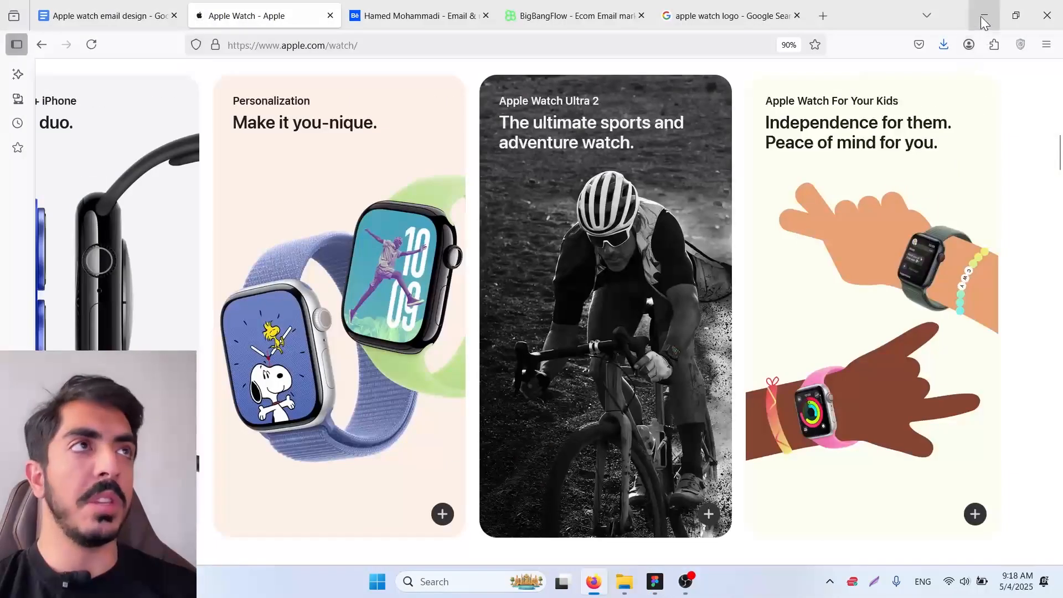
scroll(718, 268, left, 10)
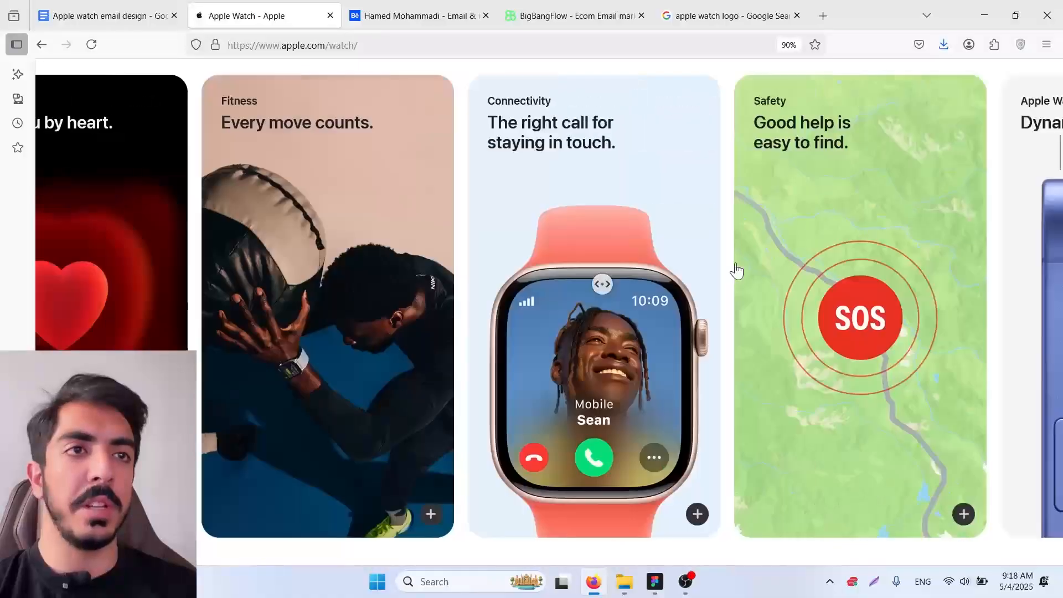
scroll(736, 272, right, 10)
scroll(766, 268, left, 6)
scroll(786, 266, right, 5)
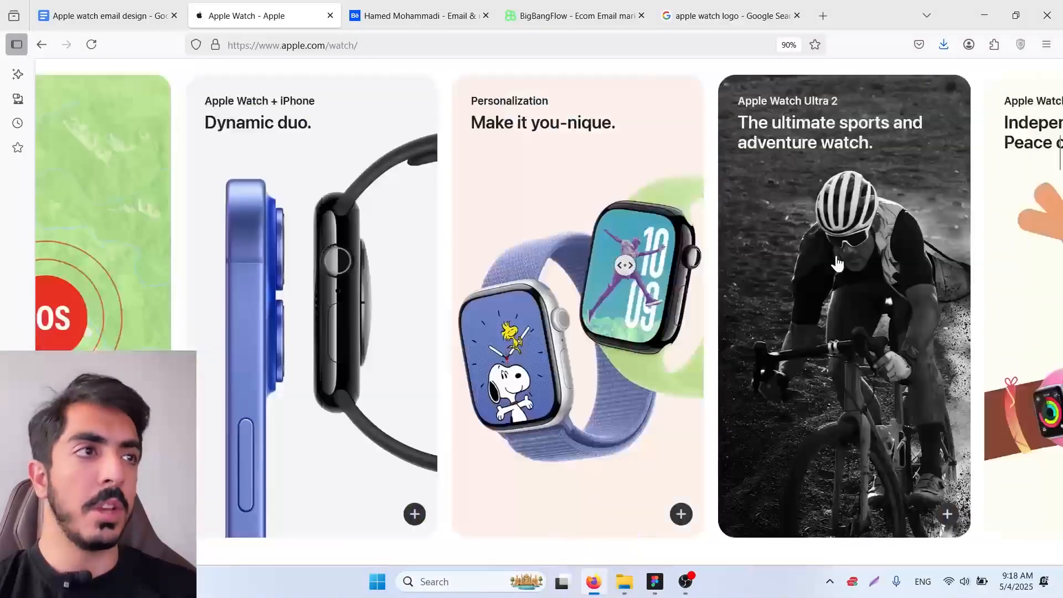
scroll(837, 264, right, 5)
scroll(838, 269, down, 5)
scroll(886, 332, up, 4)
click(952, 513)
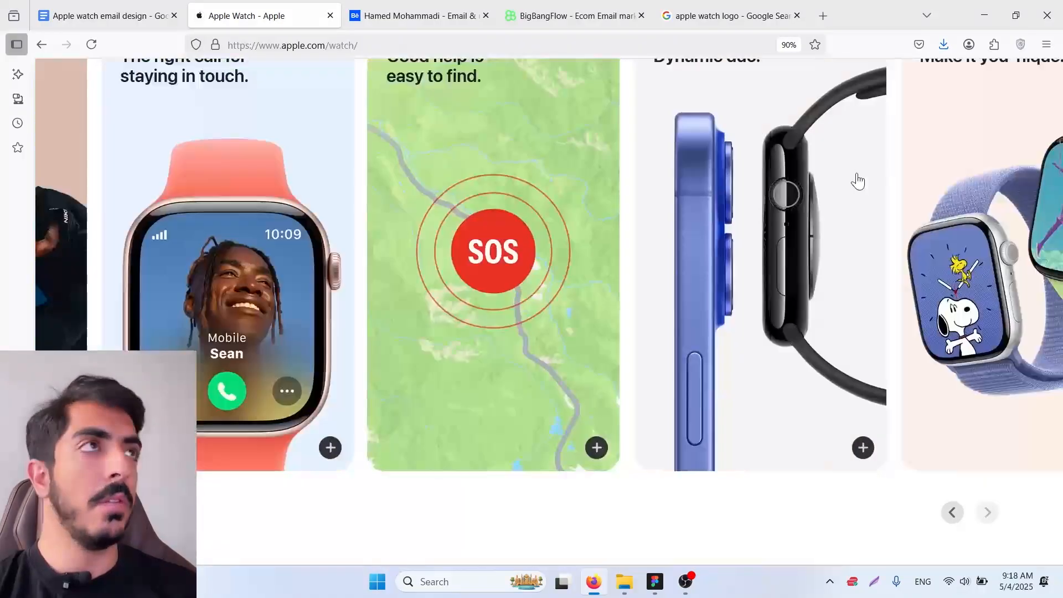
scroll(830, 194, up, 2)
scroll(664, 274, down, 1)
middle_click(621, 256)
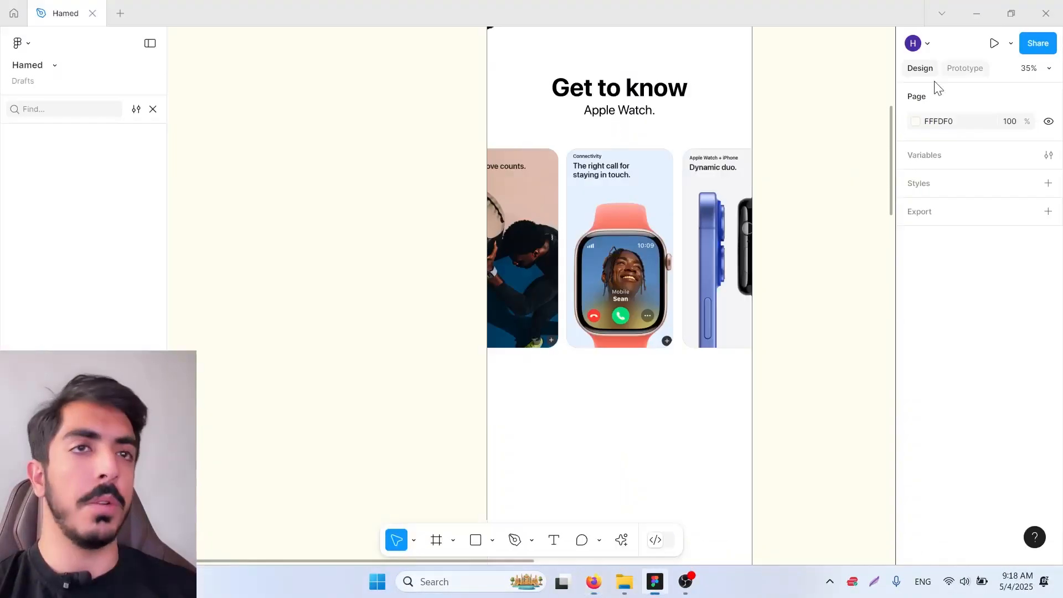
scroll(639, 336, up, 1)
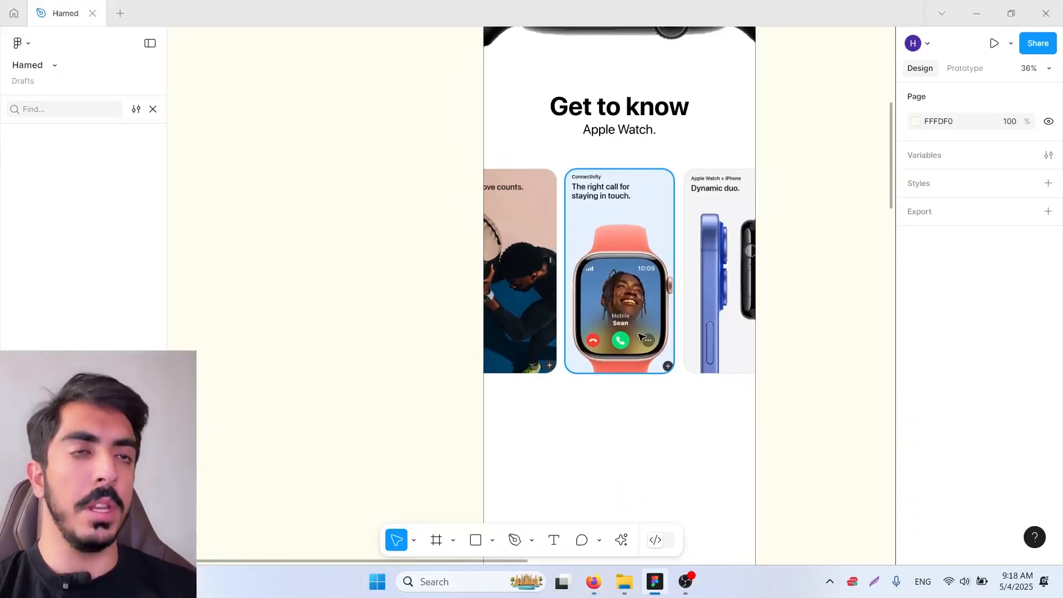
drag(648, 298, 620, 349)
click(676, 327)
shift+click(603, 334)
shift+click(493, 333)
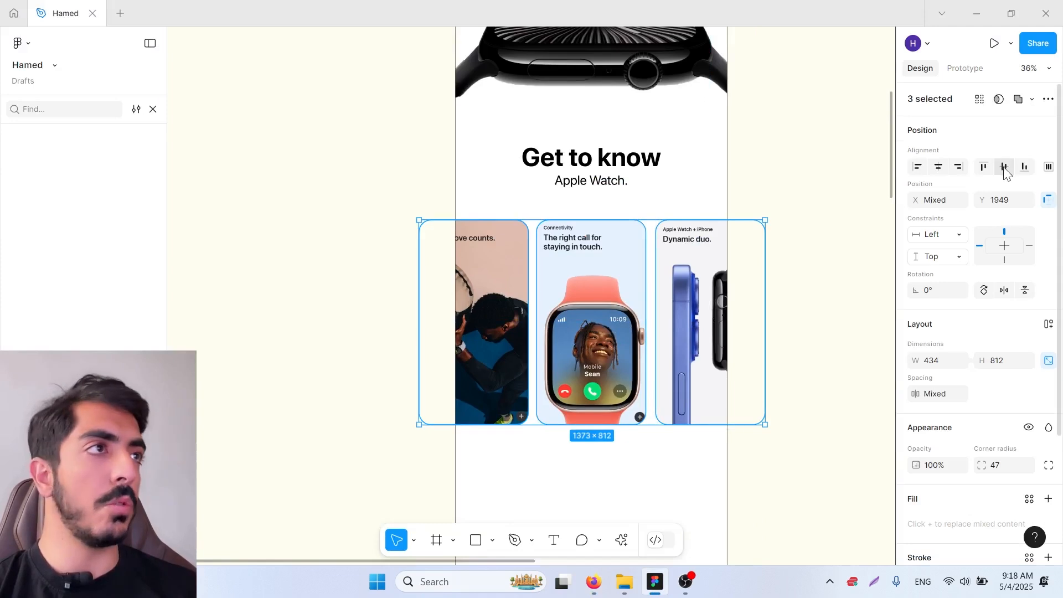
drag(764, 355, 790, 309)
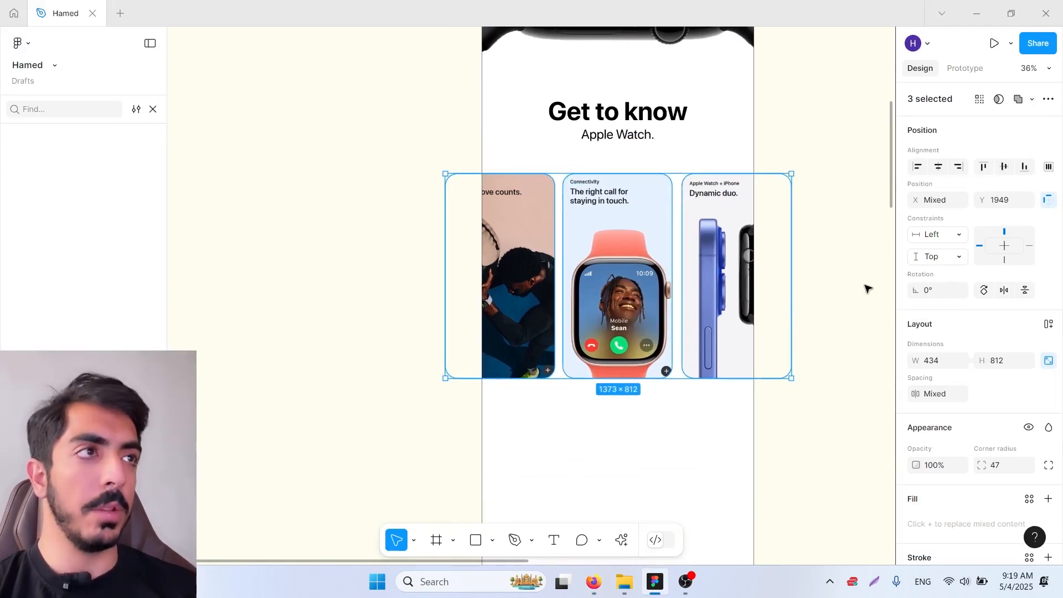
click(833, 282)
Draw a 36 by 36 circle below the cards and duplicate it into a horizontal row of four dots spaced 25 apart
scroll(546, 412, down, 3)
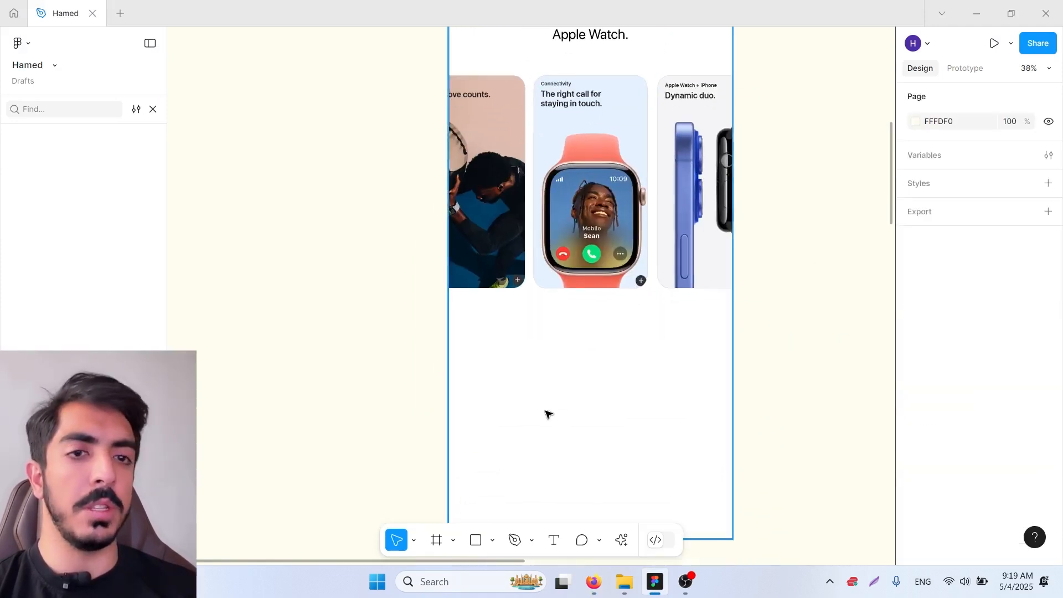
click(492, 541)
click(496, 455)
scroll(602, 334, up, 5)
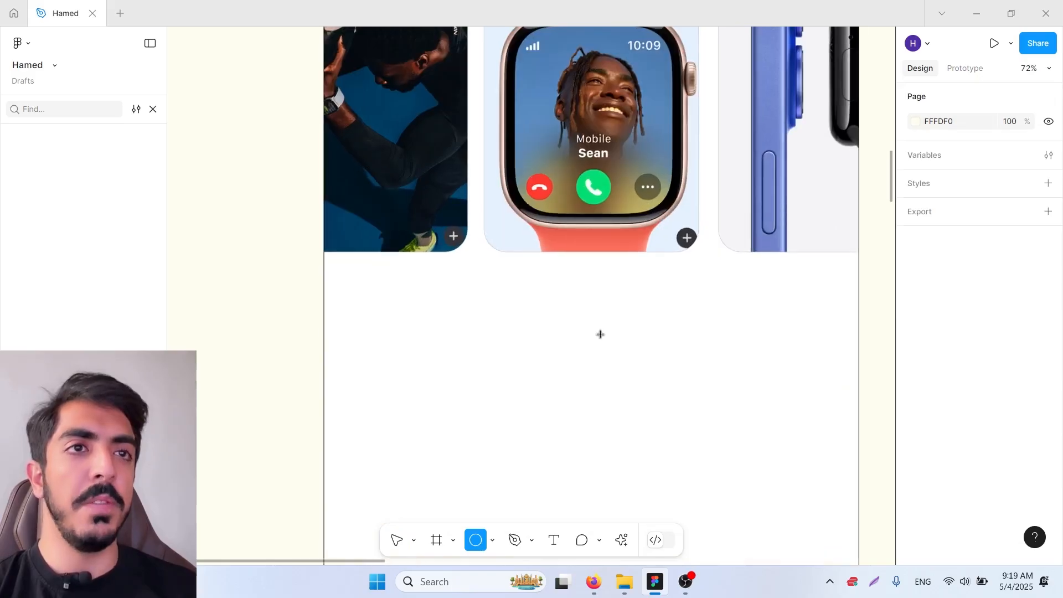
mouse_move(576, 317)
mouse_down()
mouse_move(605, 339)
mouse_move(505, 331)
mouse_up()
scroll(558, 332, up, 4)
drag(505, 331, 512, 331)
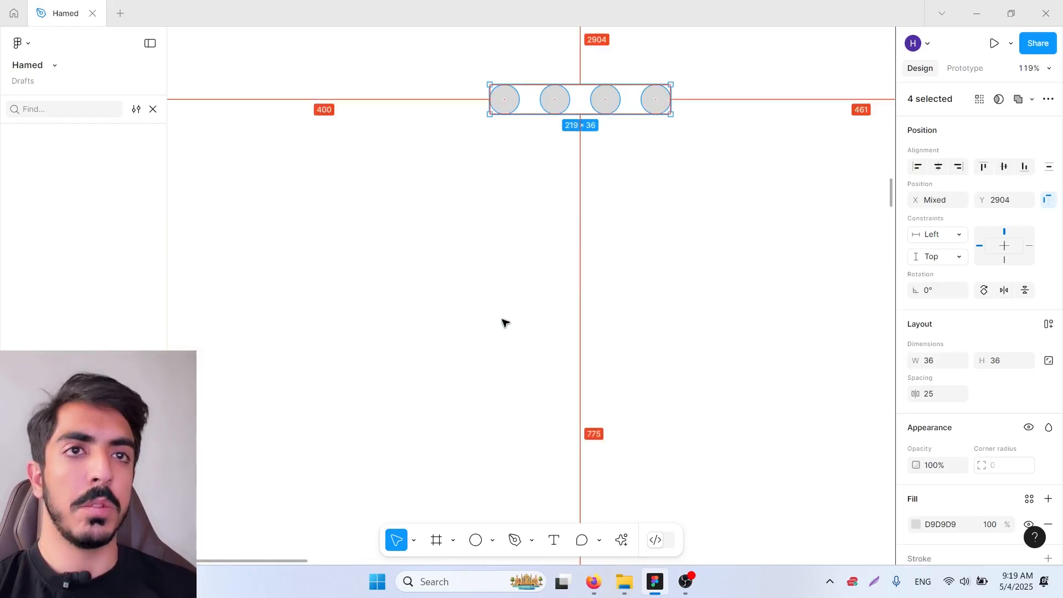
Move the row of four dots up to Y 2836, centred horizontally below the middle card
scroll(503, 322, down, 5)
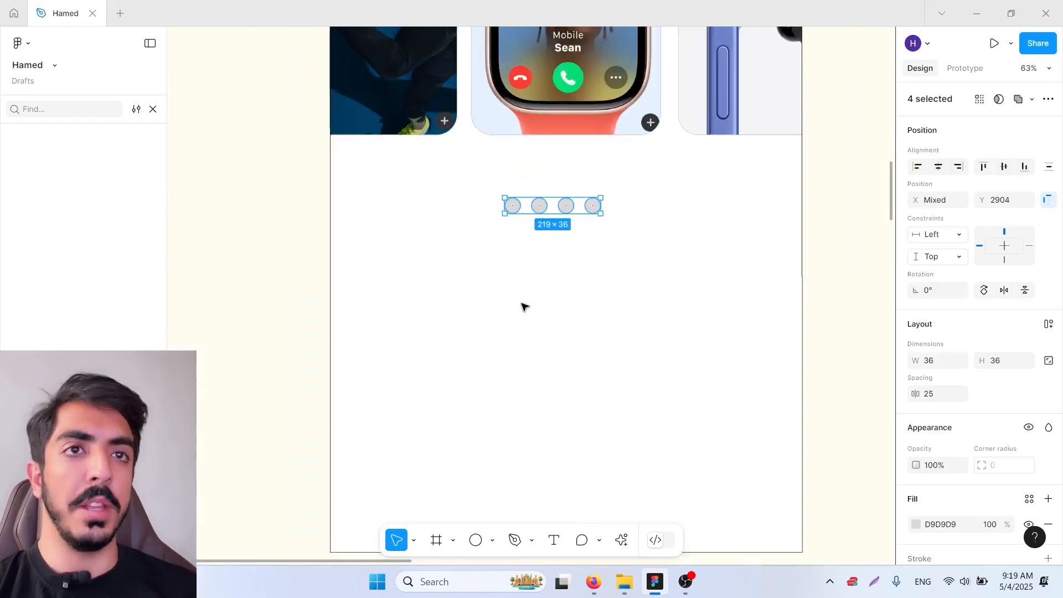
scroll(526, 310, up, 2)
scroll(536, 326, up, 3)
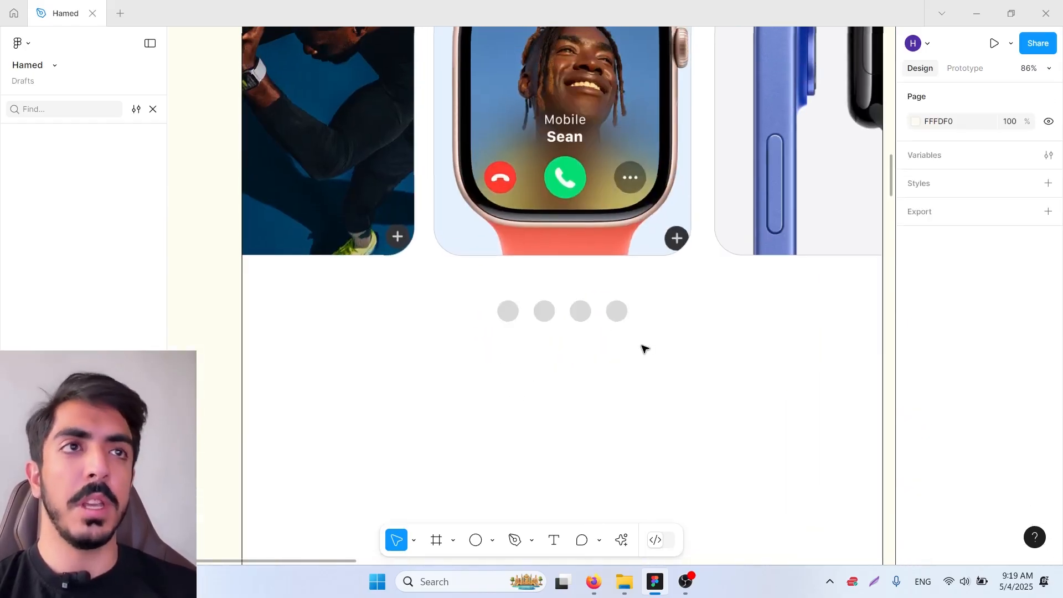
drag(662, 349, 676, 422)
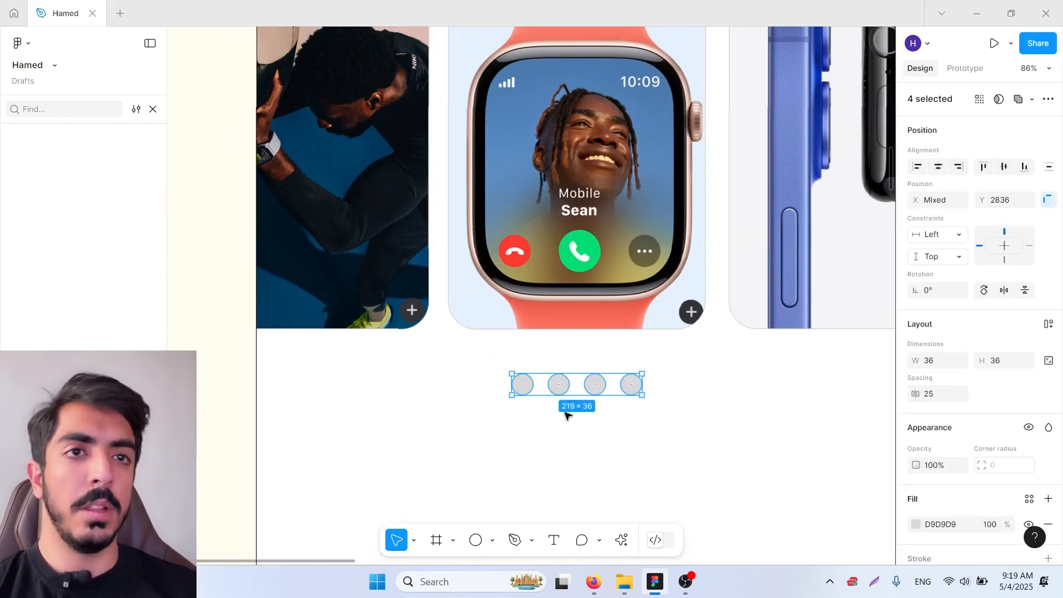
click(563, 415)
scroll(591, 399, up, 3)
scroll(645, 403, down, 4)
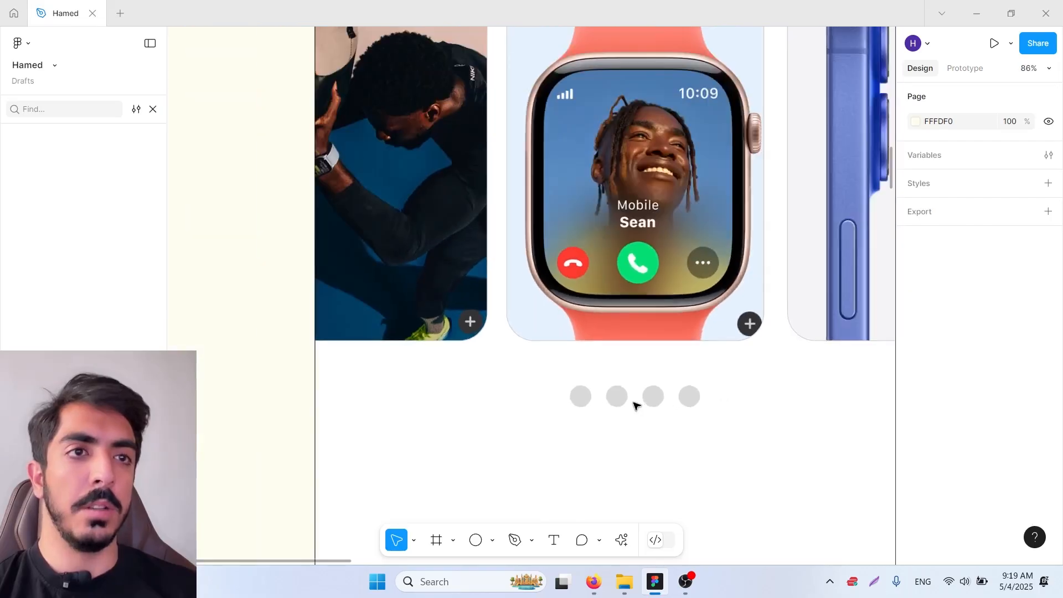
scroll(634, 406, up, 2)
Change the second dot's fill to a darker grey to mark it as the active carousel indicator
click(549, 406)
scroll(612, 417, down, 3)
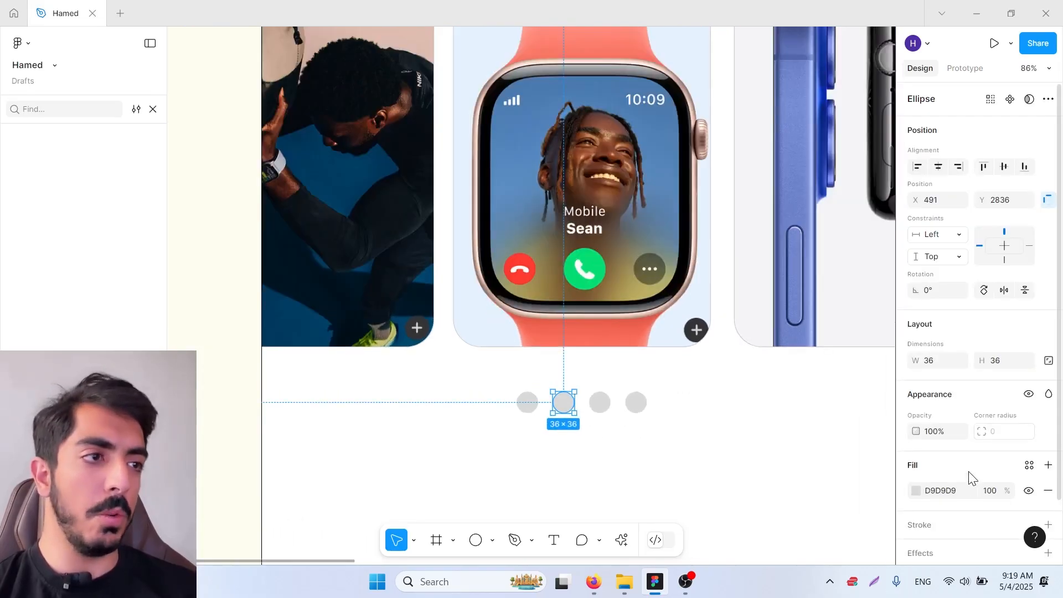
click(916, 491)
drag(772, 368, 725, 324)
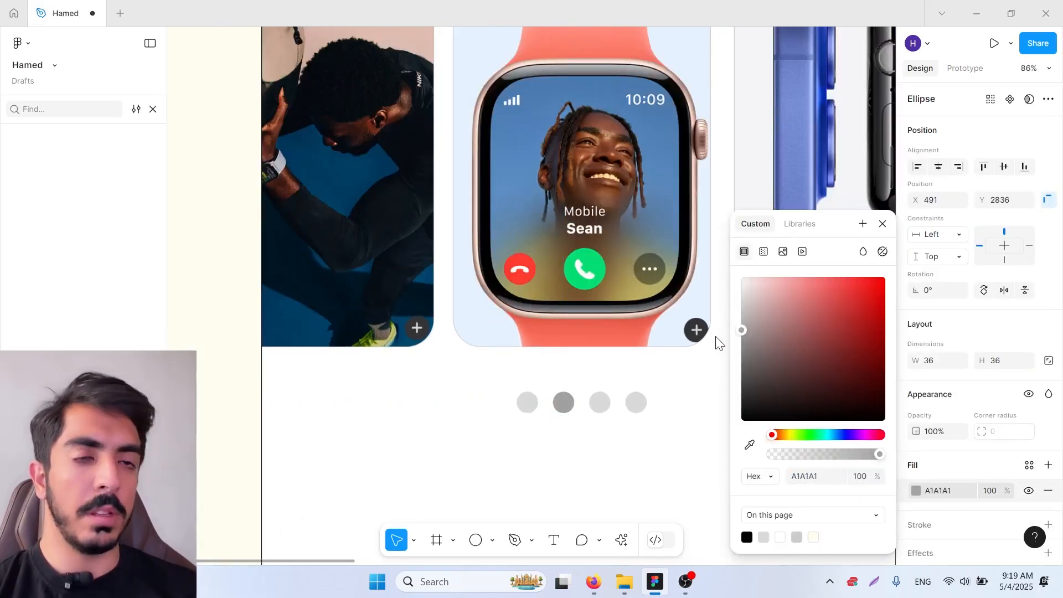
click(676, 436)
scroll(653, 456, down, 6)
drag(655, 460, 603, 398)
scroll(581, 379, up, 4)
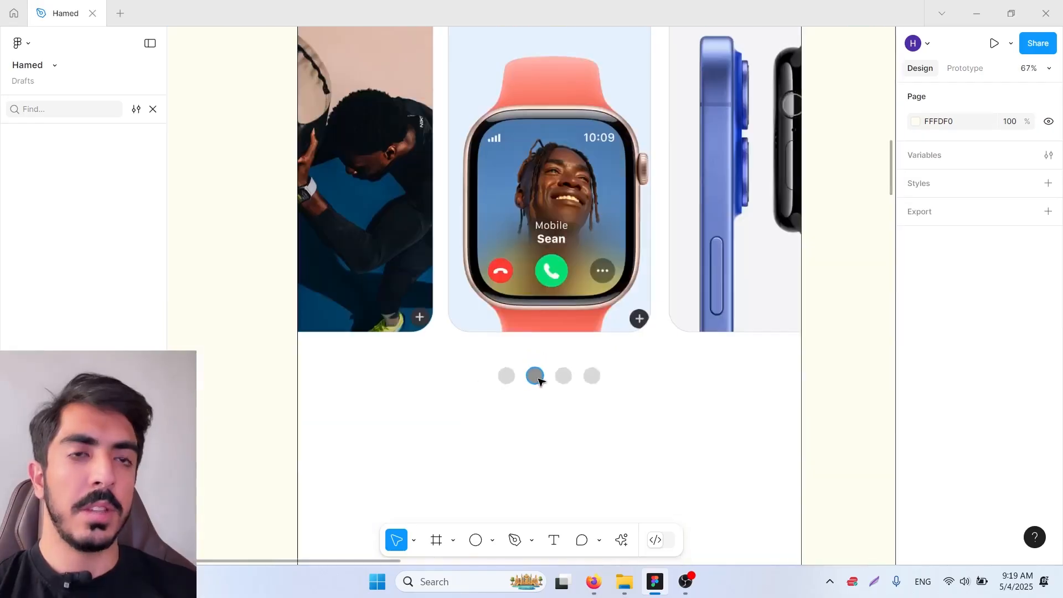
Scale the row of four dots down slightly about its centre beneath the cards
scroll(536, 382, down, 5)
scroll(545, 390, up, 2)
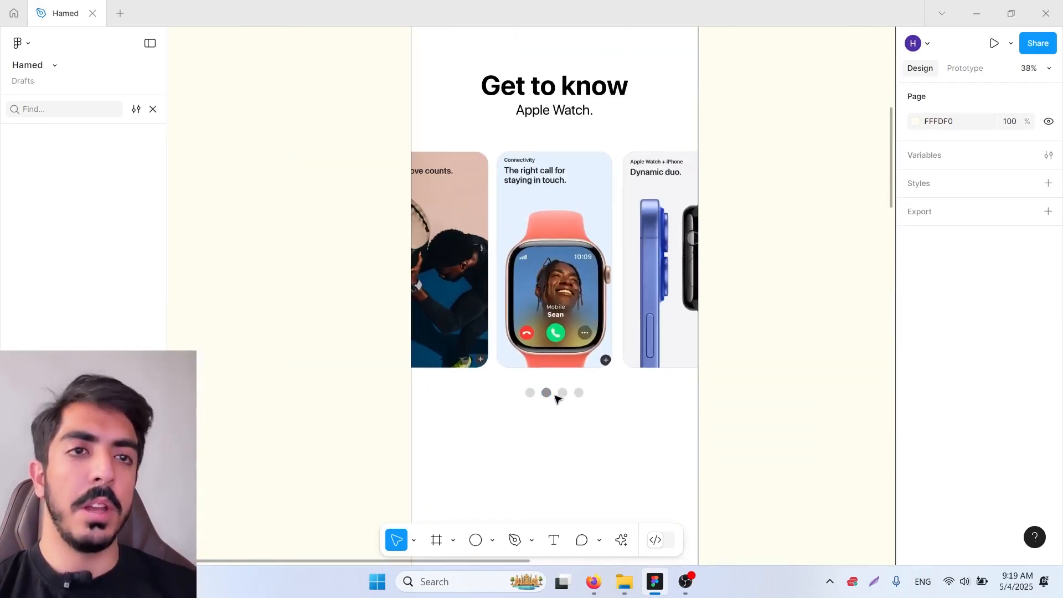
scroll(556, 398, up, 4)
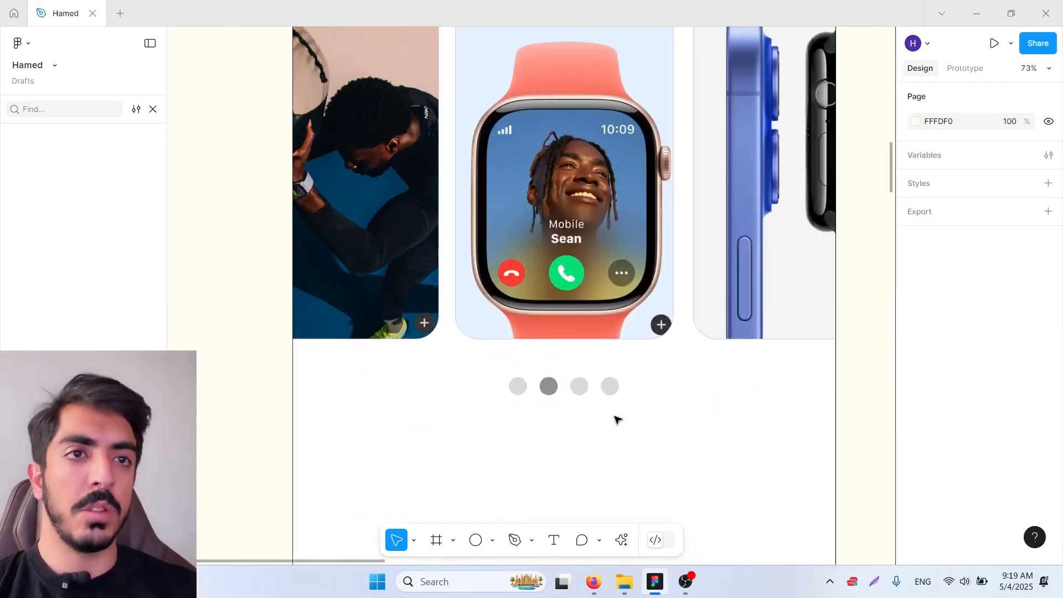
scroll(597, 370, down, 4)
scroll(597, 369, up, 2)
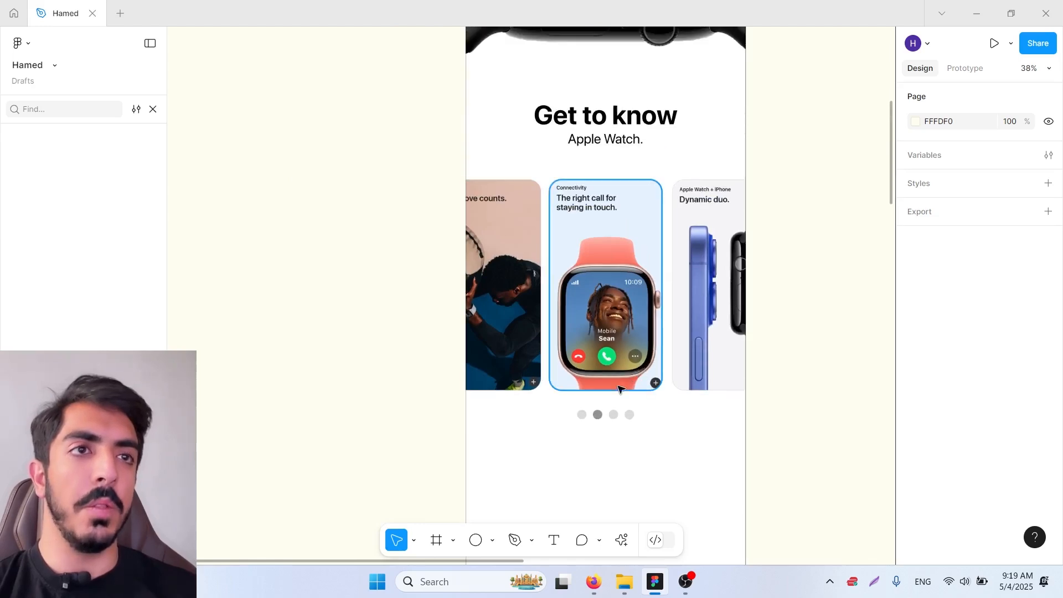
scroll(658, 471, up, 4)
drag(652, 470, 497, 427)
scroll(603, 434, up, 2)
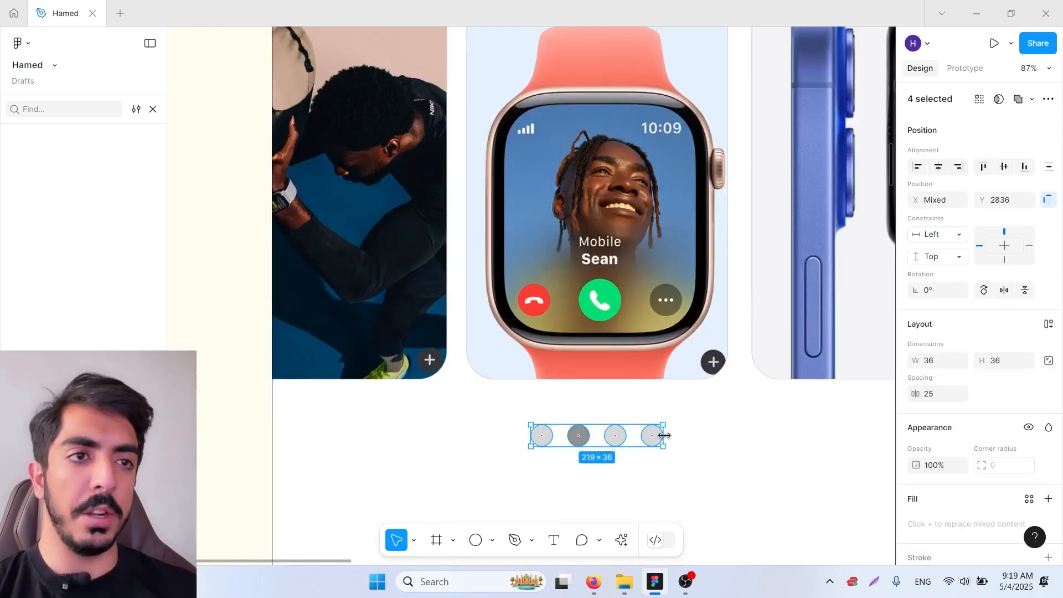
drag(663, 436, 605, 414)
click(689, 427)
Set the font size of the "Get to know" headline to 116
scroll(692, 431, down, 5)
scroll(605, 414, down, 3)
scroll(600, 247, up, 3)
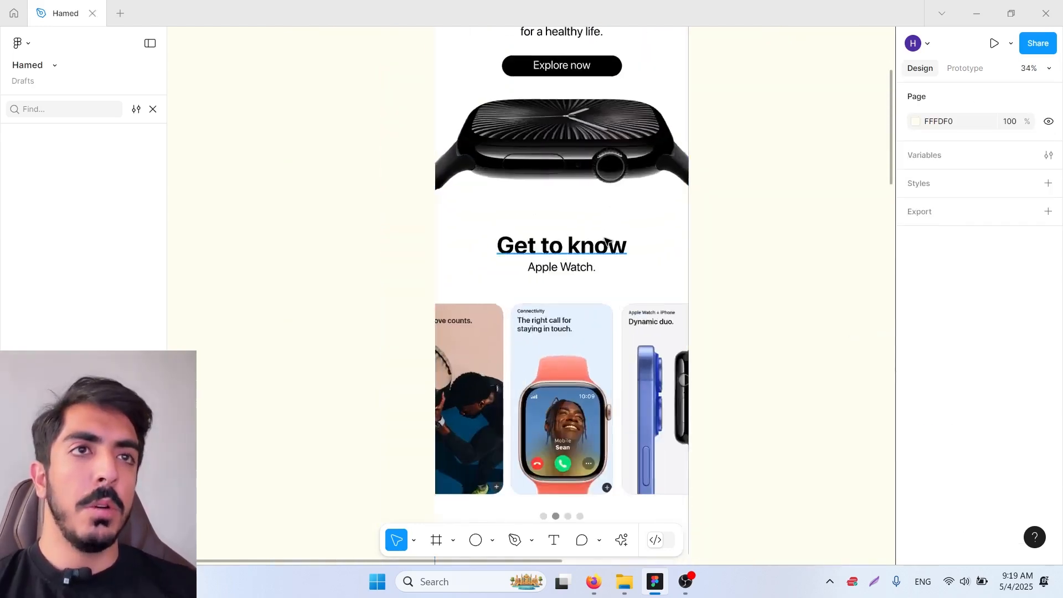
scroll(599, 247, down, 3)
drag(599, 247, 586, 319)
scroll(586, 319, up, 3)
click(587, 319)
scroll(1050, 443, down, 3)
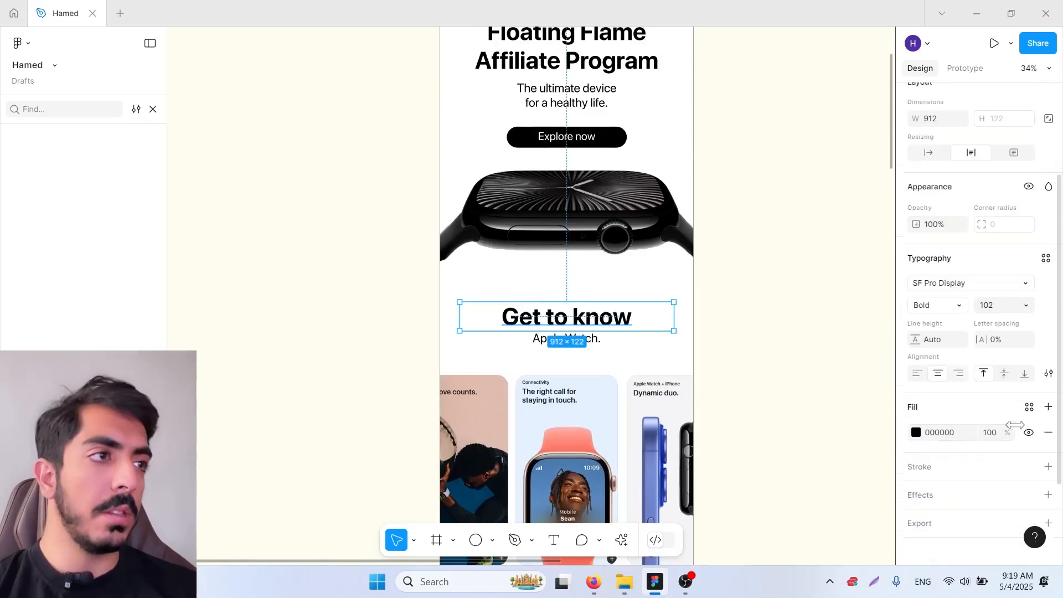
click(999, 299)
text(112)
key(Return)
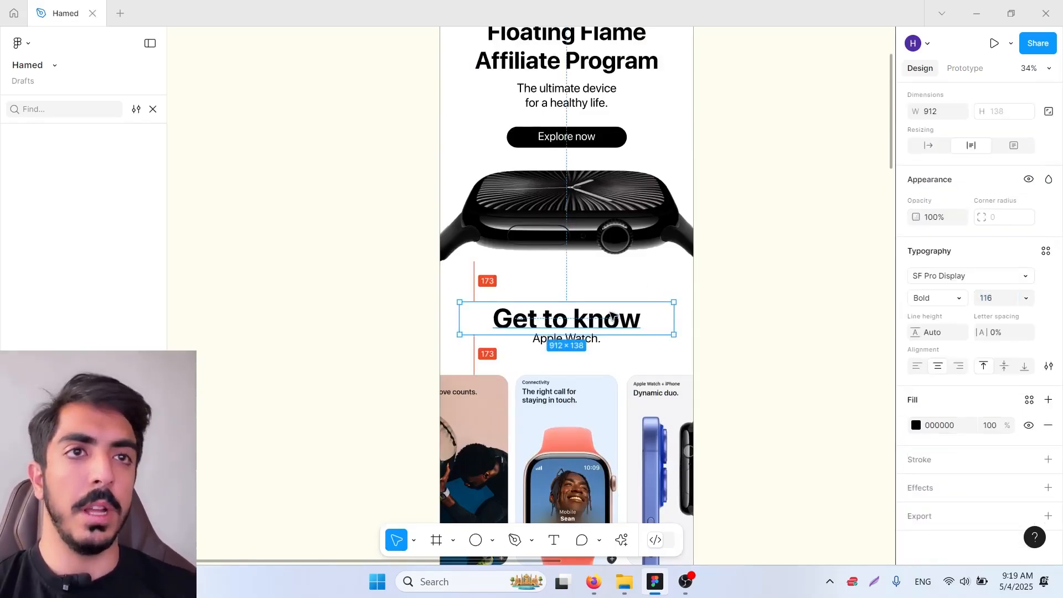
Move the "Get to know" headline, subheadline, three cards and dots up together, closer to the large watch image
drag(614, 316, 613, 312)
shift+click(589, 339)
scroll(703, 409, down, 3)
drag(716, 465, 491, 251)
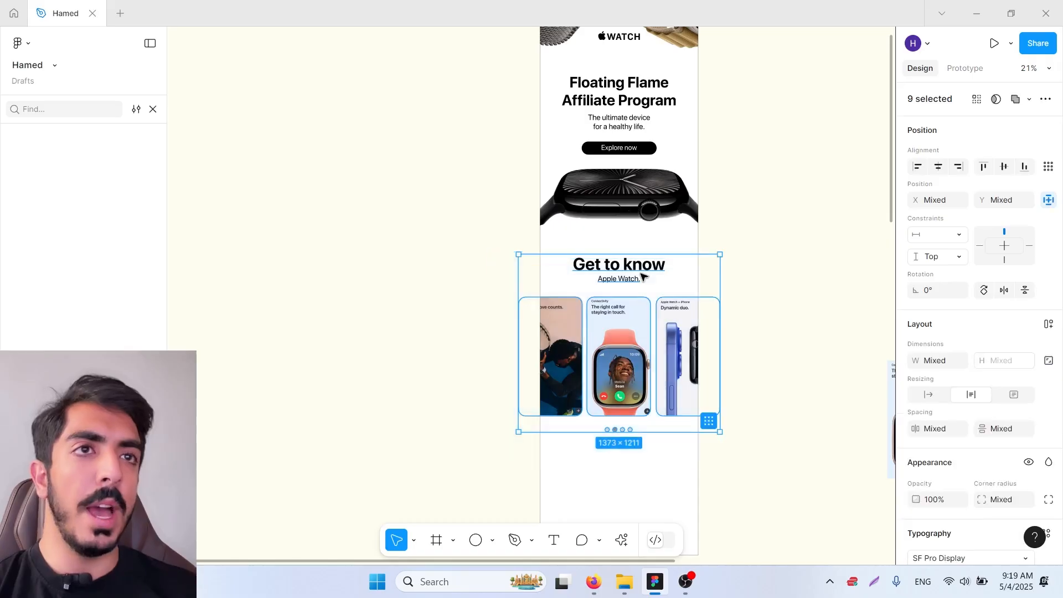
scroll(642, 276, up, 1)
drag(690, 367, 690, 352)
click(778, 306)
drag(637, 245, 626, 224)
scroll(626, 224, down, 1)
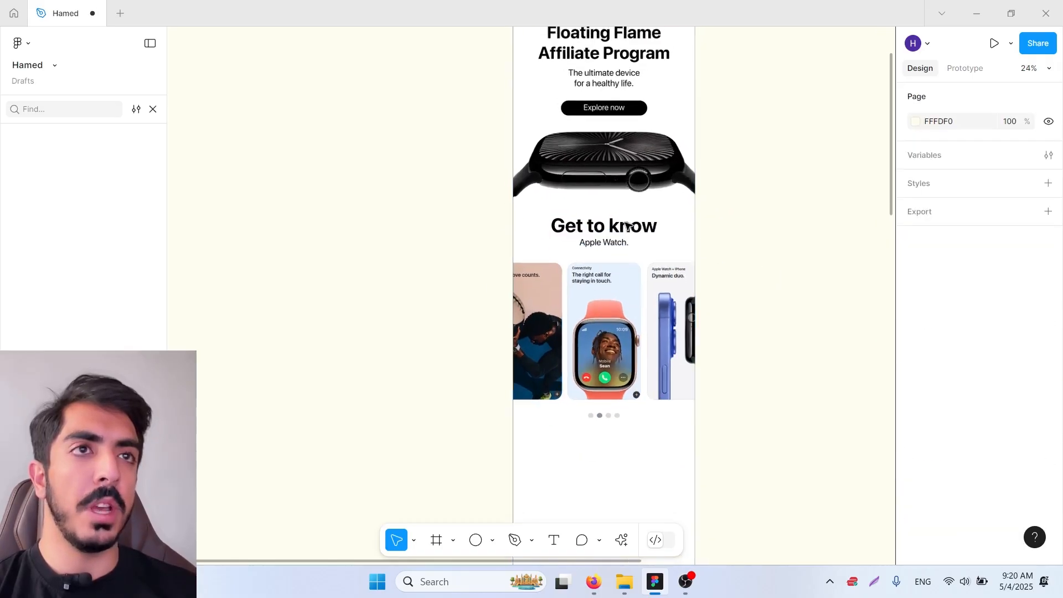
scroll(626, 225, up, 4)
drag(729, 224, 570, 271)
scroll(573, 269, down, 3)
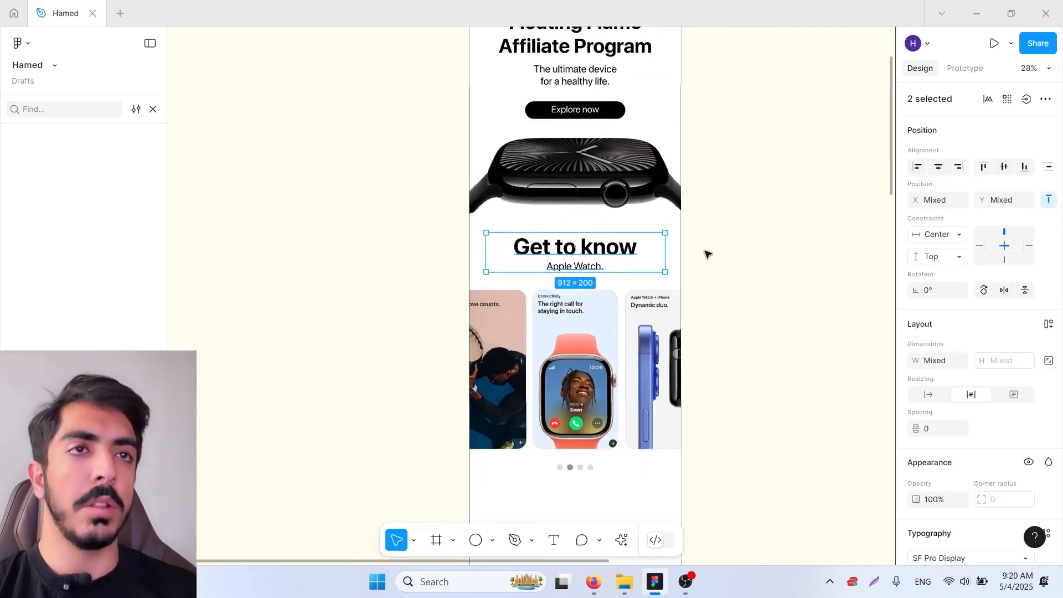
click(819, 254)
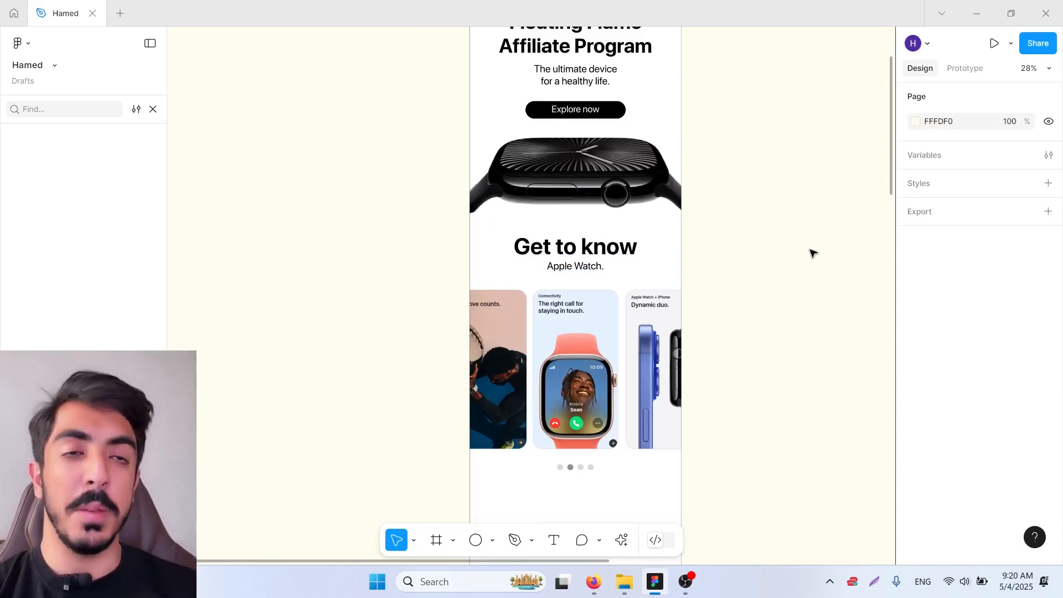
Delete the spare blue Connectivity card lying outside the email frame
scroll(740, 233, down, 3)
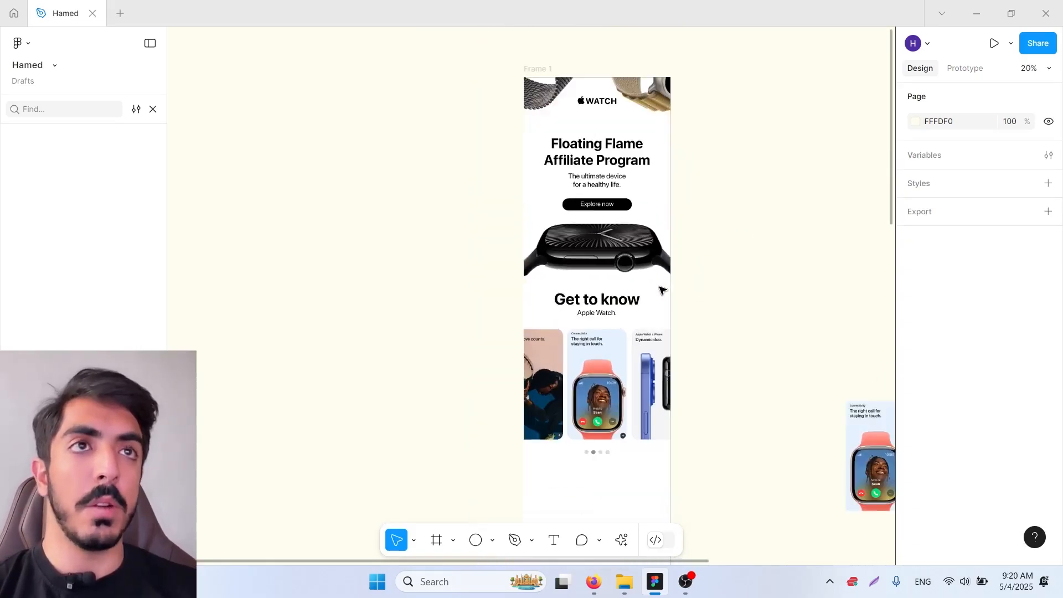
scroll(647, 220, up, 3)
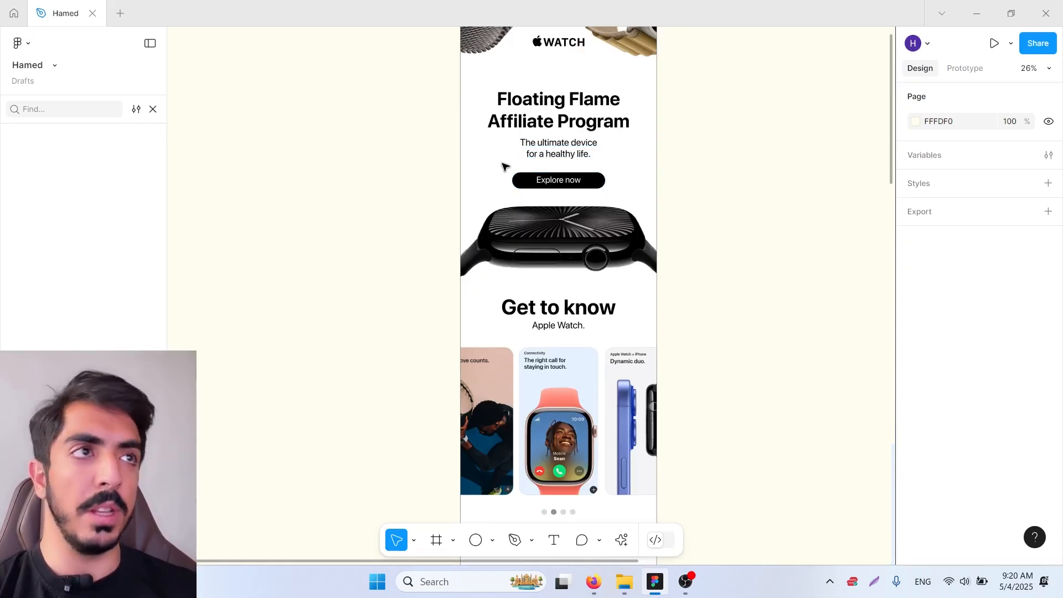
drag(764, 226, 712, 161)
drag(599, 172, 671, 252)
scroll(671, 252, down, 3)
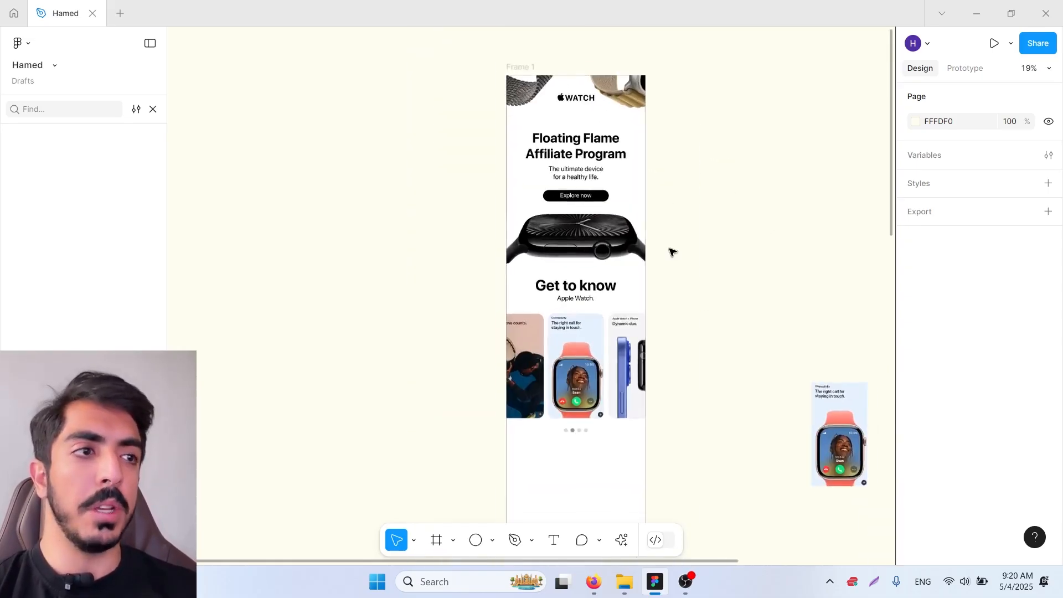
scroll(671, 252, down, 2)
scroll(711, 273, up, 1)
click(836, 351)
key(Delete)
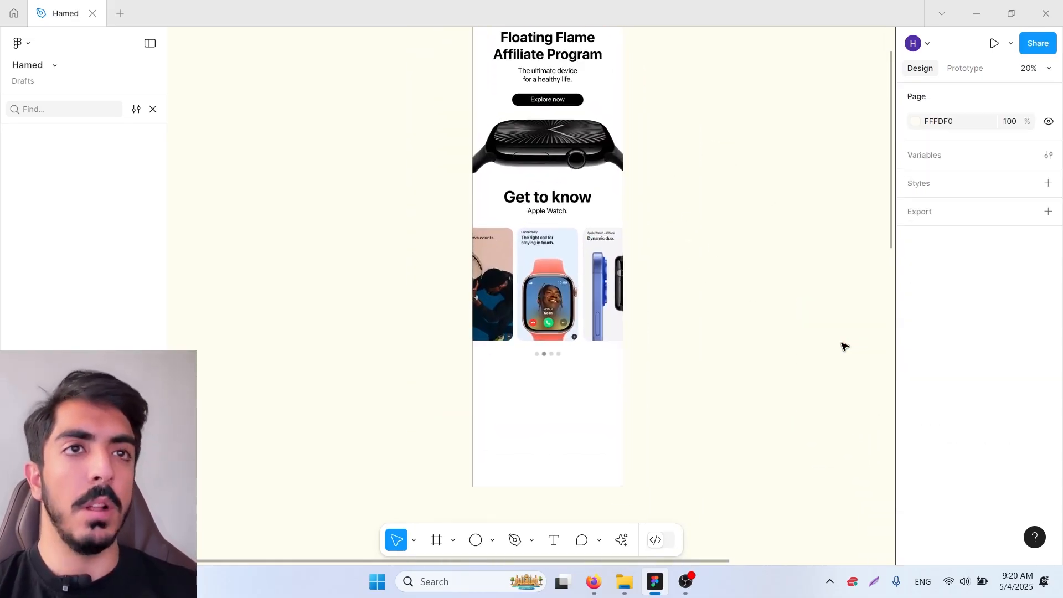
Extend the email frame downward to make room for a new section below the carousel dots
scroll(719, 194, down, 3)
click(614, 332)
drag(609, 335, 610, 434)
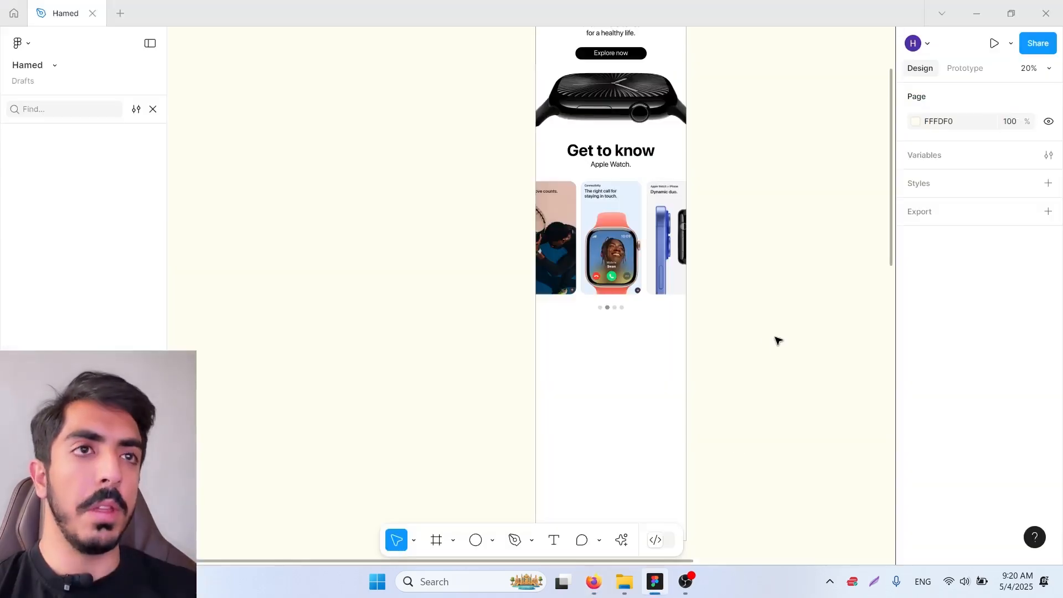
scroll(689, 276, down, 2)
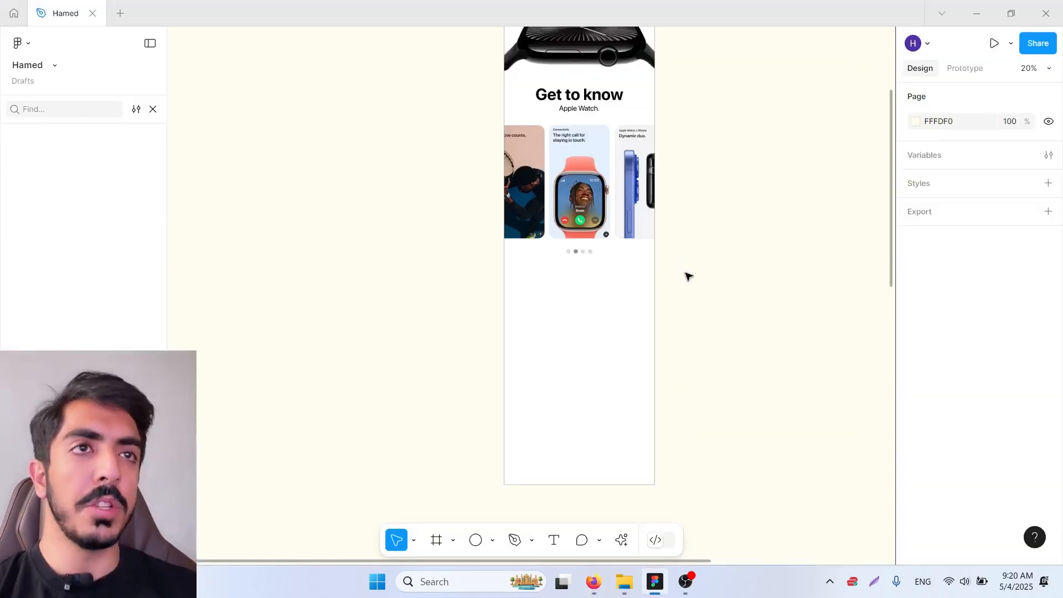
scroll(564, 289, up, 2)
scroll(654, 157, down, 2)
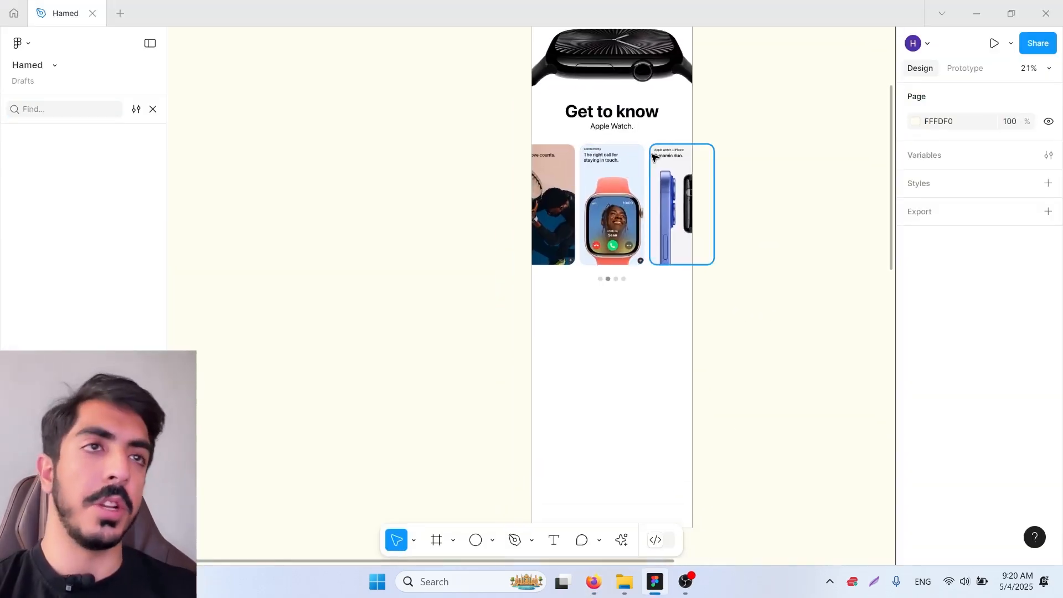
drag(647, 226, 581, 218)
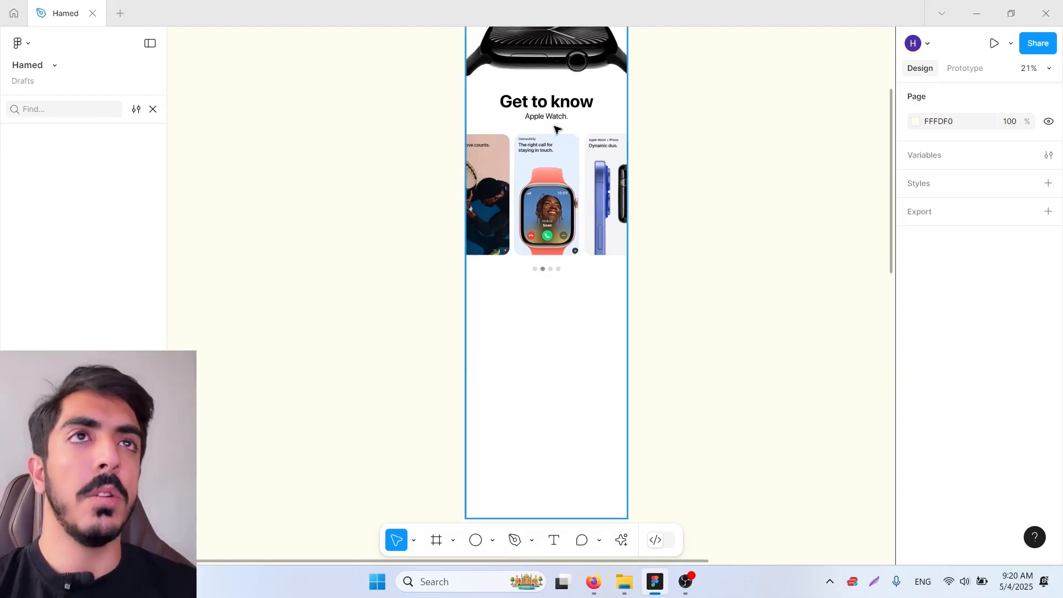
Duplicate the "Get to know" headline and "Apple Watch." subheadline into the empty area below the carousel dots
drag(552, 120, 589, 412)
scroll(576, 148, up, 2)
click(574, 145)
shift+click(565, 163)
drag(623, 424, 701, 216)
scroll(724, 232, down, 2)
drag(771, 258, 738, 290)
click(684, 246)
scroll(738, 214, down, 1)
drag(684, 246, 586, 244)
scroll(589, 260, up, 2)
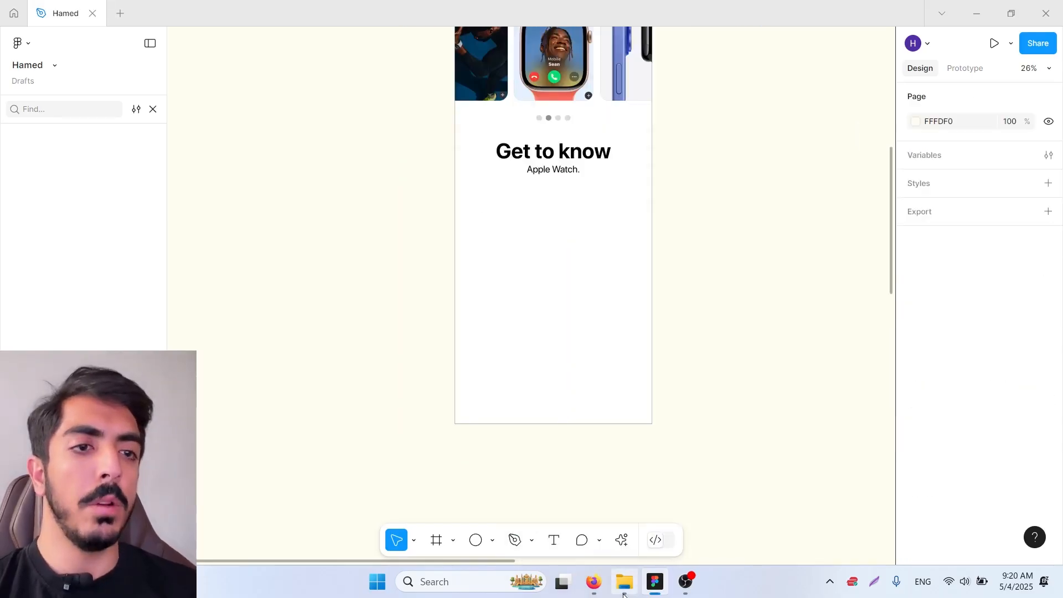
Switch to File Explorer and open the Section 03 image folder beside the email frame
click(623, 581)
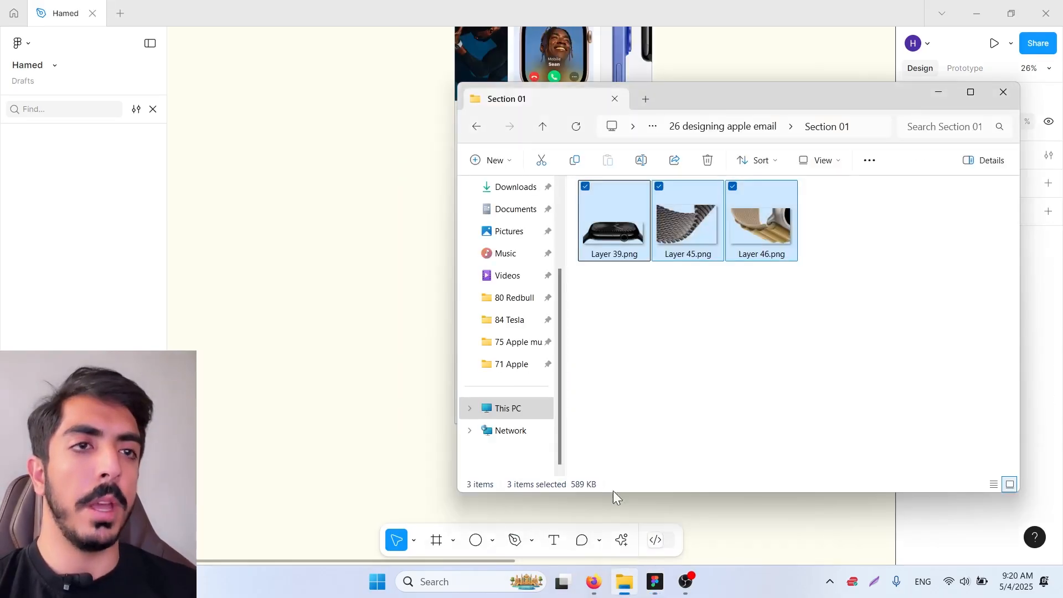
key(alt+Left)
double_click(642, 254)
drag(692, 93, 872, 86)
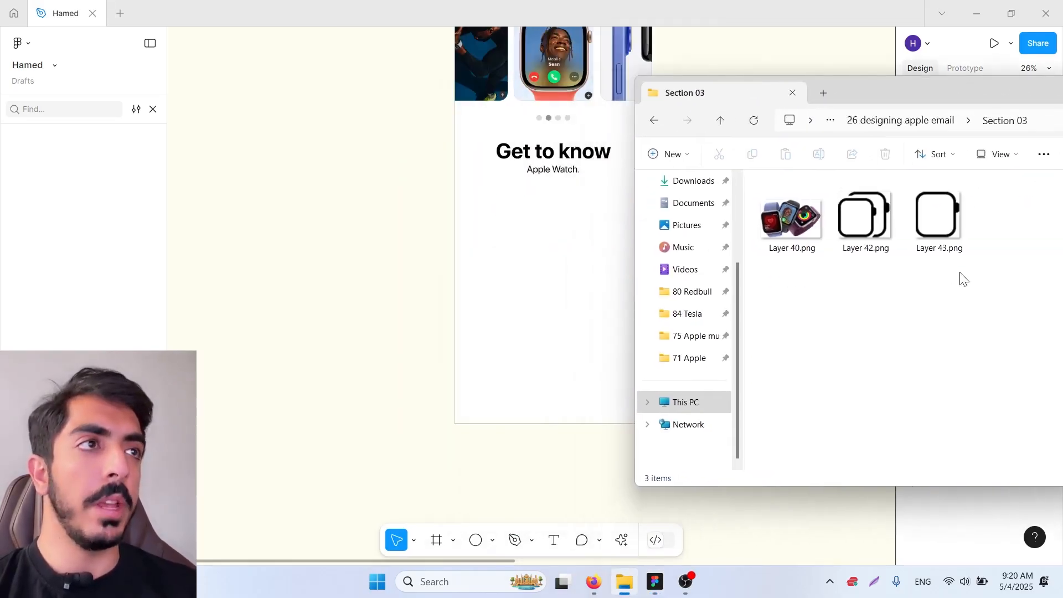
Import Layer 42.png and Layer 43.png into the email frame beneath the duplicated subheadline
drag(960, 277, 876, 235)
click(598, 587)
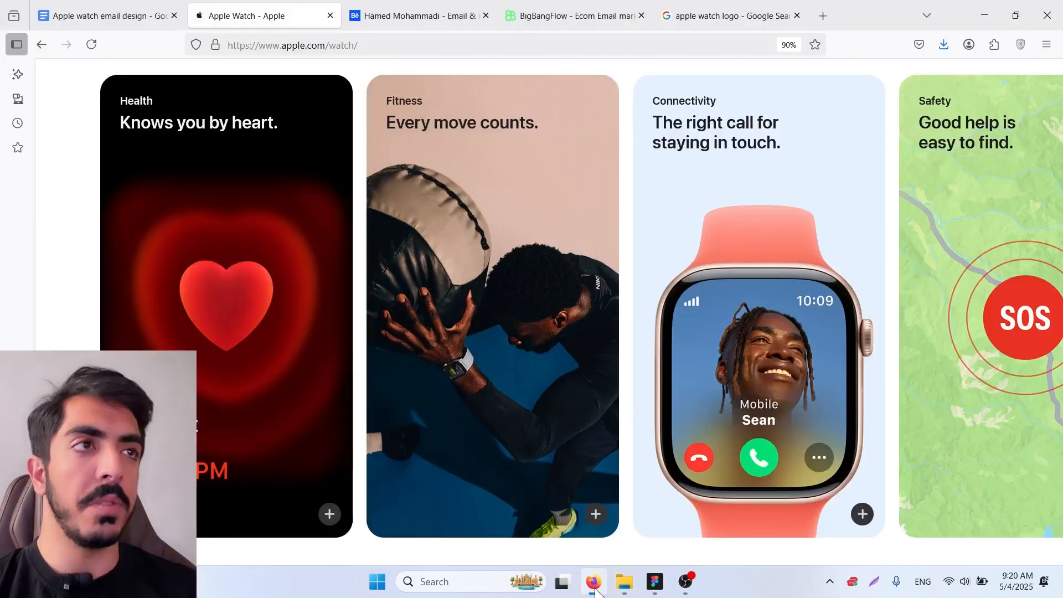
click(597, 587)
click(598, 586)
drag(865, 215, 558, 240)
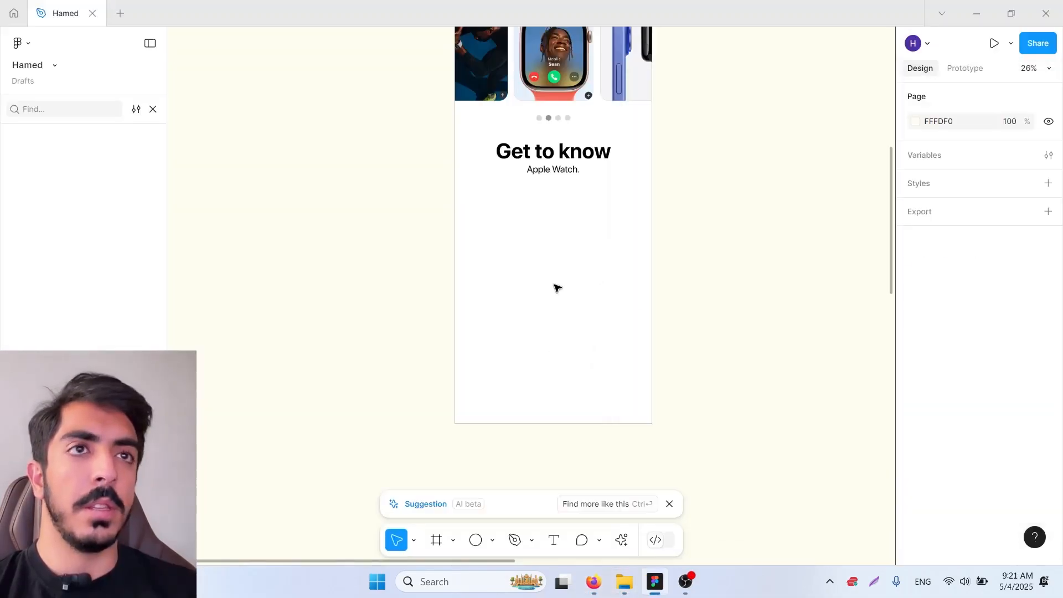
scroll(587, 240, up, 5)
drag(564, 279, 655, 378)
click(787, 333)
drag(790, 336, 748, 362)
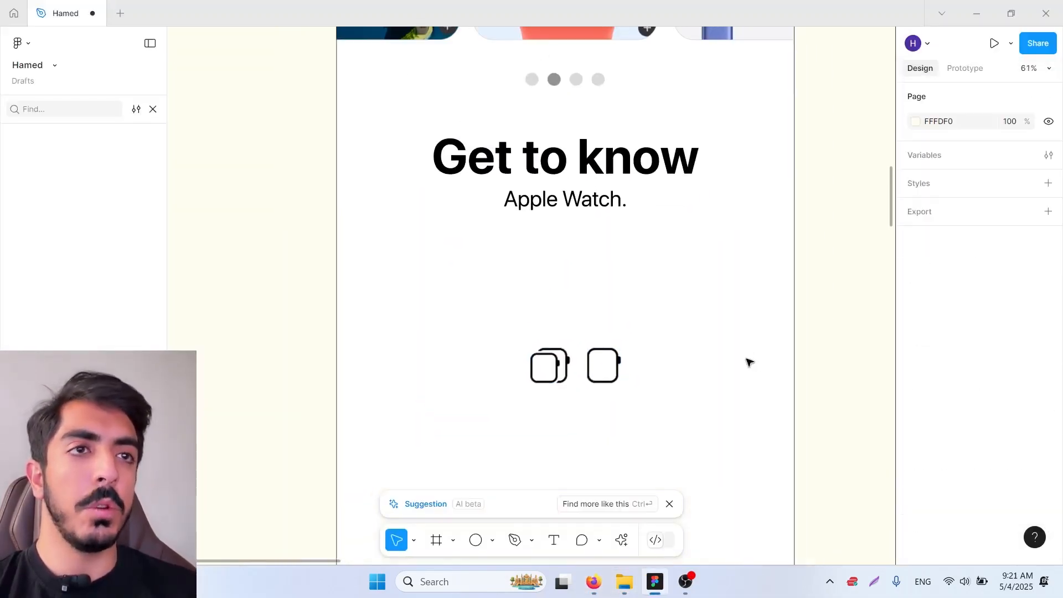
click(669, 504)
Scale the two watch outline icons up together to 274 × 106
drag(595, 432, 641, 387)
scroll(647, 324, up, 1)
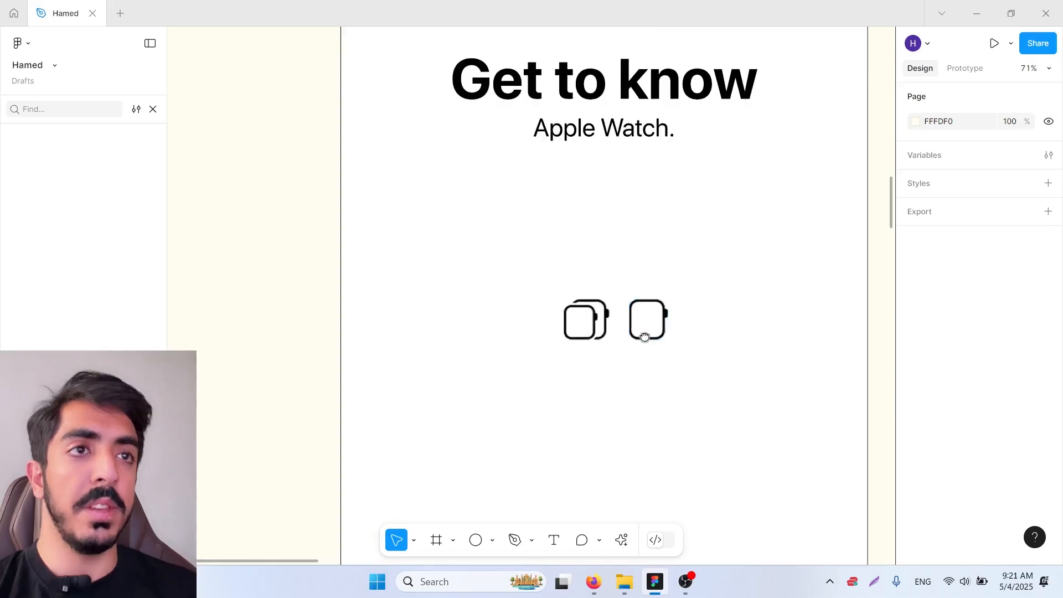
drag(644, 337, 666, 369)
drag(737, 333, 527, 423)
drag(690, 349, 721, 340)
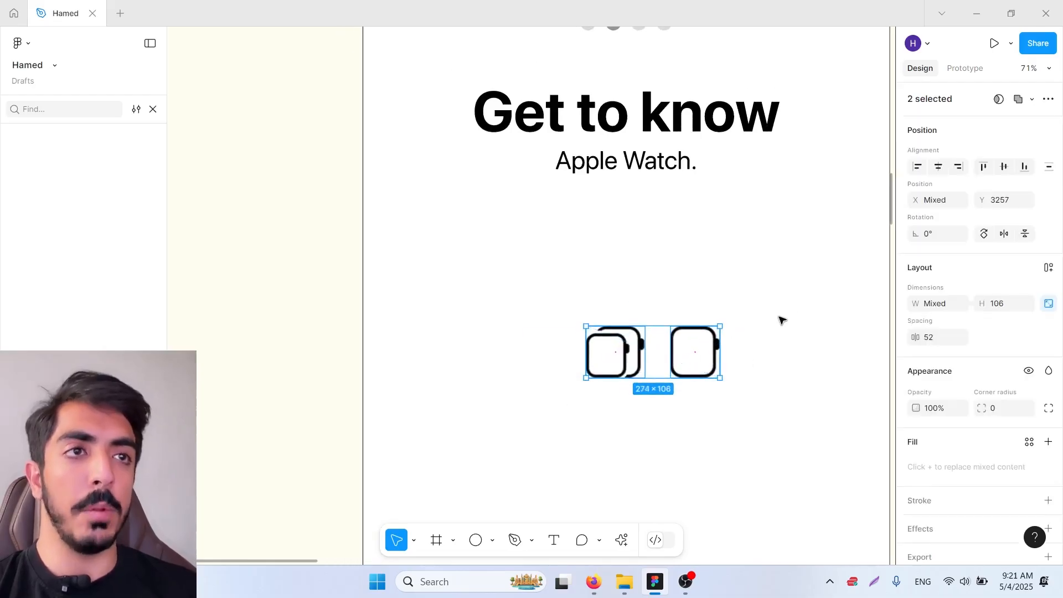
click(780, 318)
Duplicate the double-watch icon to form a row of three evenly spaced icons with 82 spacing
drag(780, 317, 712, 371)
scroll(713, 305, down, 2)
drag(601, 407, 577, 399)
drag(681, 440, 482, 393)
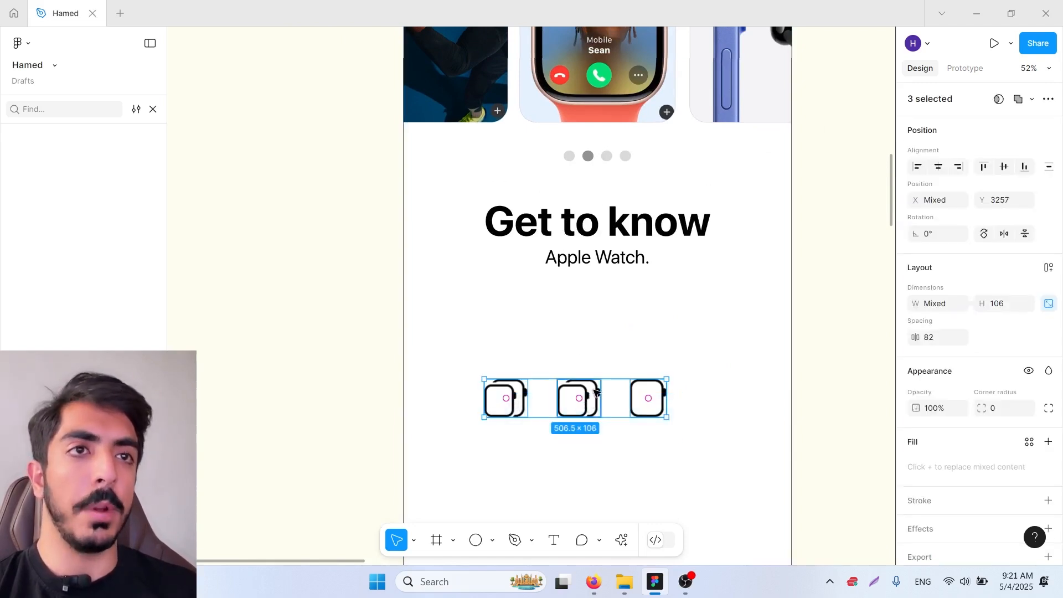
Move the three watch icons down to Y 3488 and widen their spacing to 143
drag(588, 407, 610, 368)
drag(648, 384, 736, 335)
click(686, 332)
drag(616, 330, 636, 332)
shift+click(540, 332)
shift+click(726, 332)
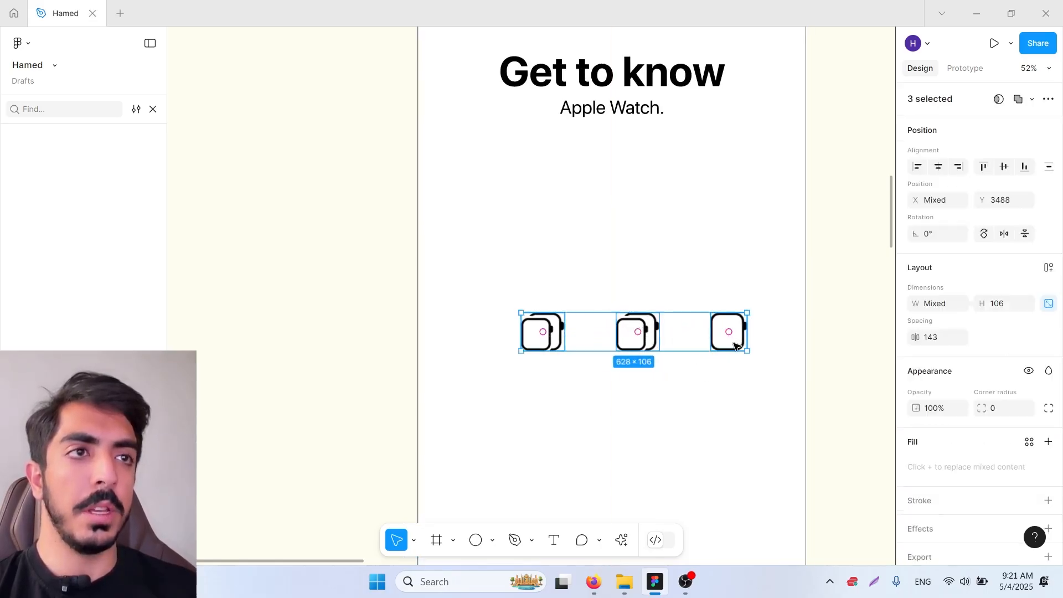
Move the single-watch icon to the start of the row, keeping 143 spacing, and centre the row in the frame
drag(732, 343, 687, 349)
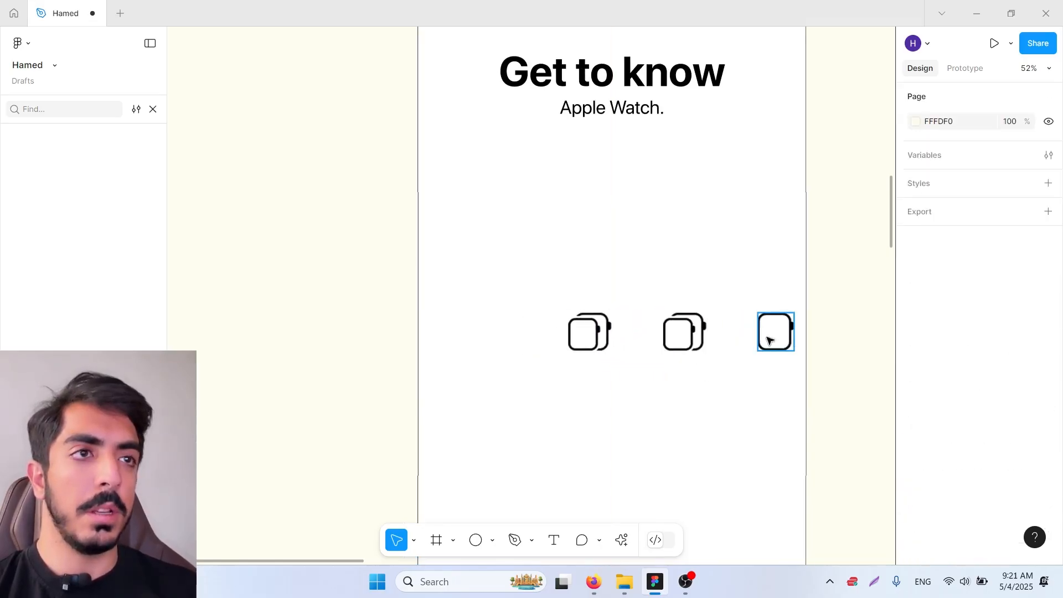
drag(777, 334, 490, 328)
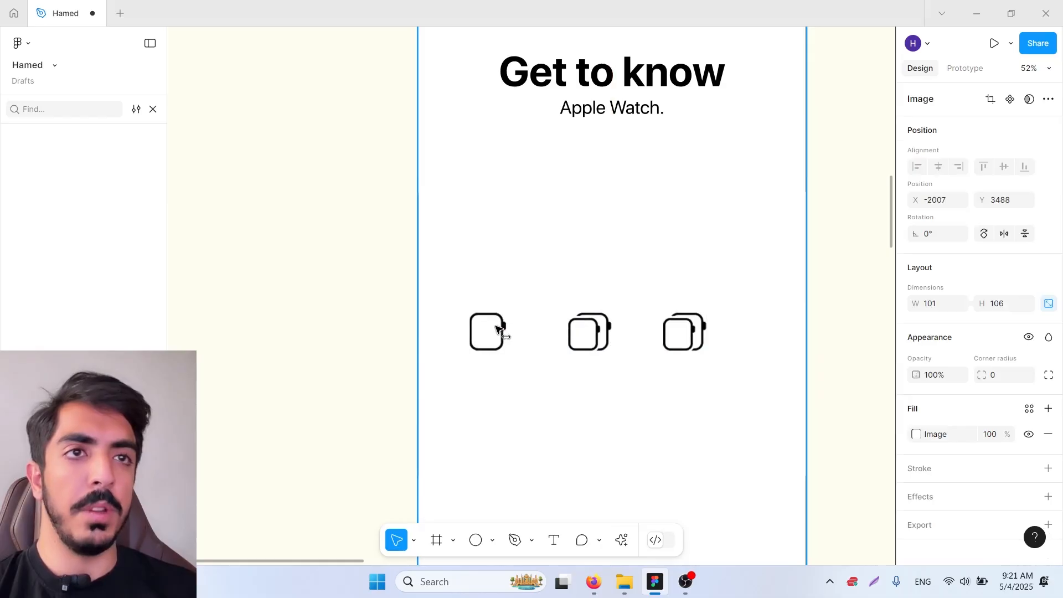
shift+click(587, 332)
shift+click(683, 335)
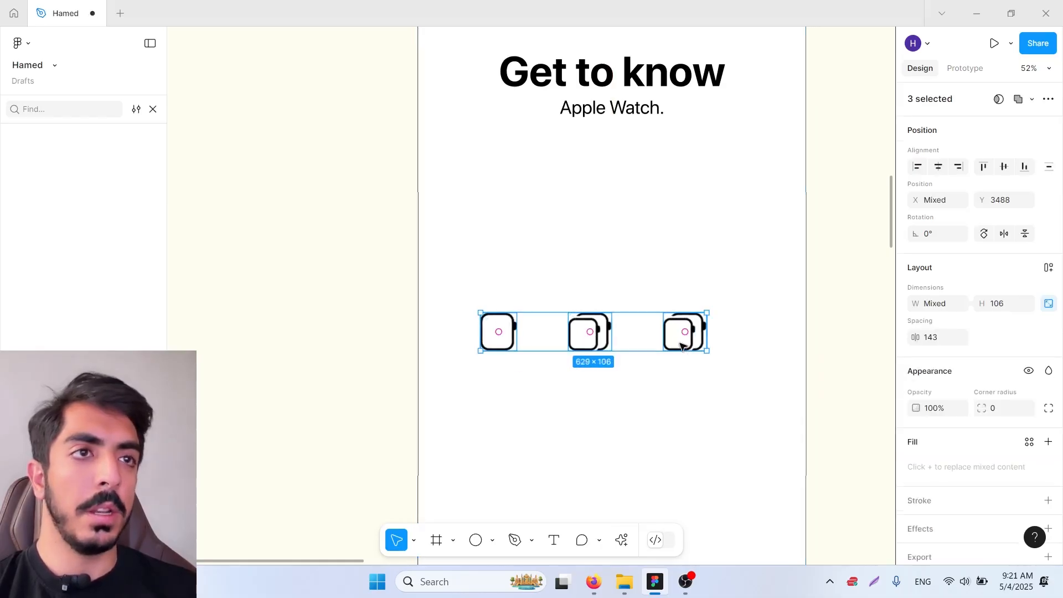
drag(679, 345, 697, 354)
scroll(697, 353, down, 4)
click(800, 337)
scroll(641, 355, up, 3)
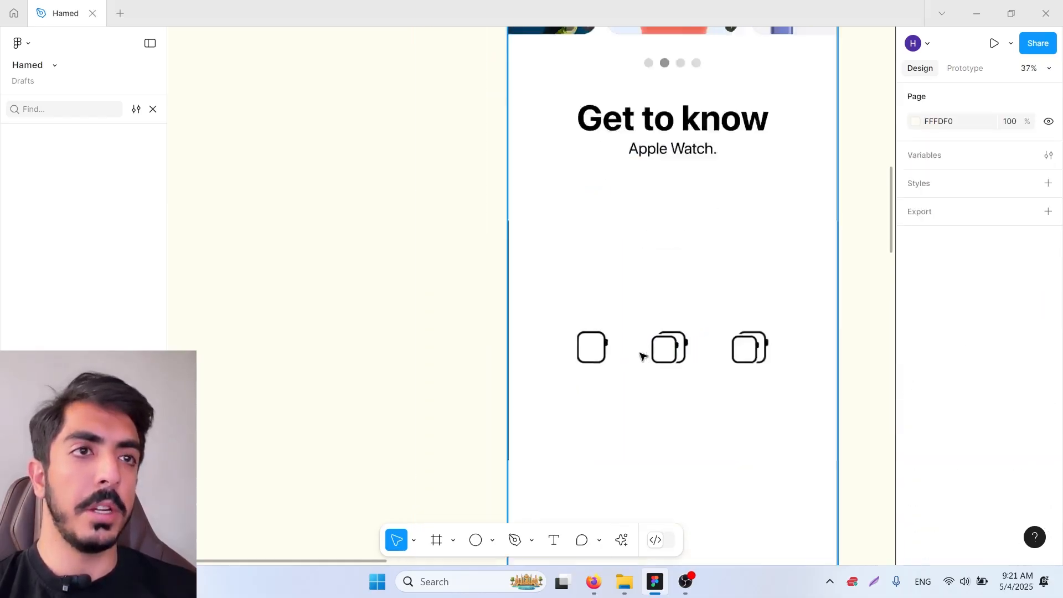
Duplicate the lower "Apple Watch." subheadline as a caption centred beneath the single-watch icon
scroll(631, 332, down, 2)
click(600, 112)
drag(600, 127, 554, 293)
scroll(553, 287, up, 5)
Reduce the caption's font size to 34
scroll(1019, 459, down, 5)
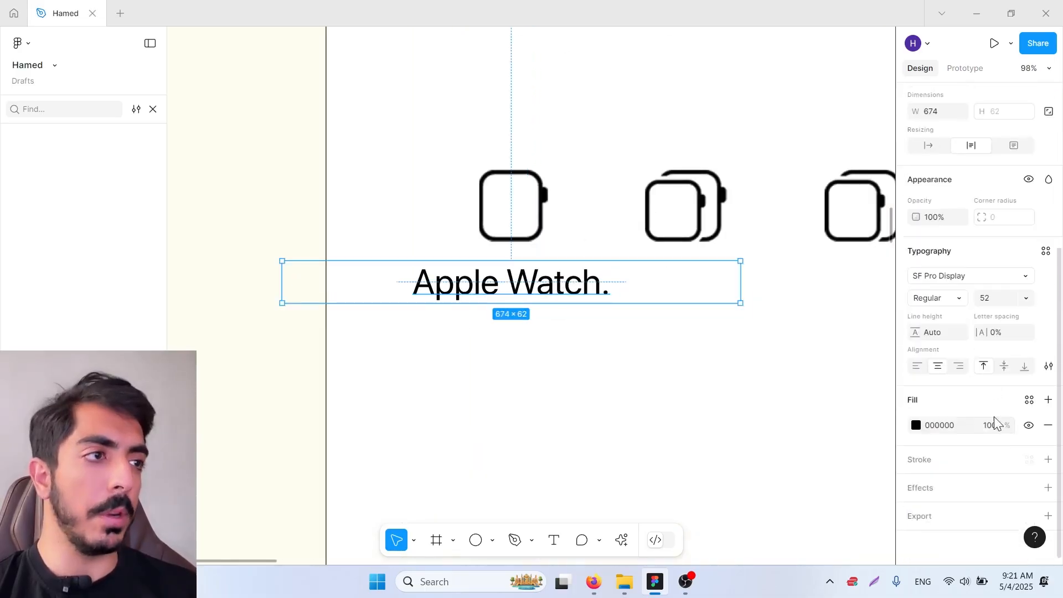
key(Down)
key(Down)
key(Down)
key(Down)
key(Down)
key(Down)
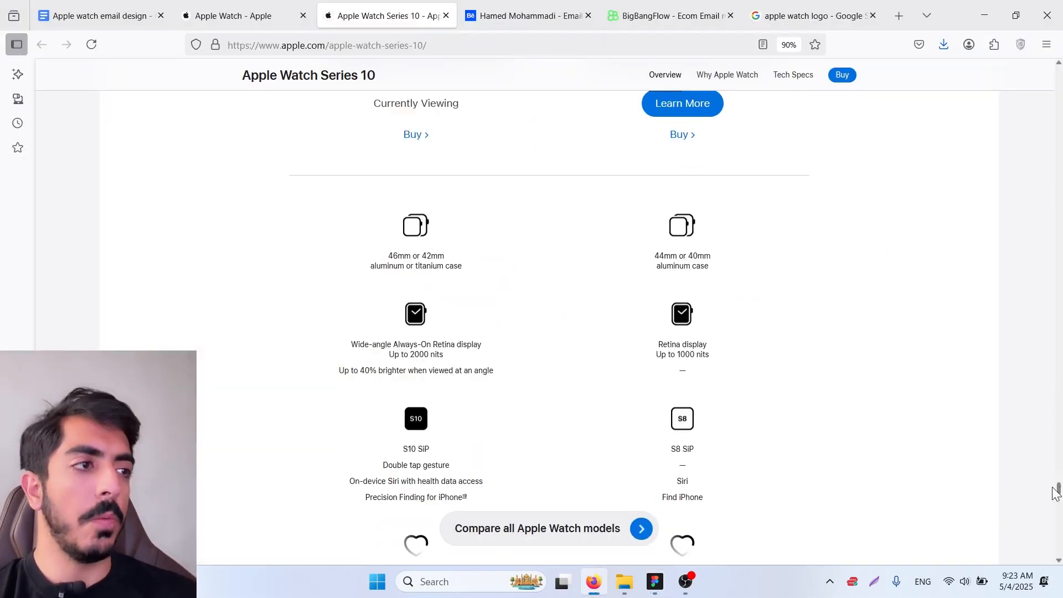
Copy the case text "46mm or 42mm aluminum" from the comparison section of the Apple Watch Series 10 page
scroll(914, 429, up, 3)
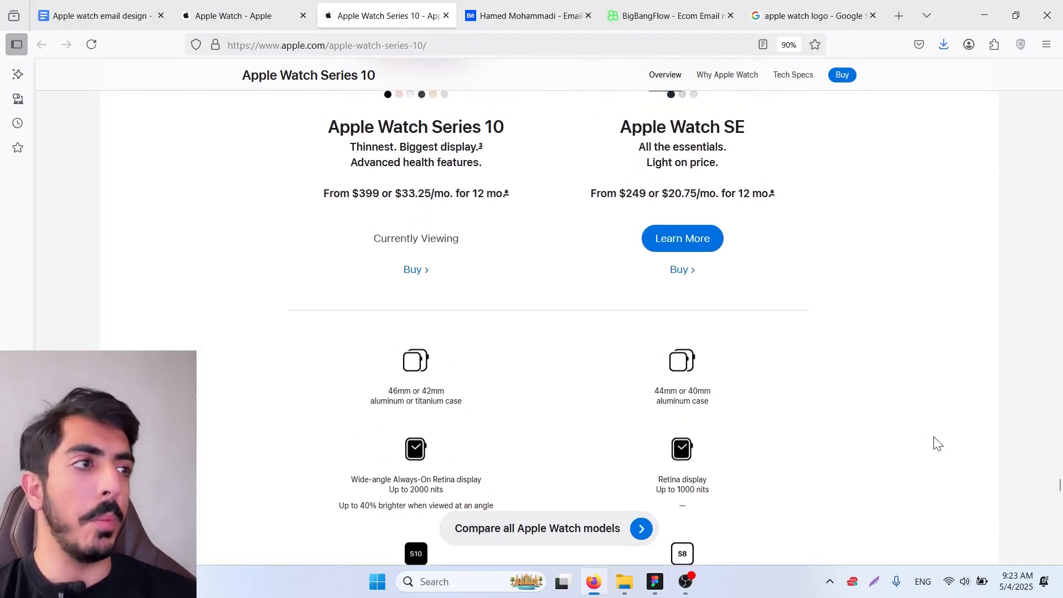
drag(1061, 487, 1061, 490)
scroll(823, 388, up, 1)
middle_click(823, 389)
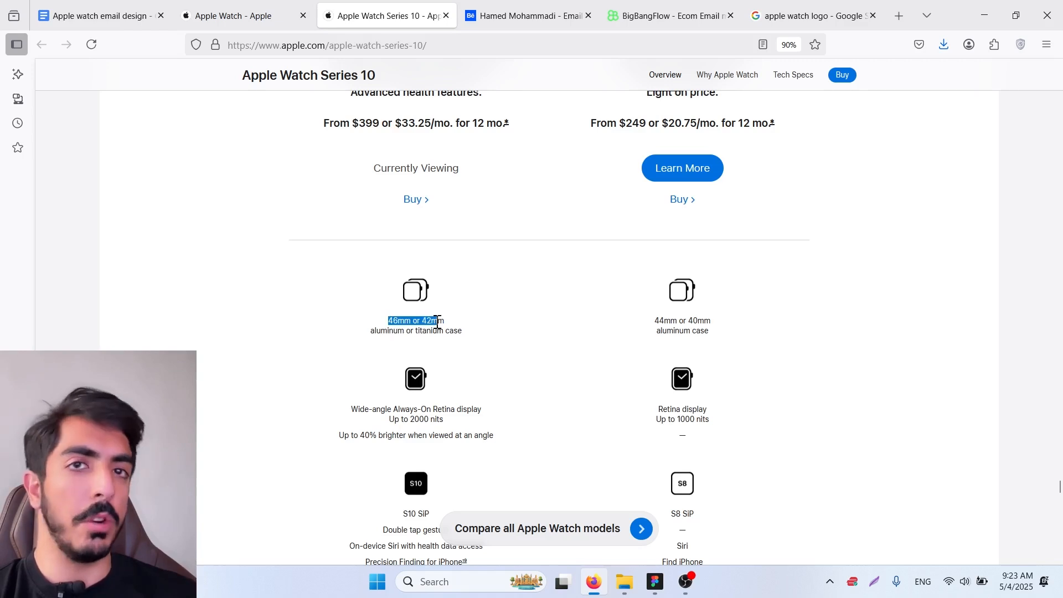
right_click(403, 334)
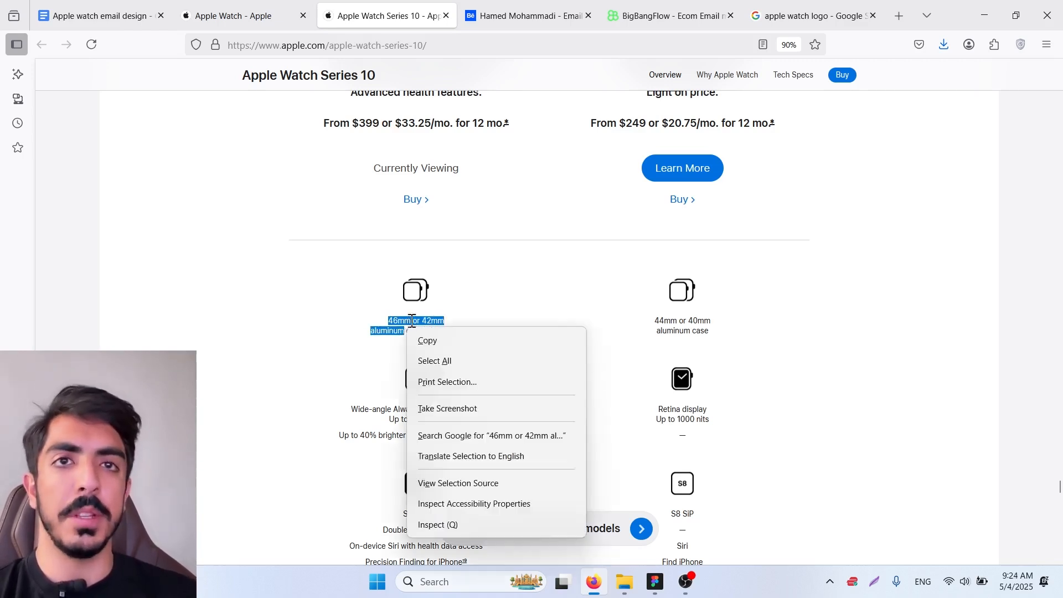
click(426, 336)
Switch back to Figma and replace the caption's text with the copied "46mm or 42mm aluminum"
key(alt+Tab)
right_click(548, 307)
click(579, 334)
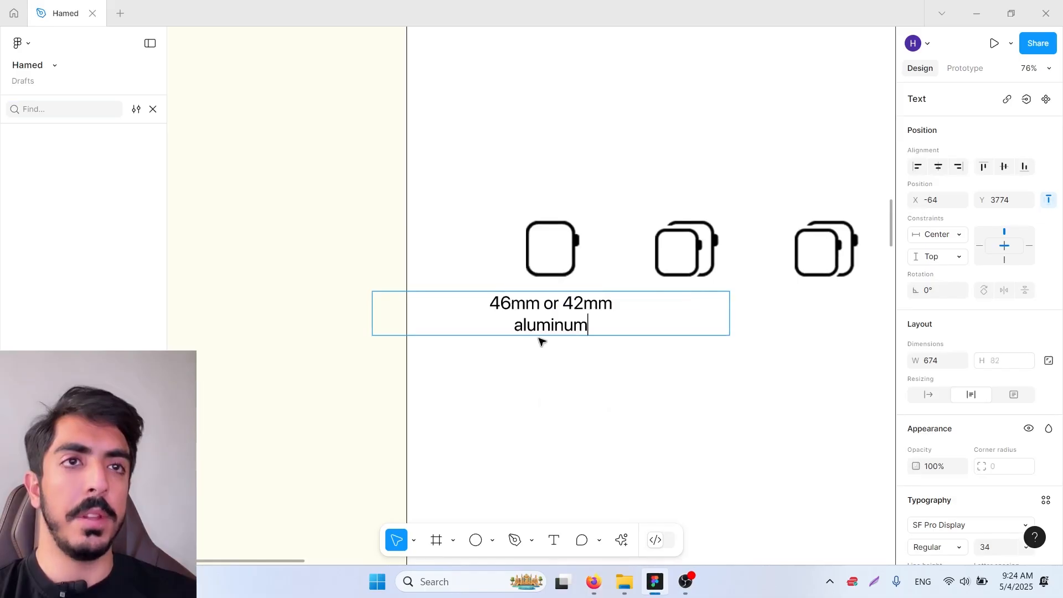
key(Escape)
Centre the caption horizontally in the frame beneath the middle icon and set its font size to 28
key(alt+h)
scroll(1006, 431, down, 4)
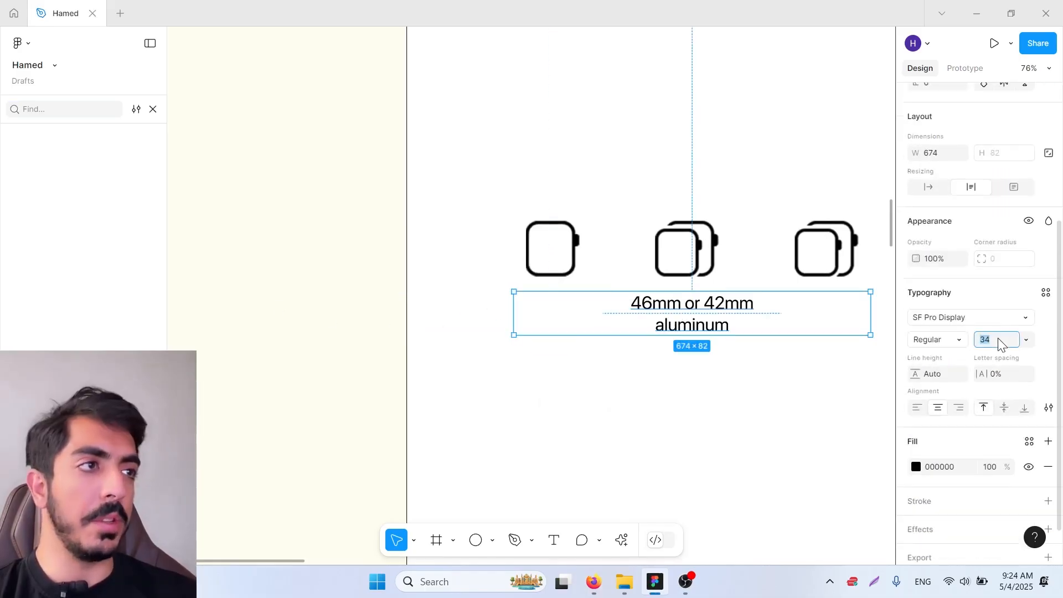
key(Down)
key(Down)
key(Down)
Narrow the caption's text box to 224 wide at Y 3775 and place a copy centred beneath the third icon
mouse_move(723, 302)
mouse_down()
mouse_move(712, 303)
mouse_move(725, 305)
mouse_up()
drag(727, 327, 633, 340)
drag(773, 319, 731, 319)
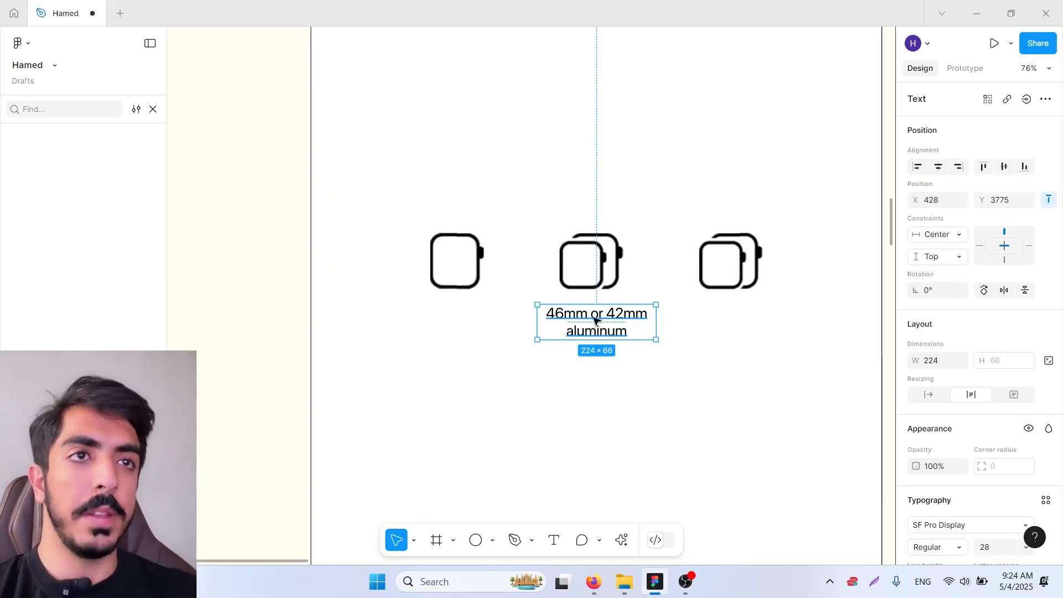
drag(594, 320, 745, 320)
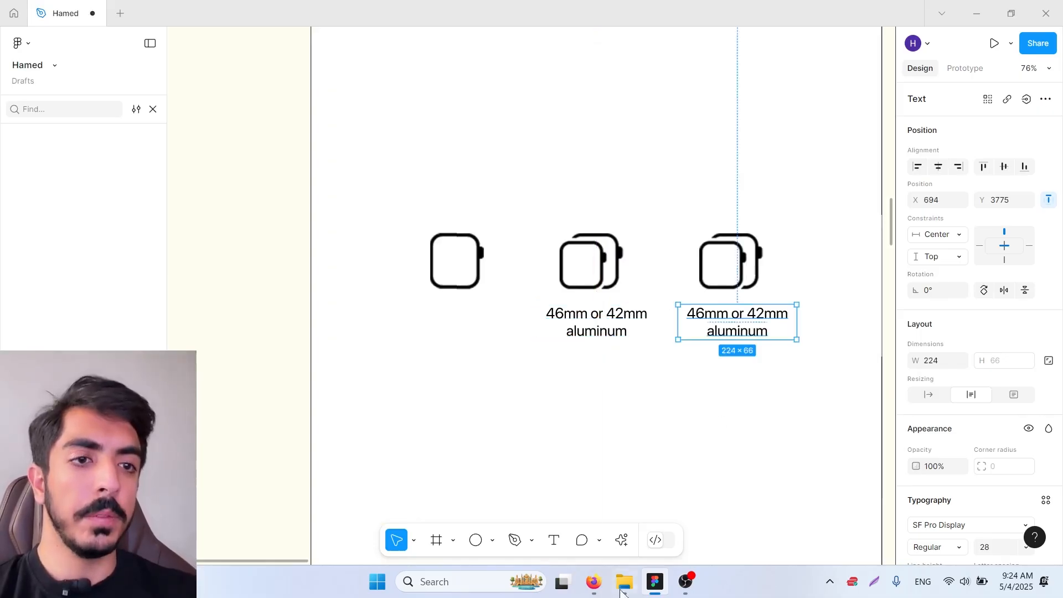
Copy "44mm or 40mm aluminum case" from the Apple Watch Series 10 page and replace the third icon's caption in Figma with it
key(alt+Tab)
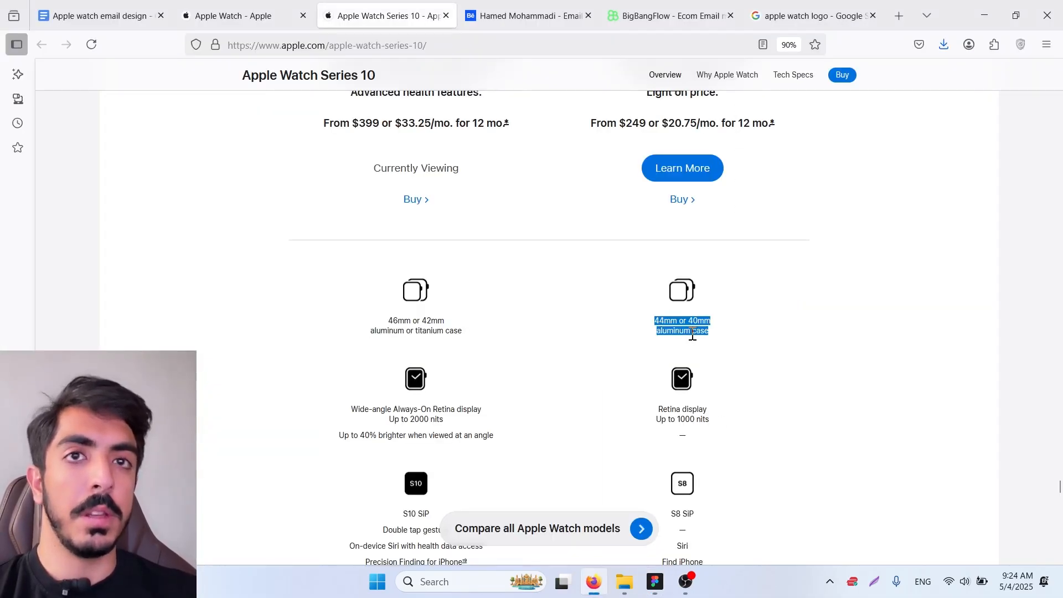
right_click(692, 336)
click(710, 347)
key(alt+Tab)
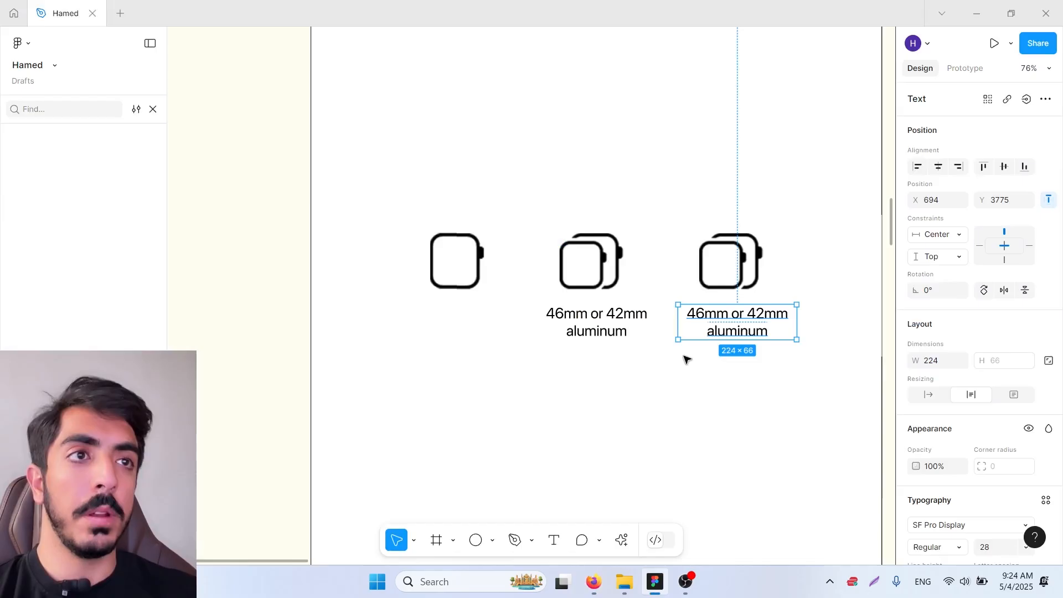
double_click(747, 323)
key(ctrl+v)
scroll(649, 364, down, 3)
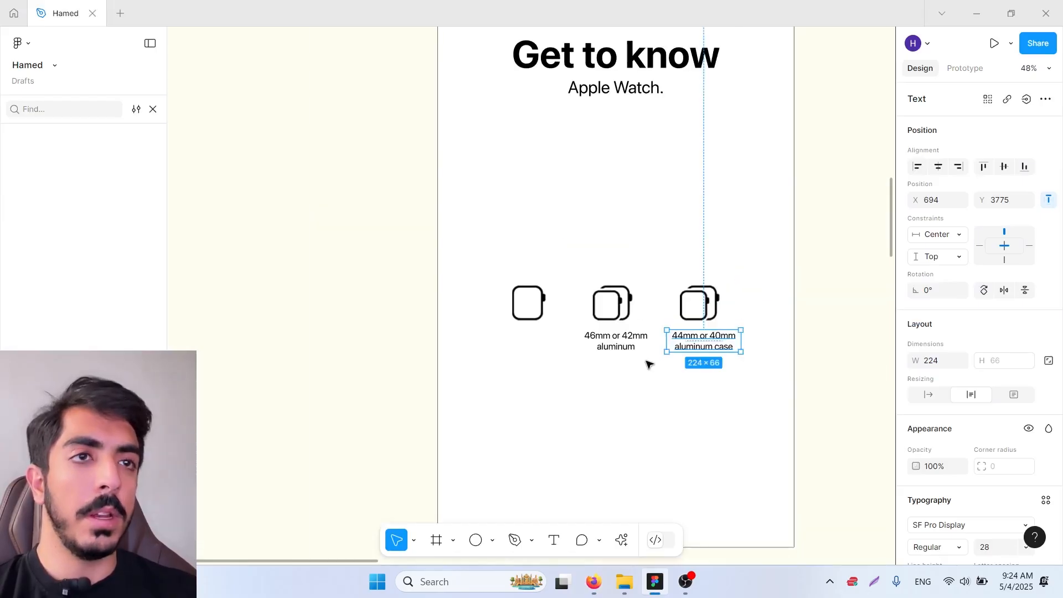
Place a copy of the "46mm or 42mm aluminum" caption at X 168, Y 3775, centred beneath the first watch icon
click(508, 300)
click(535, 315)
drag(698, 309, 722, 287)
scroll(714, 293, up, 1)
scroll(560, 287, up, 1)
drag(564, 322, 592, 294)
scroll(535, 303, up, 1)
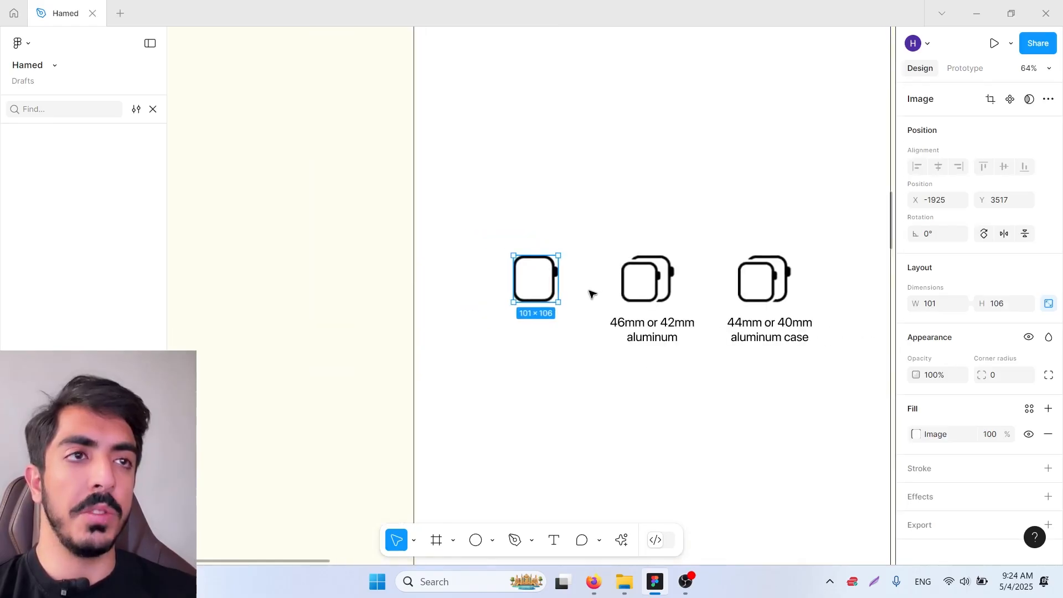
click(658, 352)
drag(662, 352, 583, 414)
click(662, 414)
Replace the first icon's caption text with "49mm titanium" on two lines
scroll(532, 410, up, 4)
double_click(567, 411)
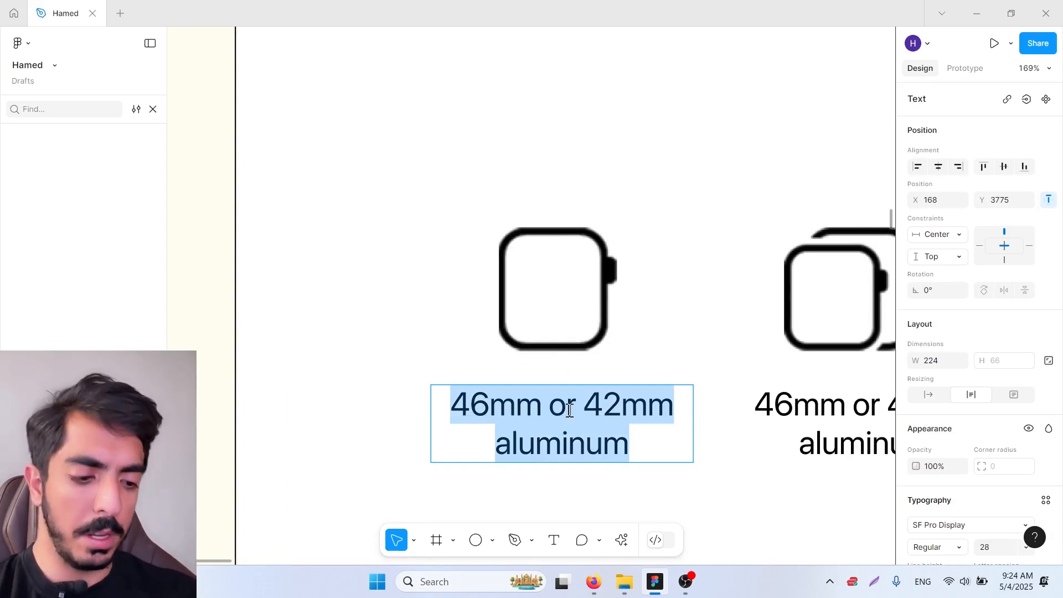
text(49mm)
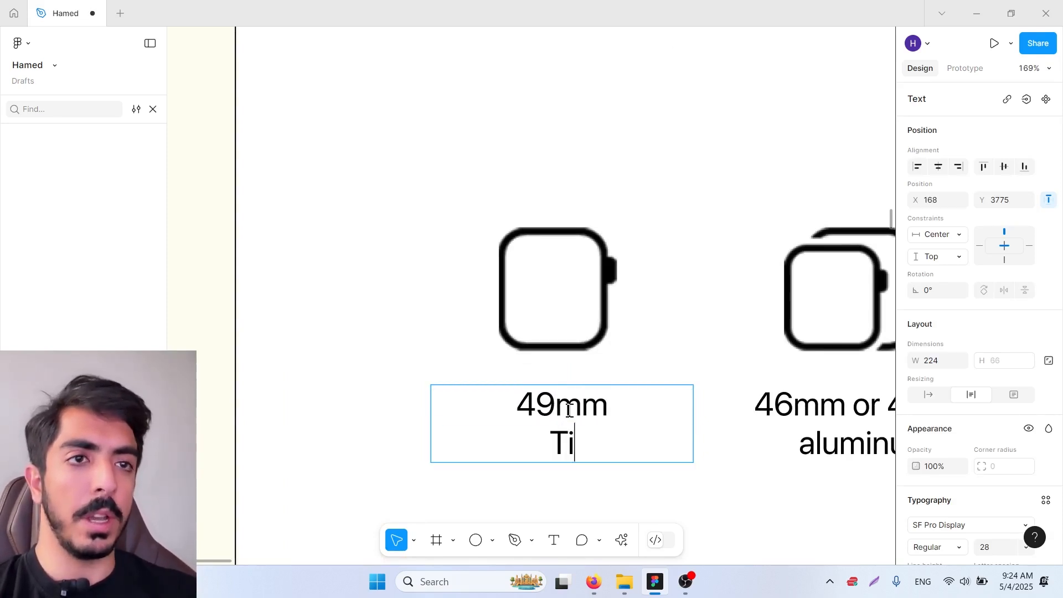
key(alt+Tab)
key(alt+Tab)
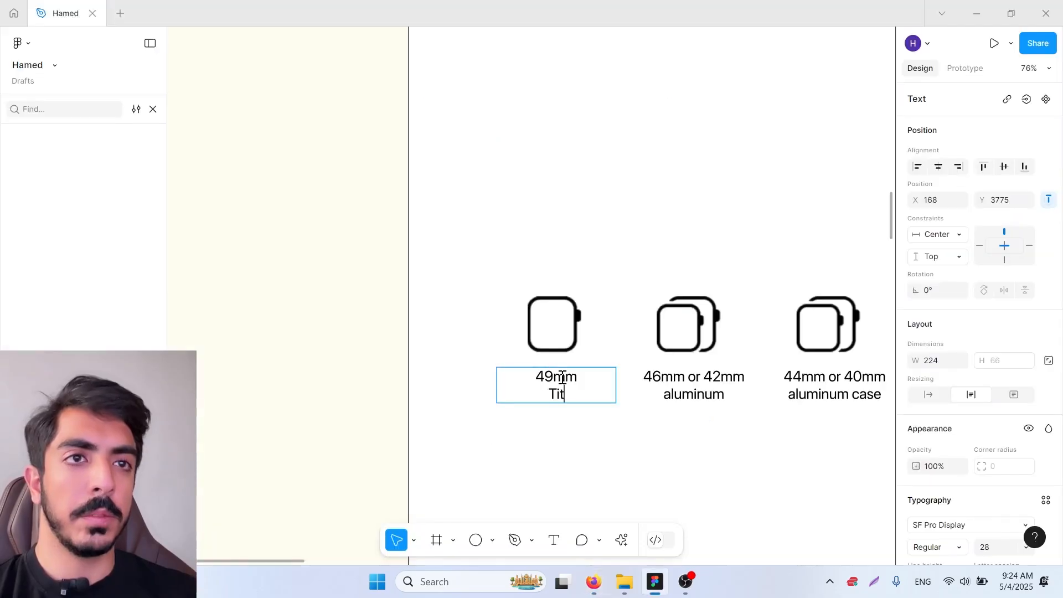
click(532, 451)
Draw a vertical divider line about 54.5 high between the first and second watch icons with the Pen tool
scroll(533, 450, down, 3)
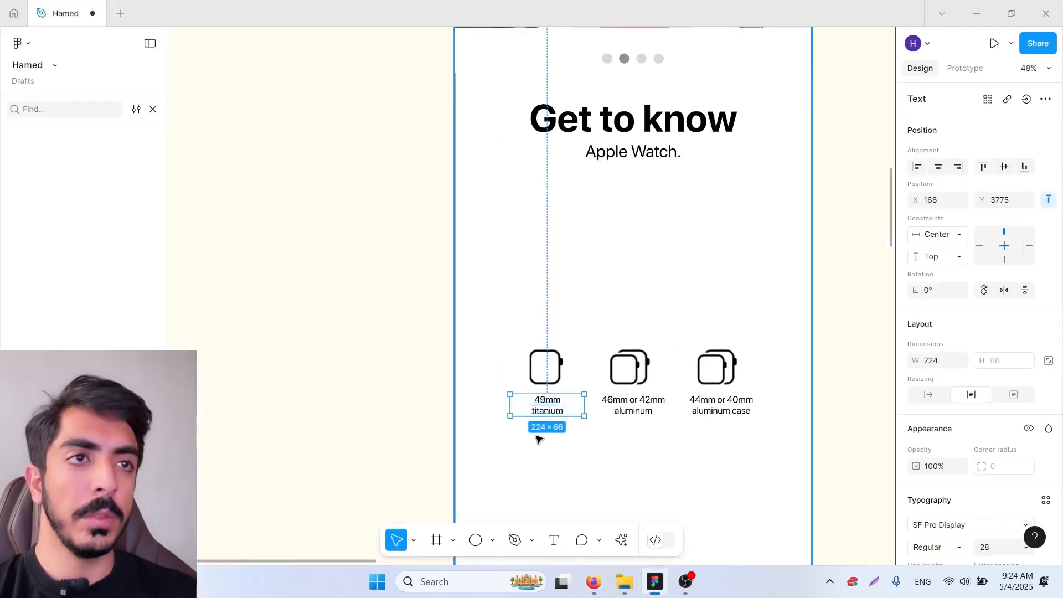
click(670, 440)
scroll(657, 415, up, 3)
key(p)
scroll(536, 359, up, 2)
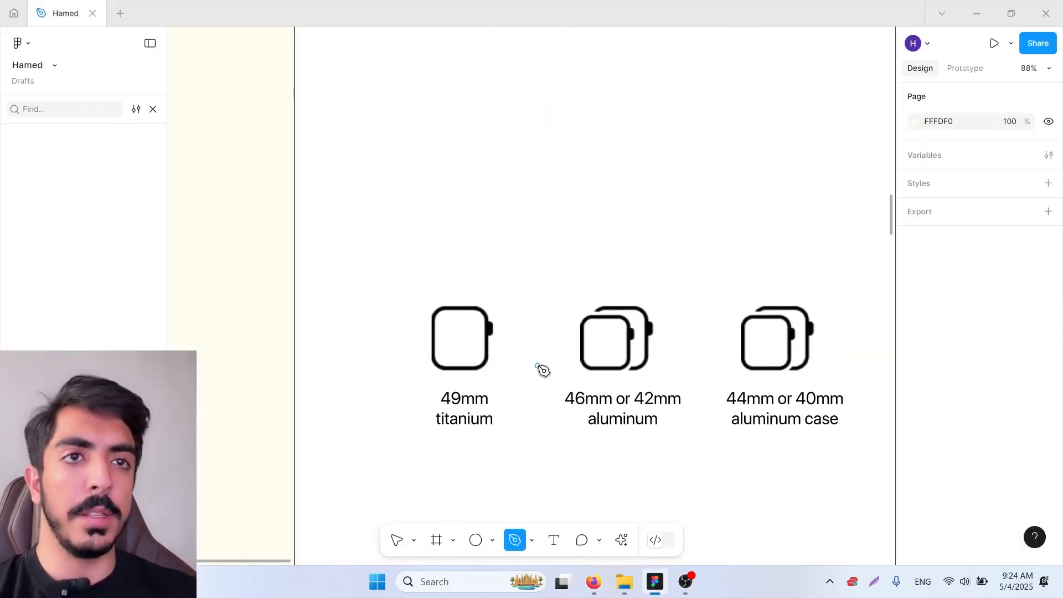
click(538, 364)
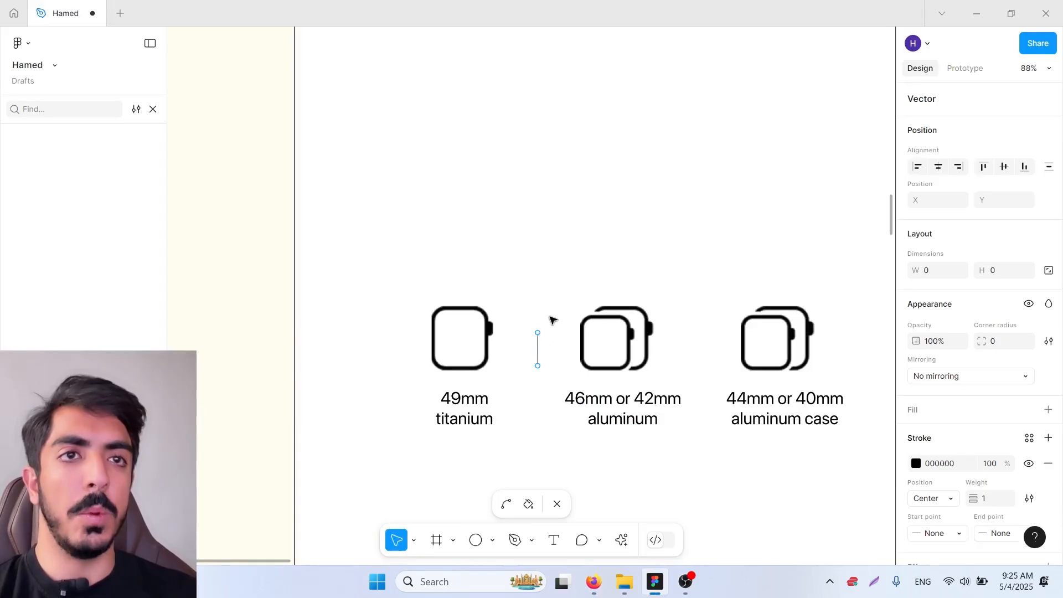
scroll(535, 349, up, 5)
key(Escape)
Position the divider at X 392, Y 3662 and place a copy of it between the second and third icons
click(554, 276)
drag(540, 338, 533, 320)
scroll(533, 315, down, 5)
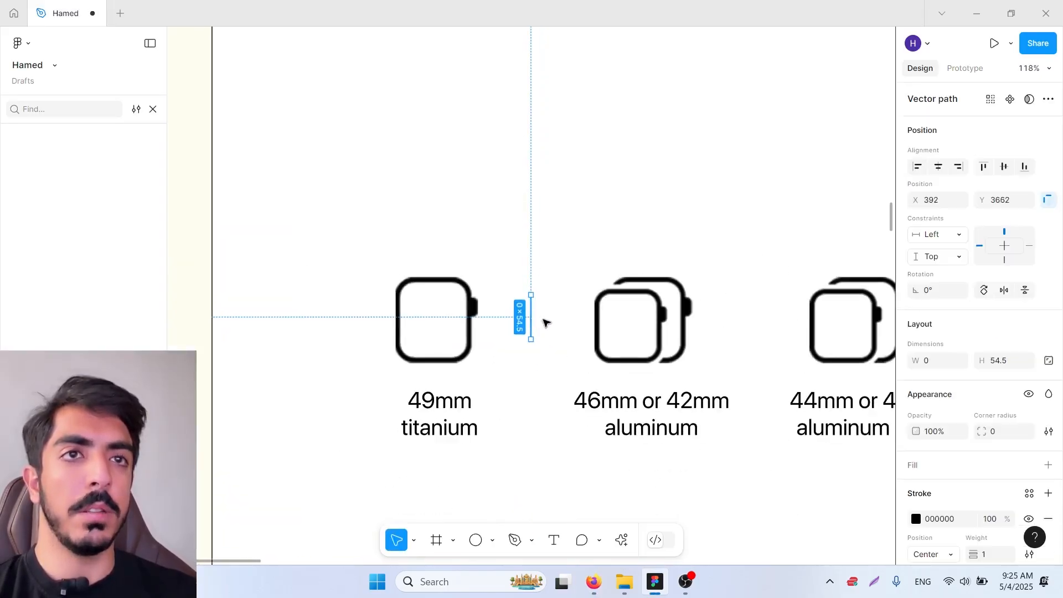
scroll(764, 332, down, 8)
Move the icon row with its captions and dividers down and place Layer 40.png from the Section 03 folder beneath the "Apple Watch." subheadline
drag(718, 404, 491, 284)
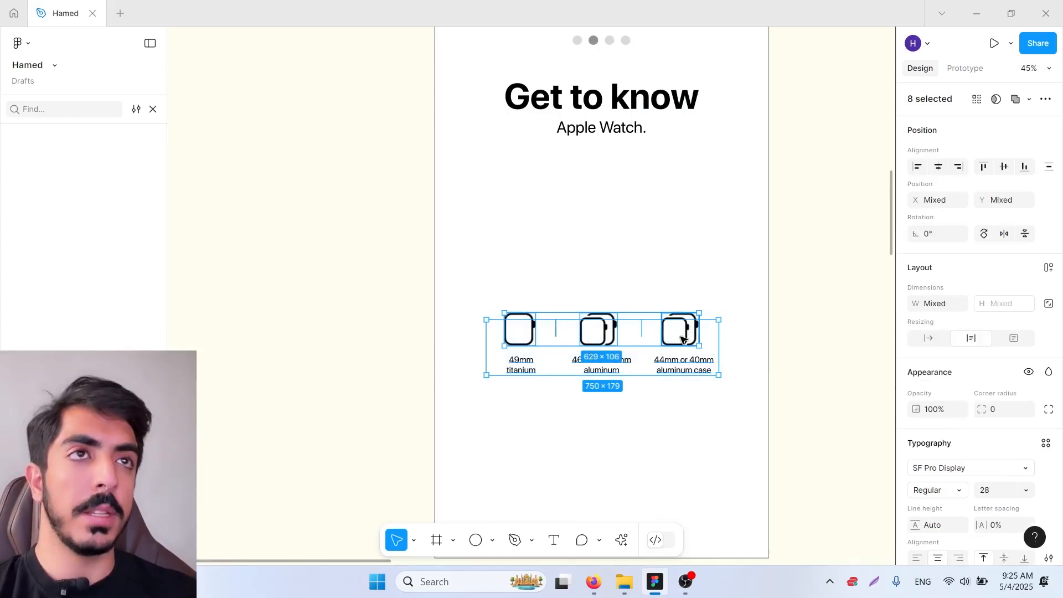
drag(683, 338, 682, 369)
click(624, 581)
click(800, 220)
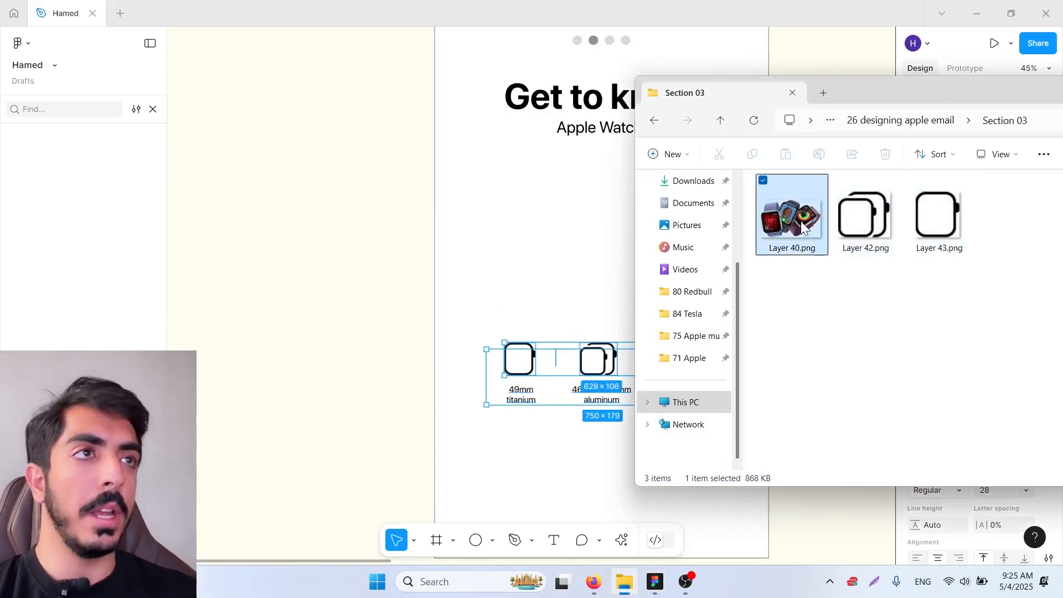
drag(840, 294, 650, 239)
drag(754, 237, 719, 237)
drag(645, 251, 653, 243)
Fine-tune the position of the three-watch image and move the icon row slightly down beneath it
scroll(653, 244, down, 1)
scroll(653, 243, down, 1)
drag(606, 288, 607, 292)
drag(523, 308, 693, 341)
click(754, 332)
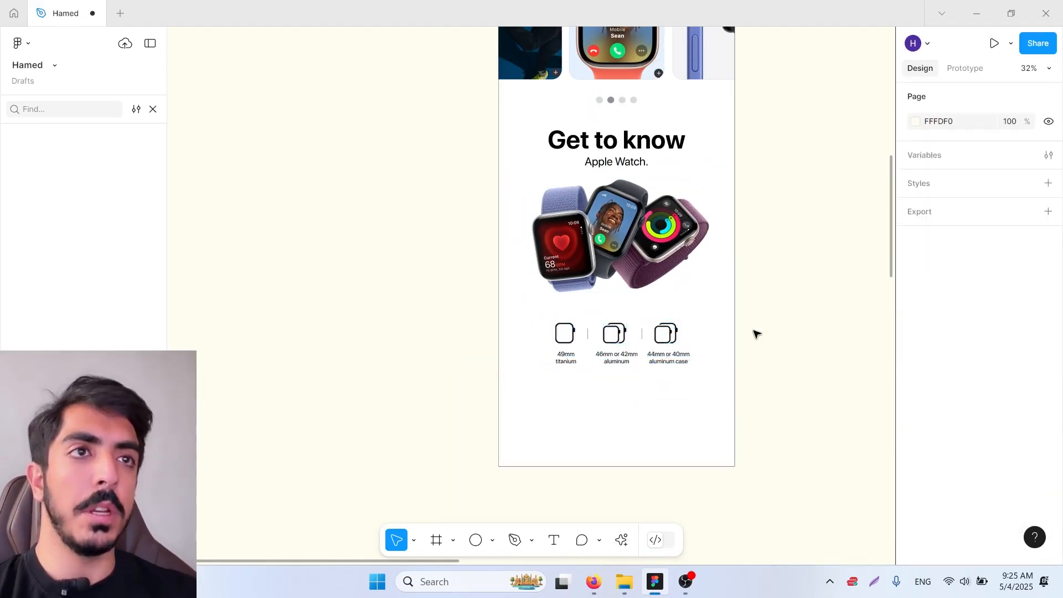
Extend the email frame downward to a height of 4763
scroll(673, 313, down, 1)
click(621, 439)
drag(621, 439, 619, 498)
scroll(595, 439, down, 5)
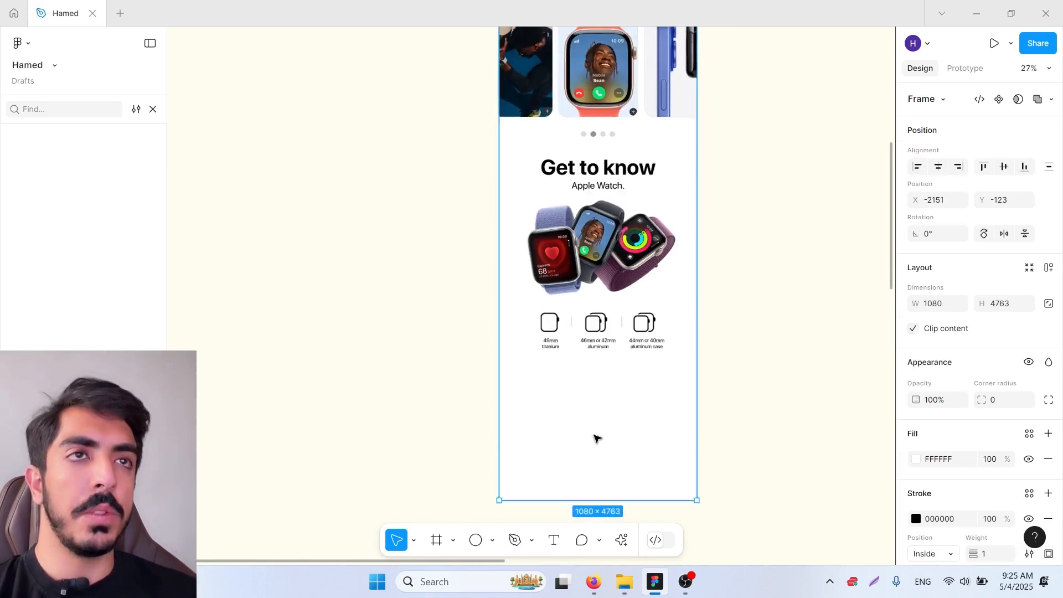
Enlarge the three-watch image to nearly the frame's width and move the icon row down to clear it
drag(577, 354, 584, 308)
scroll(619, 343, up, 3)
drag(618, 343, 634, 282)
scroll(590, 317, up, 1)
click(598, 258)
drag(636, 241, 589, 255)
drag(488, 366, 622, 310)
drag(558, 322, 556, 338)
scroll(724, 330, down, 2)
scroll(634, 215, up, 3)
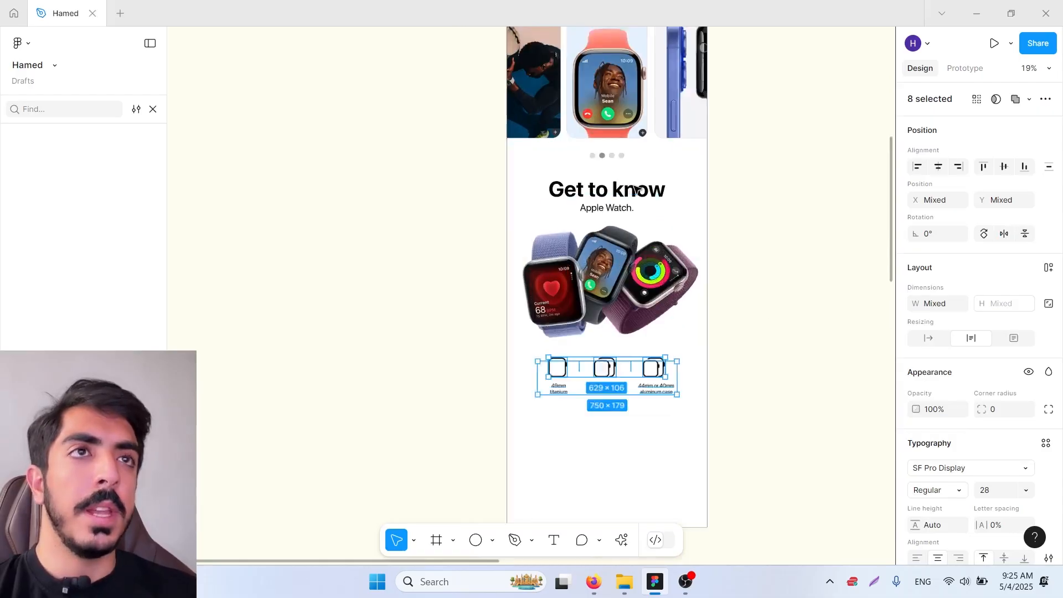
Place a copy of the "Get to know" headline and "Apple Watch." subheadline beneath the size captions
drag(695, 192, 605, 214)
scroll(622, 214, down, 3)
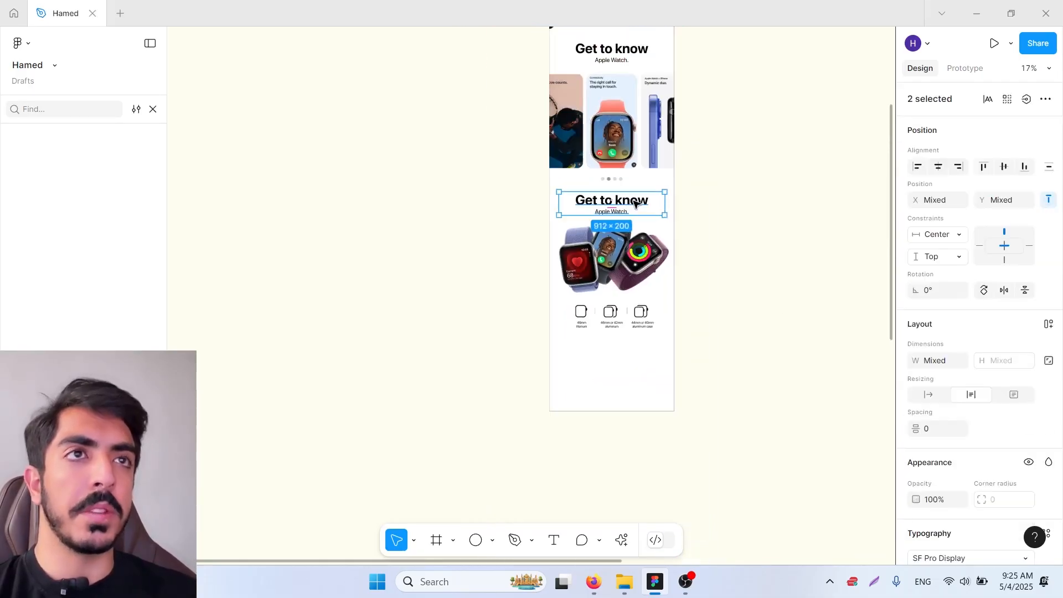
click(759, 350)
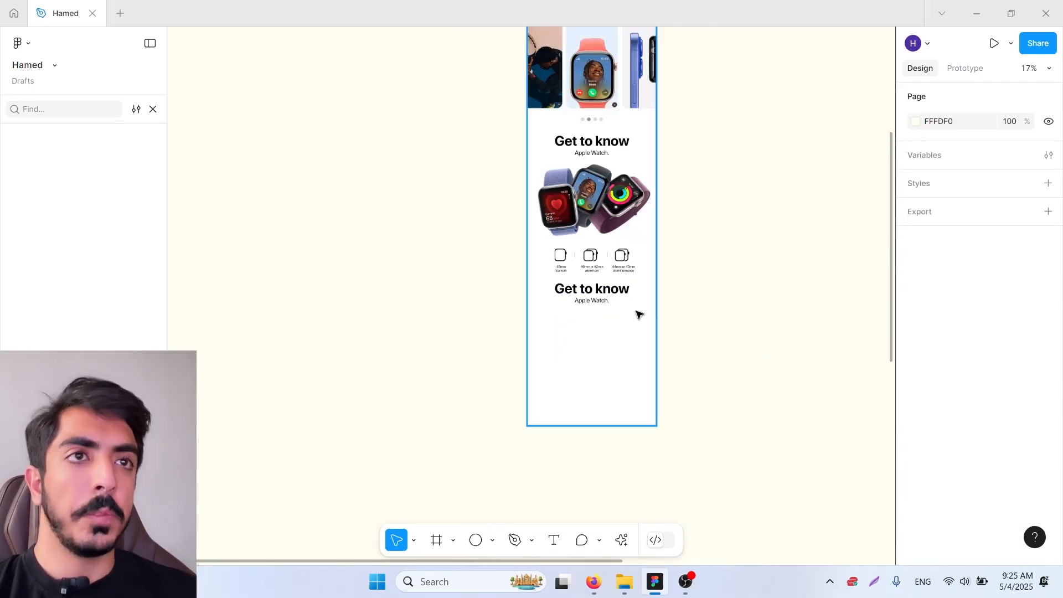
Extend the email frame downward to a height of 6221
scroll(616, 313, up, 2)
click(618, 416)
scroll(624, 423, down, 1)
drag(645, 458, 680, 352)
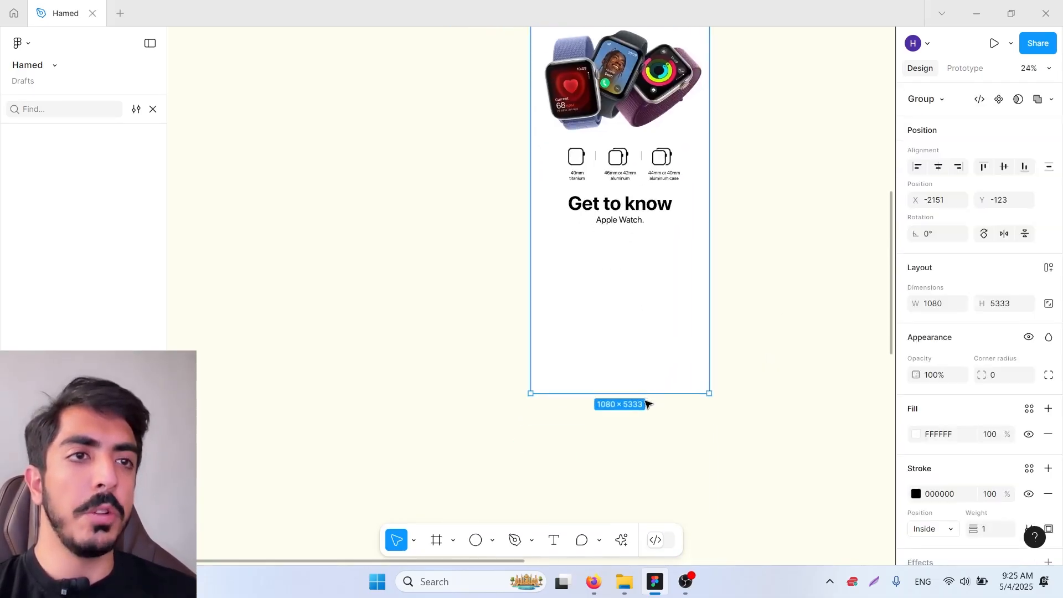
drag(648, 394, 683, 483)
scroll(642, 339, down, 2)
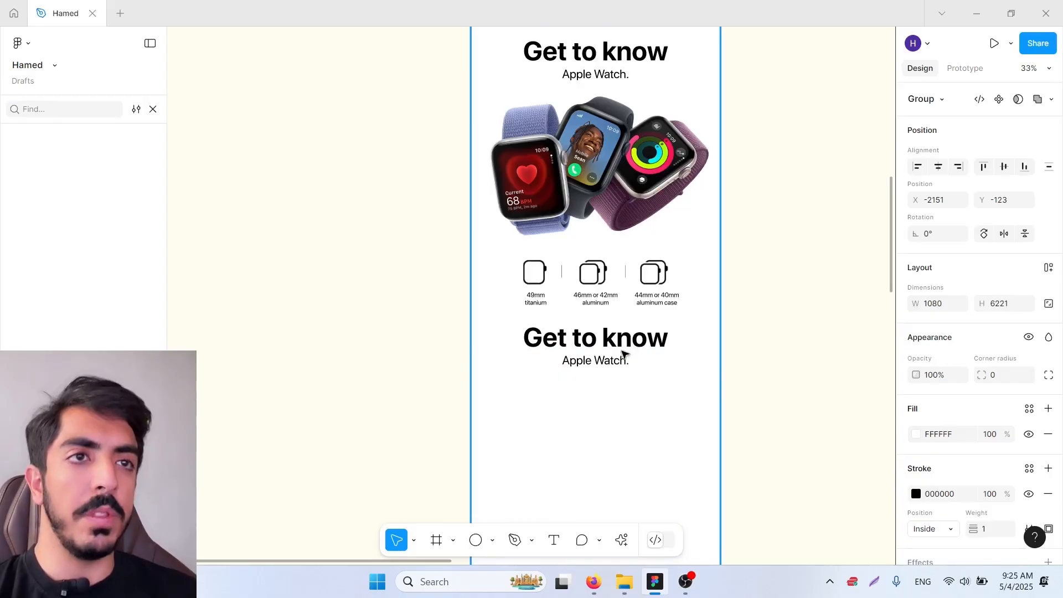
Move the copied headline and subheadline down to leave a gap of 127 beneath the size captions
ctrl+click(644, 343)
shift+click(627, 359)
drag(640, 344, 664, 358)
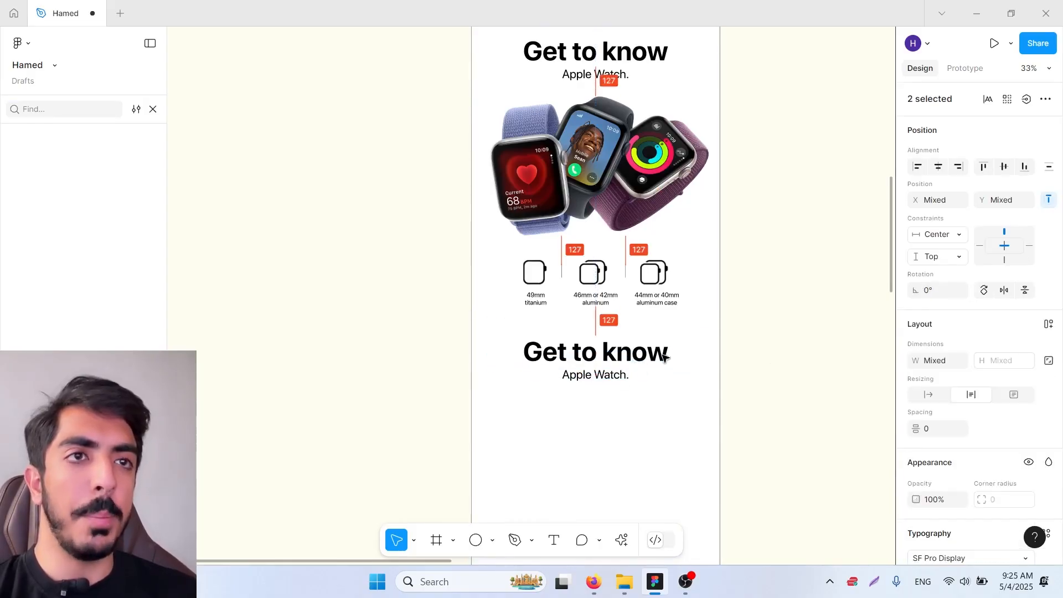
click(756, 340)
scroll(757, 340, down, 3)
drag(774, 362, 762, 271)
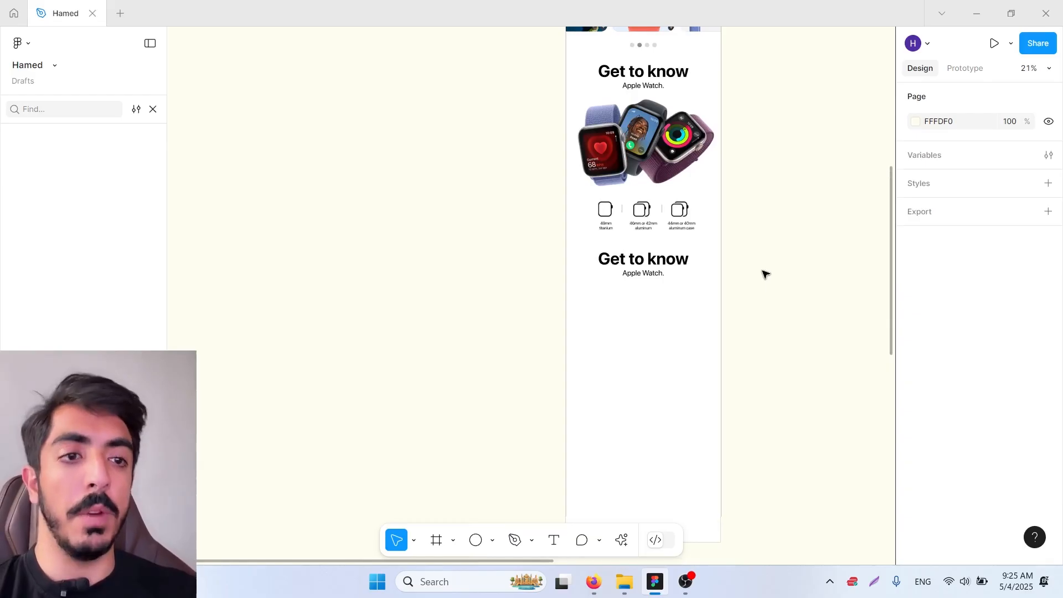
Import Group 3.png, Group 4.png and Group 5.png from the Section 04 folder into the email design
click(624, 581)
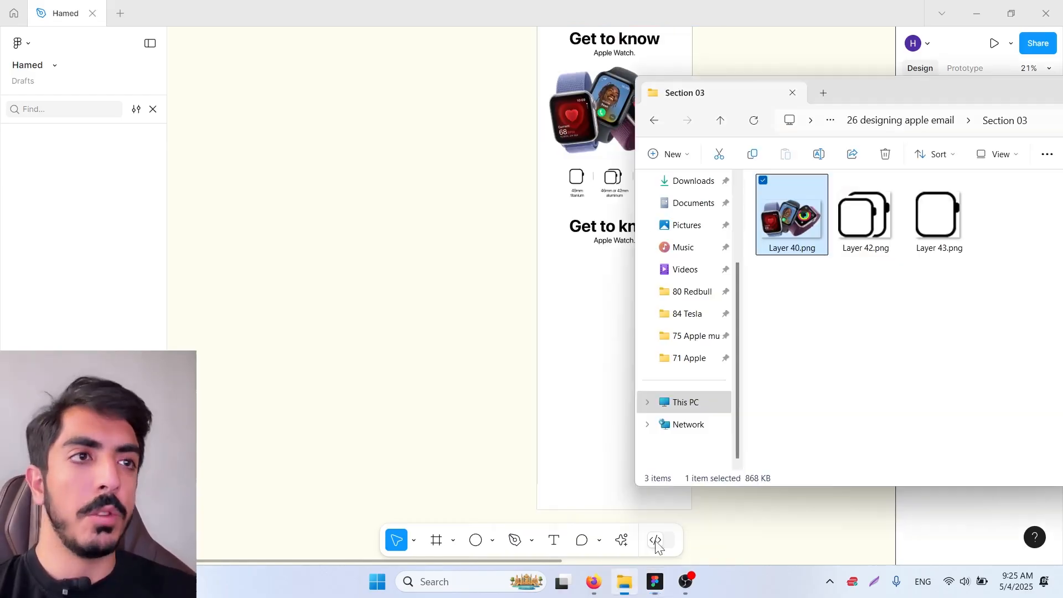
click(835, 299)
click(655, 121)
drag(634, 108, 671, 107)
drag(939, 96, 898, 87)
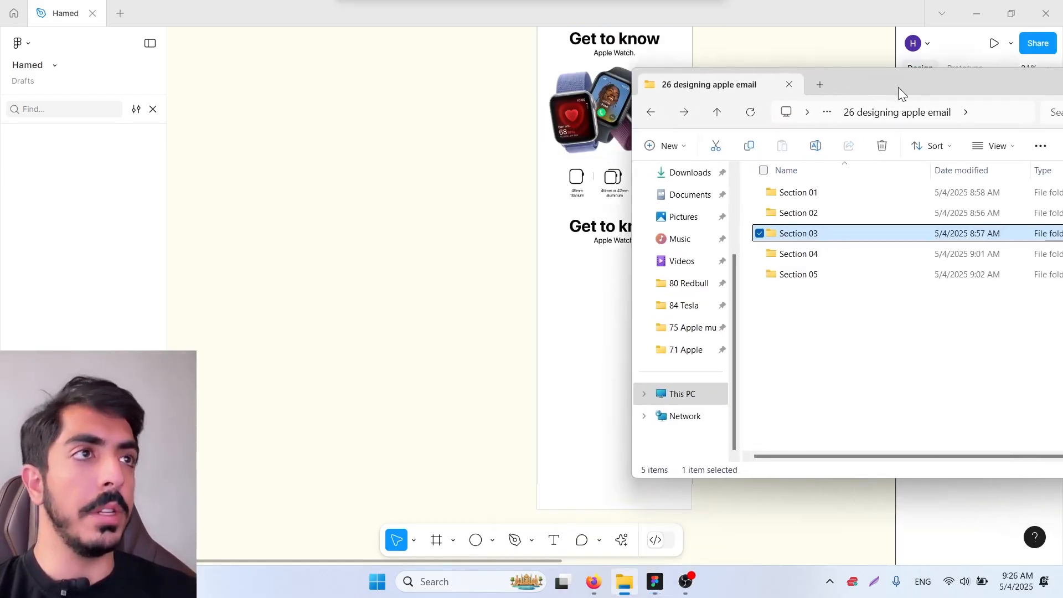
double_click(831, 253)
drag(955, 284, 790, 244)
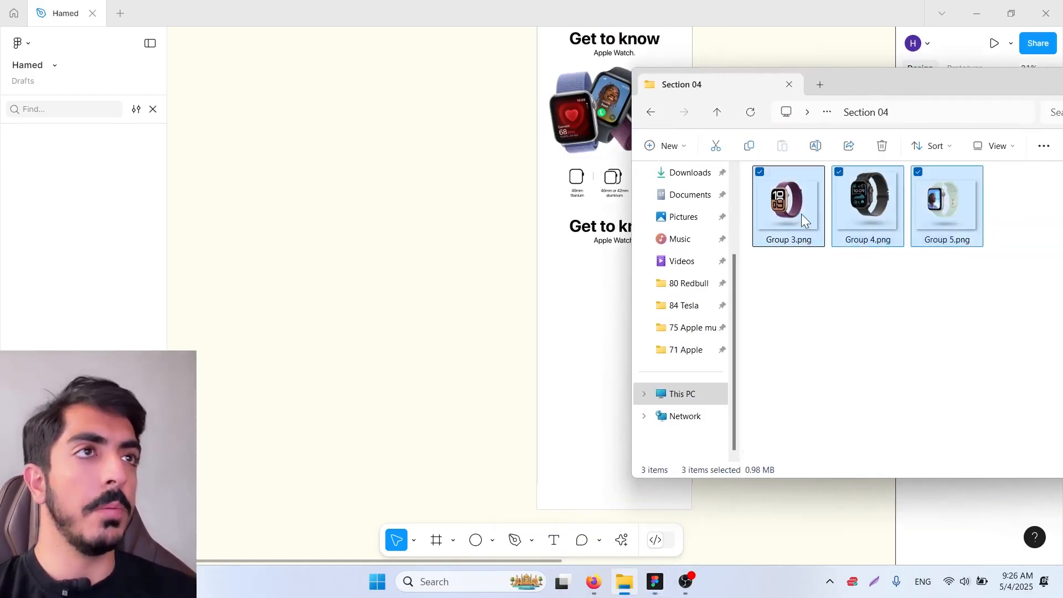
drag(570, 289, 570, 289)
scroll(581, 329, up, 1)
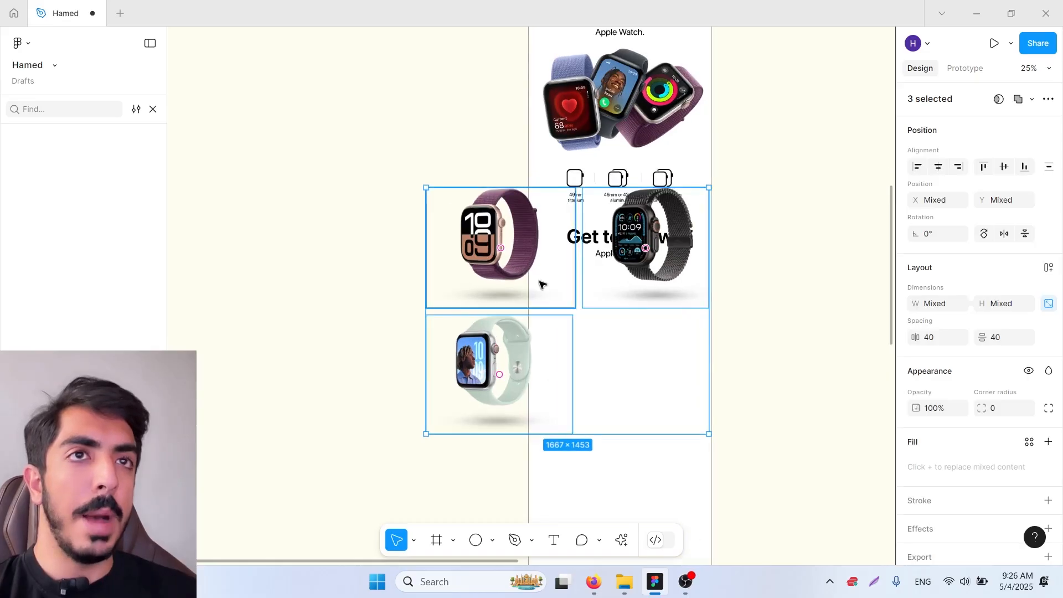
Move the three imported watch images together beneath the lower "Get to know" heading
drag(475, 248, 768, 276)
drag(785, 268, 560, 317)
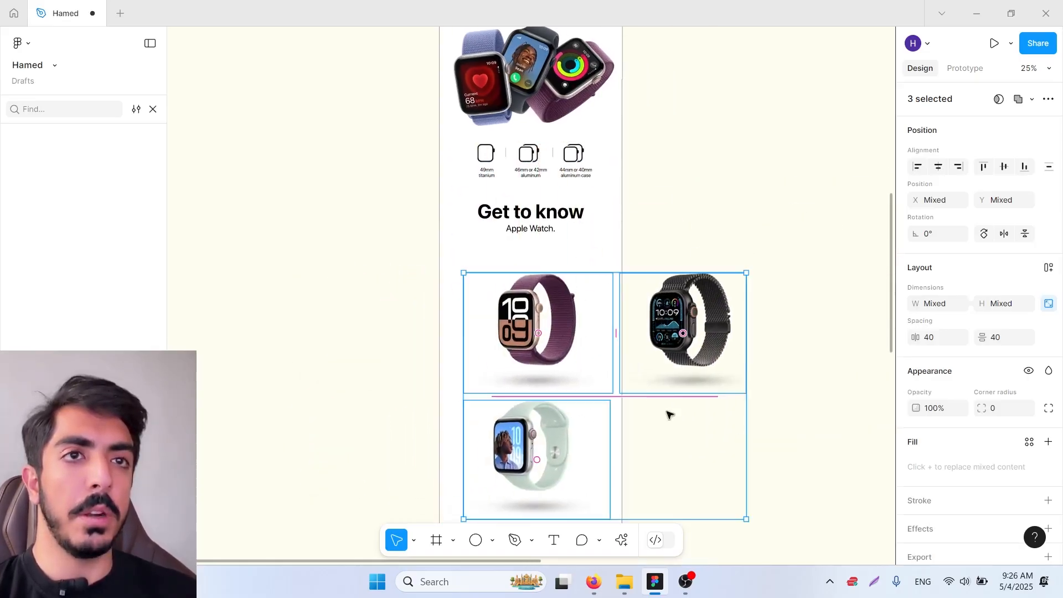
click(717, 444)
Arrange the watch images in one row, with mint cut off at the left frame edge, purple centred and black cut off at the right
drag(562, 471, 488, 345)
drag(408, 325, 483, 323)
mouse_move(674, 324)
mouse_down()
mouse_move(577, 329)
mouse_move(656, 325)
mouse_up()
scroll(577, 328, up, 3)
drag(416, 315, 591, 260)
click(612, 261)
drag(763, 241, 699, 277)
click(821, 304)
click(742, 299)
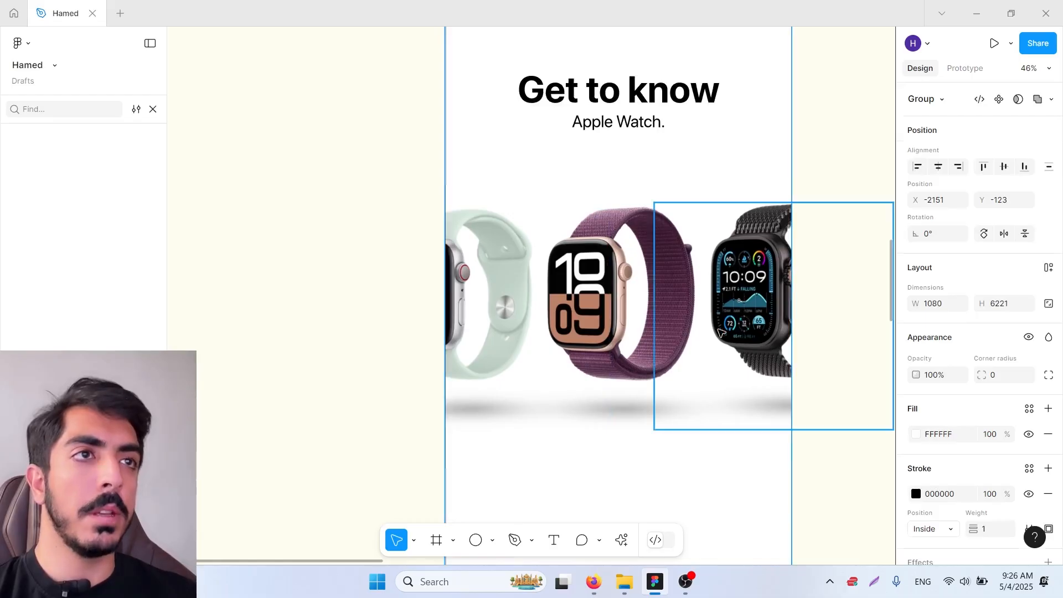
Shift the black watch slightly right and the mint watch slightly left to widen the gaps around the purple one
drag(720, 333, 732, 333)
drag(506, 308, 497, 308)
drag(635, 304, 605, 301)
scroll(602, 302, down, 3)
click(792, 290)
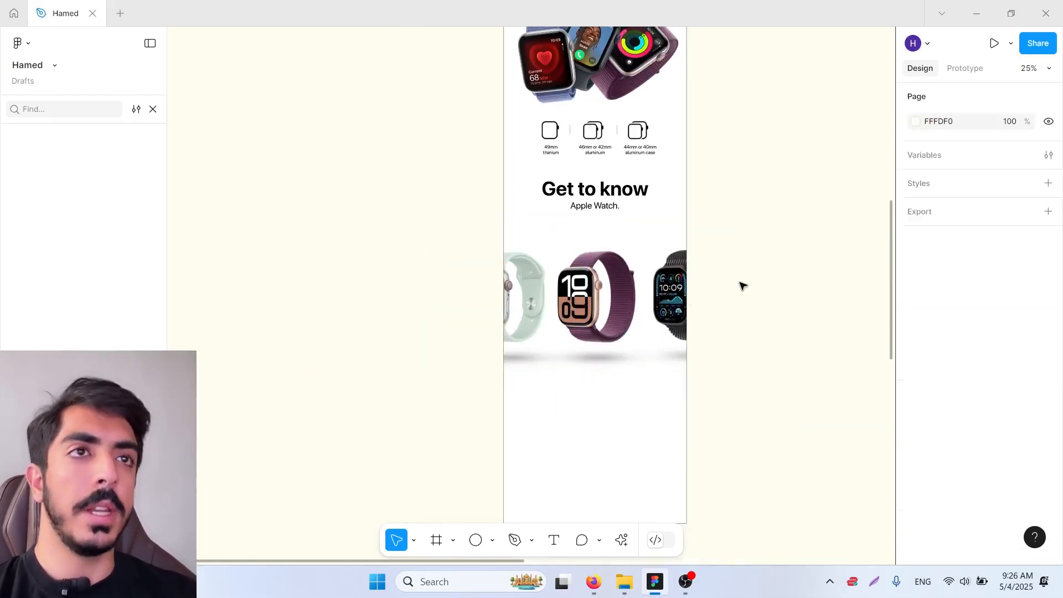
Select all three Section 04 watch images and move them up closer to the subheadline above
drag(741, 283, 501, 348)
drag(787, 291, 471, 332)
drag(599, 311, 600, 291)
drag(606, 348, 609, 429)
drag(672, 278, 664, 387)
Copy the Section 03 headline "Comes in" from the email copy document and replace the headline above the three-watch image in Figma with it
key(alt+Tab)
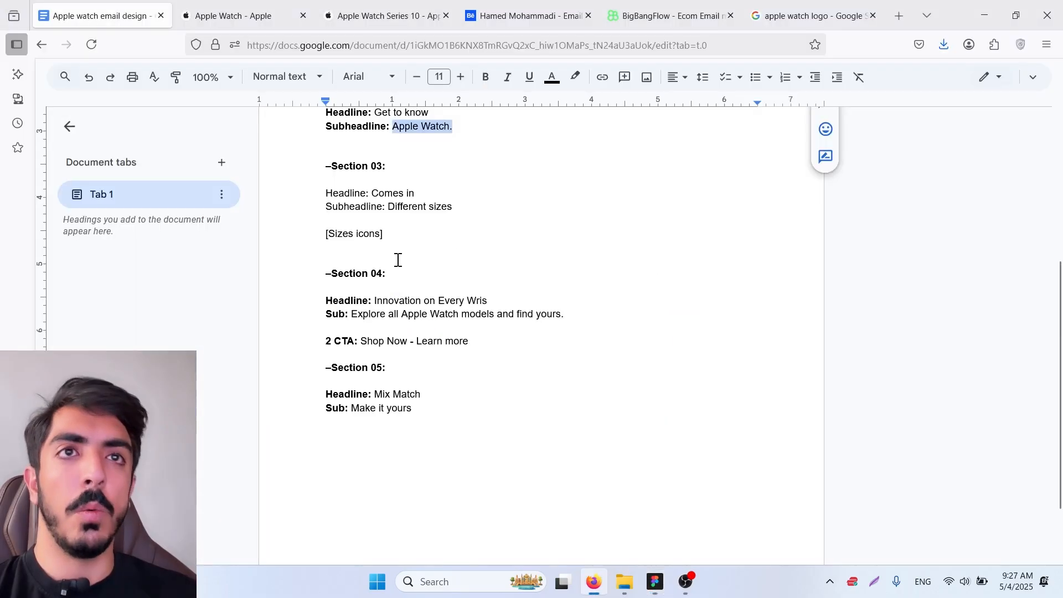
scroll(398, 259, up, 2)
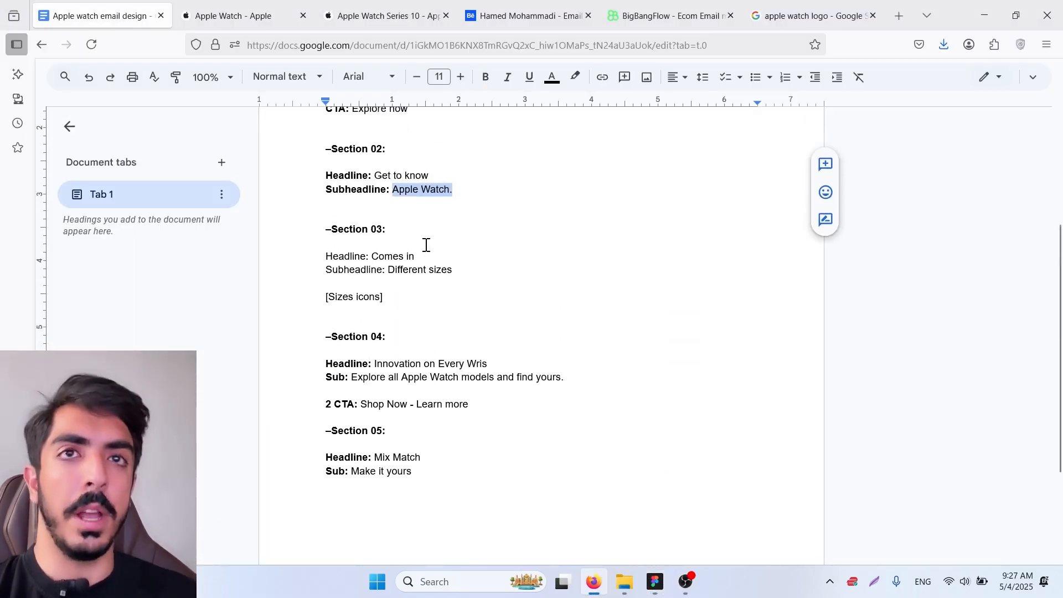
drag(416, 256, 380, 256)
click(653, 587)
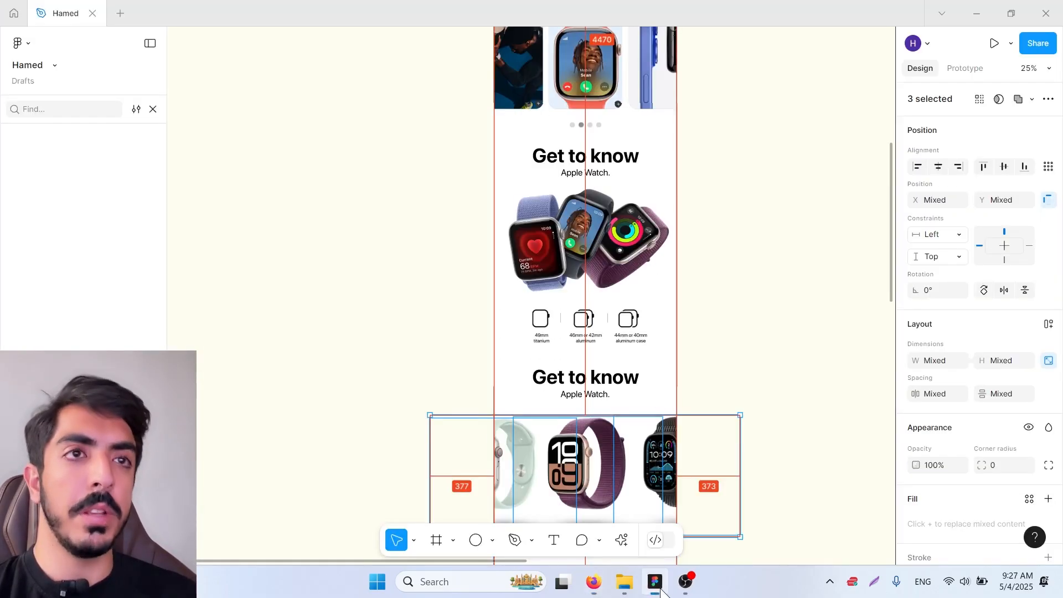
scroll(592, 147, up, 1)
double_click(591, 157)
right_click(590, 157)
Copy the Section 03 subheadline "Different sizes" from the email copy document and replace the "Apple Watch." line under "Comes in" with it
key(alt+Tab)
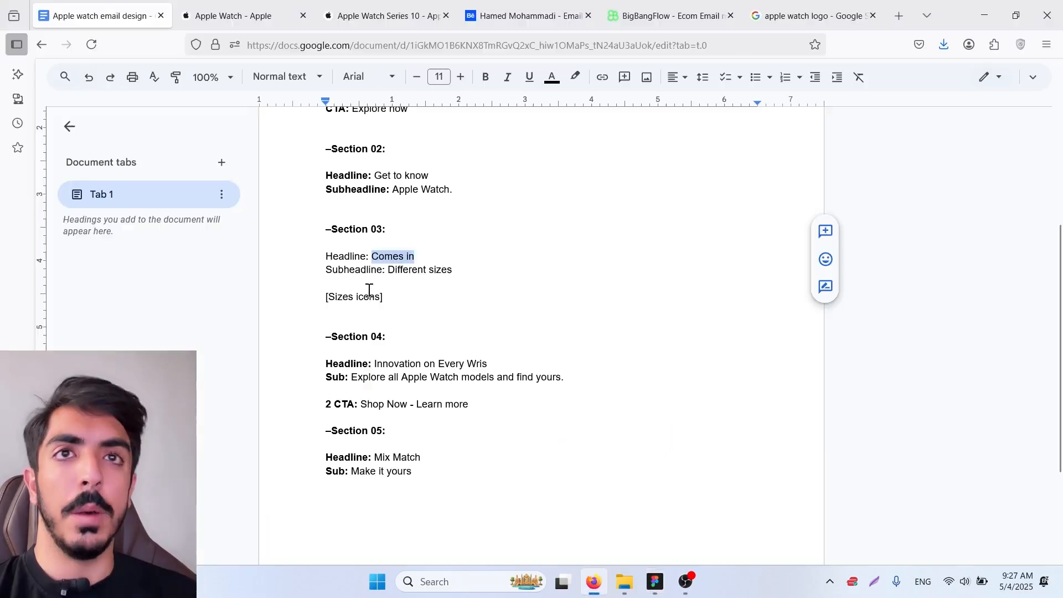
right_click(389, 272)
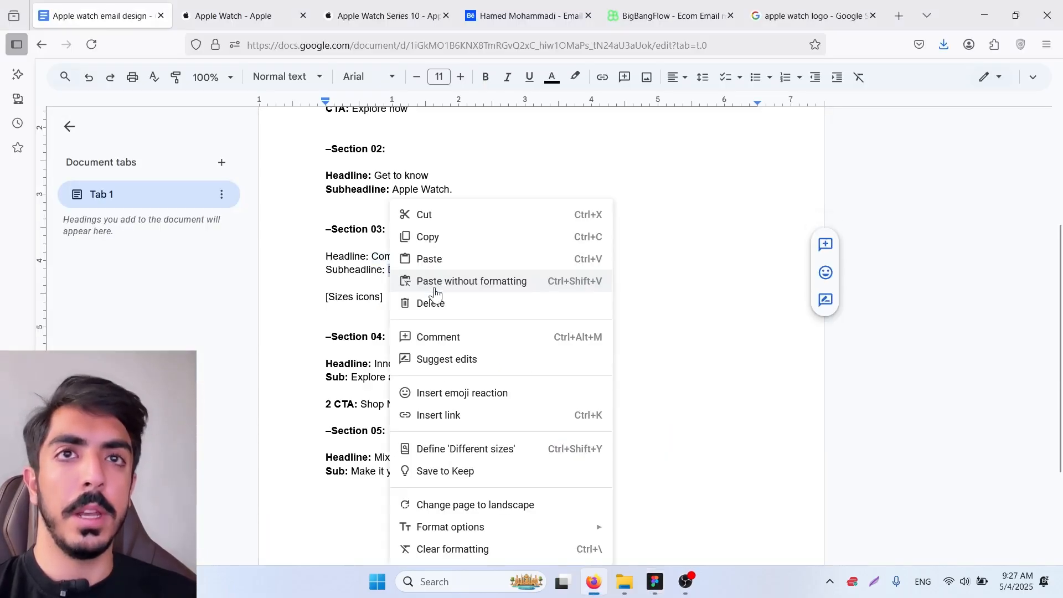
click(441, 238)
key(alt+Tab)
right_click(586, 174)
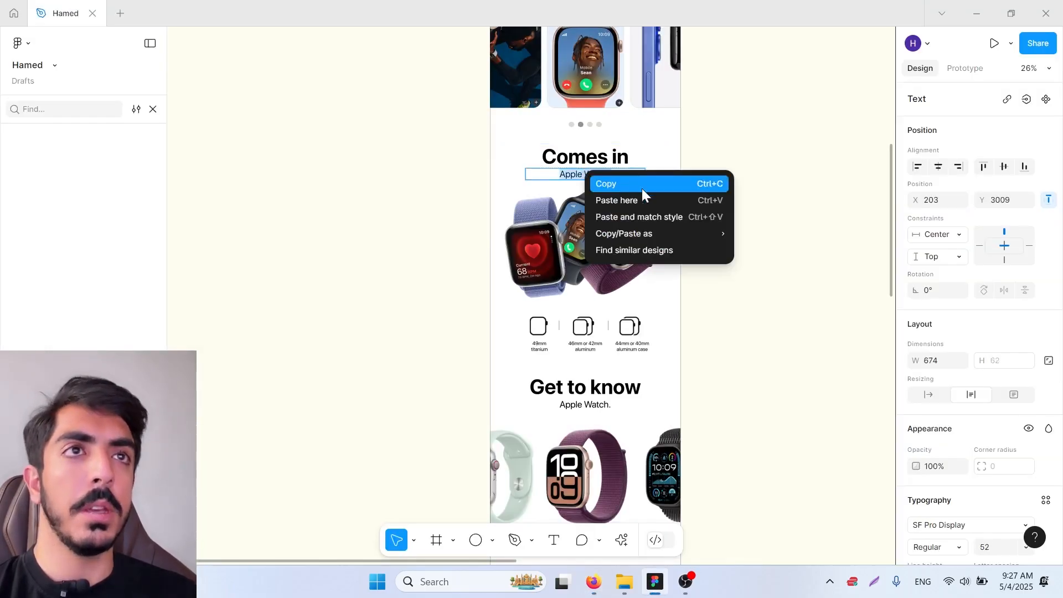
click(645, 200)
Copy the Section 04 headline "Innovation on Every Wris" from the document and replace the headline above the watch row with it
scroll(733, 194, down, 3)
key(alt+Tab)
scroll(410, 322, down, 1)
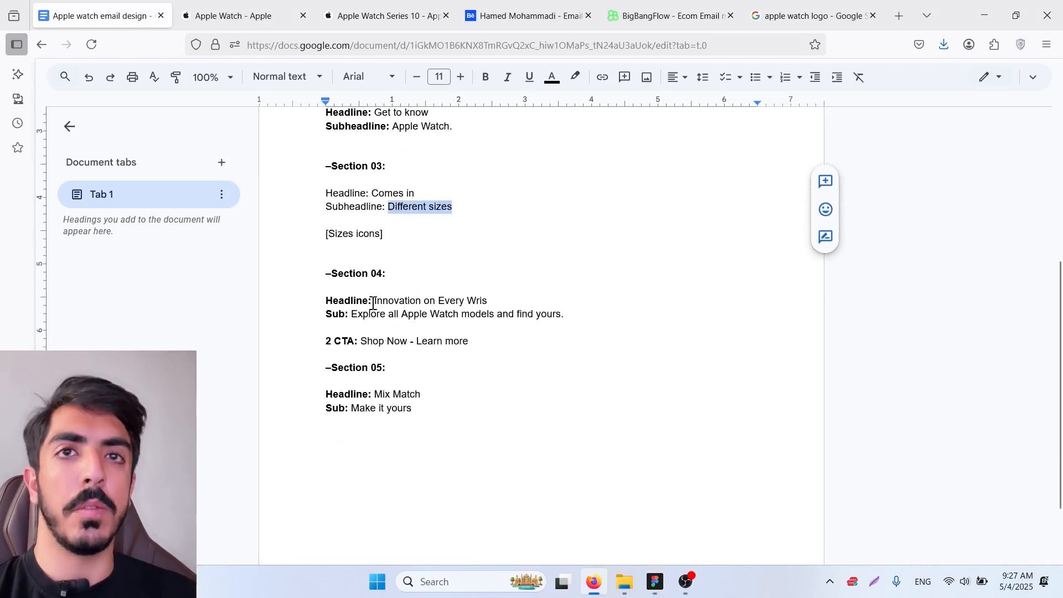
drag(373, 301, 406, 300)
right_click(460, 299)
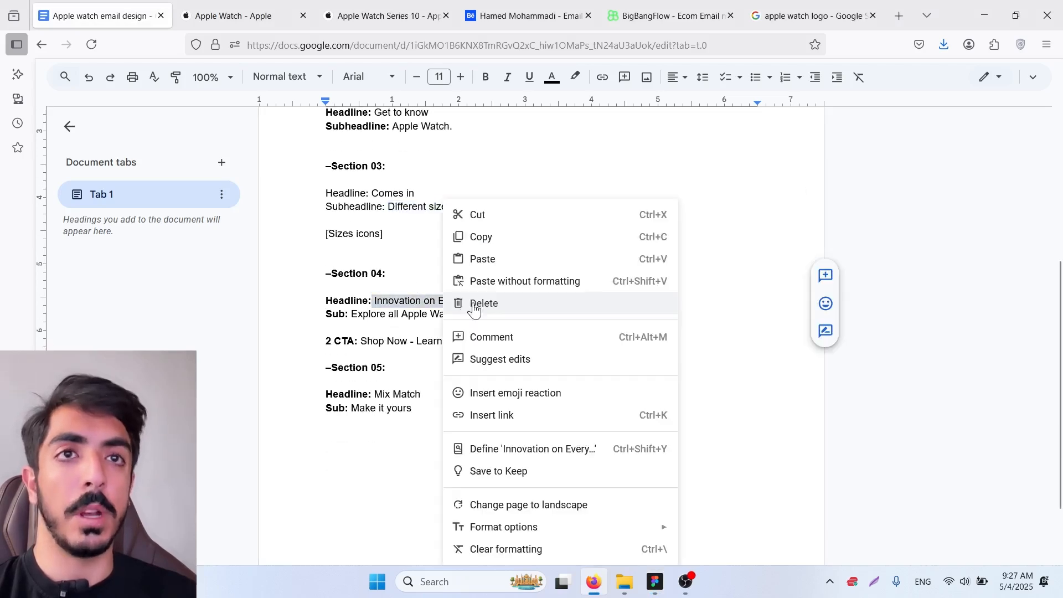
click(487, 244)
key(alt+Tab)
double_click(587, 236)
right_click(586, 227)
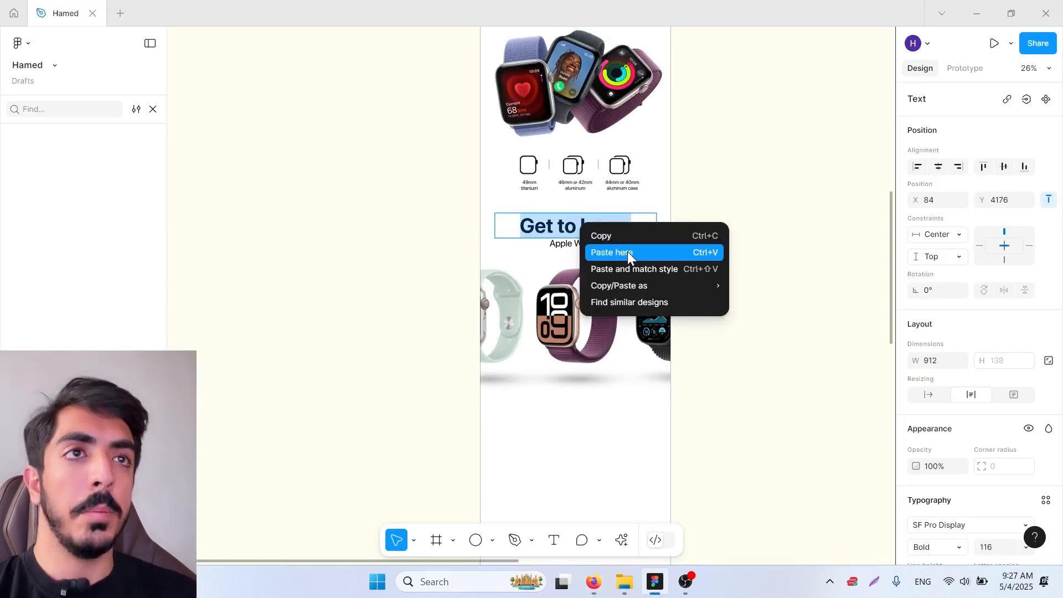
click(627, 251)
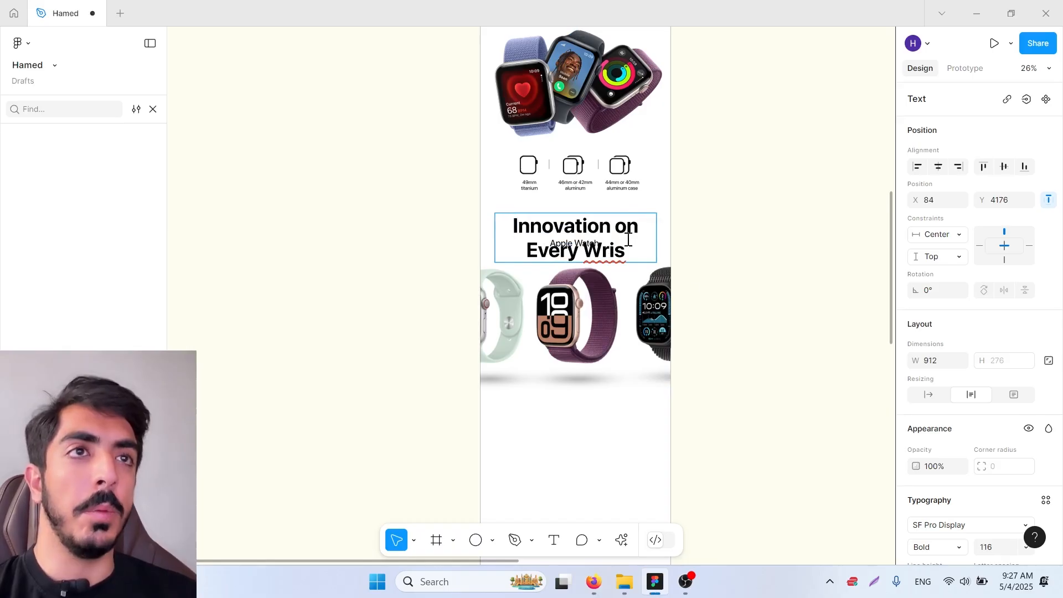
Nudge the two-line headline up and move the subheadline and the three watch images down so nothing overlaps
drag(607, 245, 600, 204)
drag(708, 396, 418, 240)
drag(794, 354, 420, 379)
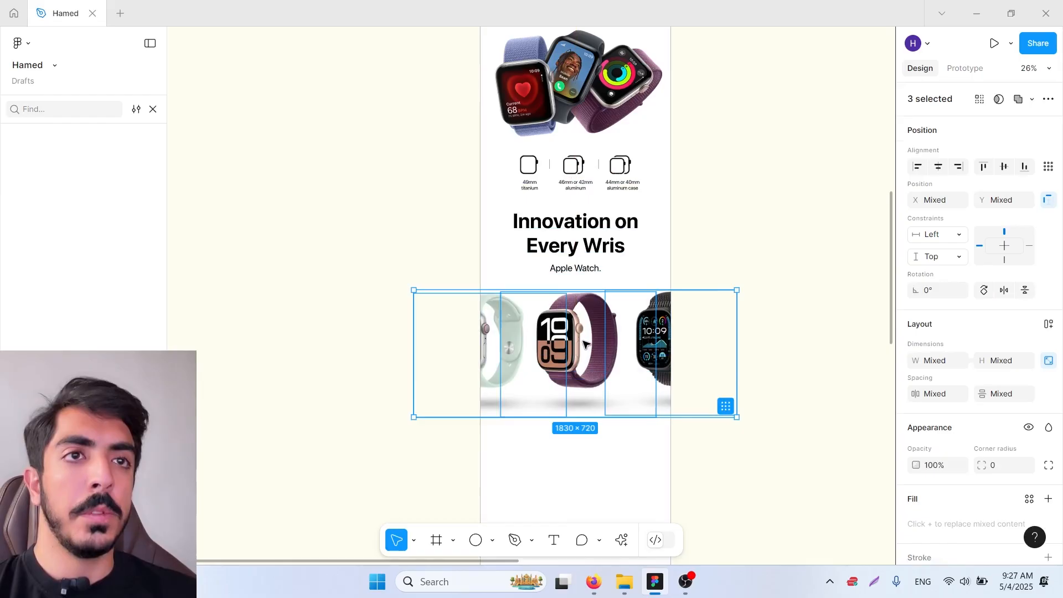
drag(585, 340, 350, 313)
Replace the Section 04 subheadline with "Explore all Apple Watch models and find yours." from the email copy document
key(alt+Tab)
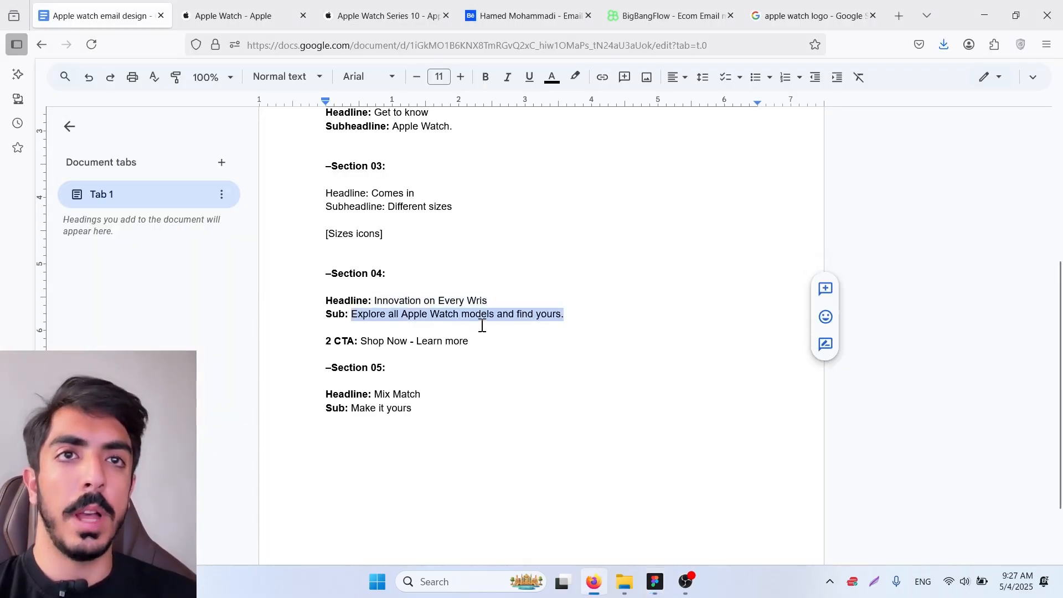
key(alt+Tab)
click(577, 272)
scroll(719, 243, down, 2)
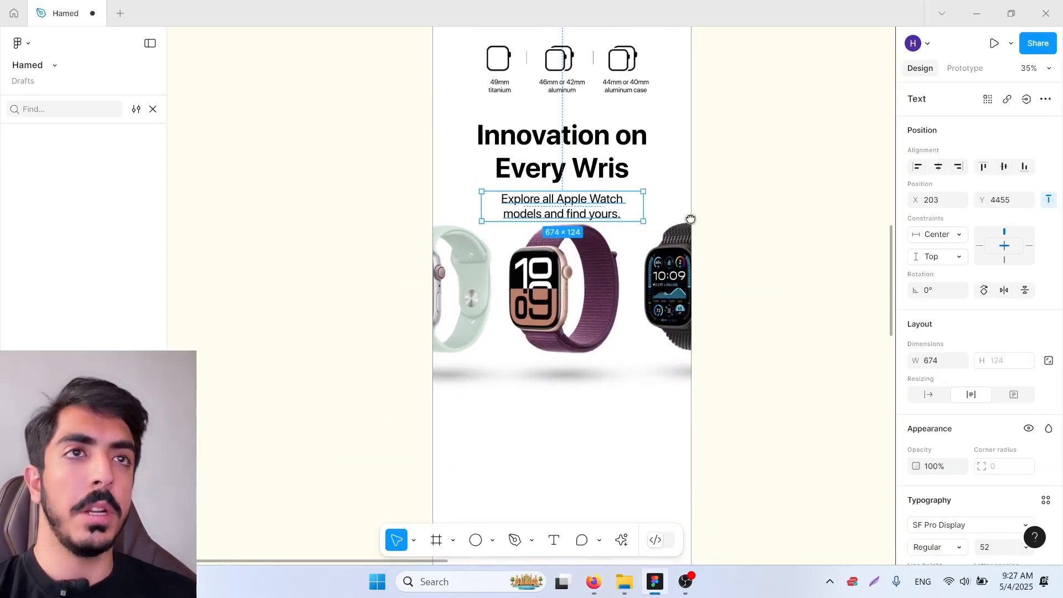
Tighten the line height of the "Innovation on Every Wris" headline
double_click(595, 161)
click(599, 173)
drag(631, 173, 440, 177)
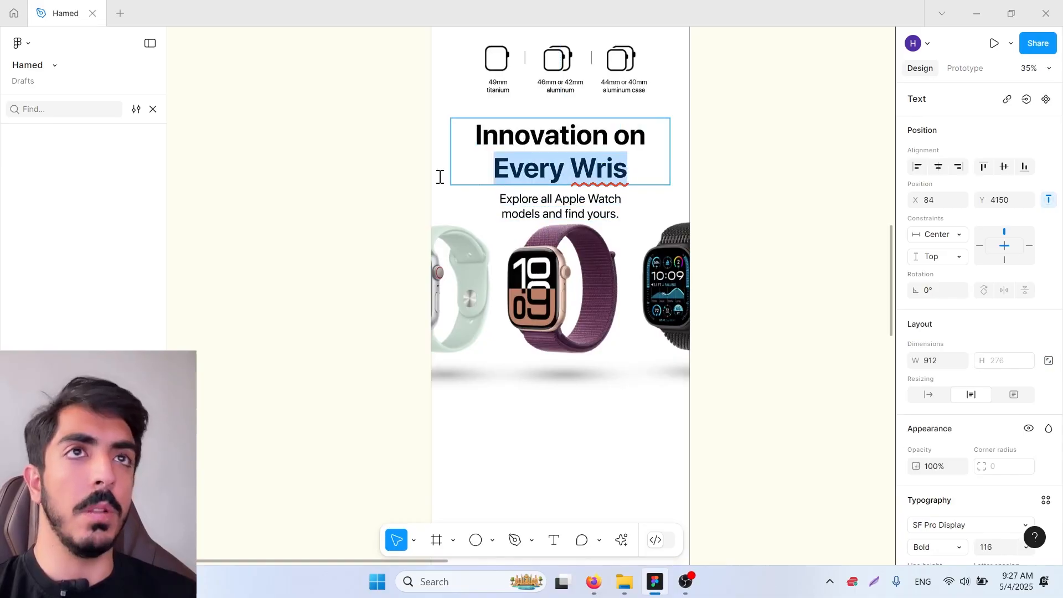
scroll(975, 393, down, 5)
drag(915, 332, 508, 319)
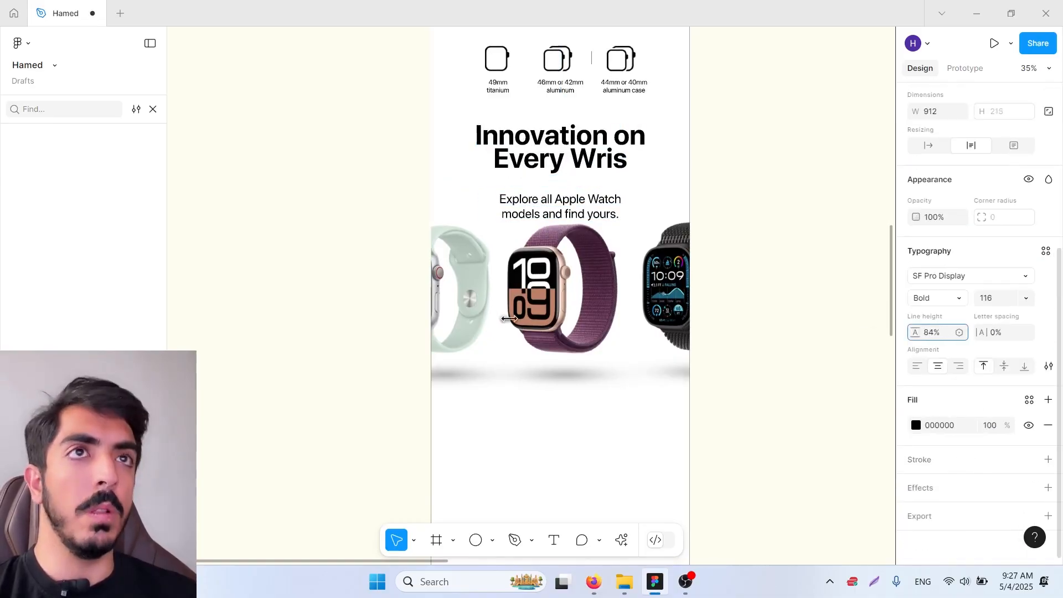
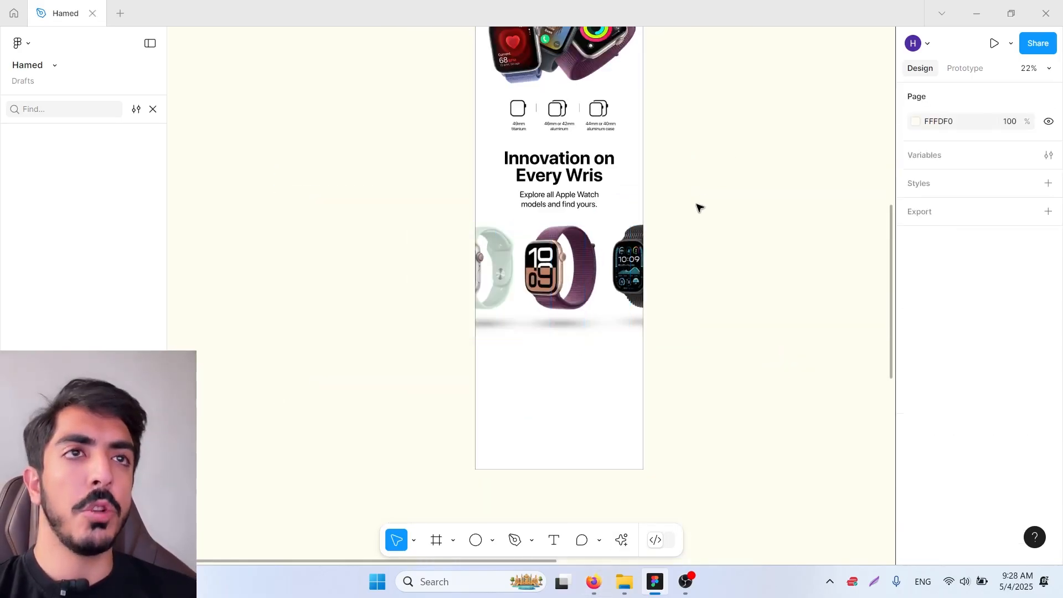
Duplicate the four carousel dots under the "Get to know" cards just below the originals and group the copy
scroll(668, 326, up, 1)
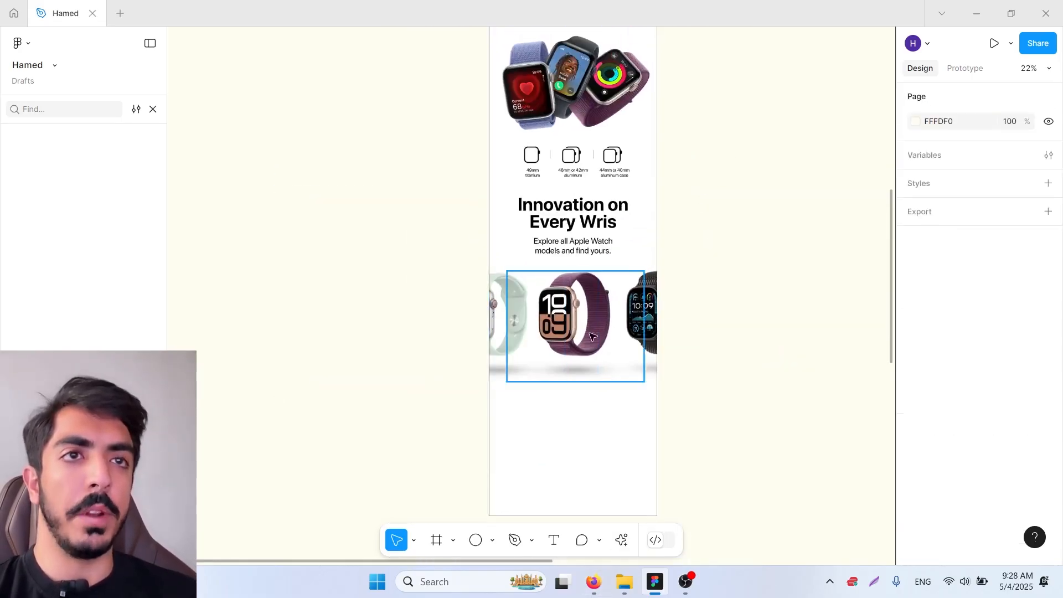
drag(591, 335, 588, 390)
scroll(638, 396, up, 2)
scroll(631, 354, down, 1)
drag(621, 313, 641, 364)
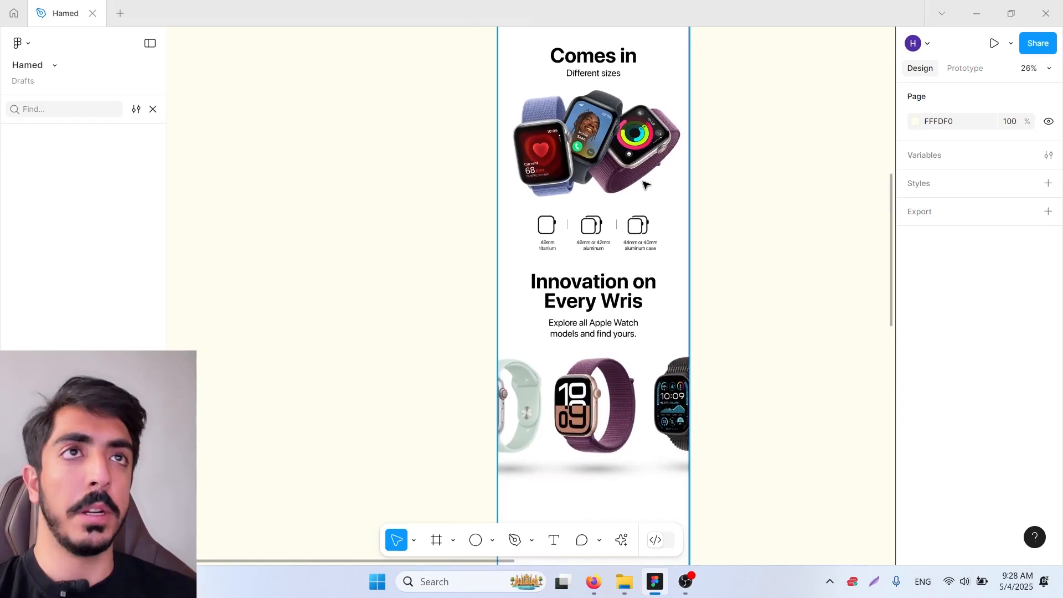
drag(644, 182, 644, 401)
scroll(618, 247, up, 3)
drag(618, 247, 535, 231)
scroll(695, 262, down, 4)
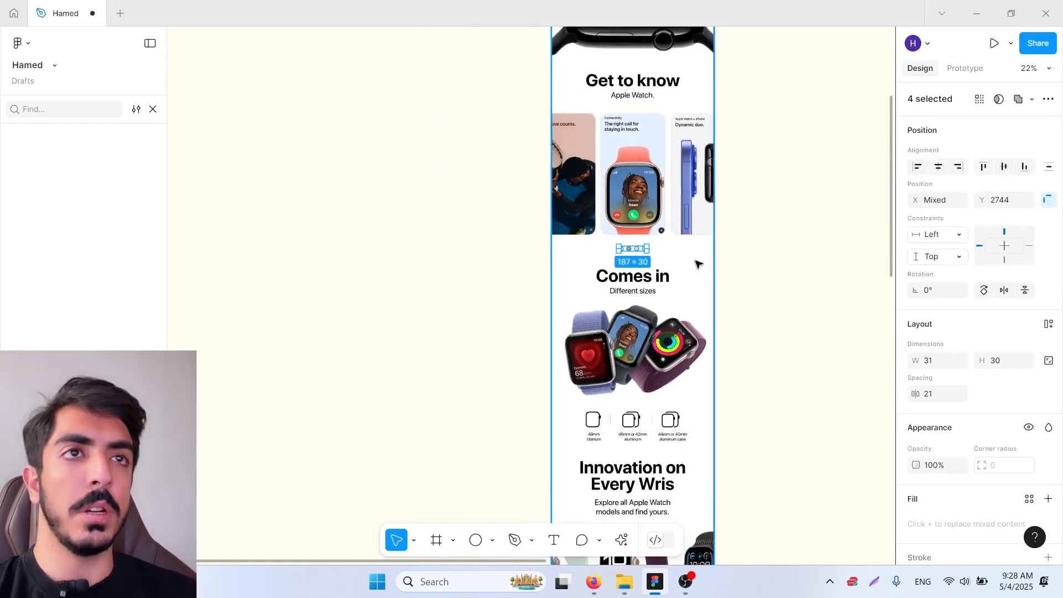
scroll(645, 255, up, 6)
drag(609, 227, 610, 309)
key(ctrl+g)
Move the copied dots group down and place it centred beneath the Section 04 watch row
scroll(609, 309, down, 4)
drag(742, 404, 672, 9)
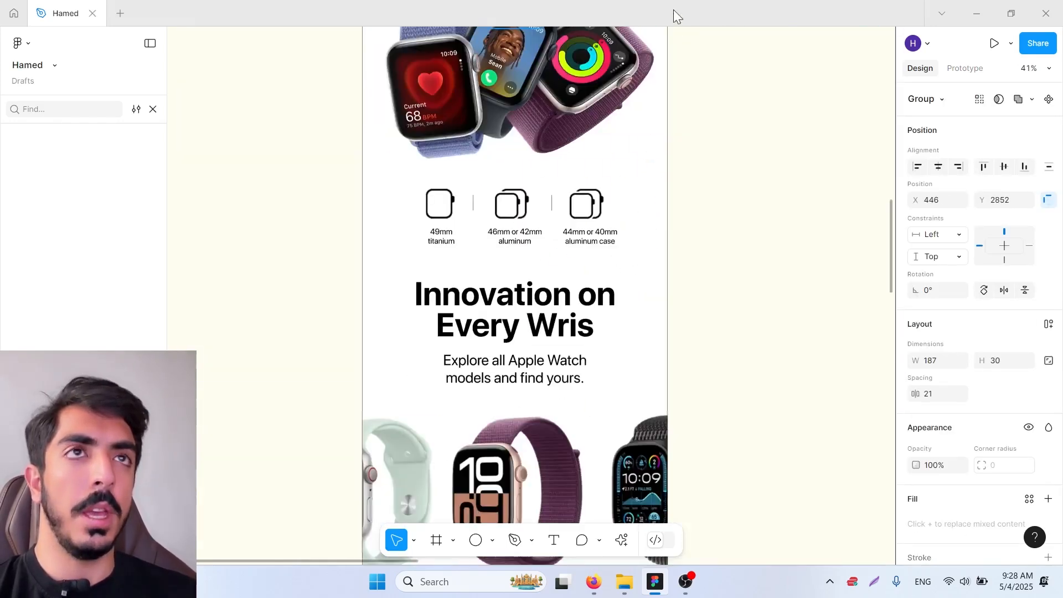
ctrl+scroll(680, 214, down, 2)
scroll(560, 53, up, 2)
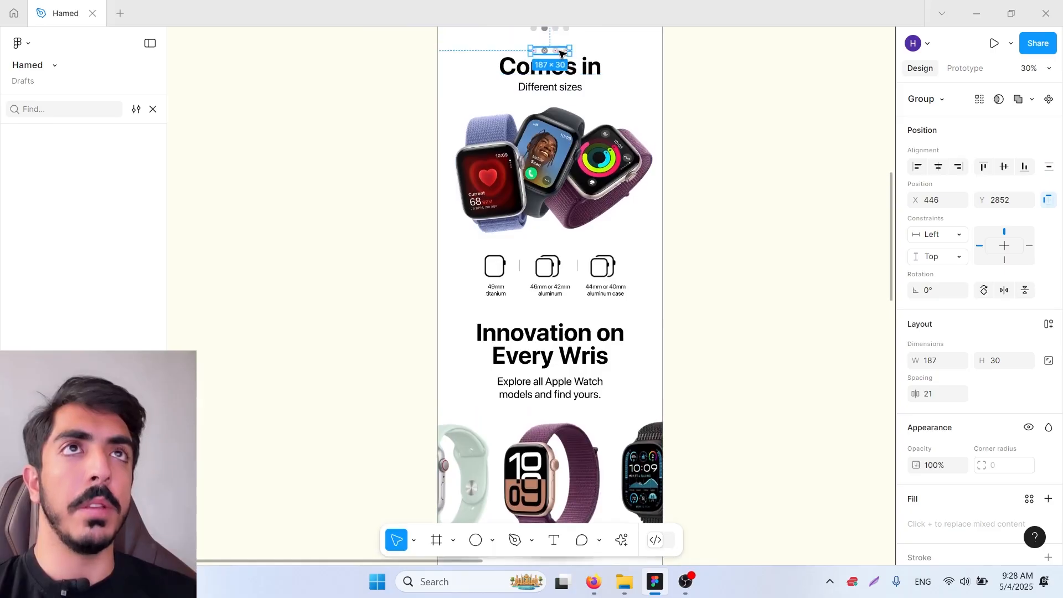
scroll(561, 492, down, 5)
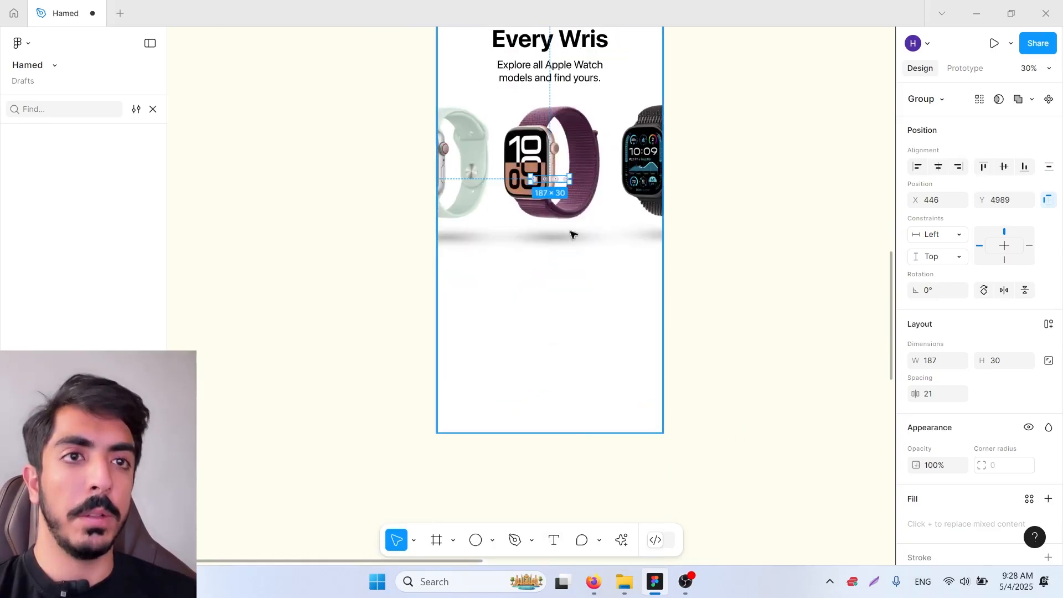
scroll(564, 172, up, 3)
drag(557, 221, 557, 436)
scroll(560, 429, down, 3)
click(752, 389)
drag(752, 389, 807, 326)
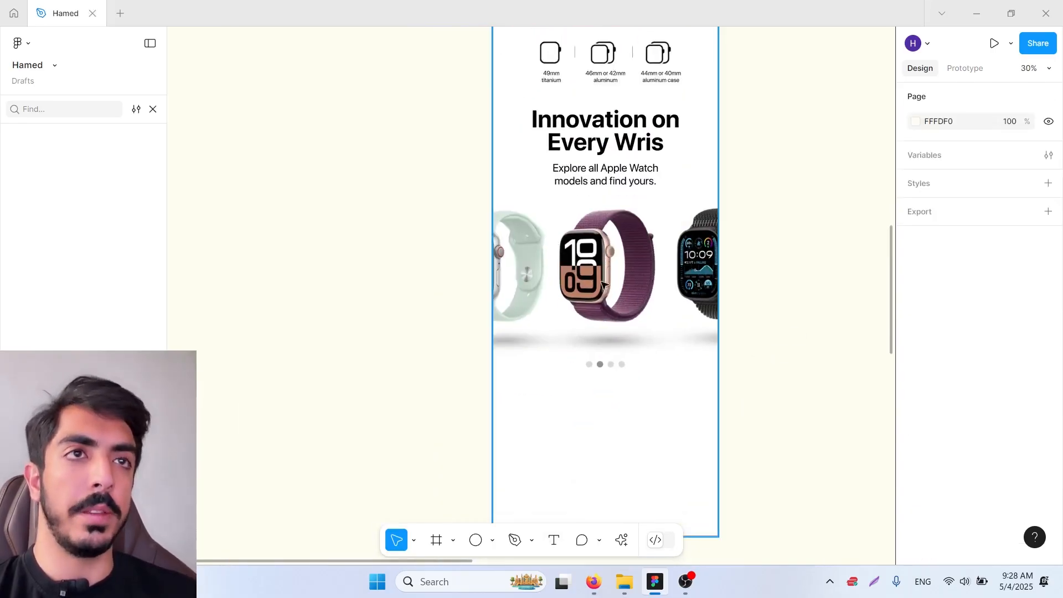
Review the spacing of the finished Section 04 and the empty area beneath it within the whole email
scroll(610, 271, down, 1)
ctrl+scroll(653, 220, down, 1)
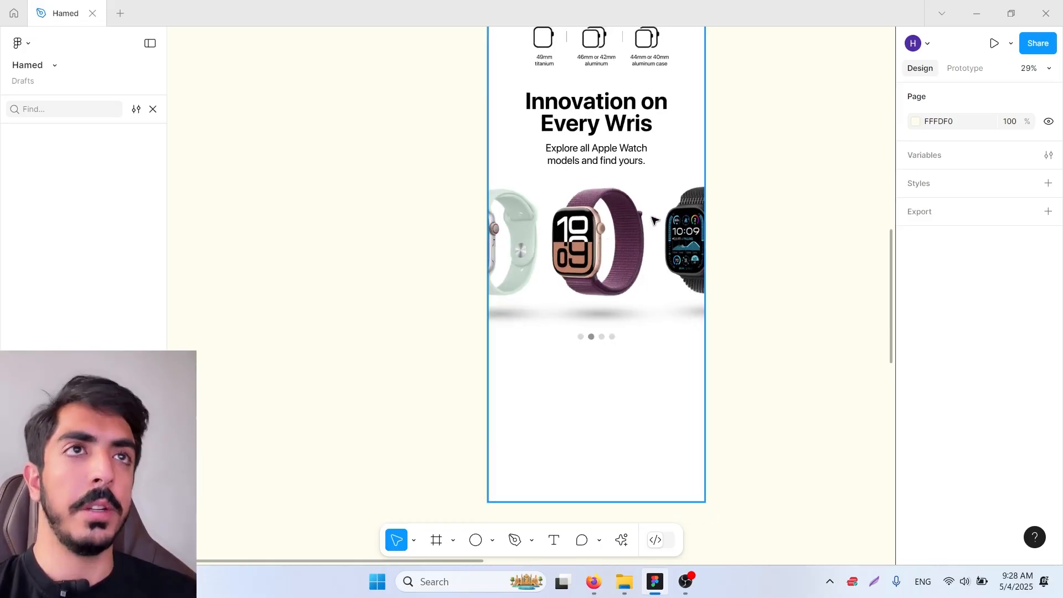
click(704, 247)
click(716, 360)
ctrl+scroll(716, 360, down, 2)
scroll(659, 310, up, 1)
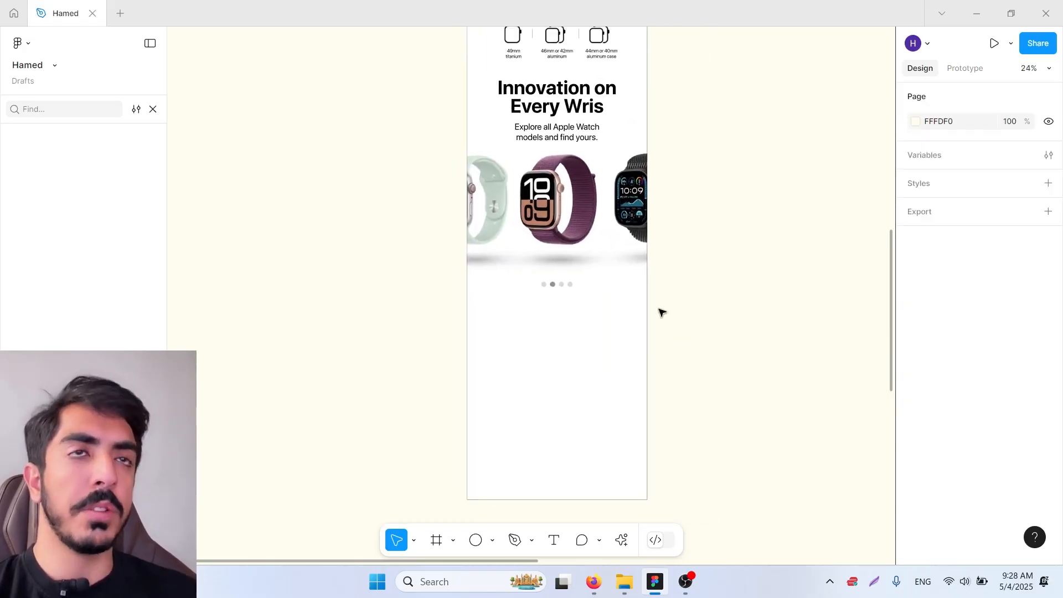
ctrl+scroll(655, 229, down, 3)
scroll(629, 315, down, 1)
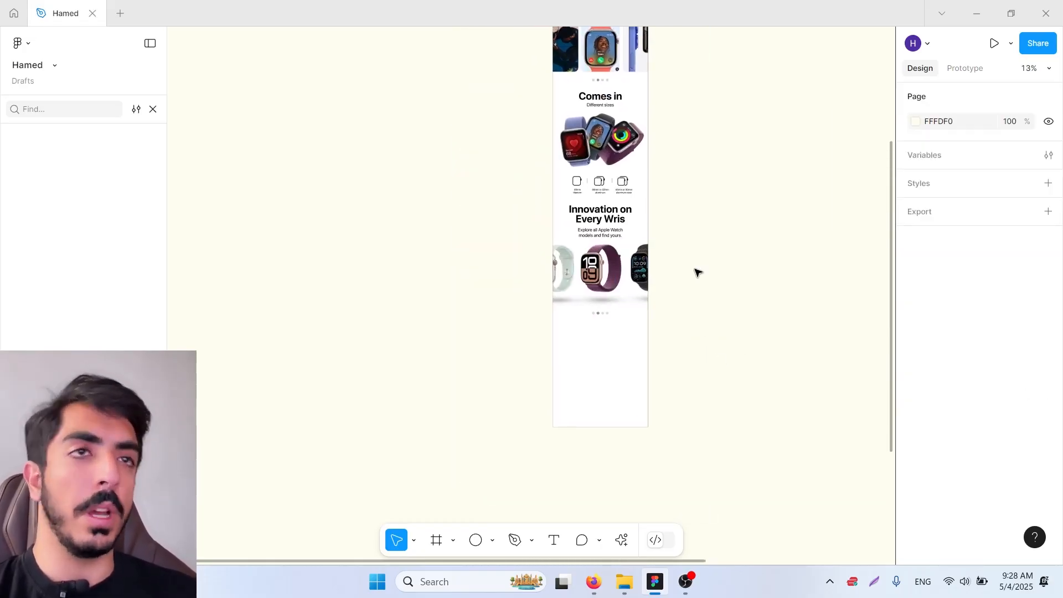
ctrl+scroll(664, 304, up, 2)
ctrl+scroll(584, 354, up, 1)
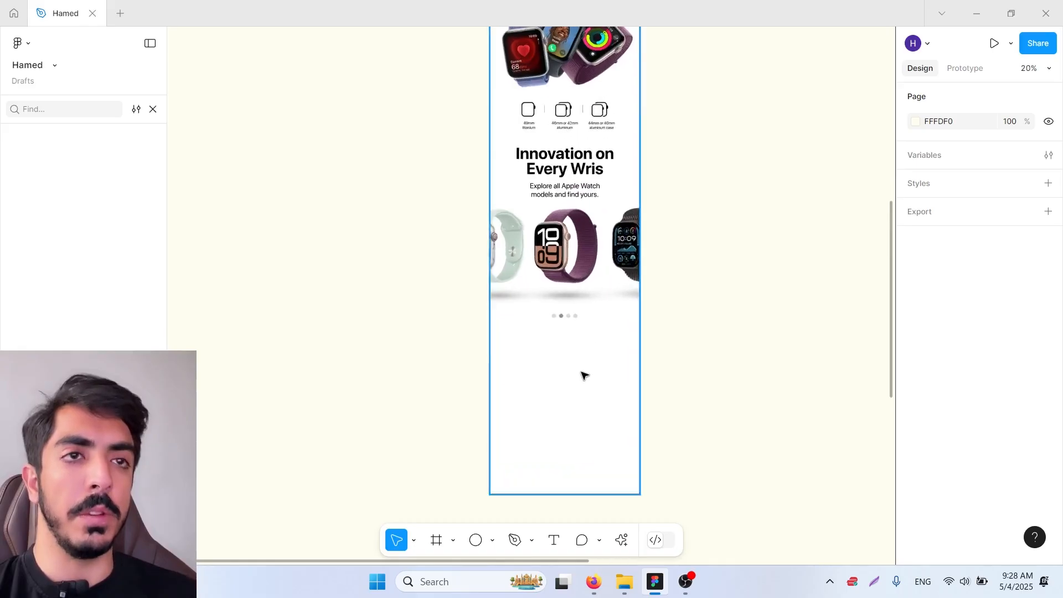
Extend the email frame downward to a height of about 6805
scroll(592, 289, down, 2)
click(593, 289)
drag(579, 397, 590, 413)
click(717, 350)
drag(703, 287, 711, 326)
ctrl+scroll(702, 293, down, 2)
ctrl+scroll(676, 316, up, 2)
Duplicate the Section 04 headline and subheadline into the empty area below the carousel dots
double_click(615, 172)
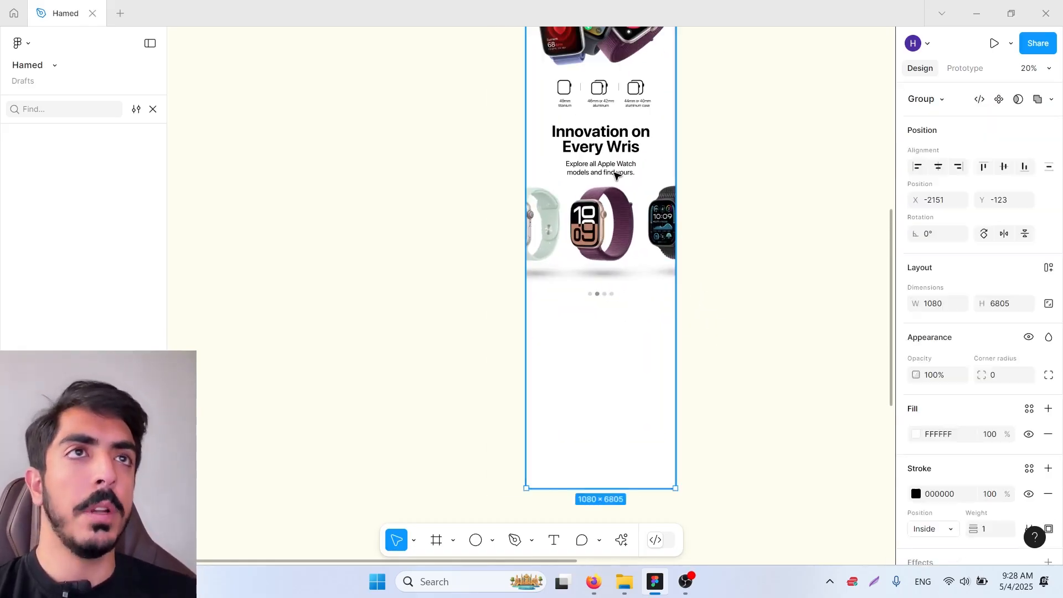
shift+click(609, 142)
alt+drag(605, 143, 605, 334)
click(731, 344)
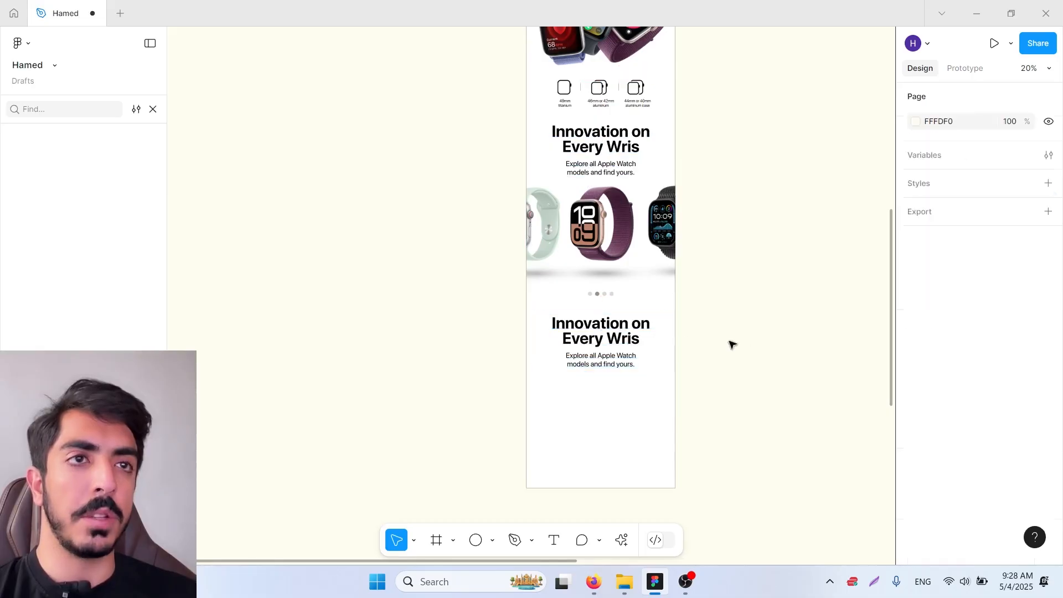
Copy the Section 05 headline "Mix Match" from the document and replace the duplicated headline with it
key(alt+Tab)
drag(427, 313, 352, 325)
key(ctrl+c)
key(alt+Tab)
double_click(636, 338)
Replace the duplicated subheadline with "Make it yours" from the document and move it up under "Mix Match"
key(alt+Tab)
key(alt+Tab)
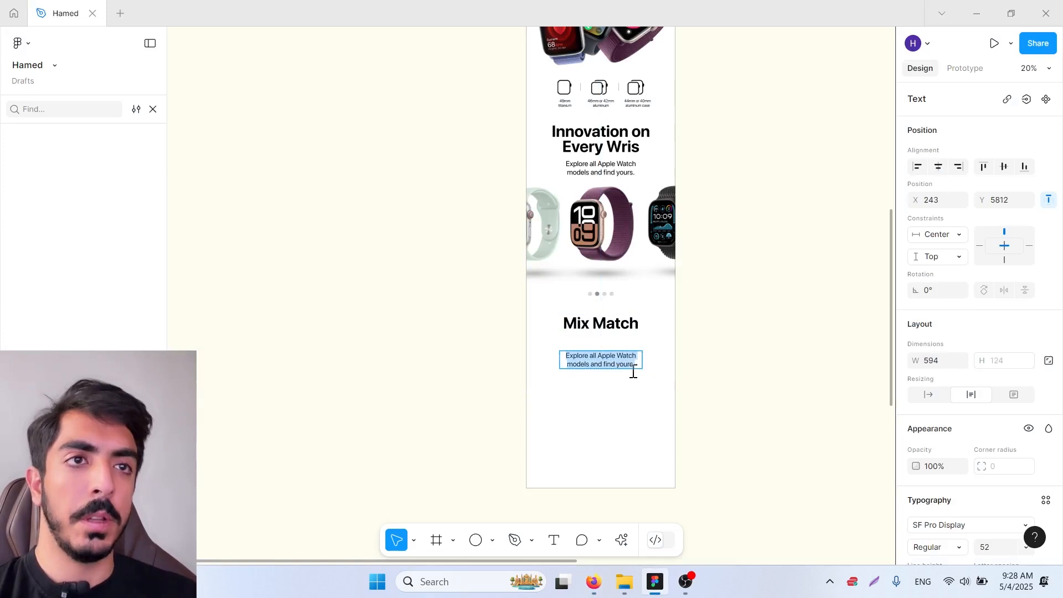
key(ctrl+v)
key(Escape)
Bring the gold watch image from the image folders into the frame, centred at its bottom edge at about 870 × 812
key(alt+Tab)
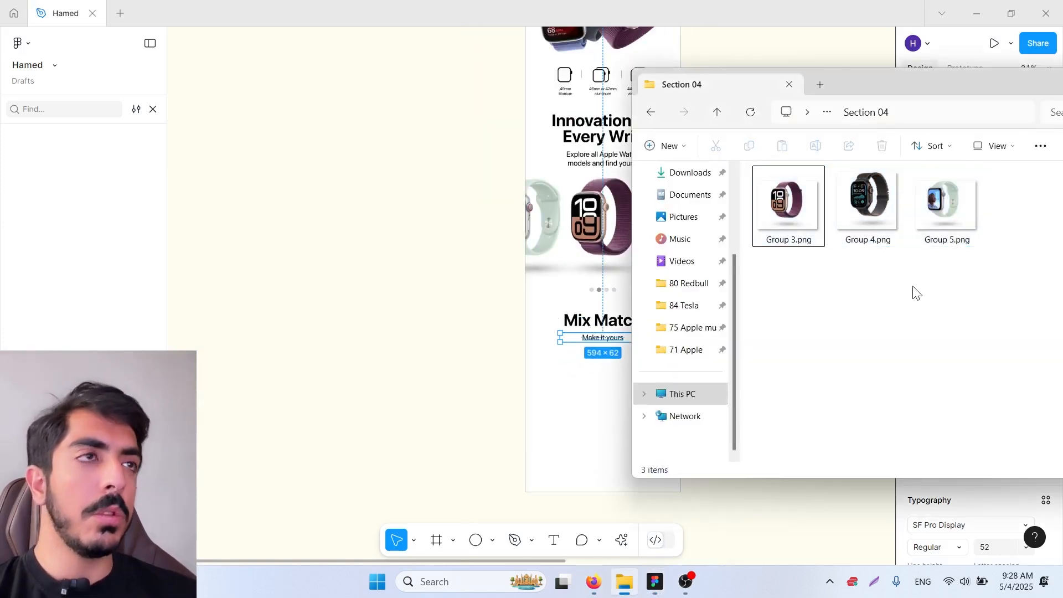
key(alt+Tab)
drag(894, 85, 977, 81)
drag(586, 408, 598, 421)
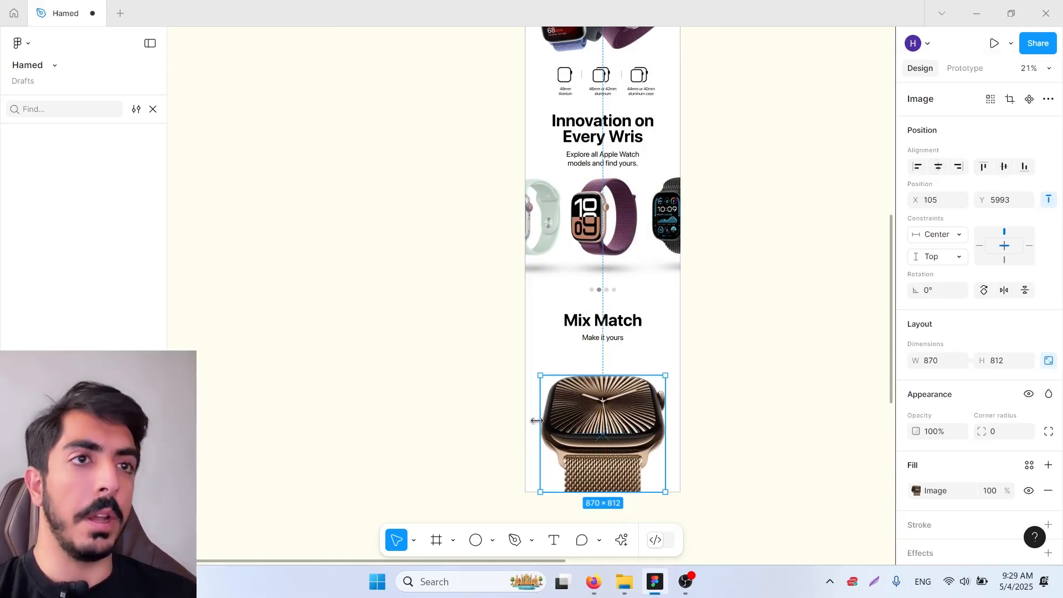
Move the gold watch up closer to "Make it yours" and shorten the frame to end at the image's bottom edge
scroll(569, 443, up, 3)
drag(642, 423, 642, 404)
click(711, 456)
drag(686, 507, 686, 489)
click(833, 390)
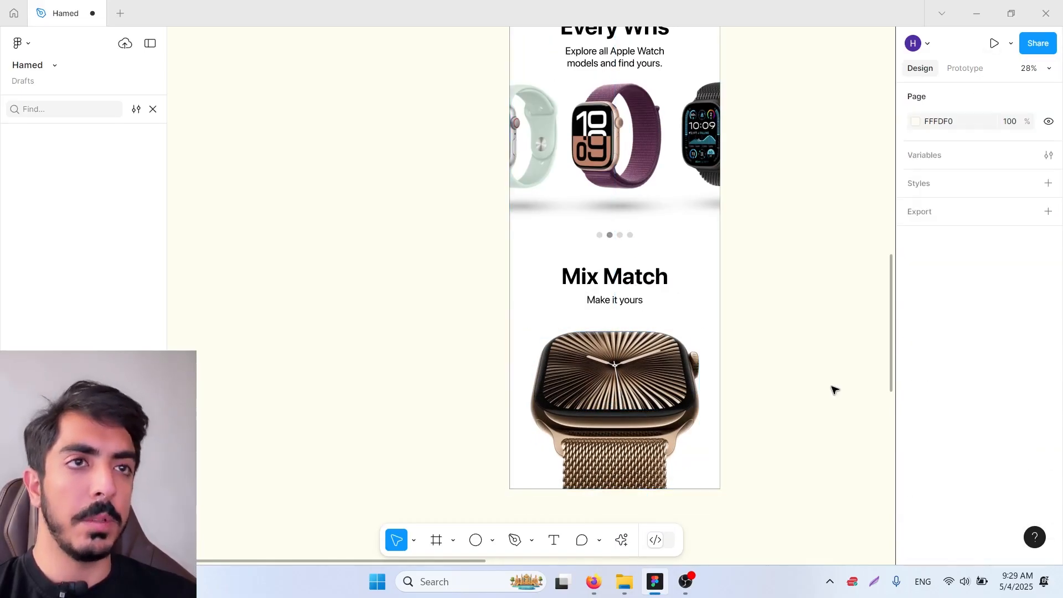
Duplicate the Apple Watch logo from the email header onto the gold watch's band at the end of the email
scroll(554, 388, down, 1)
scroll(591, 244, down, 5)
scroll(553, 260, up, 10)
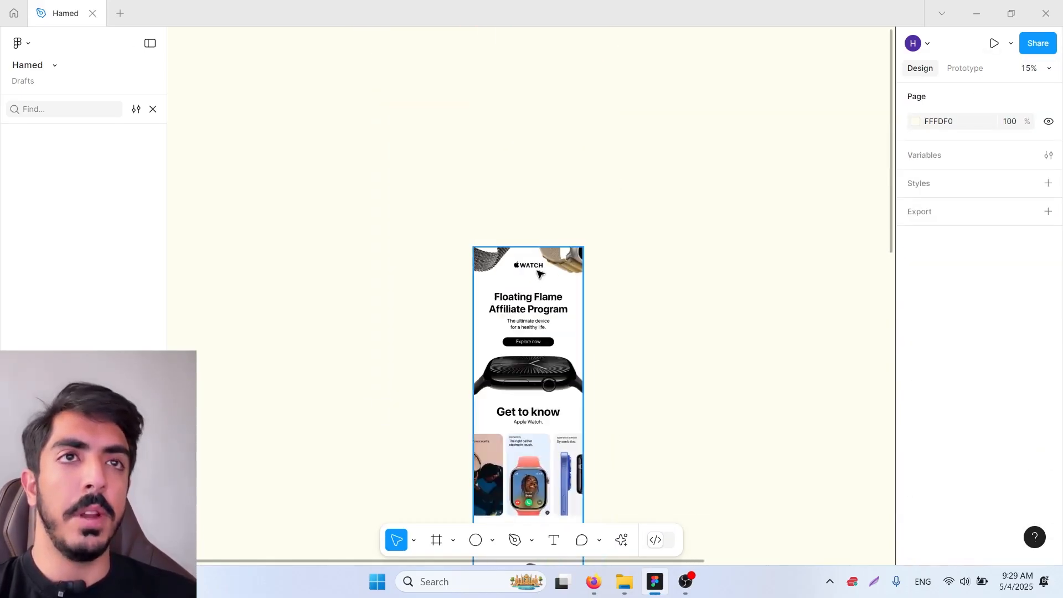
scroll(529, 268, up, 5)
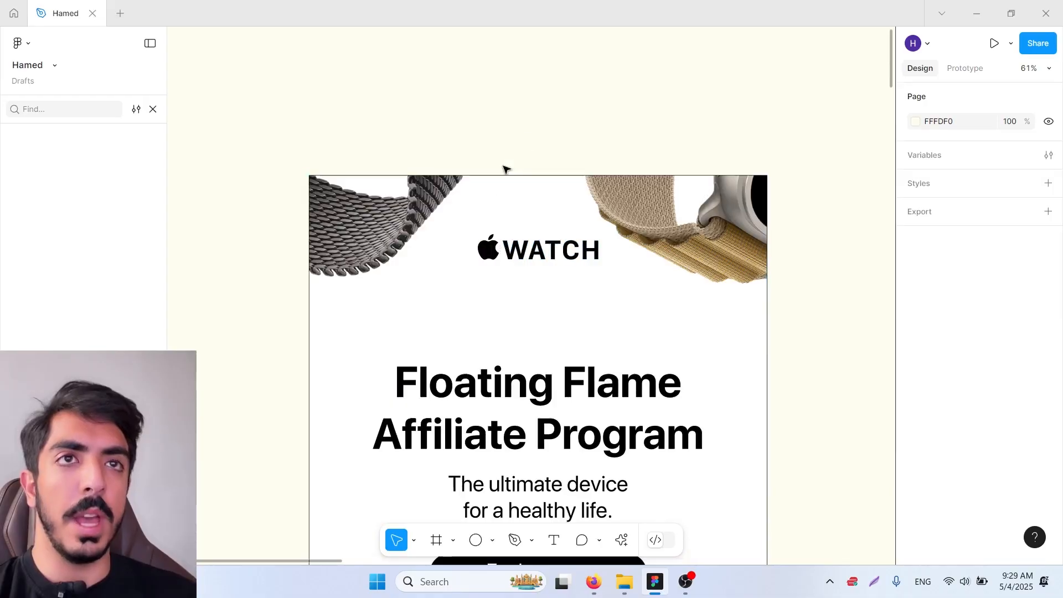
click(522, 247)
scroll(522, 247, down, 5)
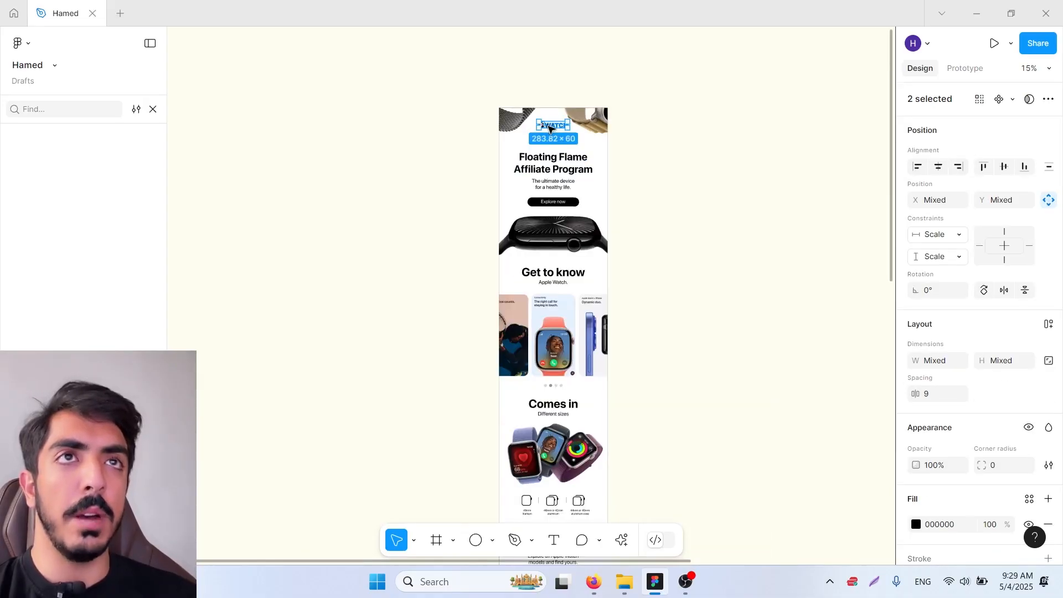
scroll(565, 553, down, 6)
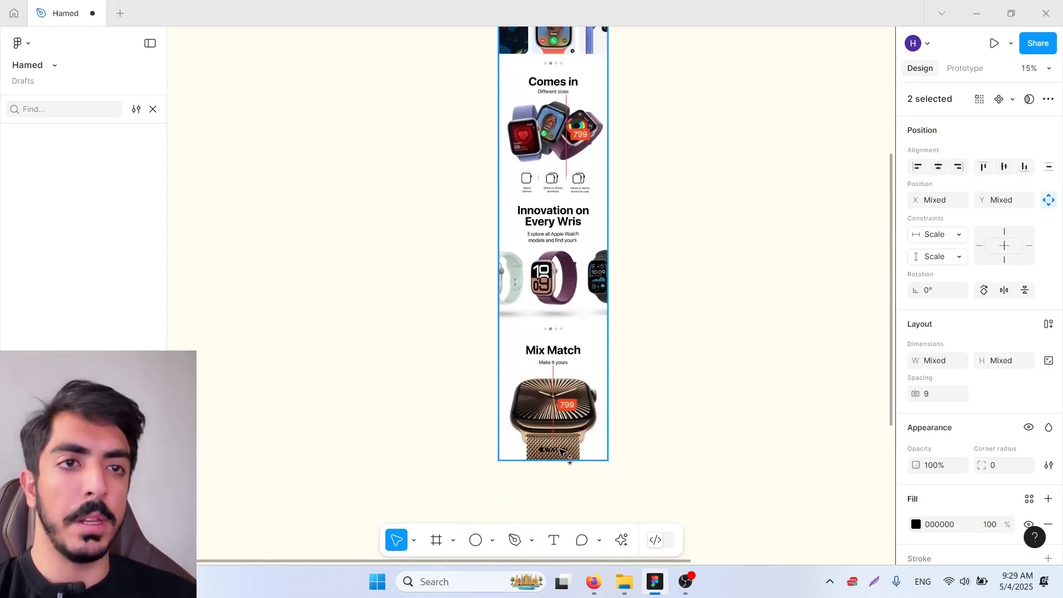
Change the fill of the logo copy on the gold watch band to white
scroll(575, 459, up, 4)
click(915, 524)
drag(819, 358, 695, 157)
click(746, 195)
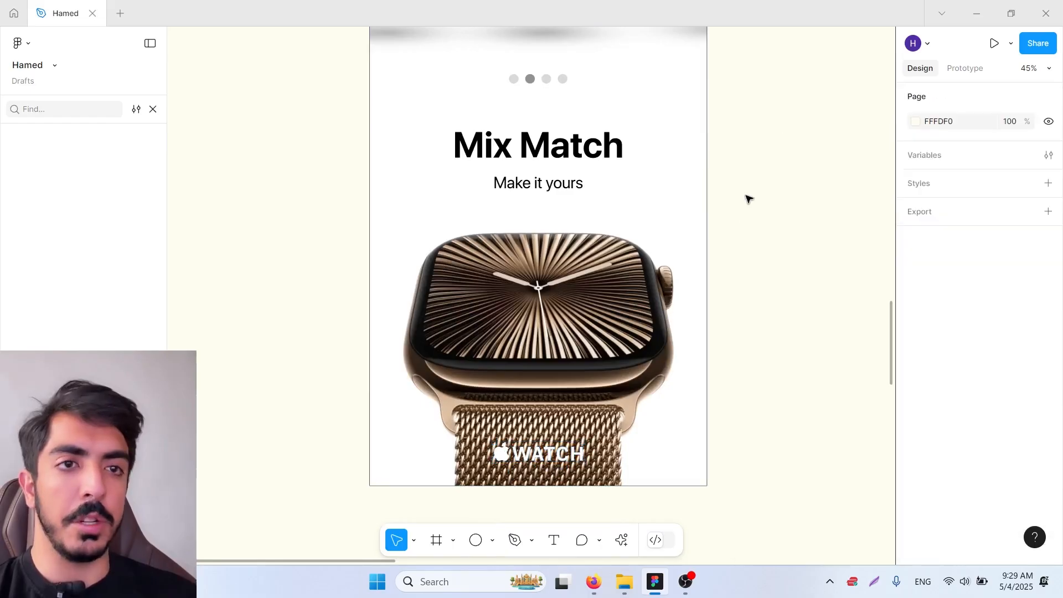
Move the white Apple Watch logo slightly higher on the gold watch's band
scroll(721, 250, down, 1)
scroll(581, 412, up, 5)
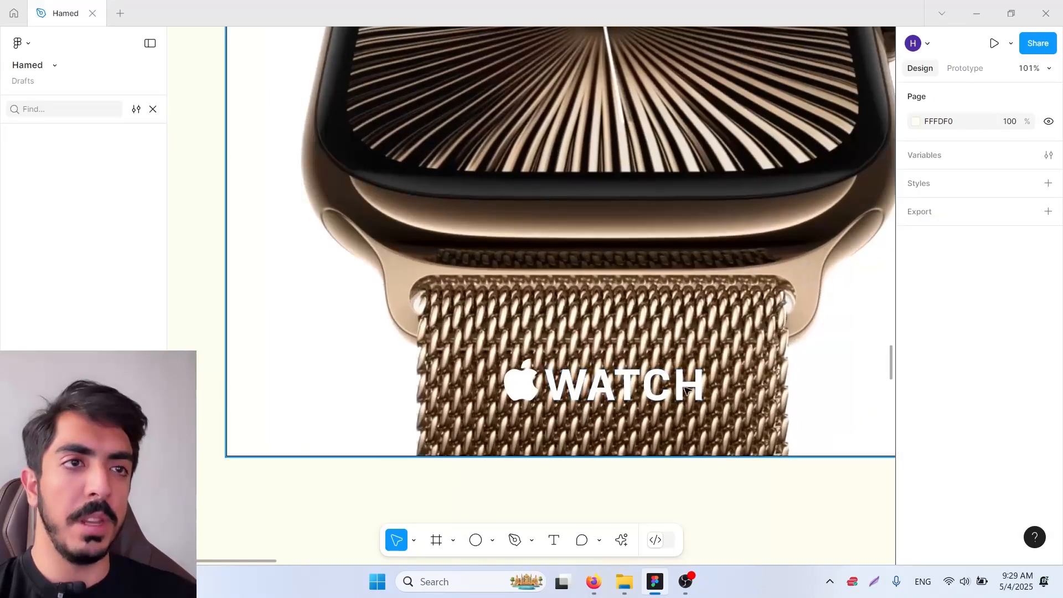
click(687, 387)
shift+click(522, 390)
drag(521, 390, 602, 372)
scroll(602, 371, down, 6)
click(881, 332)
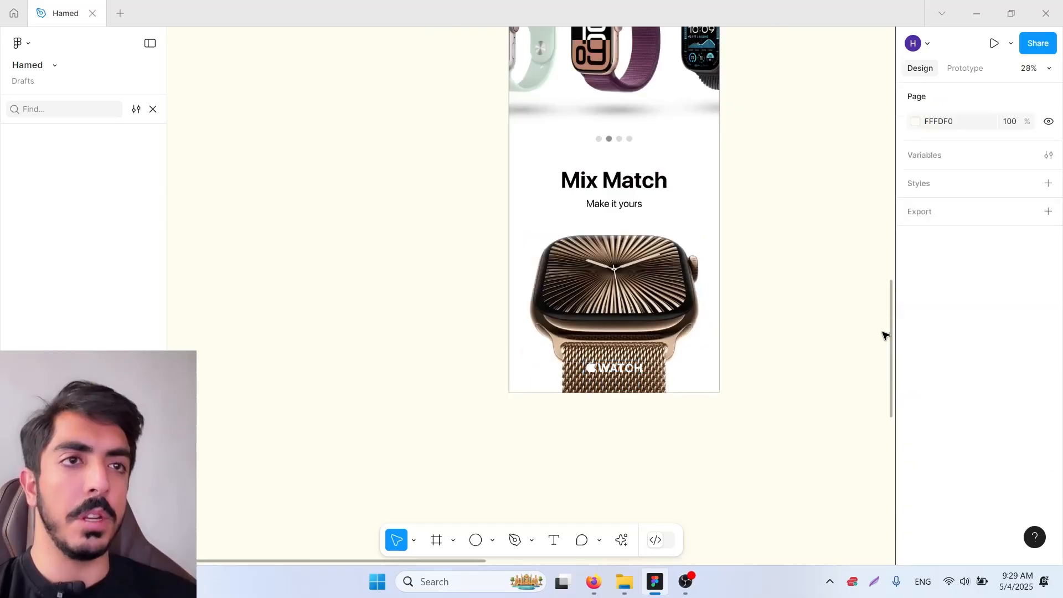
drag(736, 382, 724, 403)
Delete the white Apple Watch logo from the gold watch's band
scroll(660, 400, up, 4)
scroll(631, 399, down, 3)
scroll(576, 391, up, 4)
click(573, 379)
shift+click(485, 372)
key(Delete)
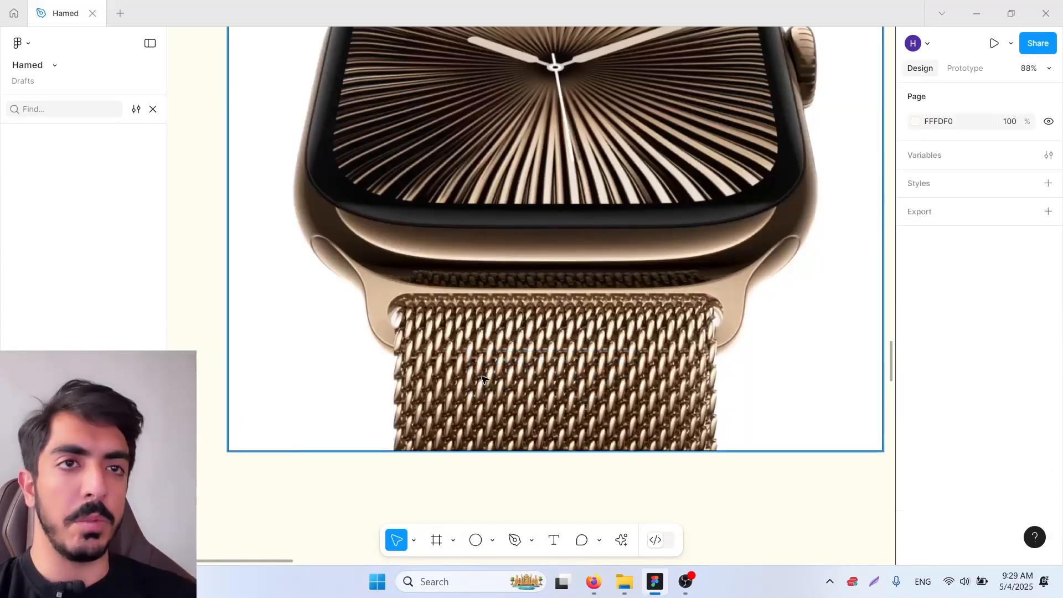
Move the "Mix Match" heading and "Make it yours" subtitle slightly down, closer to the gold watch
scroll(553, 356, down, 4)
drag(584, 176, 594, 329)
scroll(595, 328, down, 1)
double_click(593, 266)
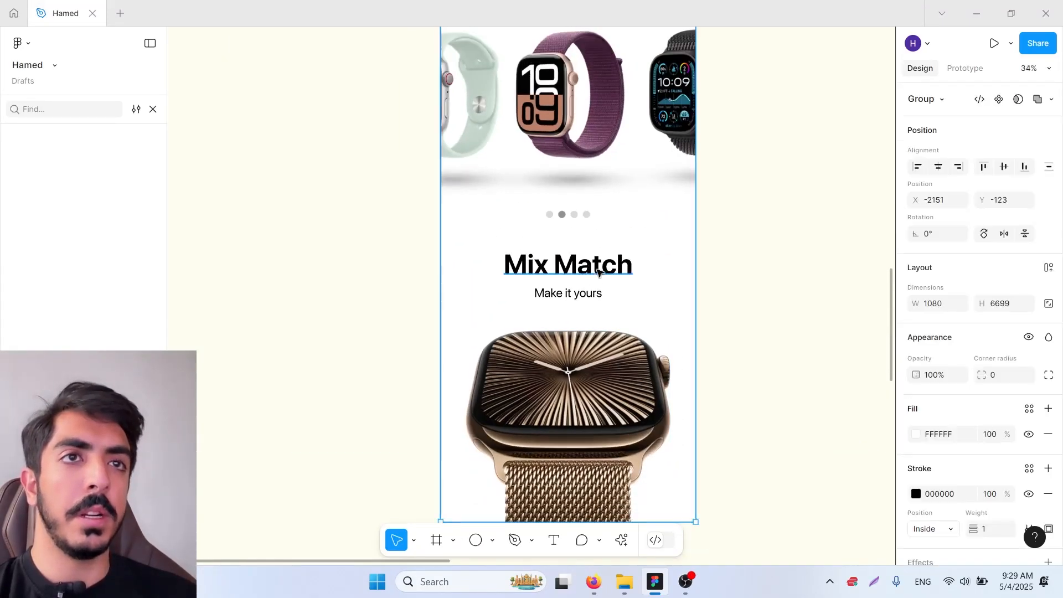
shift+click(596, 292)
drag(609, 264, 611, 275)
click(767, 277)
Extend the email frame to a height of 6939 and shift the "Mix Match" text and gold watch down, leaving space below the carousel dots
scroll(719, 292, down, 3)
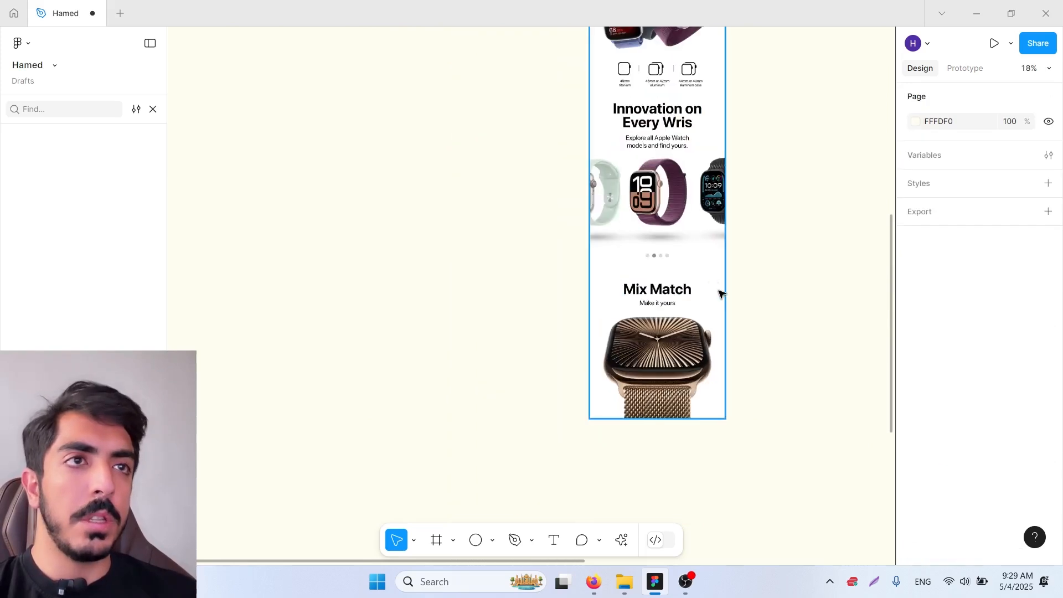
click(685, 419)
drag(733, 461, 607, 285)
drag(652, 351, 652, 380)
click(769, 283)
drag(770, 271, 756, 380)
scroll(648, 421, up, 2)
scroll(655, 422, down, 3)
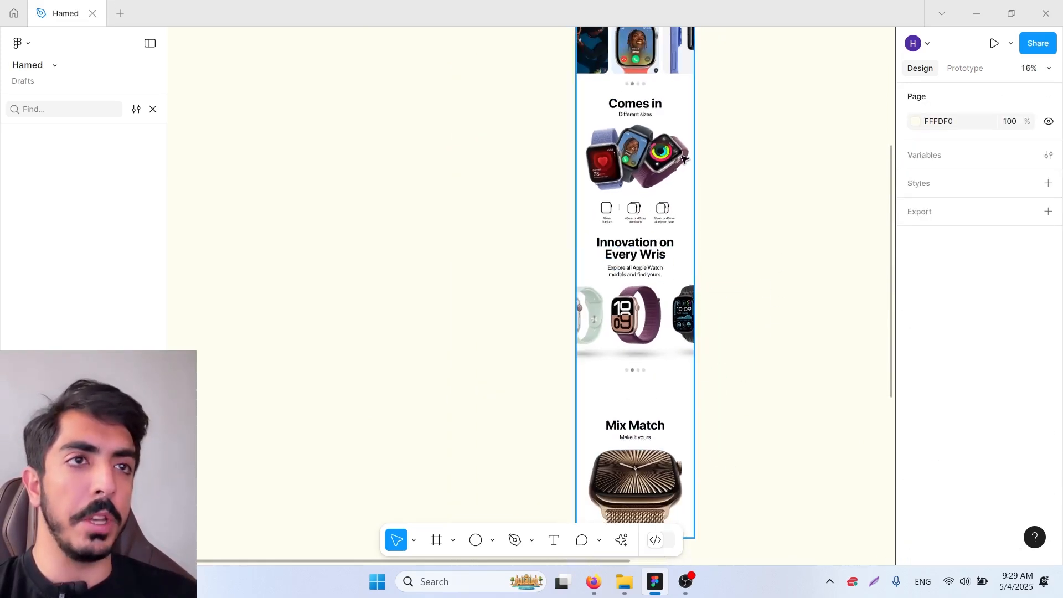
Duplicate the "Explore now" button from the hero section and place the copy below the carousel dots of the Innovation section
drag(684, 159, 646, 491)
scroll(599, 213, up, 4)
click(600, 226)
scroll(644, 227, down, 5)
drag(632, 220, 631, 167)
scroll(631, 166, up, 3)
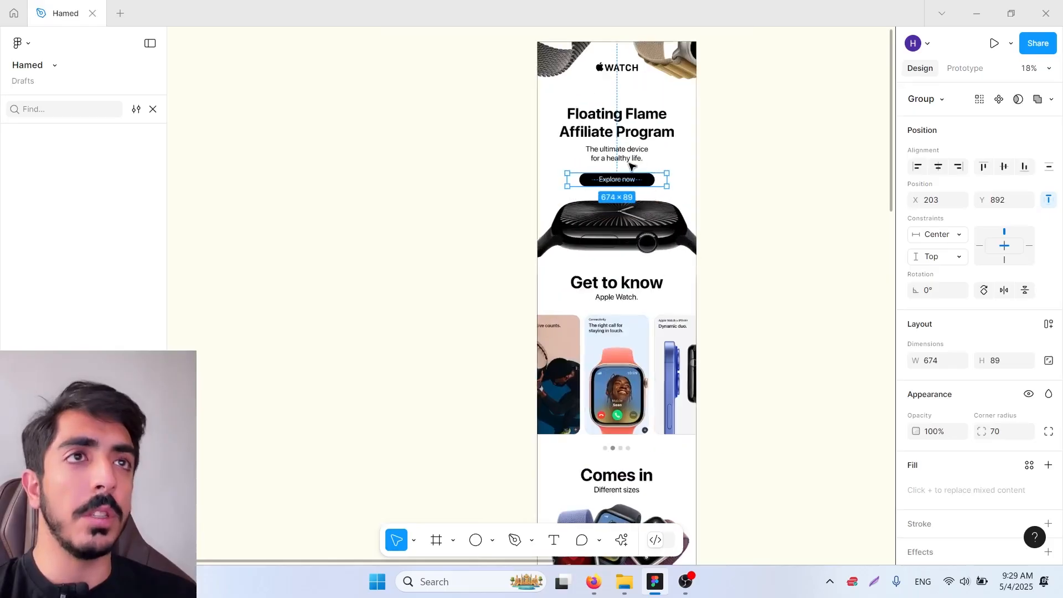
scroll(625, 496, down, 5)
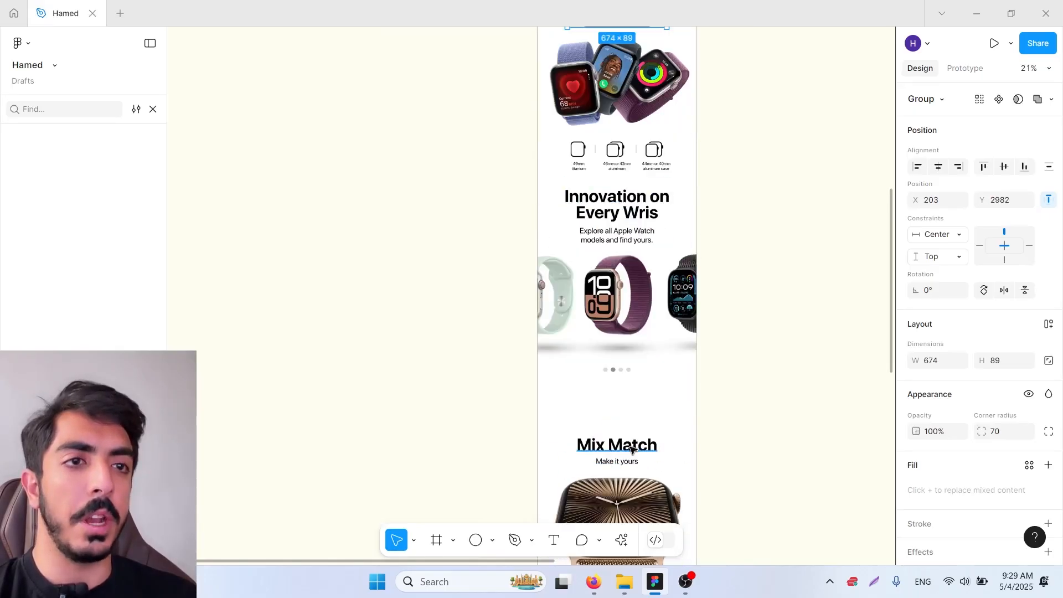
scroll(649, 71, up, 1)
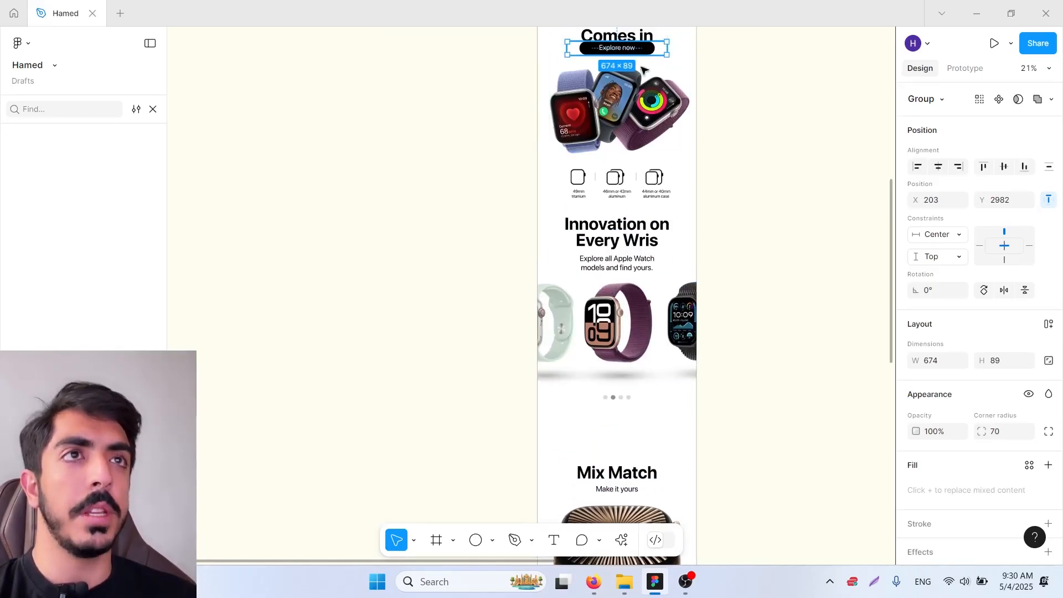
drag(596, 52, 597, 438)
Narrow the copied button's text box to 457 and change its label to "Shop all"
scroll(616, 417, up, 6)
drag(768, 423, 672, 325)
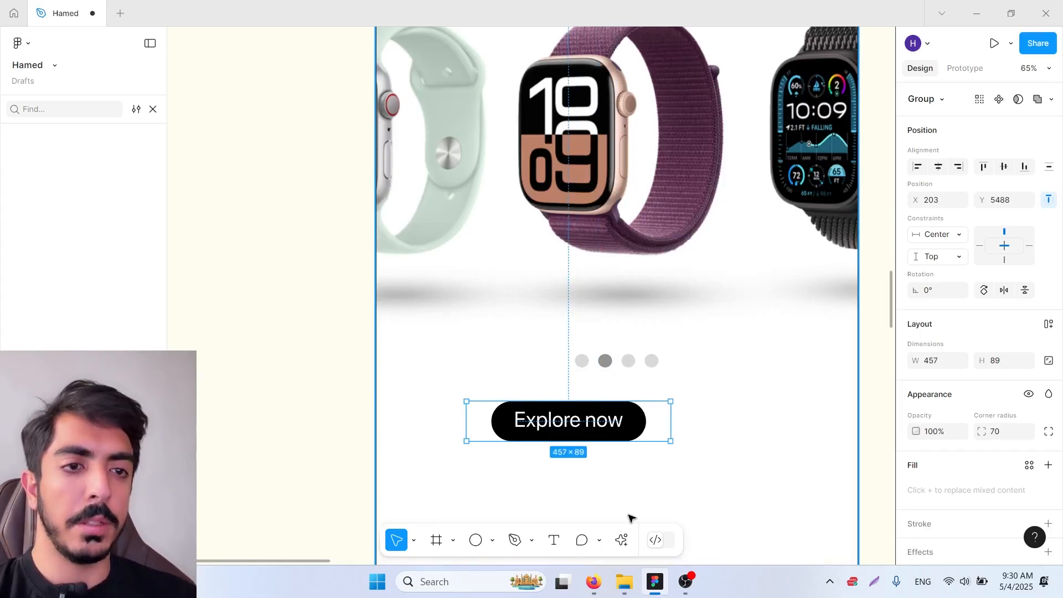
click(632, 518)
double_click(636, 326)
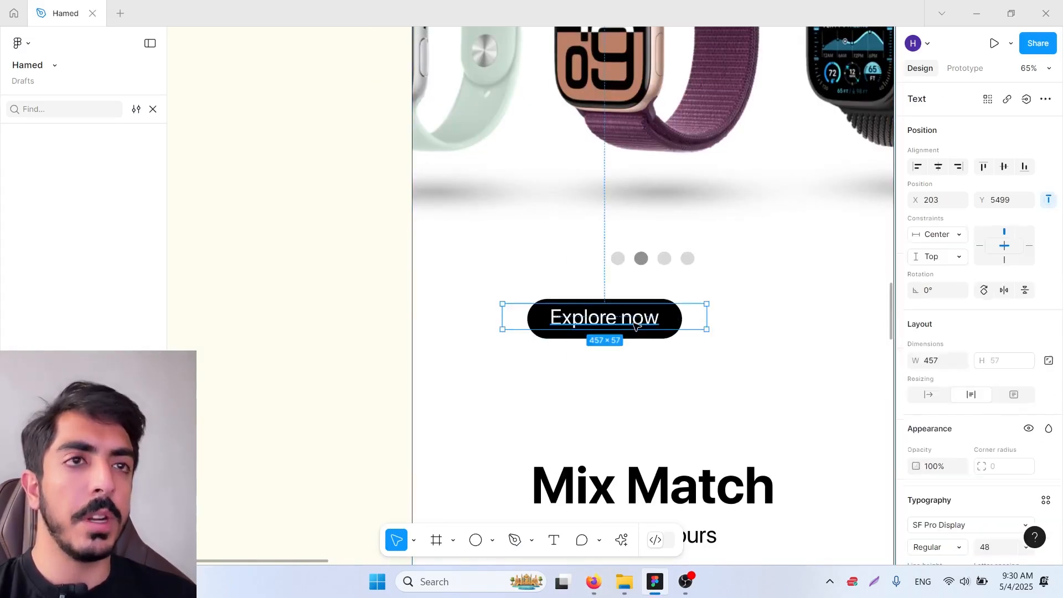
key(Escape)
click(550, 339)
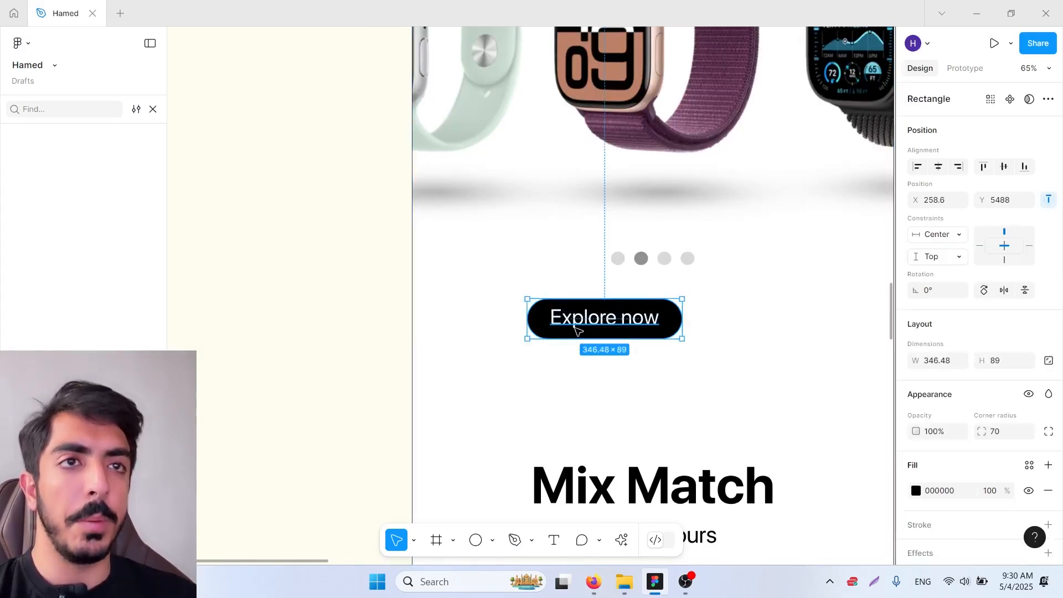
double_click(578, 321)
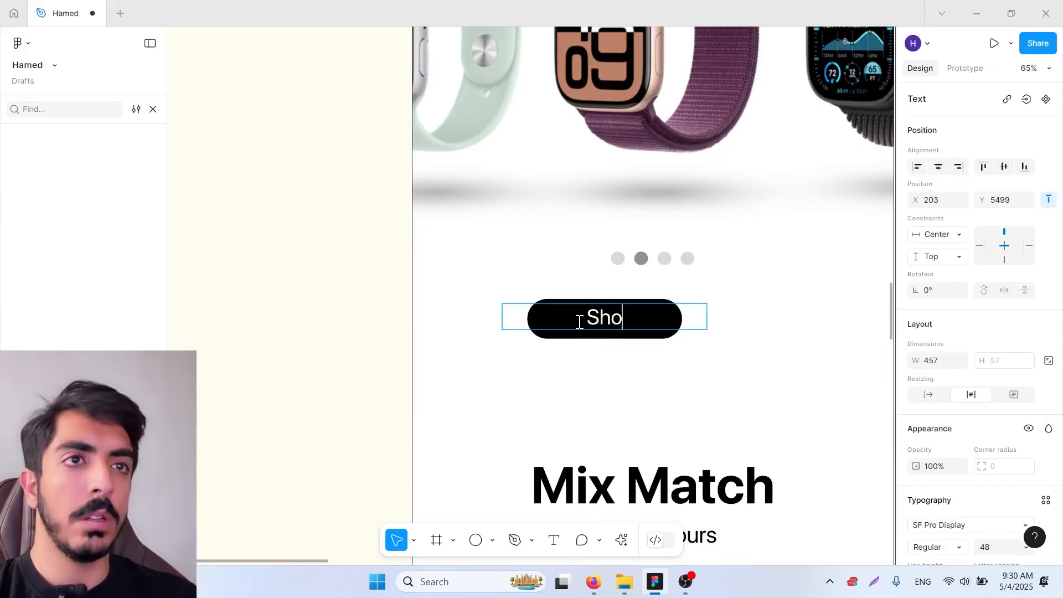
click(638, 334)
Narrow the "Shop all" text box to 215, duplicate its black pill beside it with a 28 gap, and shift the pair toward the frame's centre
drag(704, 315, 621, 348)
alt+drag(479, 362, 631, 344)
shift+click(557, 366)
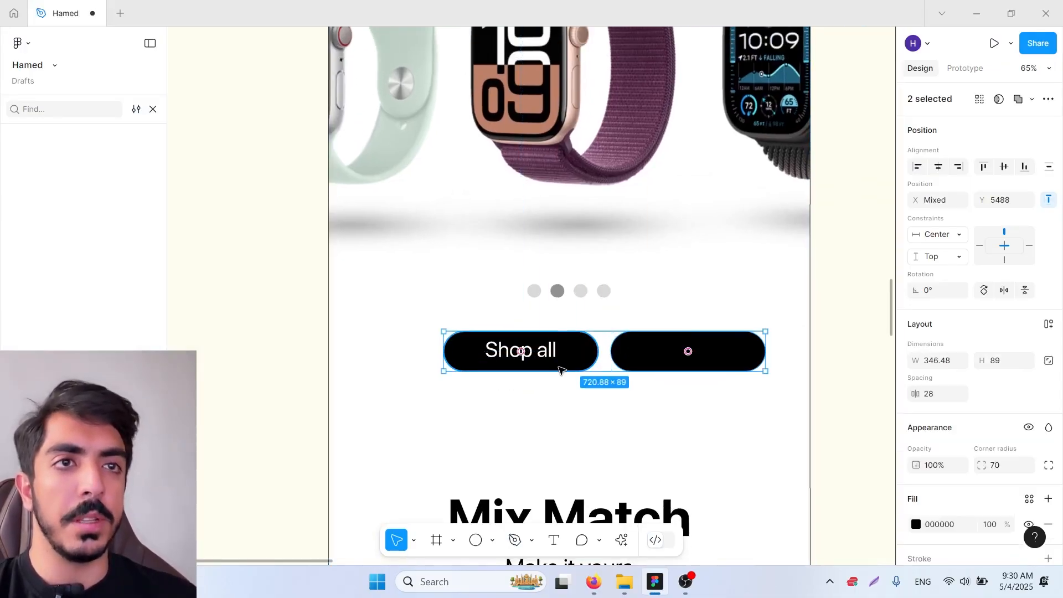
shift+drag(562, 354, 526, 355)
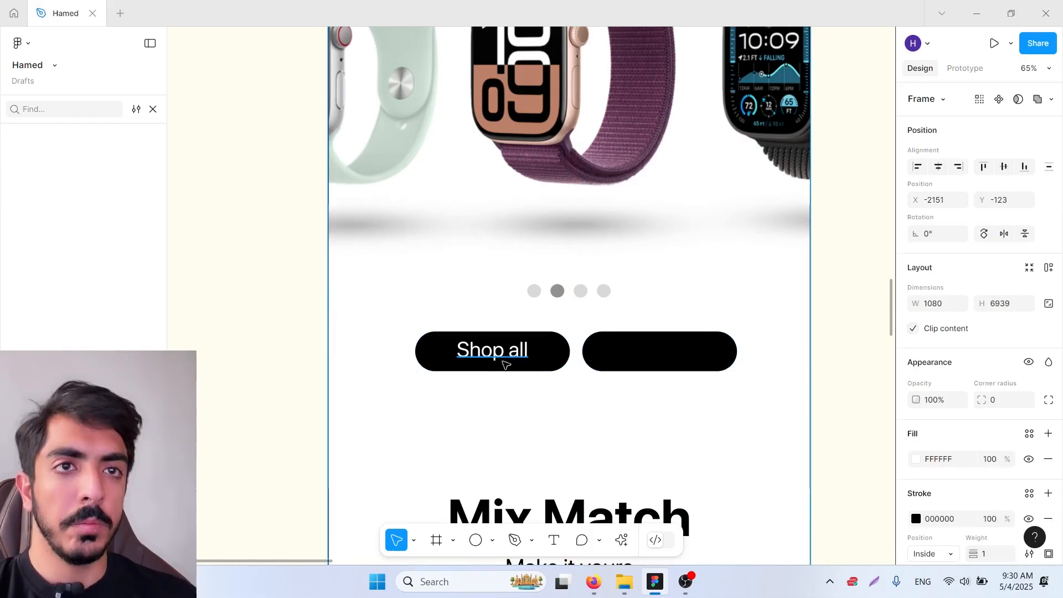
Copy the "Shop all" label onto the second pill, change it to "Learn more" in a 263-wide text box, and centre it there
alt+drag(505, 364, 676, 354)
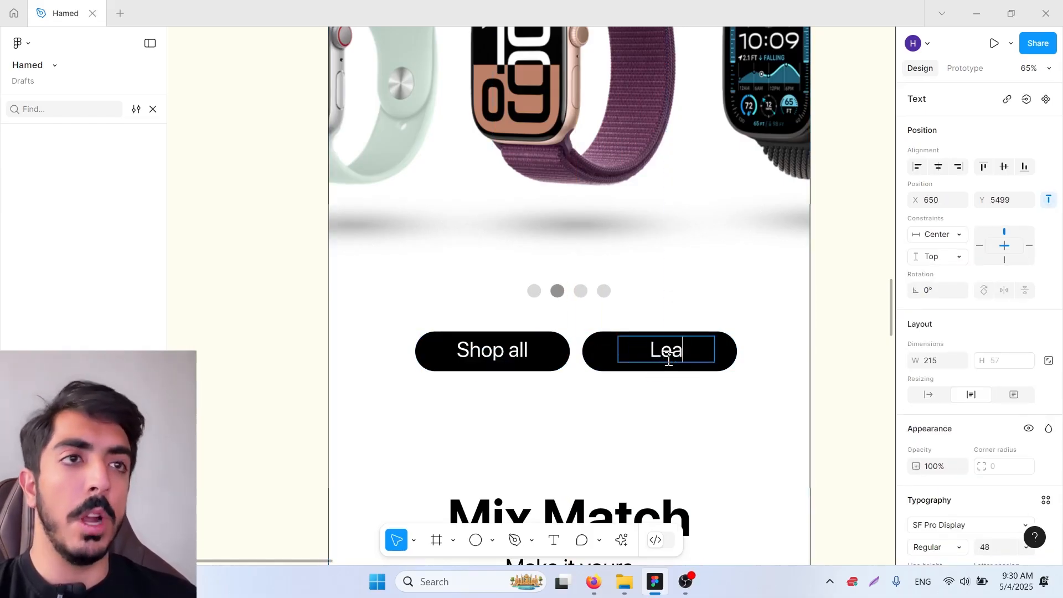
key(Escape)
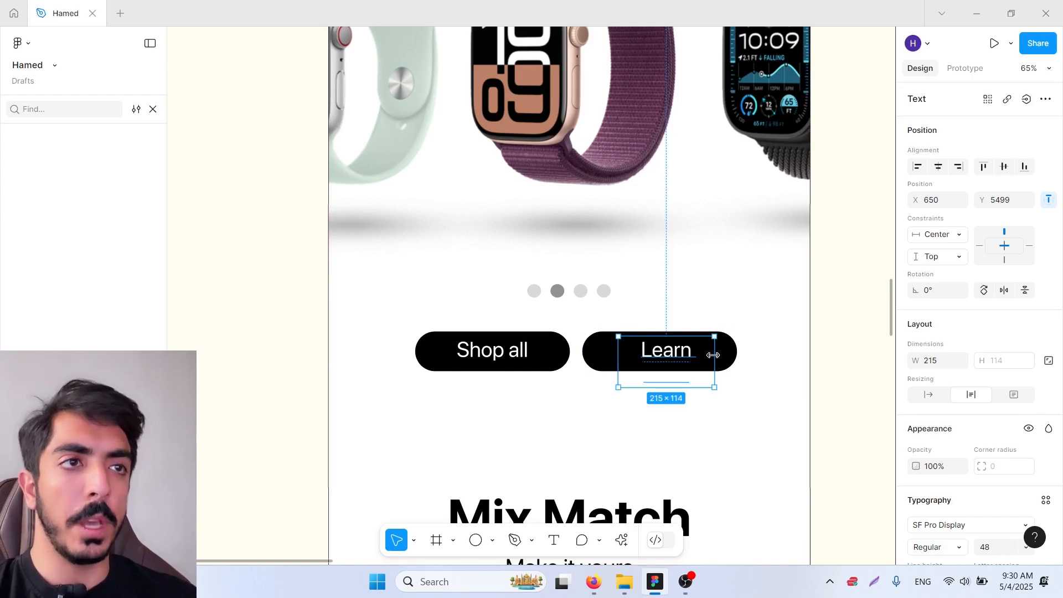
ctrl+scroll(670, 375, up, 5)
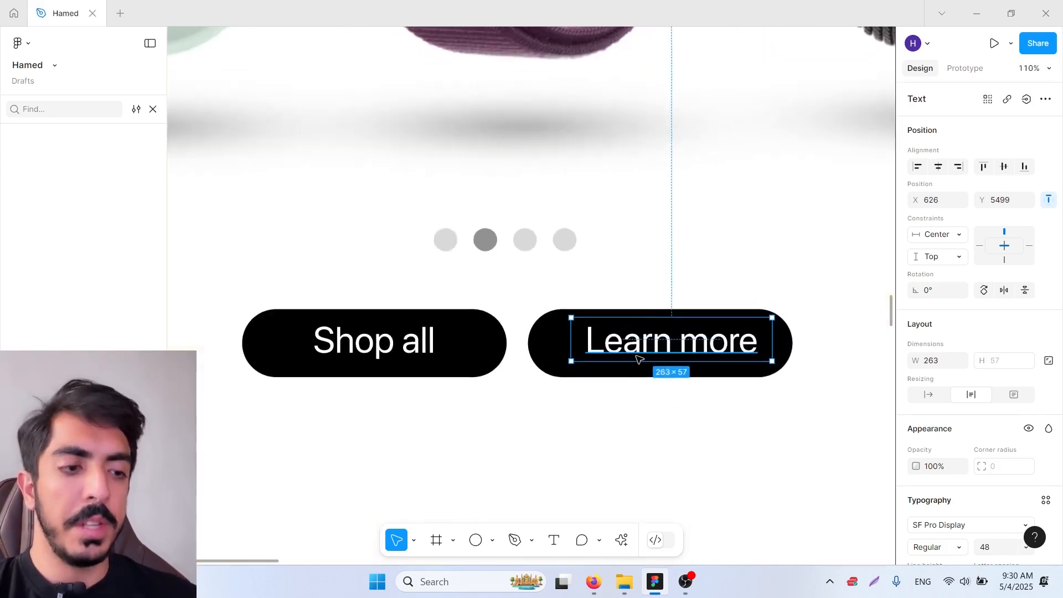
drag(639, 359, 637, 359)
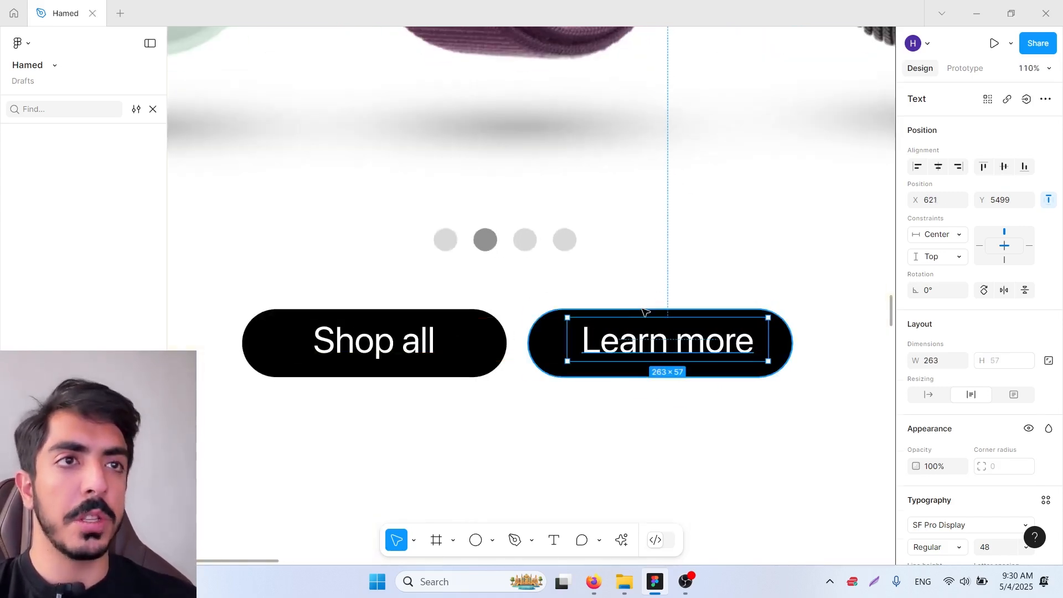
Remove the fill of the "Learn more" pill and give it a black stroke
click(644, 313)
click(1048, 491)
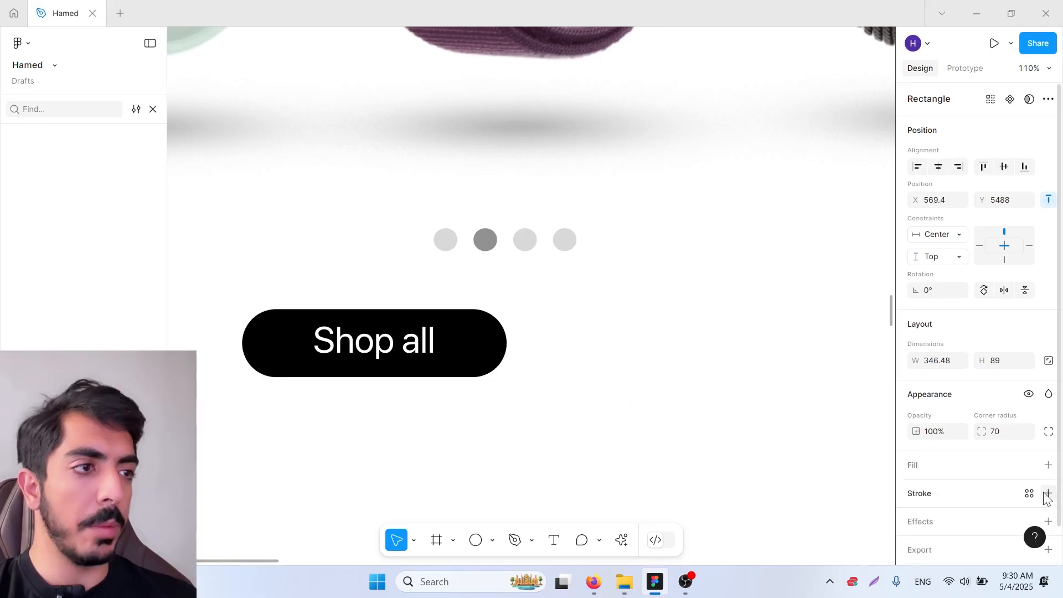
click(1048, 492)
click(916, 519)
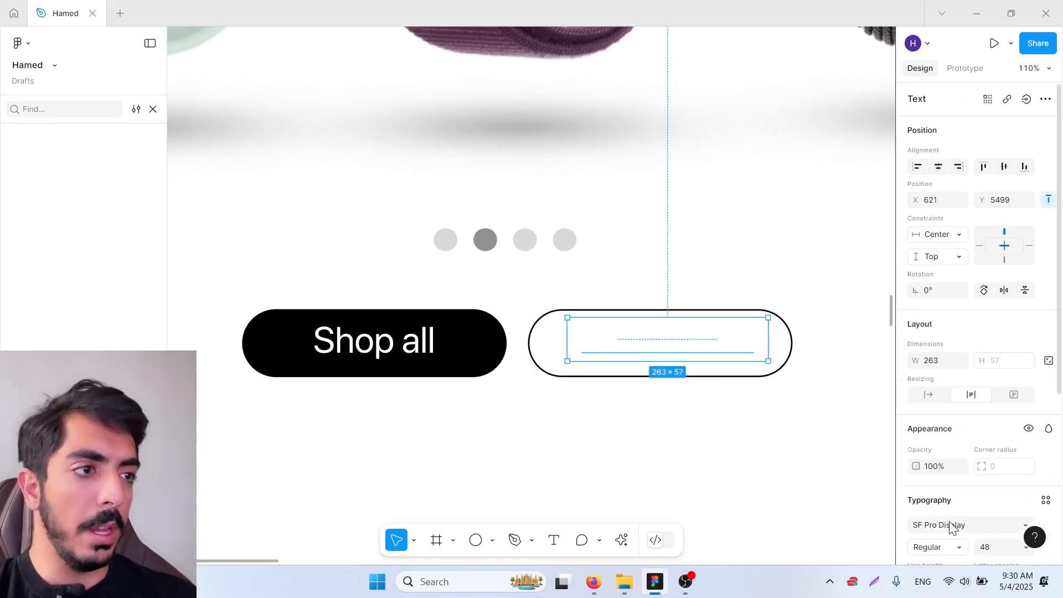
Change the fill of the "Learn more" label to black
scroll(944, 437, down, 4)
click(915, 469)
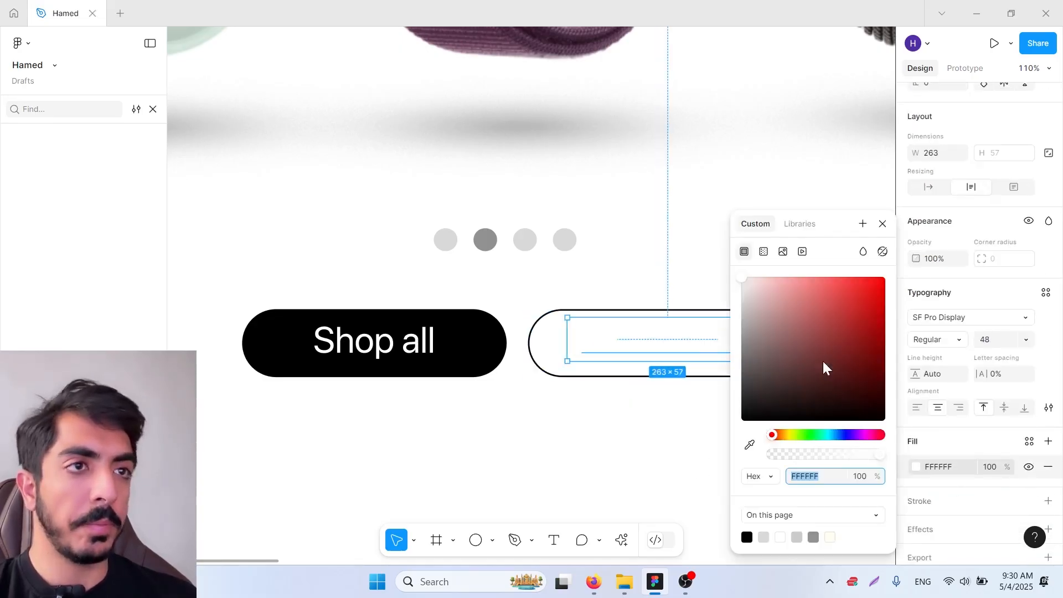
drag(822, 362, 646, 474)
click(645, 473)
Move the "Mix Match" heading, its subtitle and the gold watch together up closer to the two buttons
scroll(652, 460, down, 7)
click(744, 289)
scroll(747, 305, up, 1)
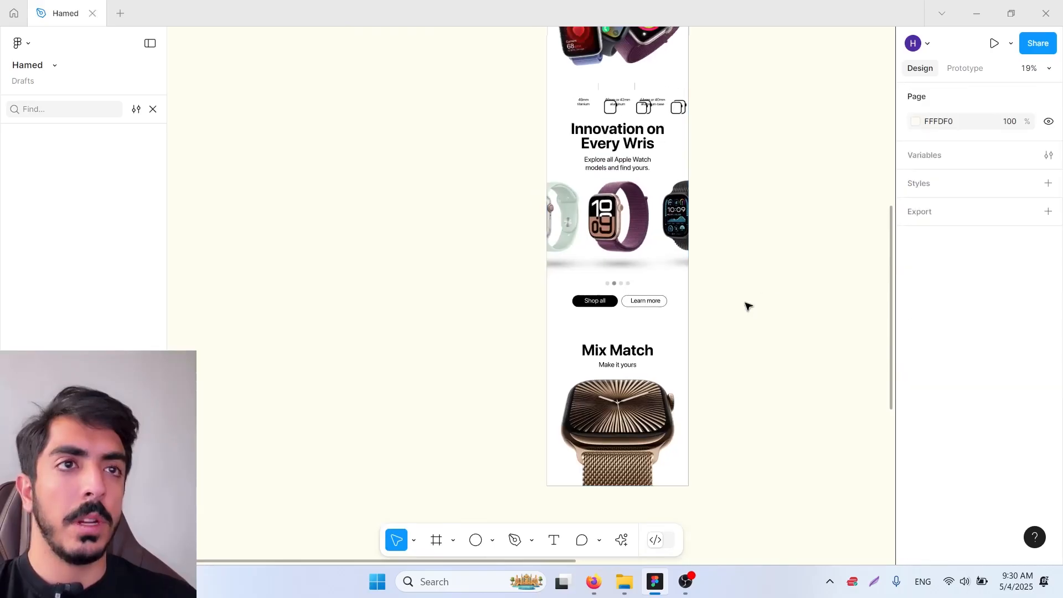
drag(582, 454, 512, 496)
drag(614, 457, 615, 436)
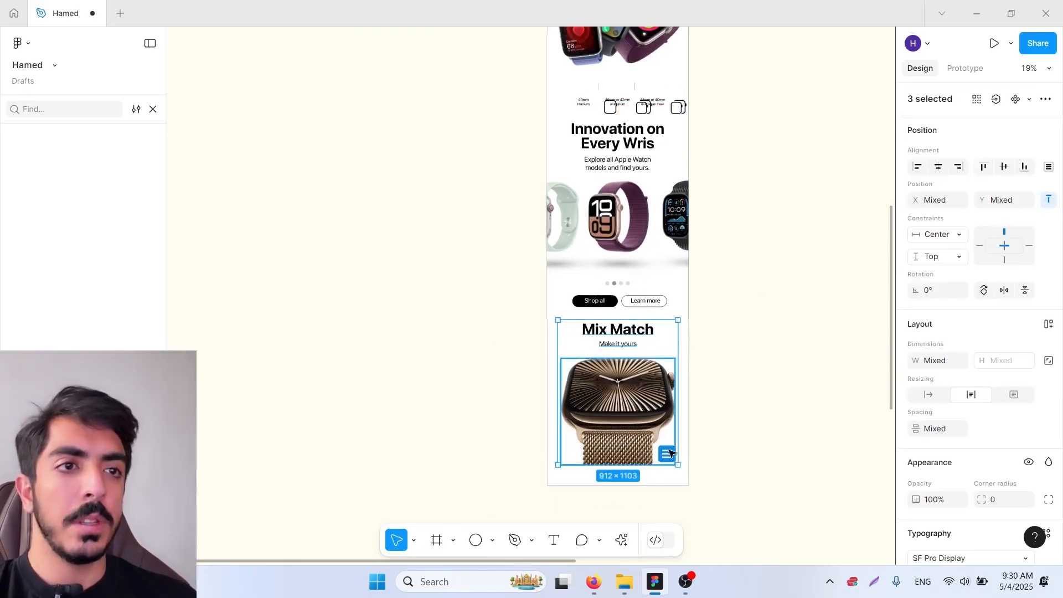
scroll(674, 466, up, 4)
Adjust the vertical position of "Mix Match" and "Make it yours" between the buttons and gold watch, and raise the subtitle to Y 5837
click(680, 497)
drag(652, 500, 652, 476)
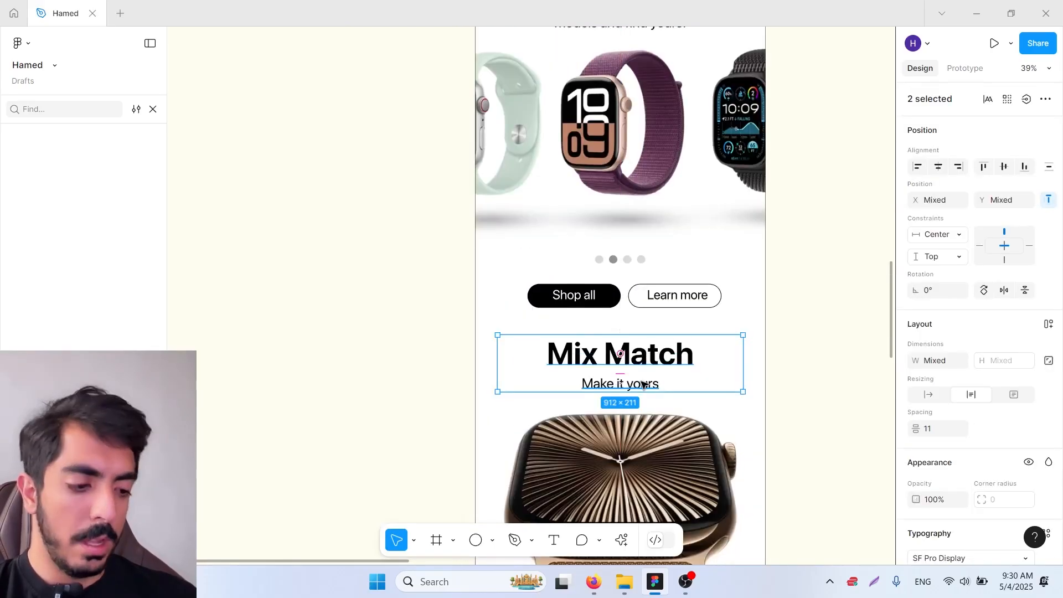
key(shift+Down)
key(shift+Down)
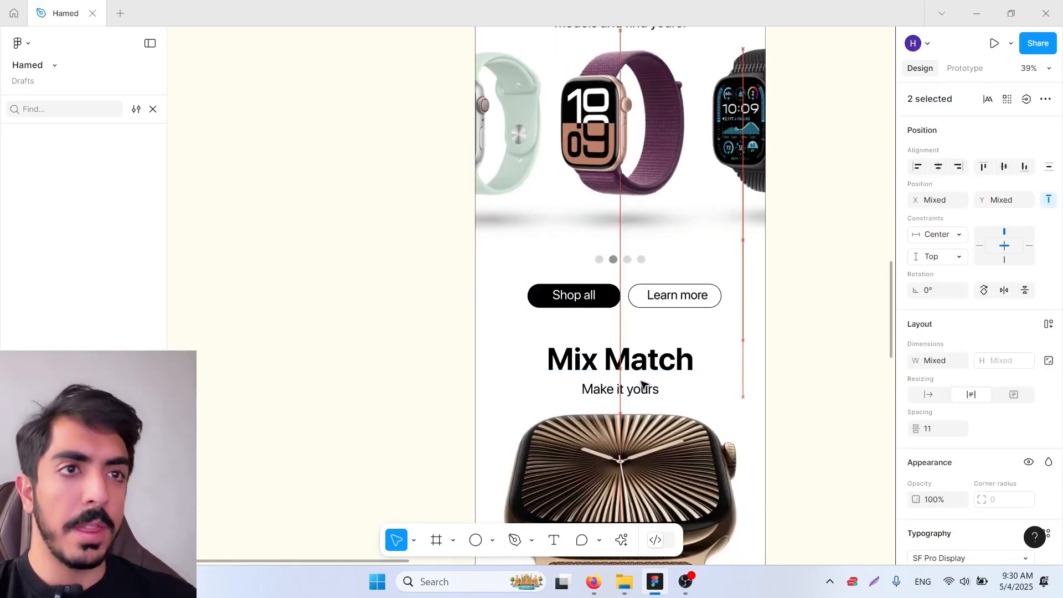
click(818, 408)
scroll(636, 389, up, 1)
click(639, 391)
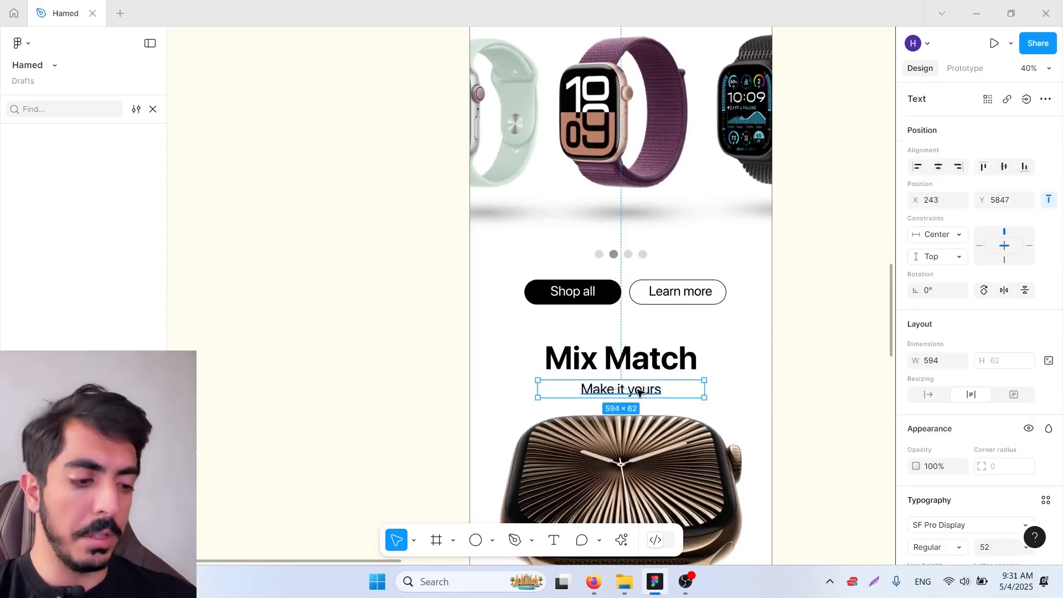
Move the three misplaced watch-size icons back above their size labels, in line with the dividers at Y 3846
scroll(650, 386, down, 5)
drag(669, 313, 619, 376)
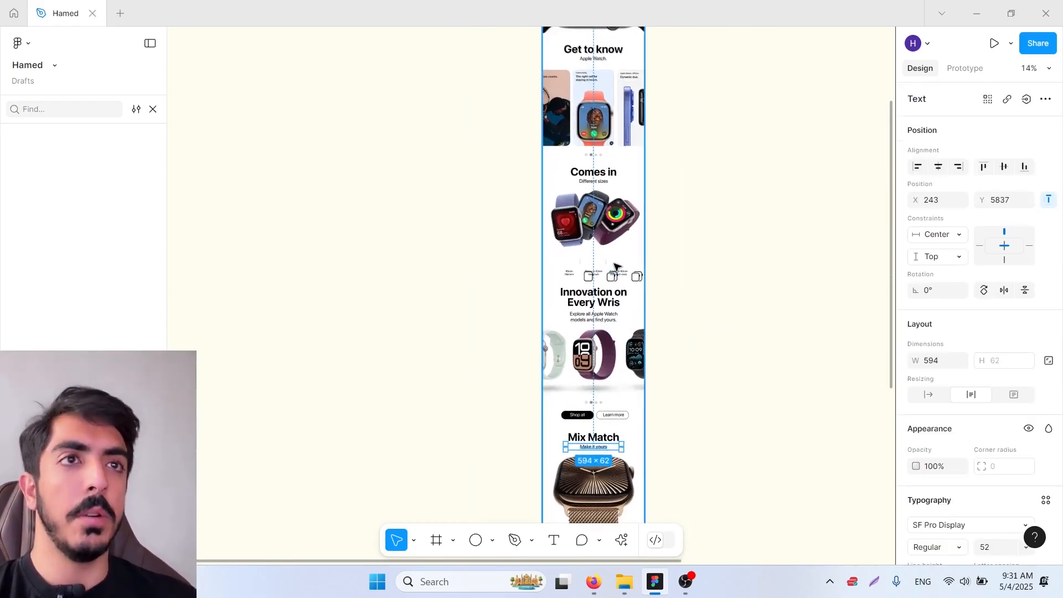
scroll(624, 274, up, 8)
drag(625, 288, 624, 321)
click(762, 353)
shift+click(641, 353)
shift+click(501, 353)
click(462, 268)
click(439, 332)
shift+click(588, 321)
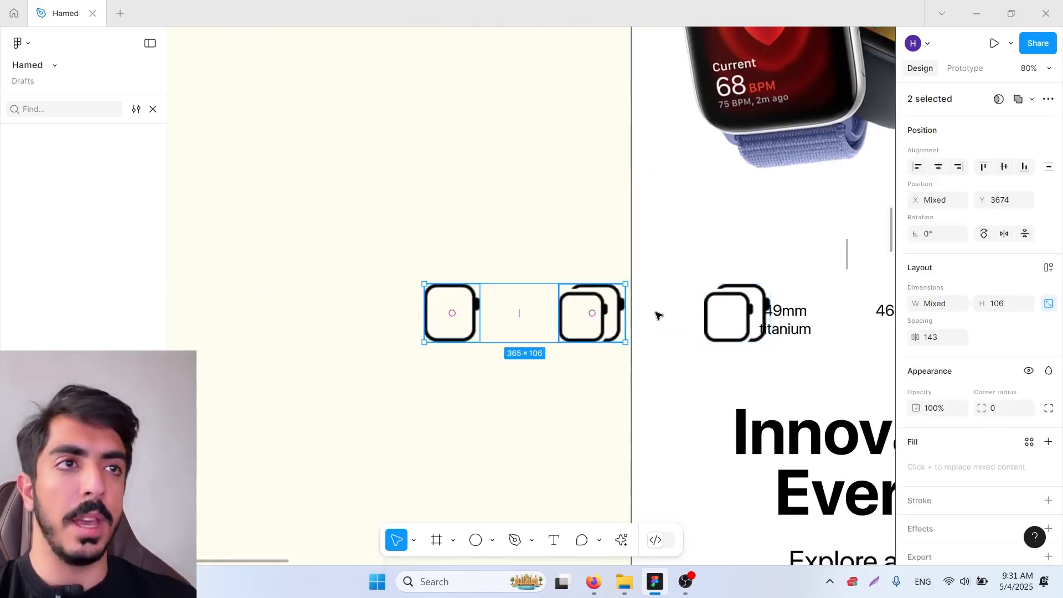
scroll(410, 317, down, 3)
scroll(410, 317, right, 1)
drag(418, 319, 542, 278)
drag(563, 275, 662, 256)
drag(723, 264, 573, 296)
key(shift+Up)
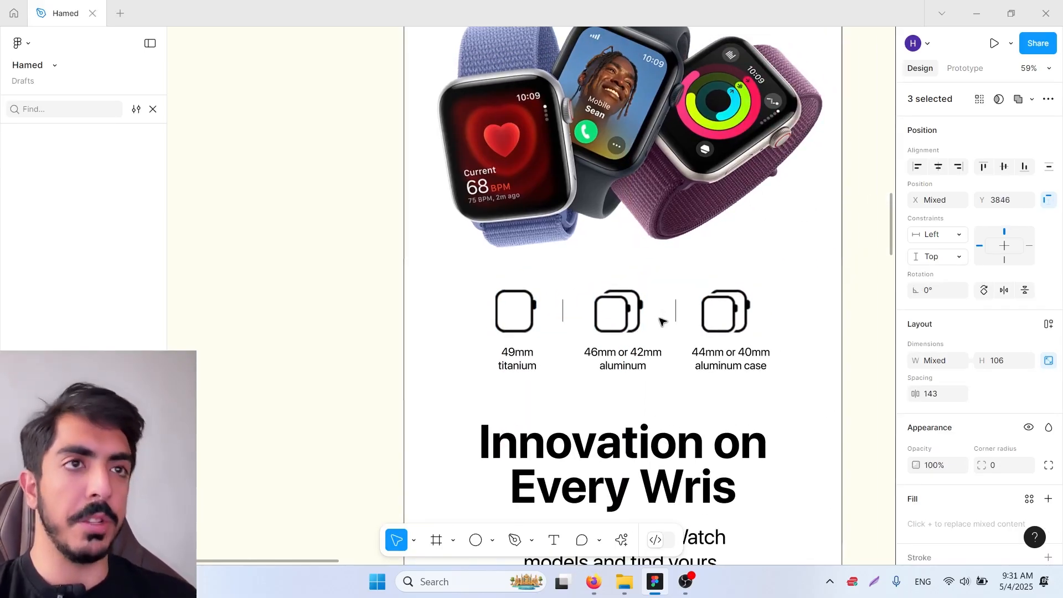
Nudge the "Shop all" and "Learn more" buttons to centre them below the carousel dots, and shorten the email frame to a height of 6721
scroll(734, 315, down, 10)
click(692, 249)
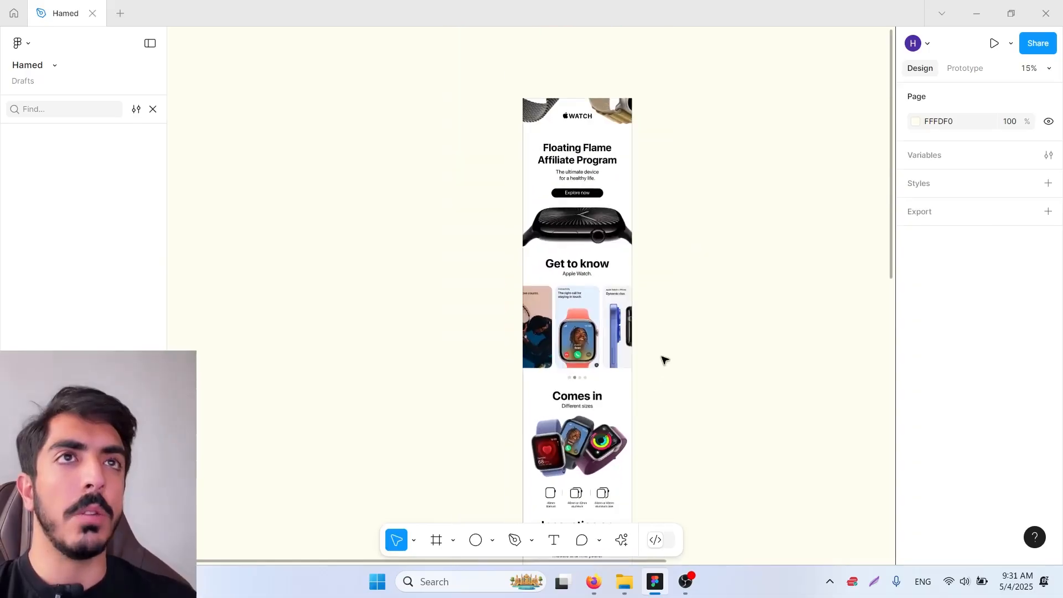
scroll(692, 301, down, 4)
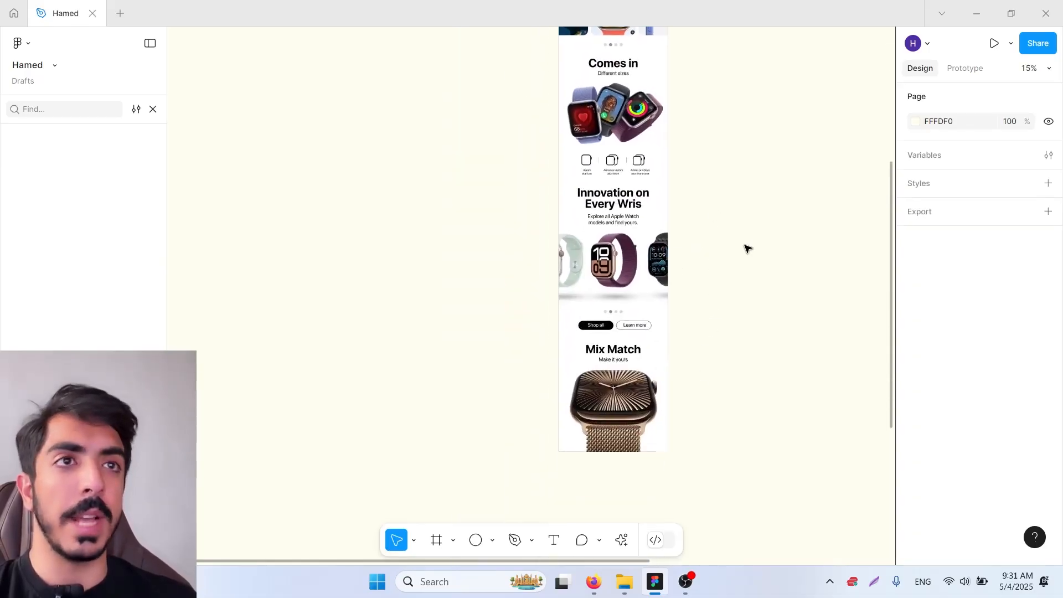
scroll(587, 334, up, 5)
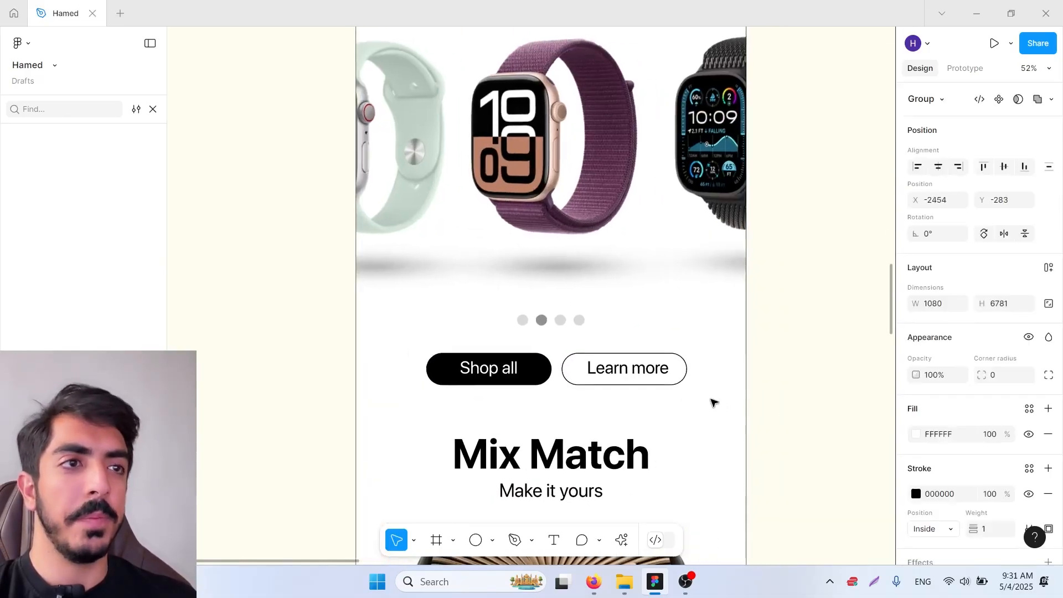
drag(840, 411, 392, 306)
mouse_move(674, 366)
mouse_down()
mouse_move(672, 350)
mouse_move(668, 360)
mouse_up()
drag(763, 423, 730, 323)
scroll(729, 326, down, 5)
click(728, 425)
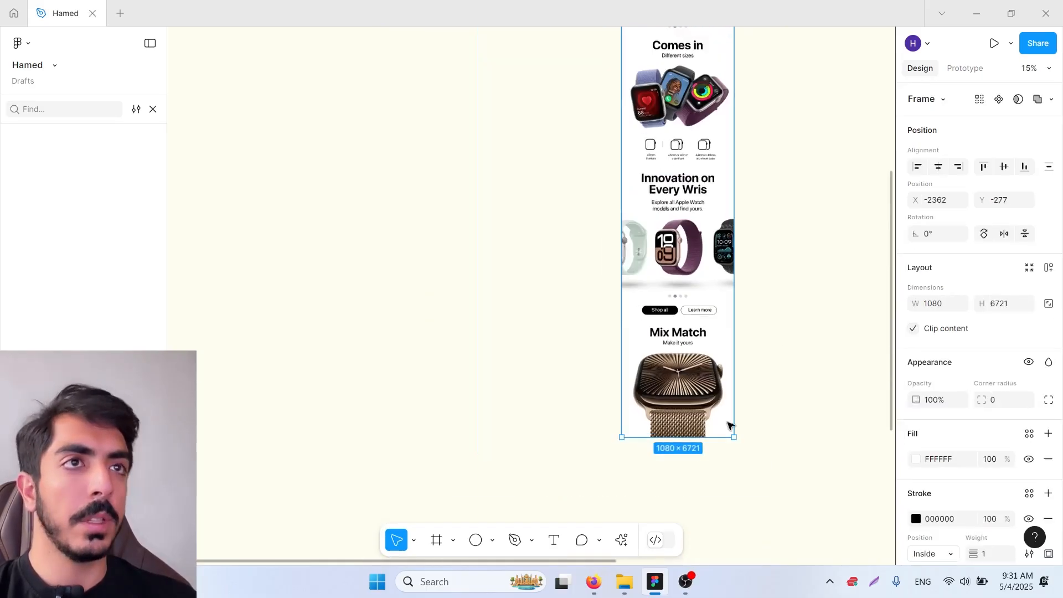
click(796, 232)
drag(798, 226, 694, 455)
scroll(664, 332, up, 4)
ctrl+scroll(643, 198, up, 7)
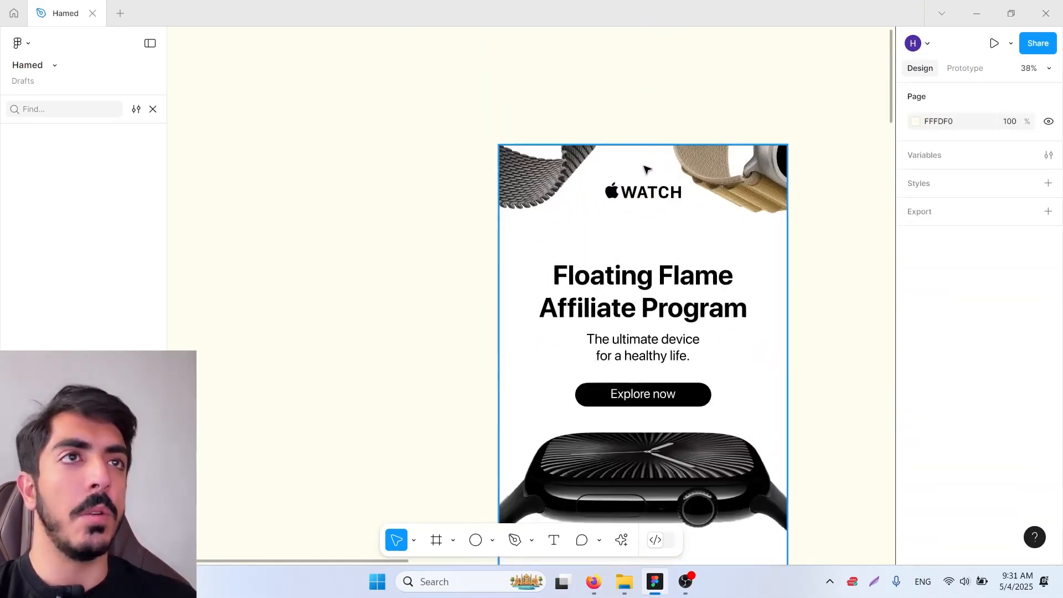
Move the Apple icon and "WATCH" text down to Y 199, group them, and centre the group horizontally in the email frame
click(602, 194)
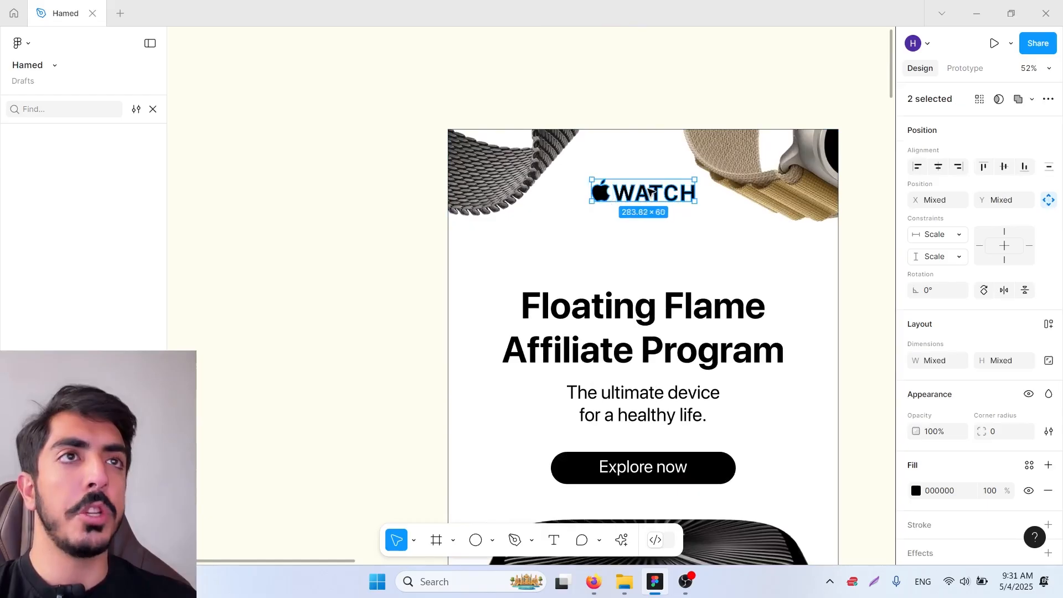
scroll(650, 192, up, 3)
drag(666, 206, 662, 255)
scroll(668, 250, down, 3)
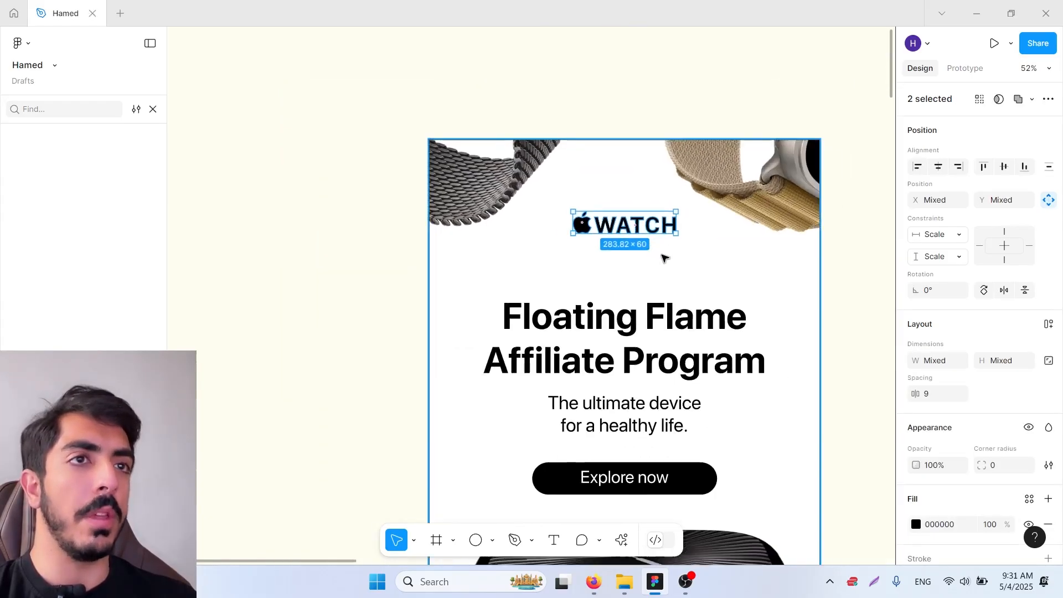
scroll(662, 257, down, 3)
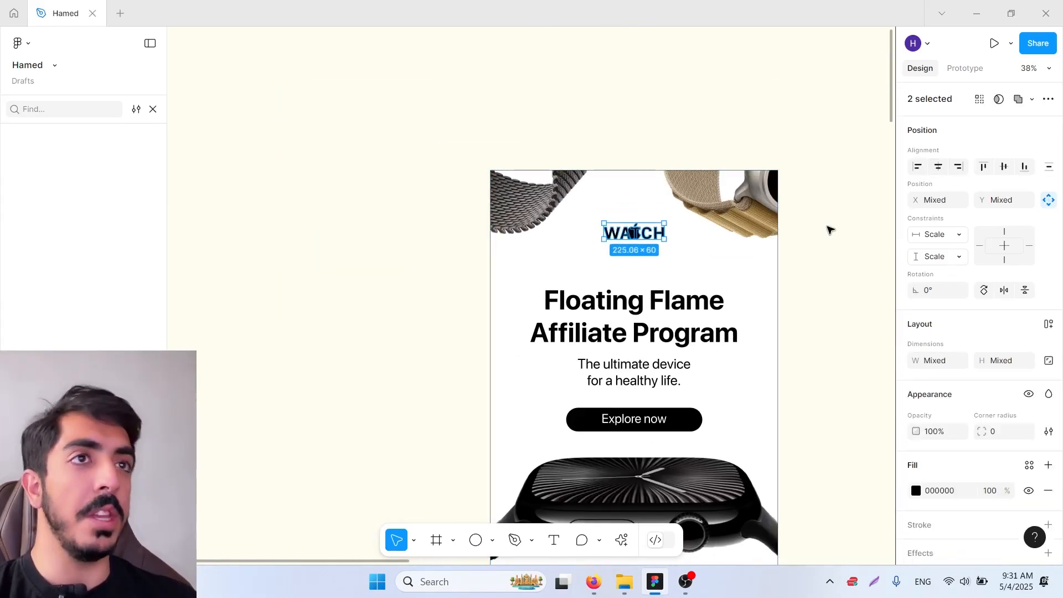
scroll(823, 238, down, 2)
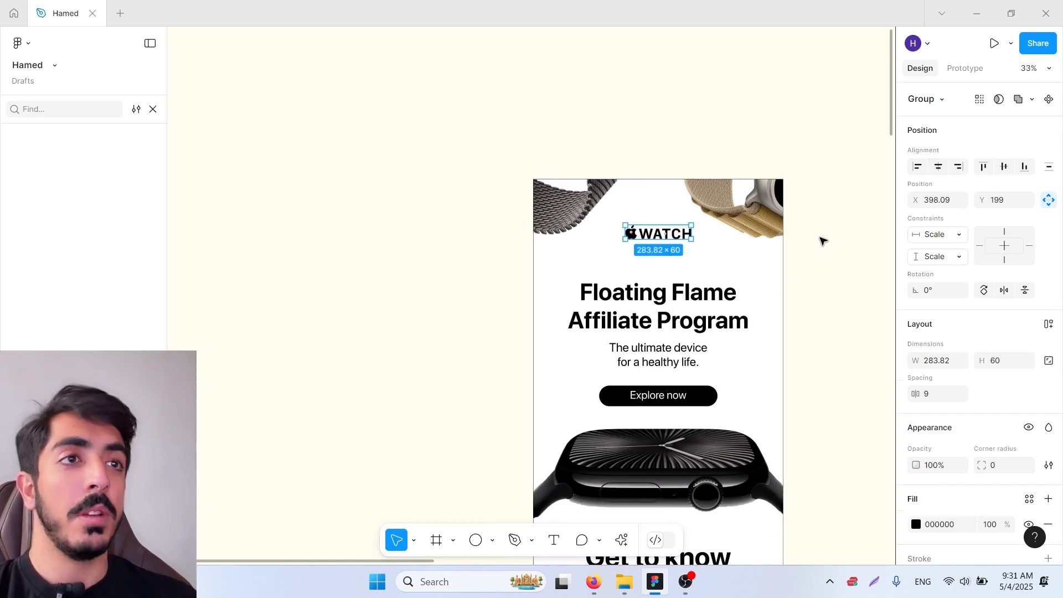
Review the layout from the header down to the three-watch image in the "Comes in" section
mouse_move(800, 245)
mouse_down()
mouse_move(762, 233)
mouse_move(743, 171)
mouse_up()
scroll(761, 232, down, 5)
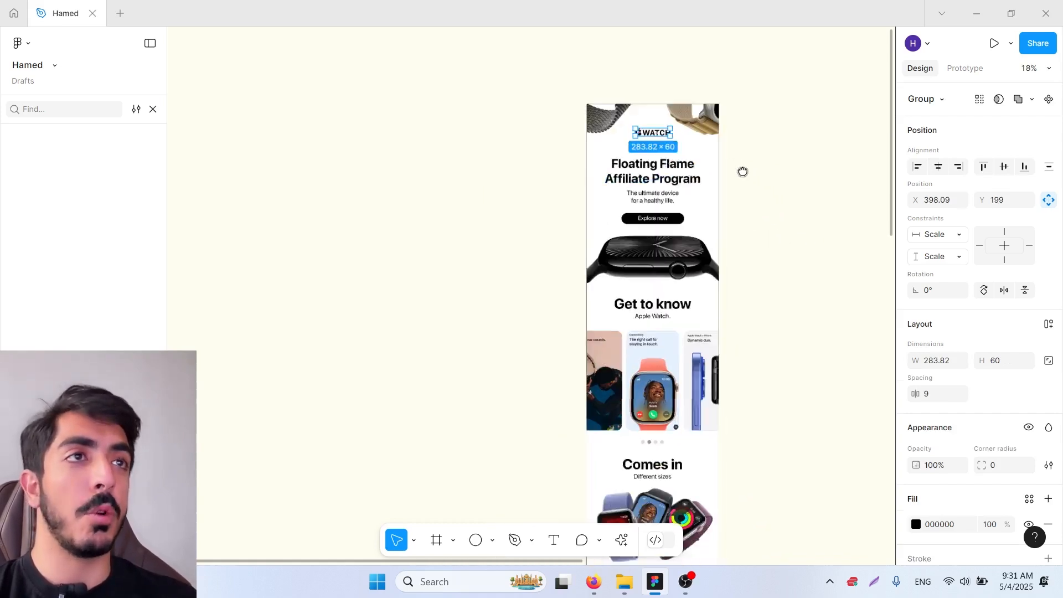
drag(744, 357, 742, 128)
mouse_move(759, 326)
mouse_down()
mouse_move(762, 143)
mouse_move(709, 372)
mouse_up()
scroll(709, 372, up, 4)
click(610, 293)
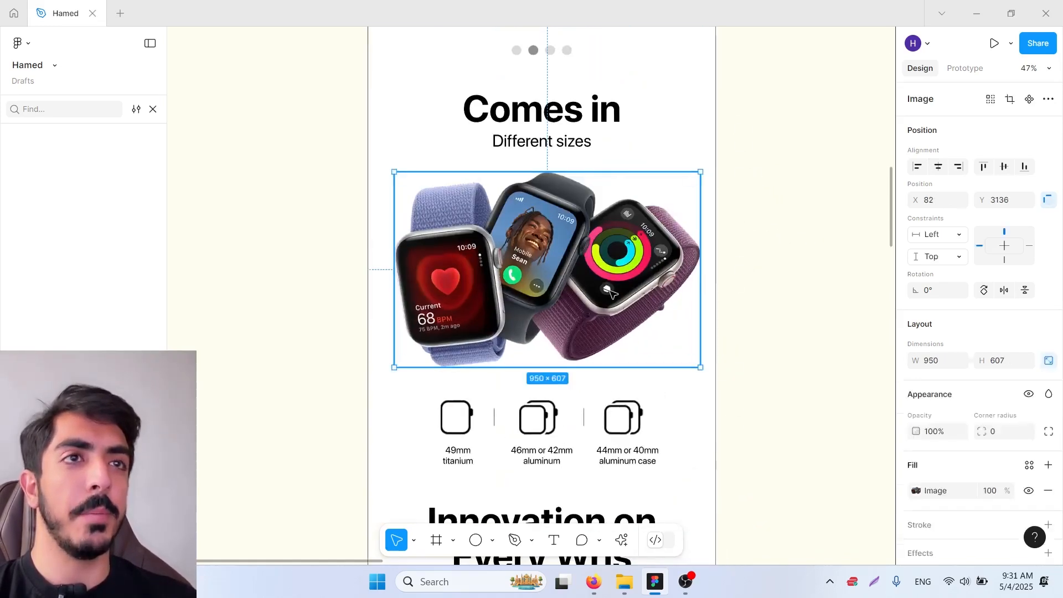
click(808, 271)
scroll(808, 271, down, 5)
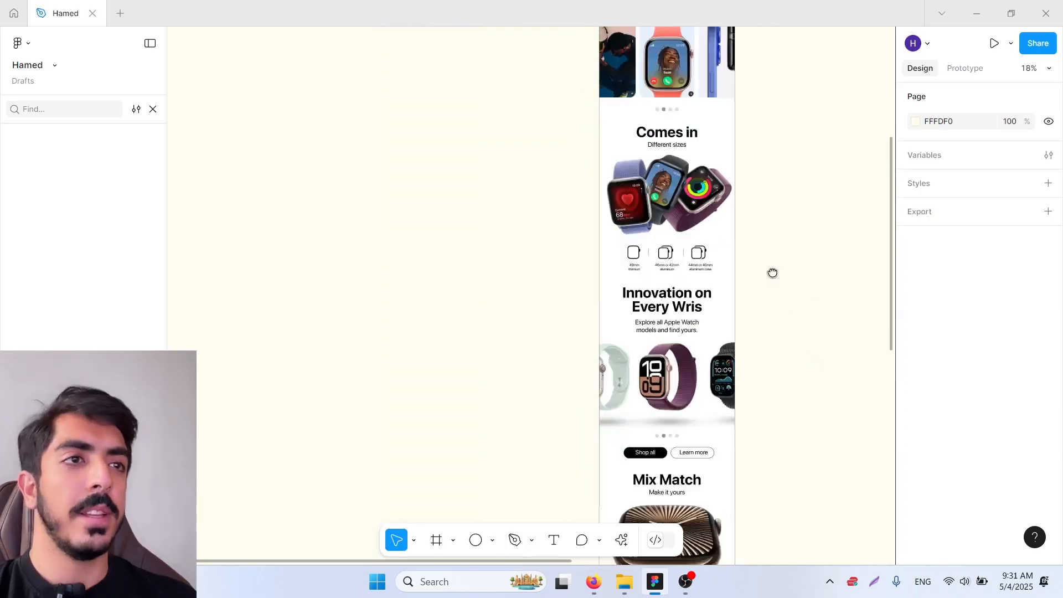
Examine the purple watch carousel under "Innovation on Every Wris", and check the overall spacing of the whole email
drag(771, 273, 748, 173)
scroll(739, 325, down, 1)
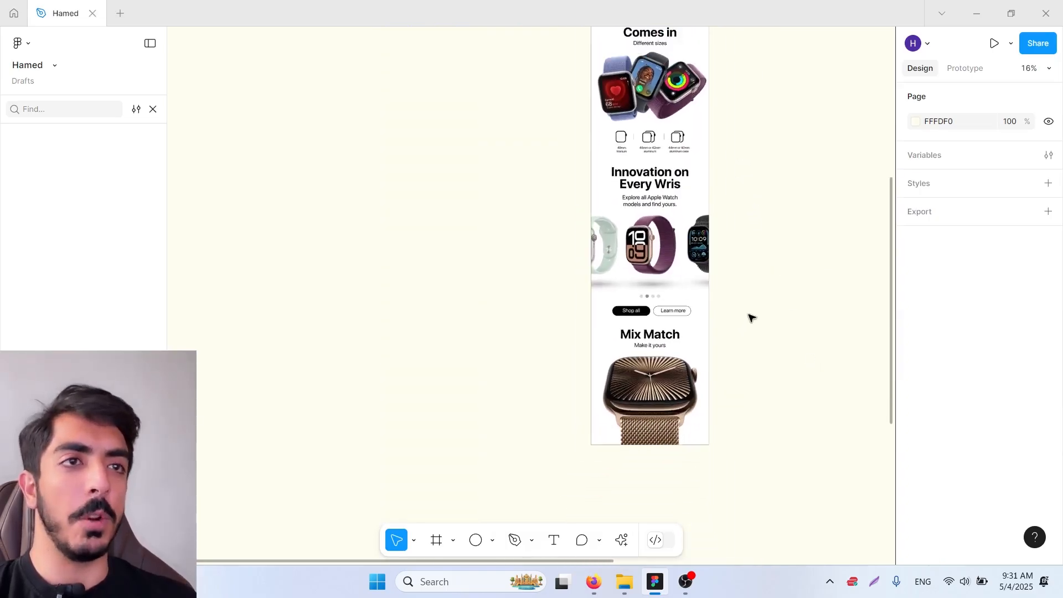
drag(749, 318, 679, 361)
scroll(645, 302, down, 1)
scroll(657, 288, up, 4)
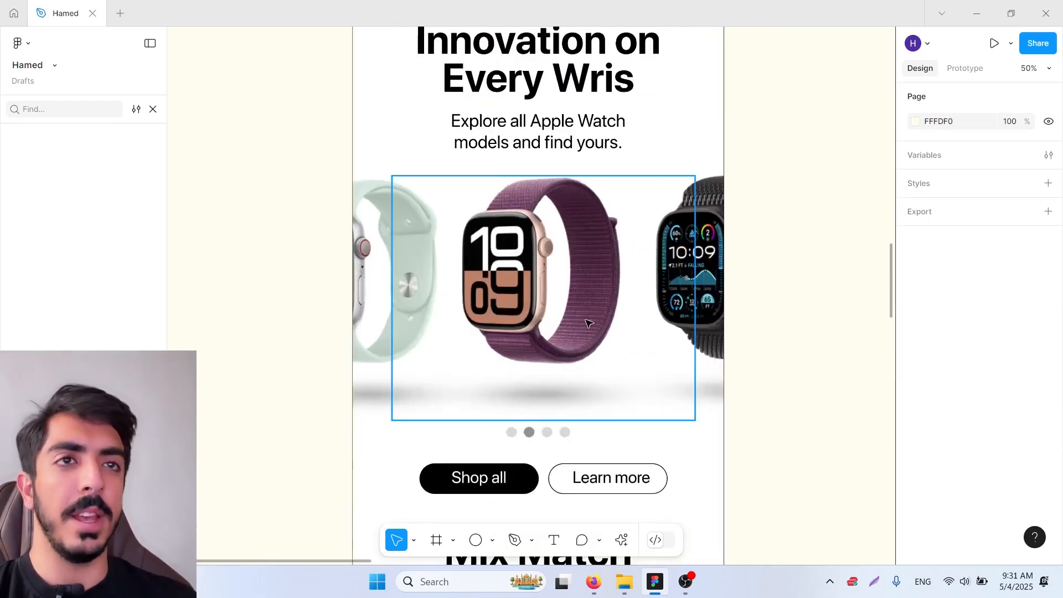
scroll(658, 288, down, 1)
scroll(657, 289, up, 1)
click(584, 297)
click(566, 298)
scroll(568, 297, down, 3)
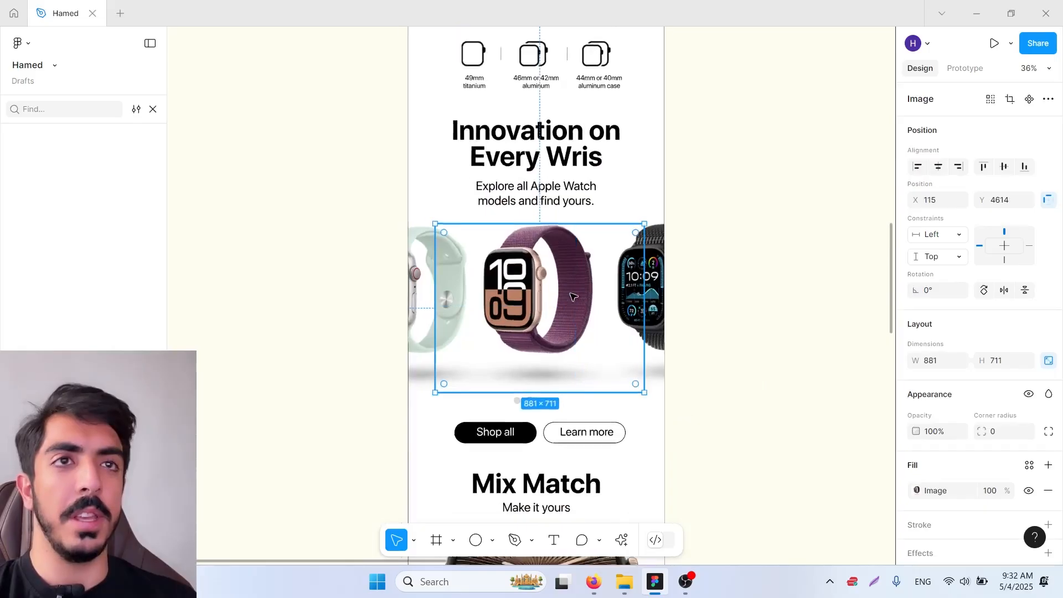
click(695, 188)
scroll(695, 187, down, 2)
scroll(695, 299, up, 10)
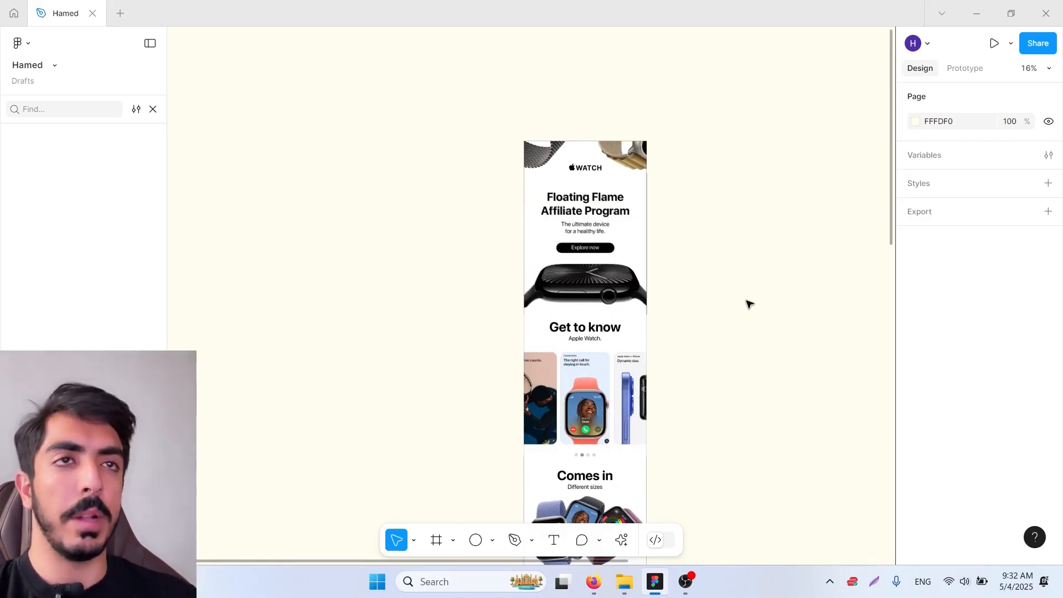
scroll(889, 194, down, 5)
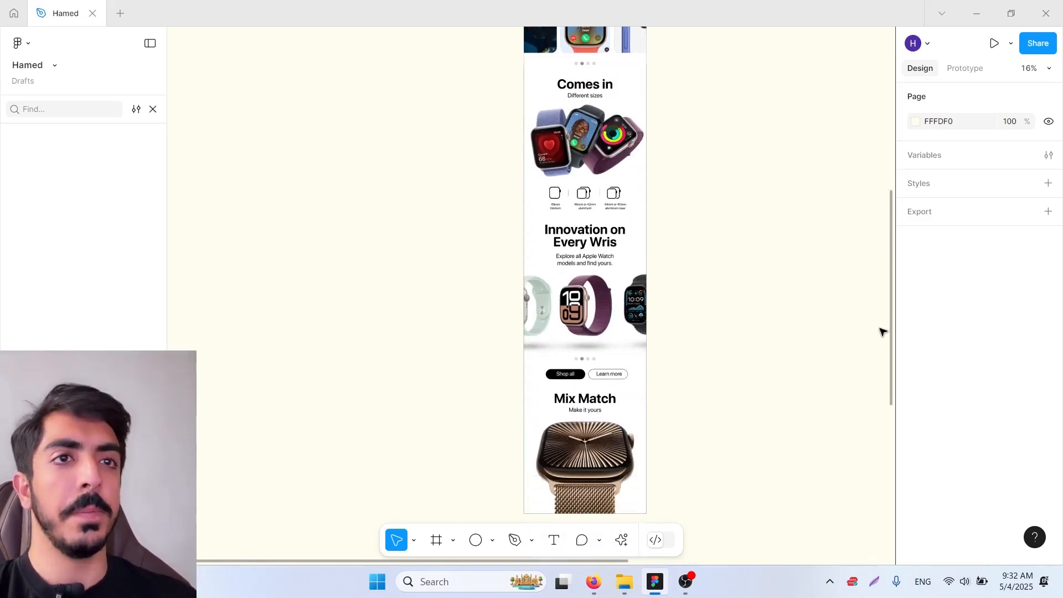
scroll(650, 385, right, 1)
scroll(649, 386, up, 3)
scroll(723, 406, left, 1)
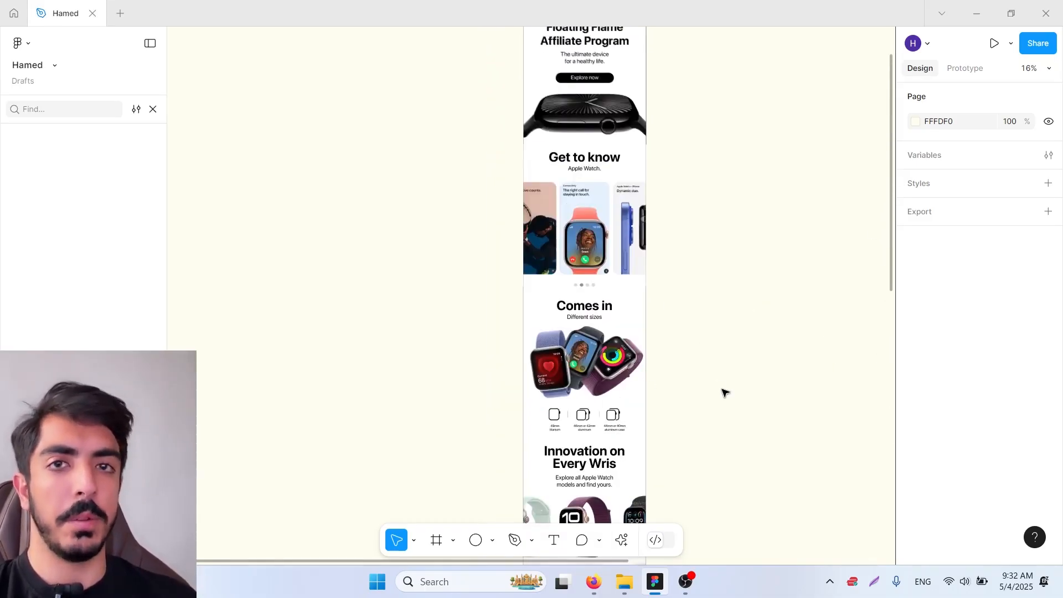